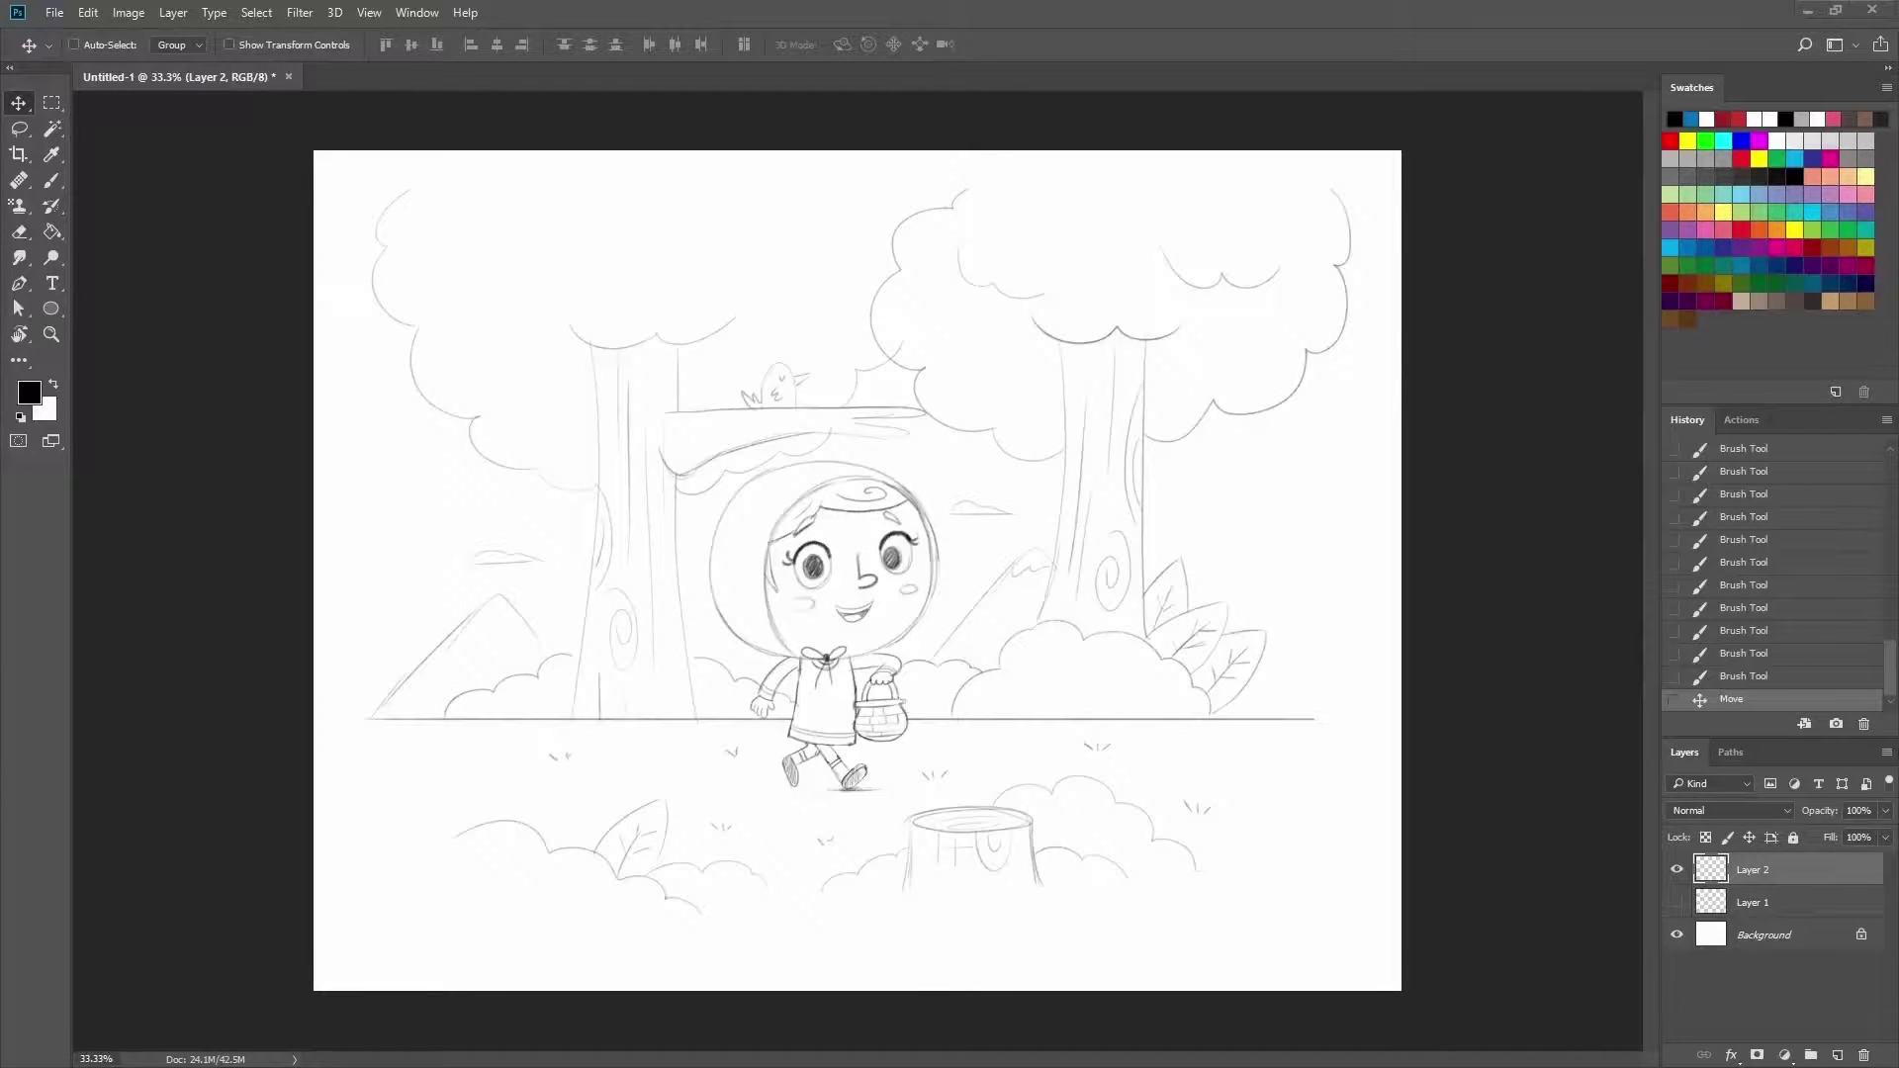
Delete Layer 1, then try 83% opacity on Layer 2 and return it to 100%.
left_click(1778, 912)
key("Delete")
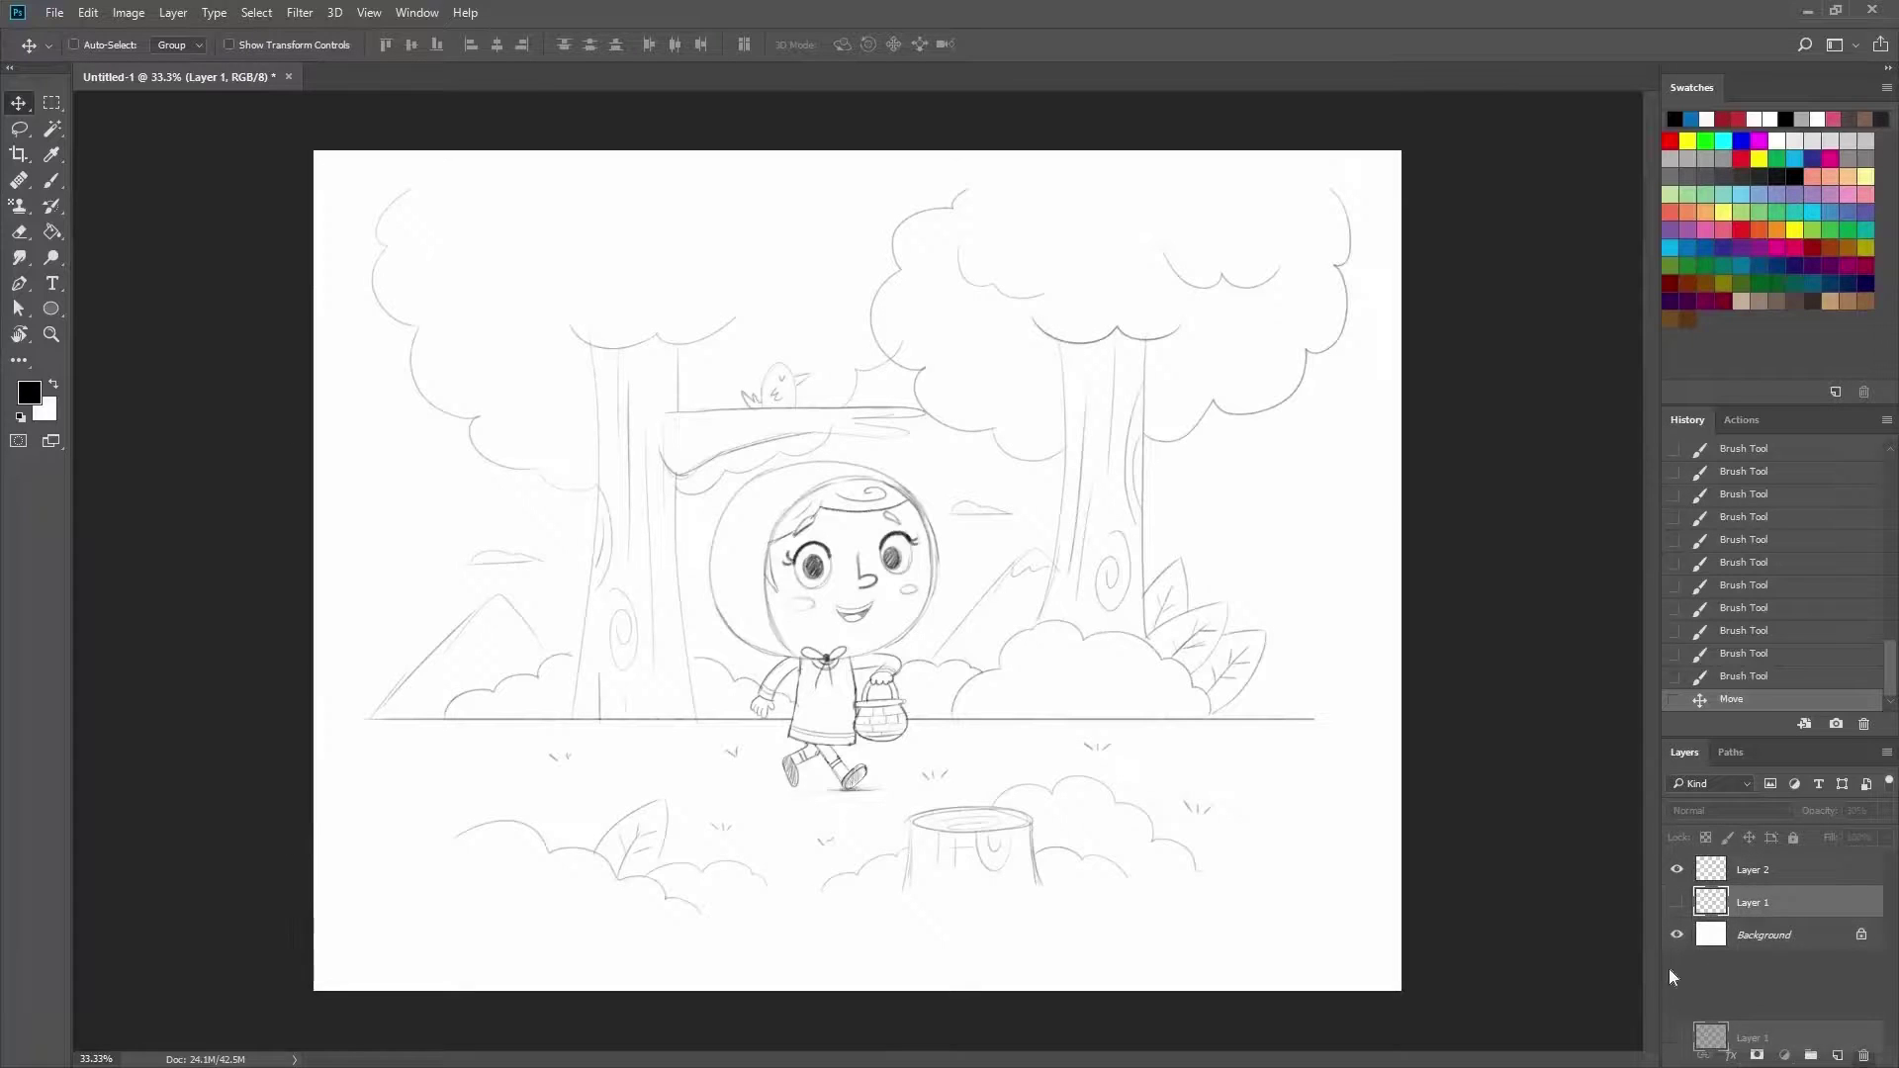
left_click(1754, 874)
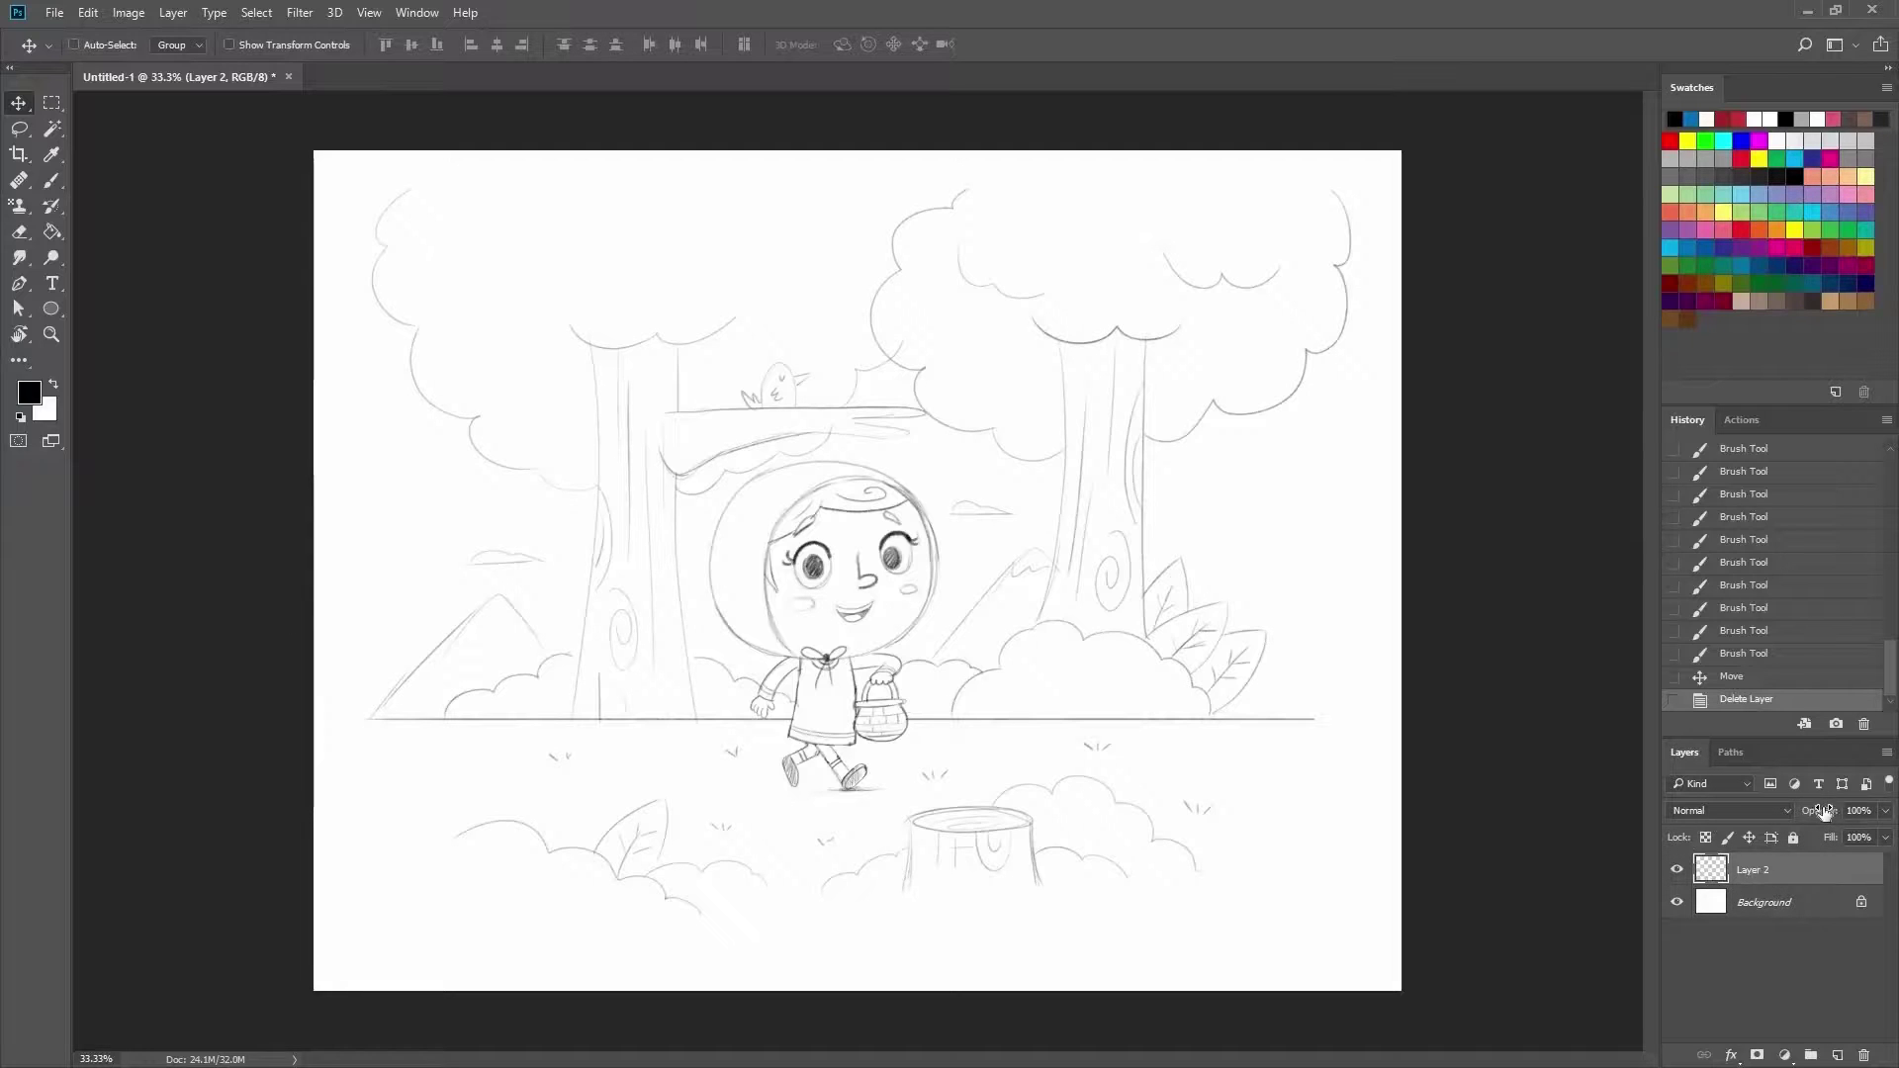
left_click_drag(1826, 811, 1600, 843)
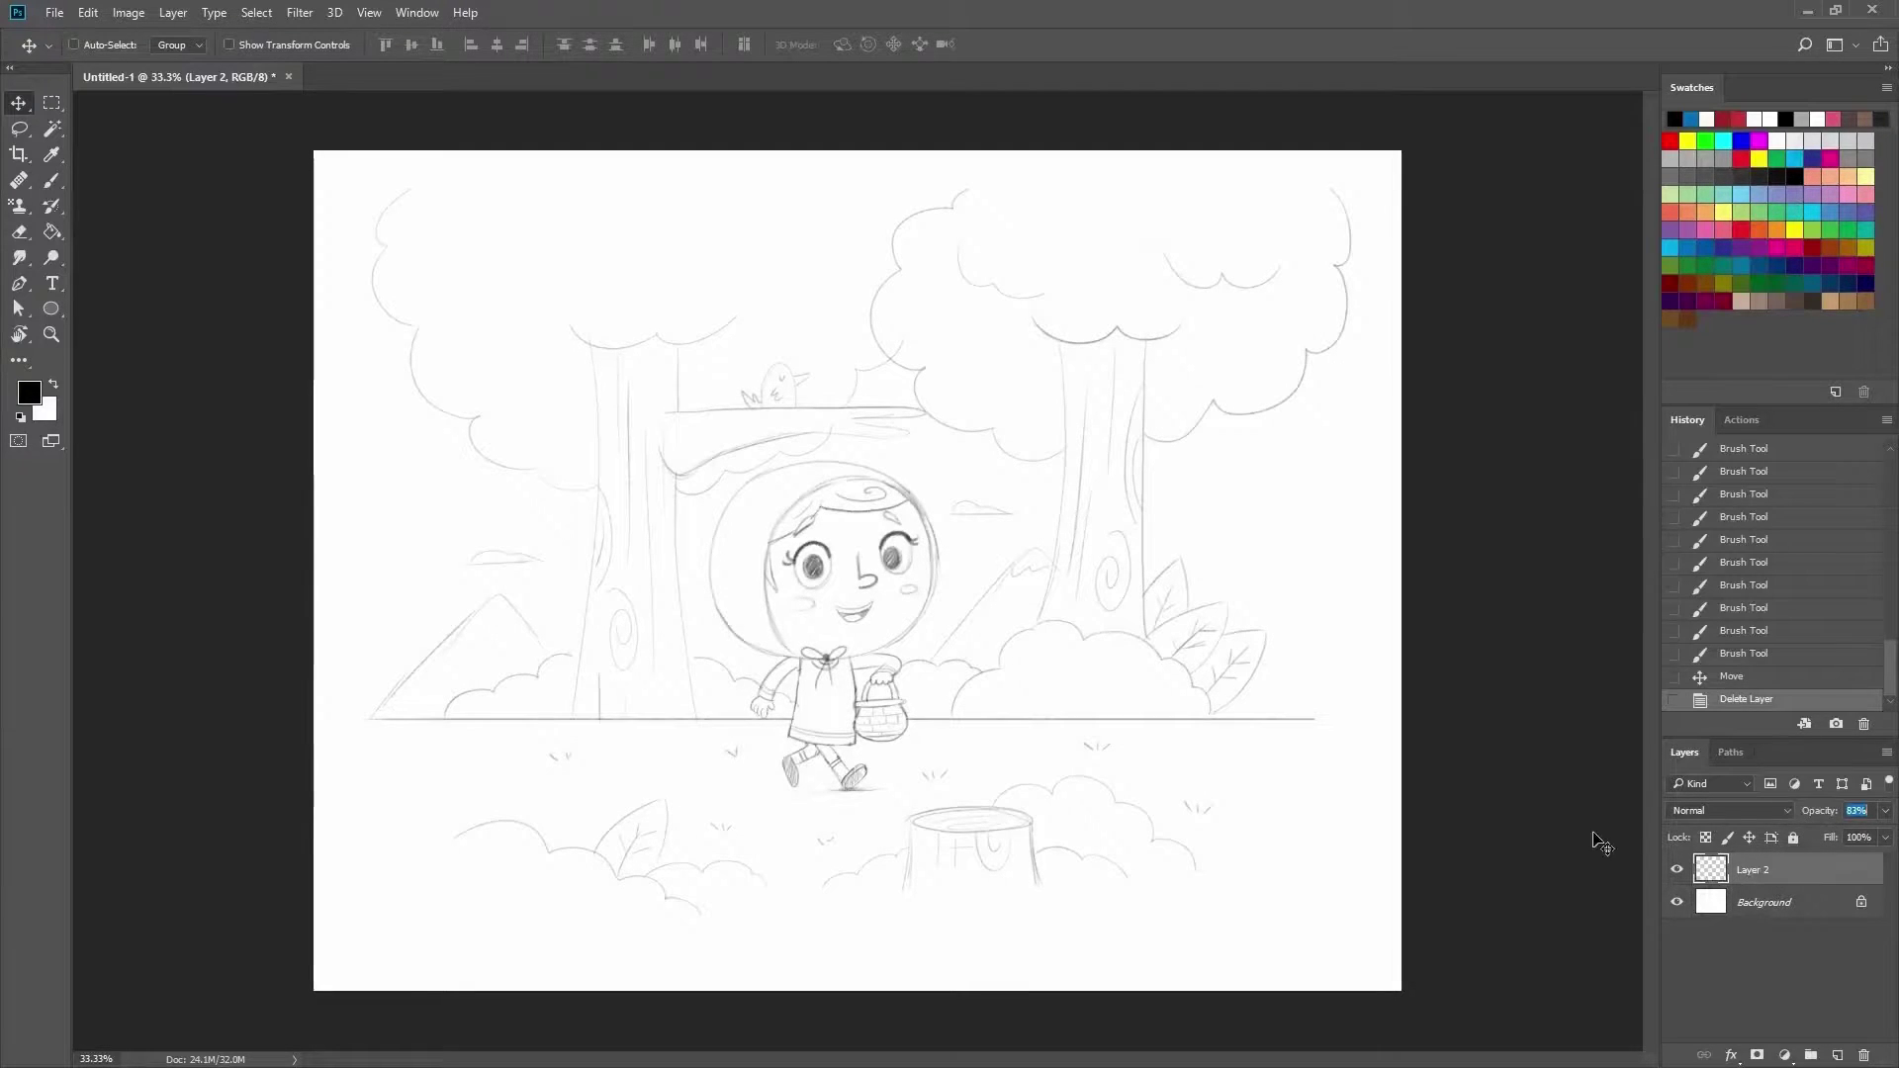
key("Return")
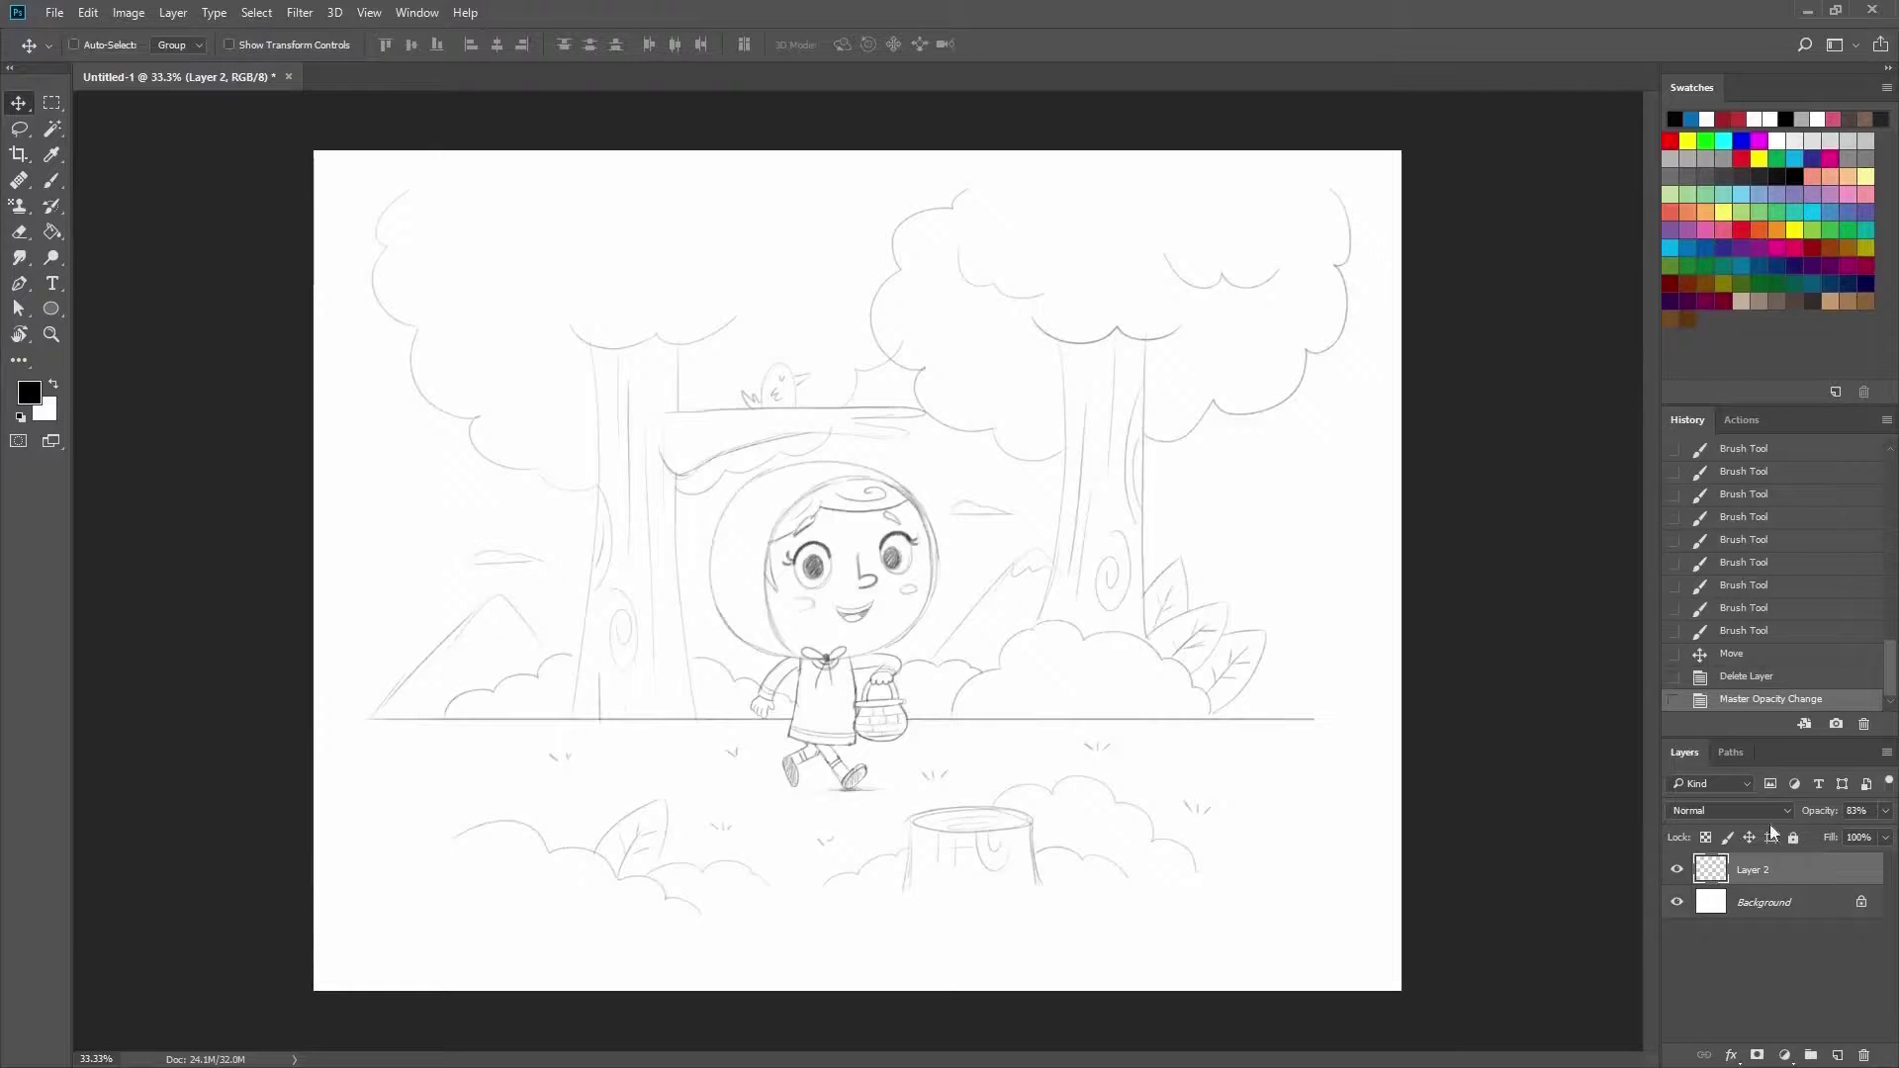
key("0")
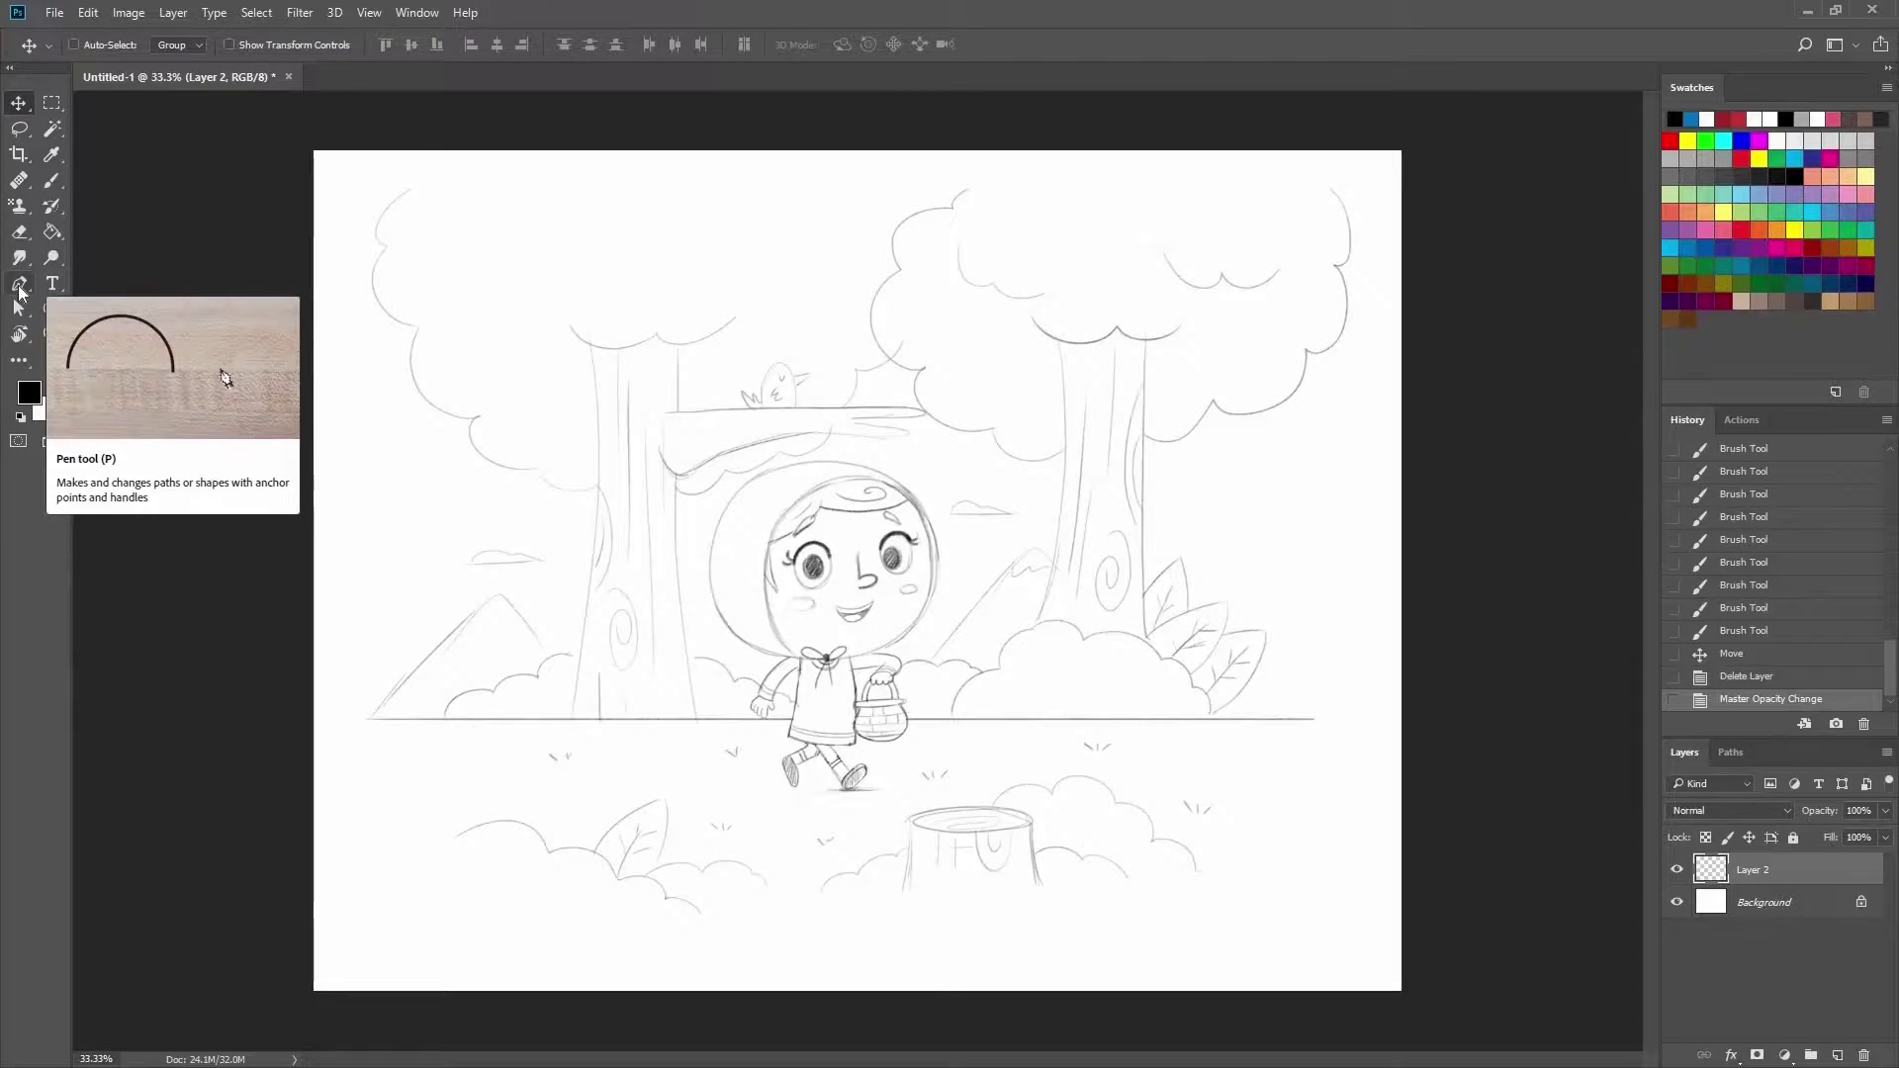
With the Pen in Shape mode at 66.7% zoom, place the first anchor atop the left tree's crown.
left_click(19, 286)
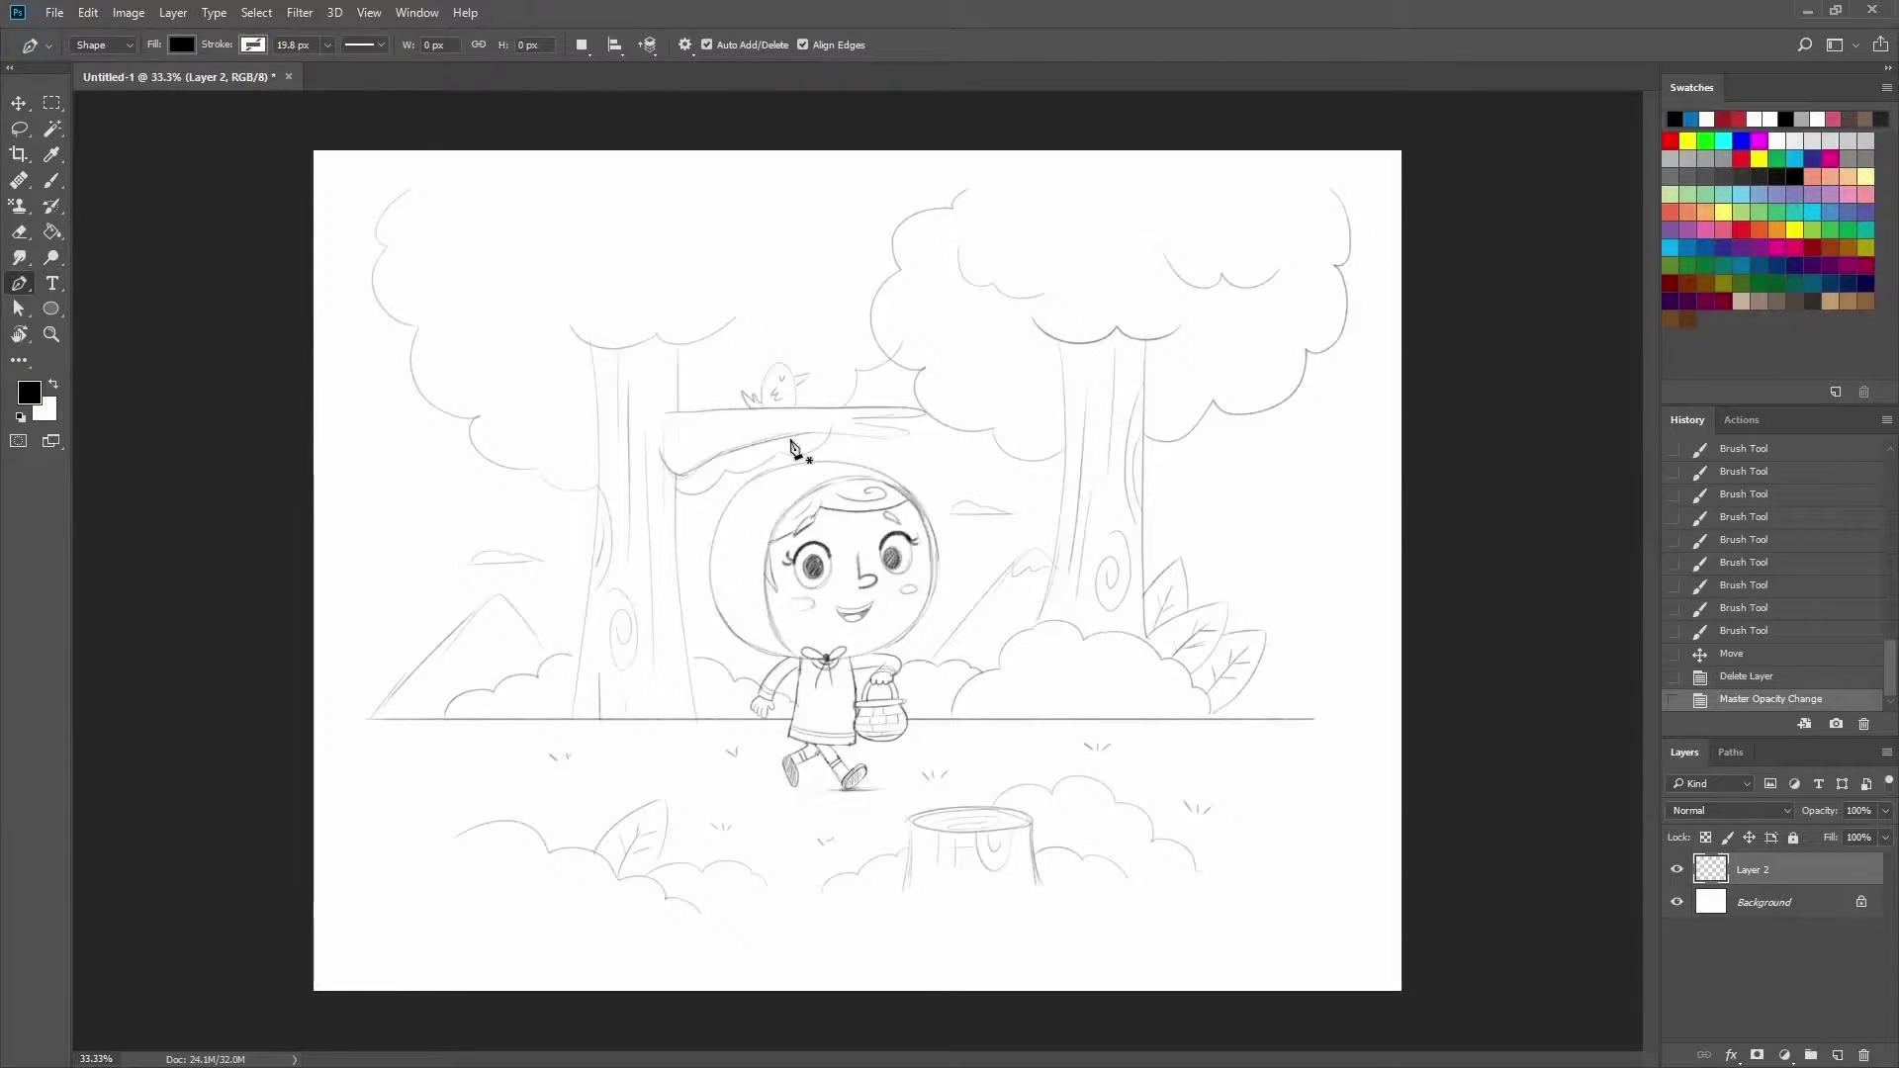
key("ctrl+plus")
key("ctrl+plus")
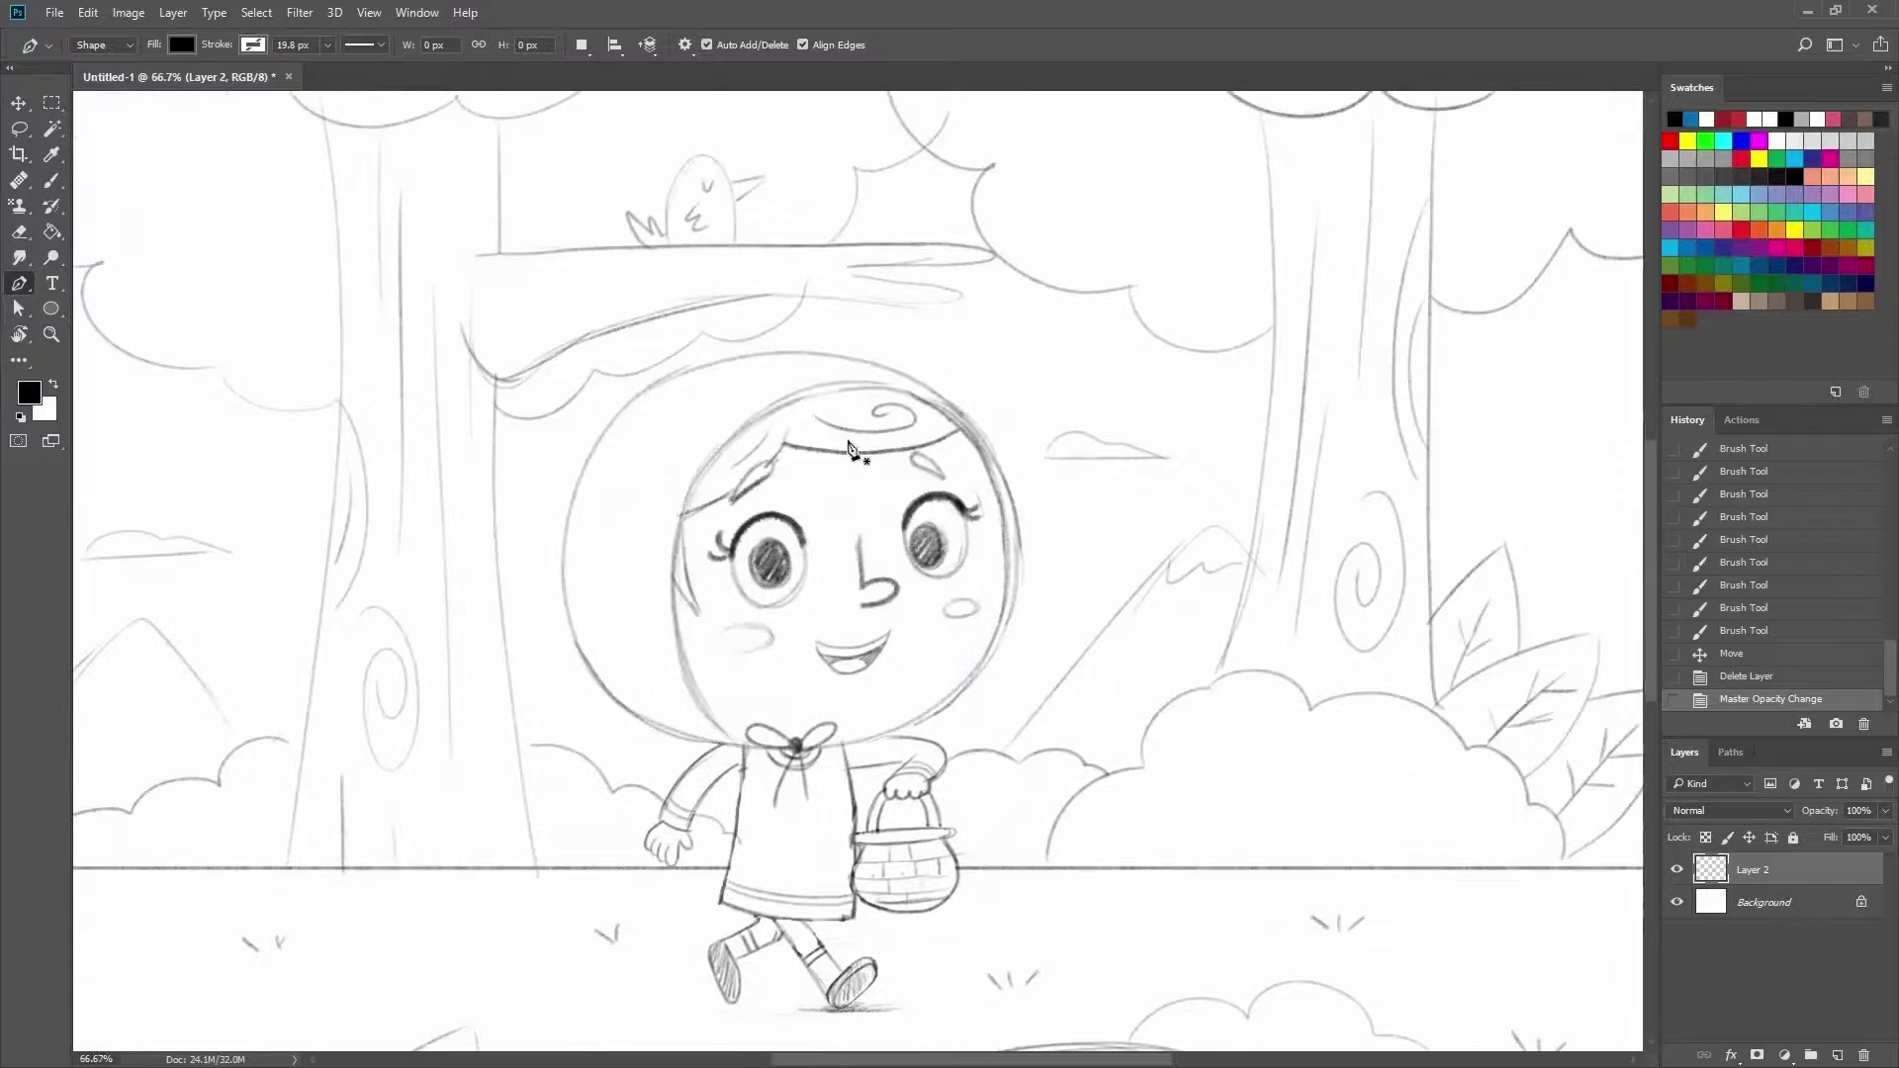
scroll(700, 420, "down", 2)
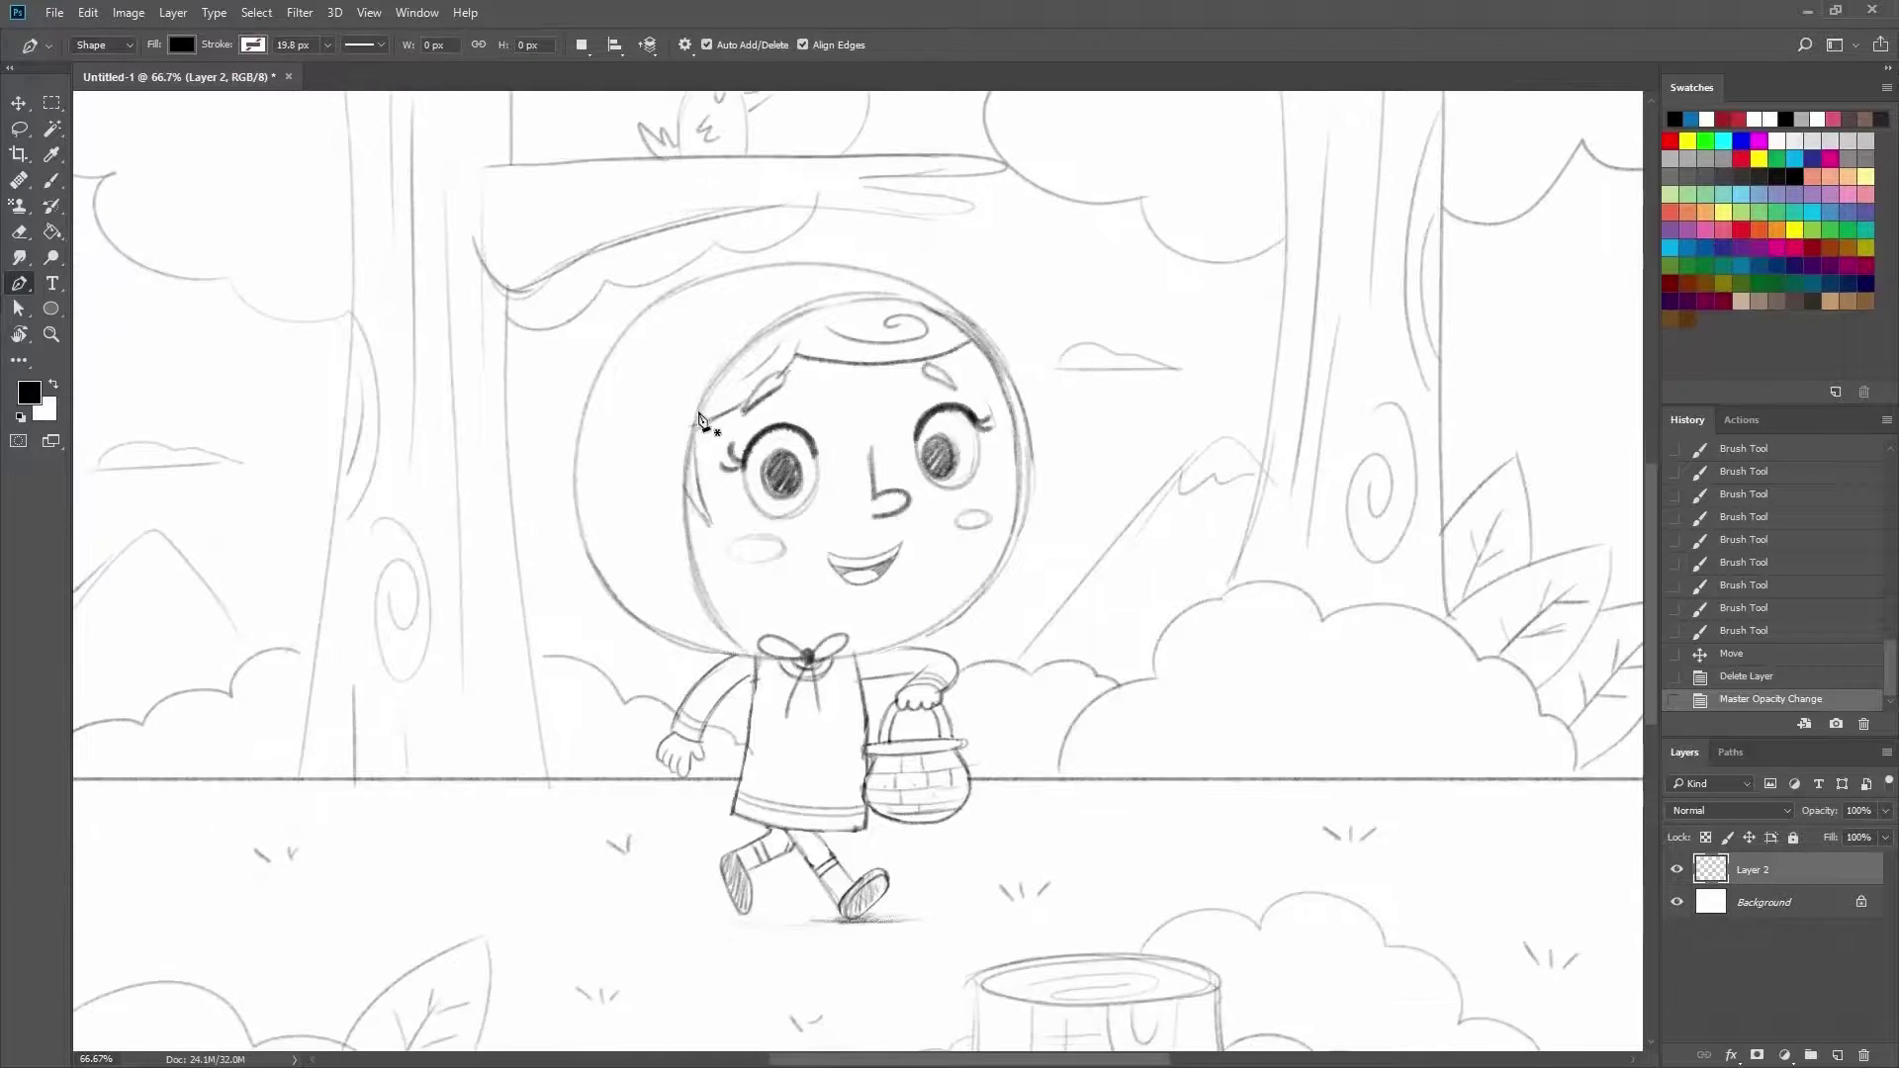
mouse_move(554, 277)
left_mouse_down()
mouse_move(616, 430)
mouse_move(525, 361)
left_mouse_up()
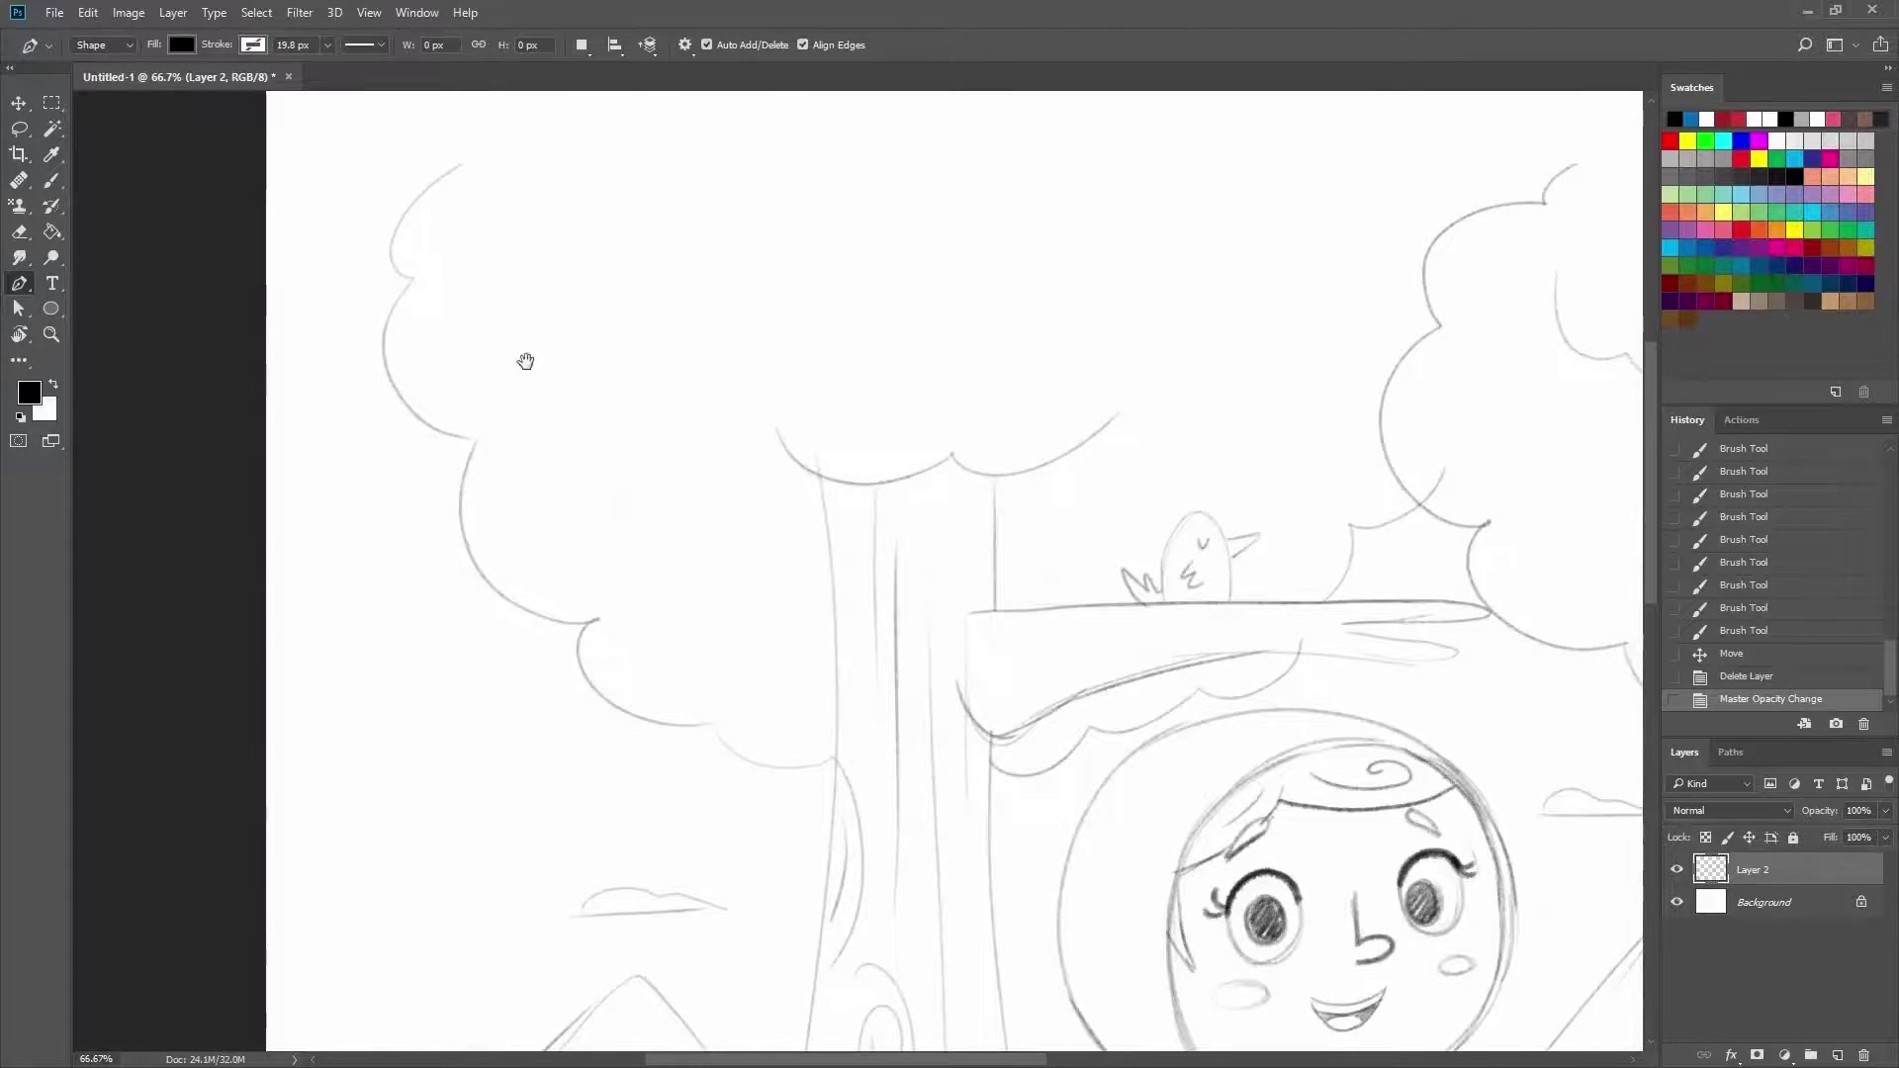
left_click(566, 338)
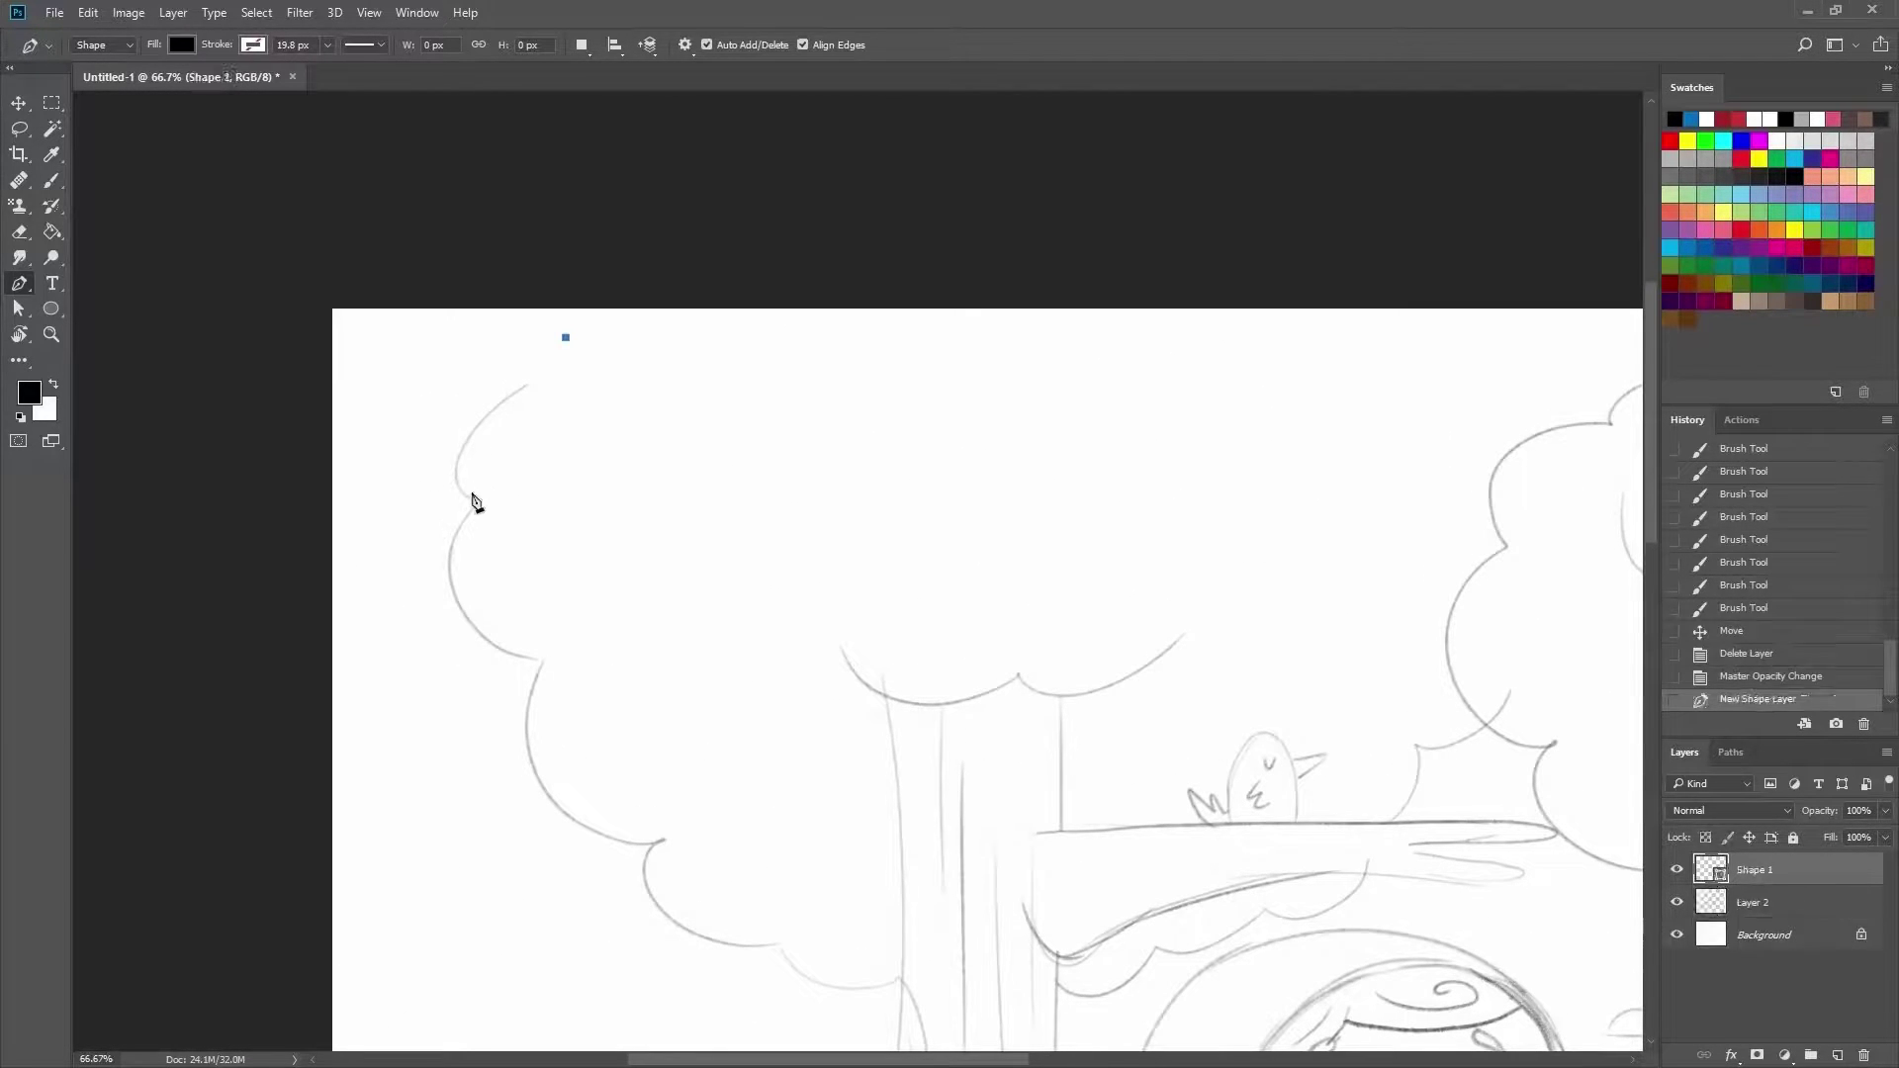
Trace the crown's left side down its scallops with curved anchors to its lower-left corner.
left_click_drag(481, 501, 528, 616)
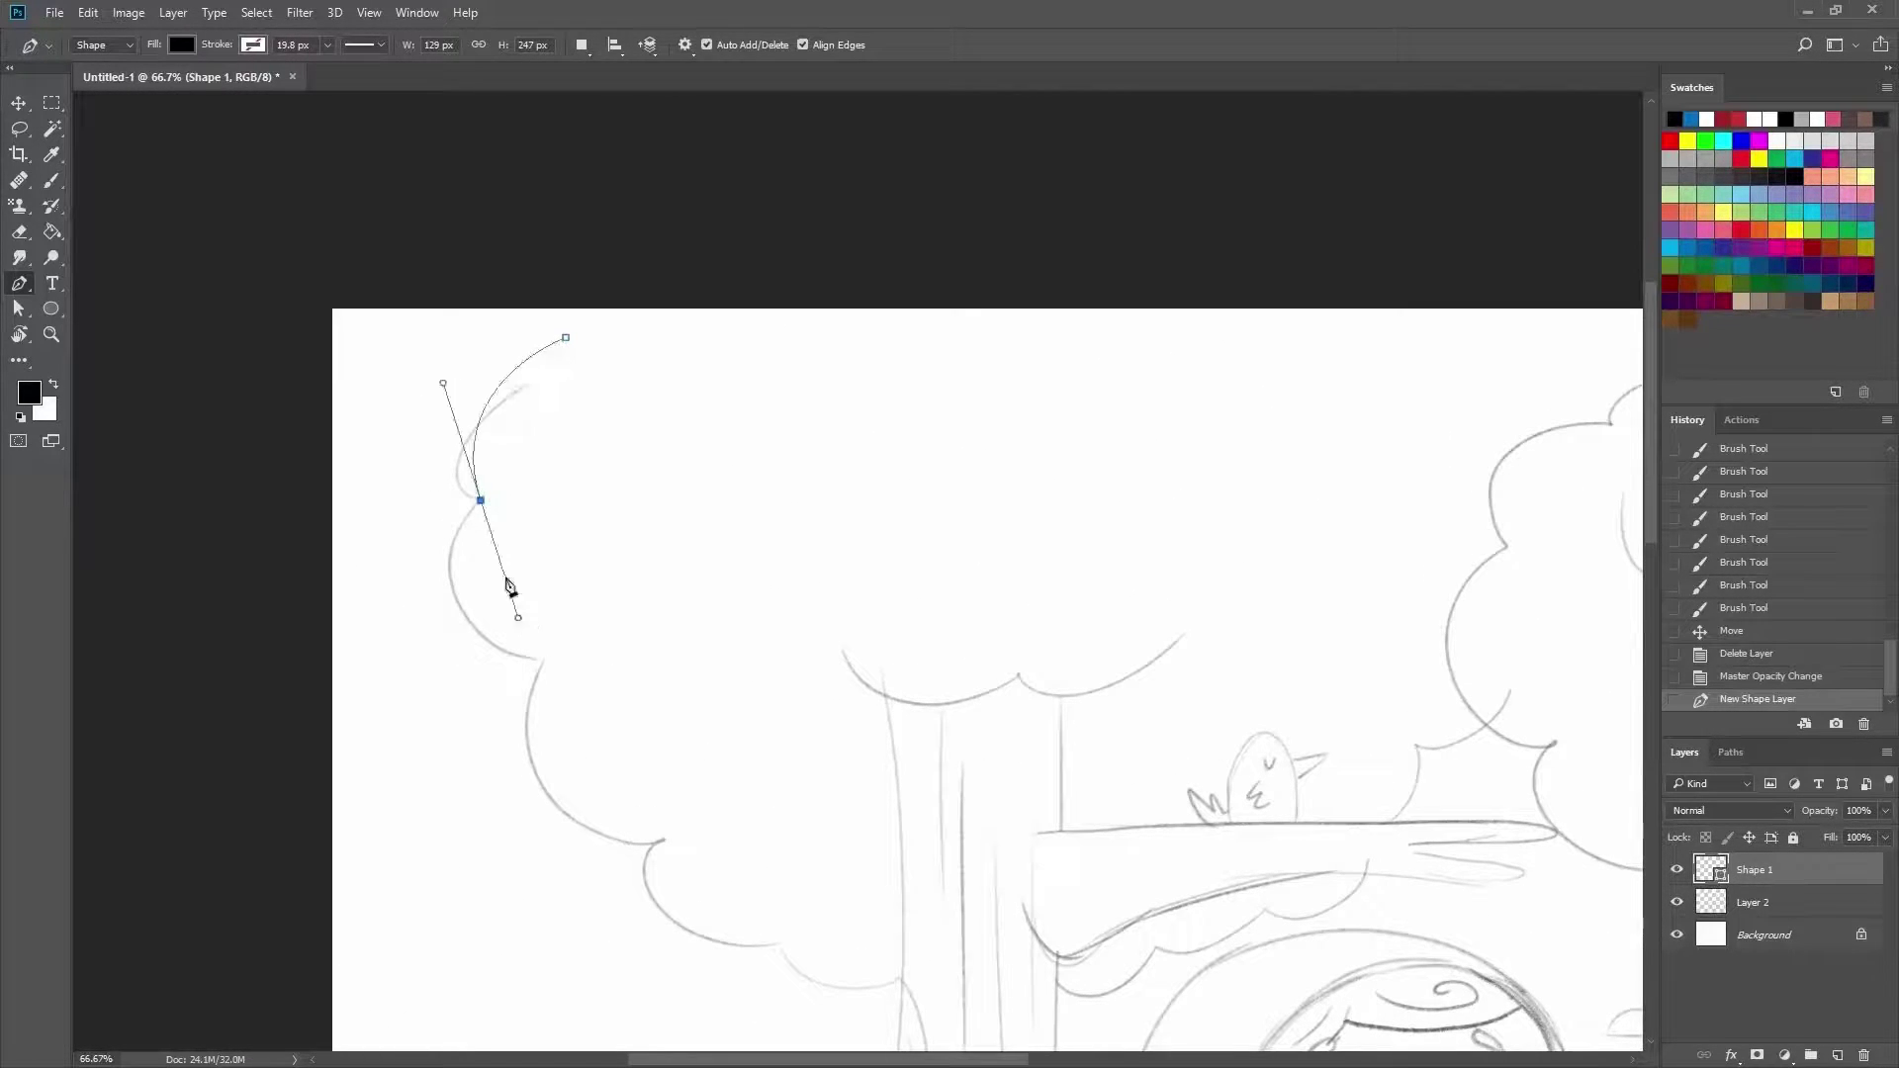
left_click(482, 503)
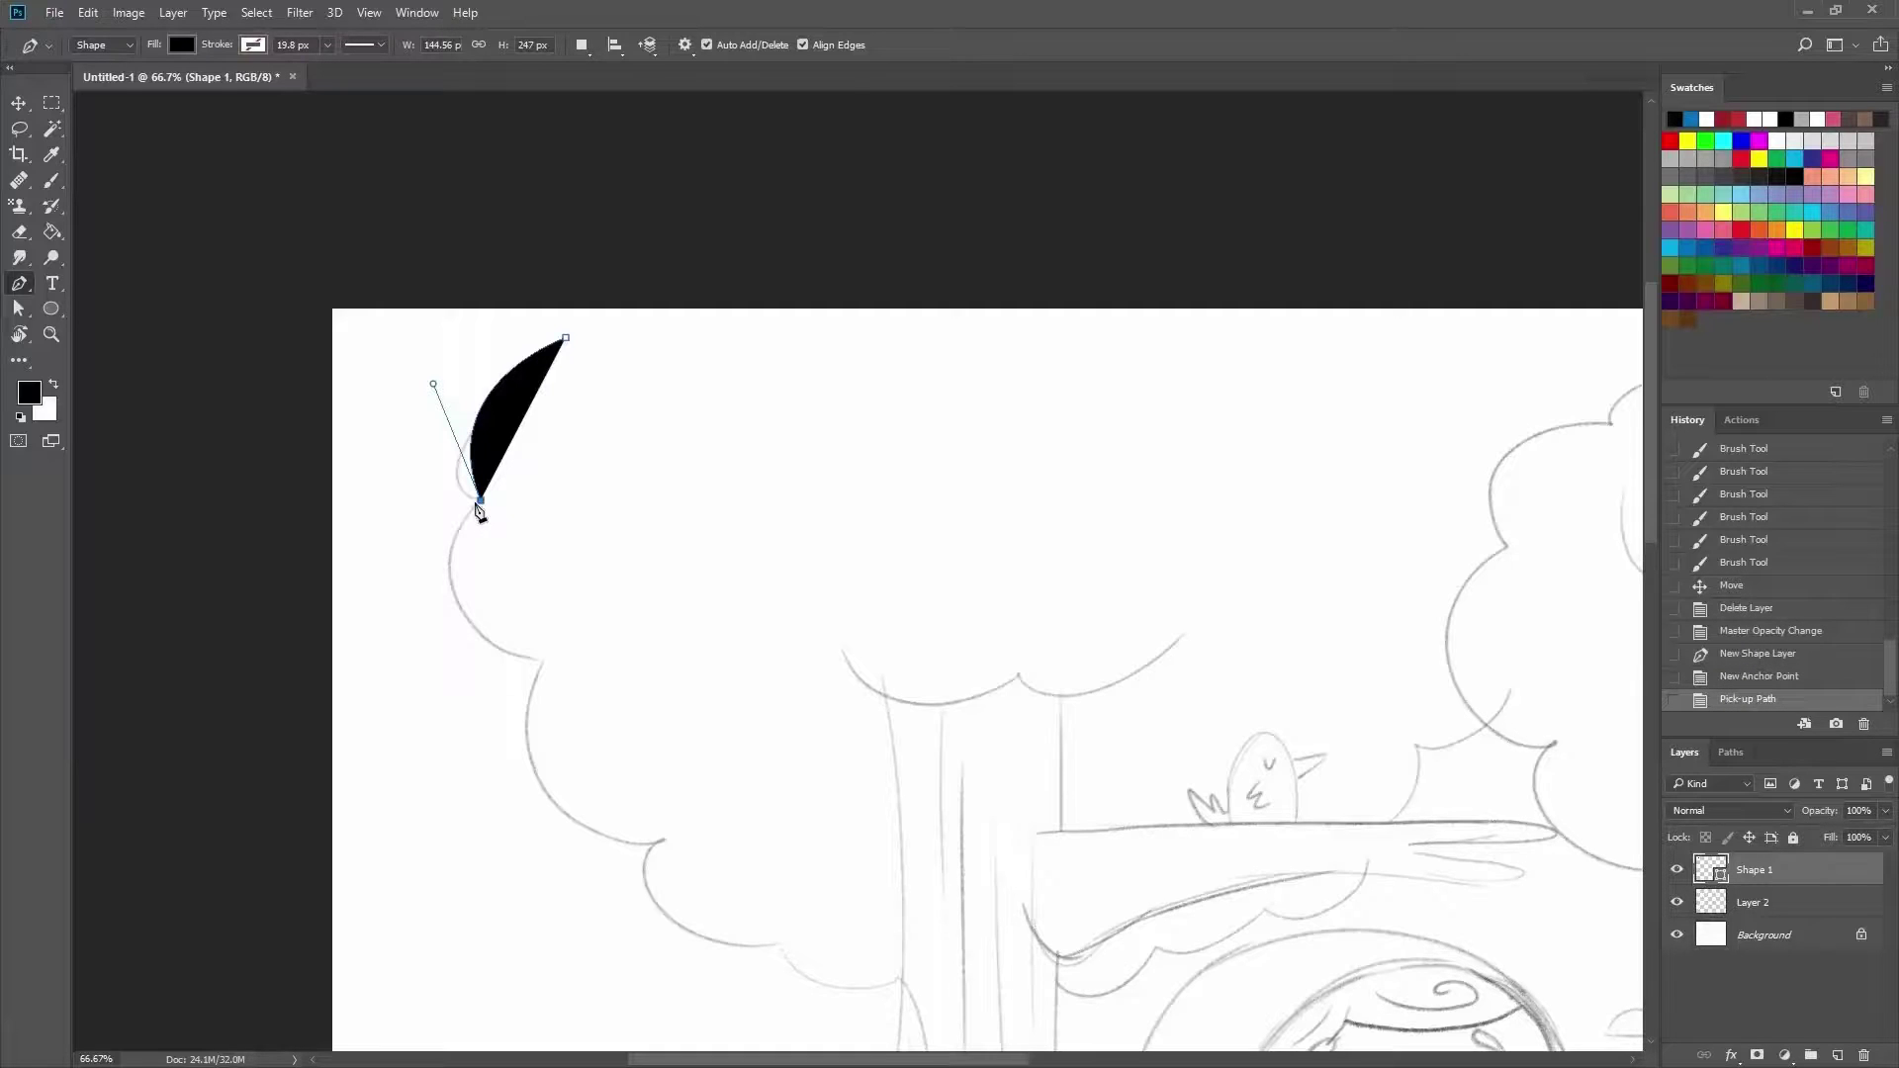
left_click_drag(465, 610, 497, 673)
left_click(537, 670)
left_click_drag(547, 796, 598, 839)
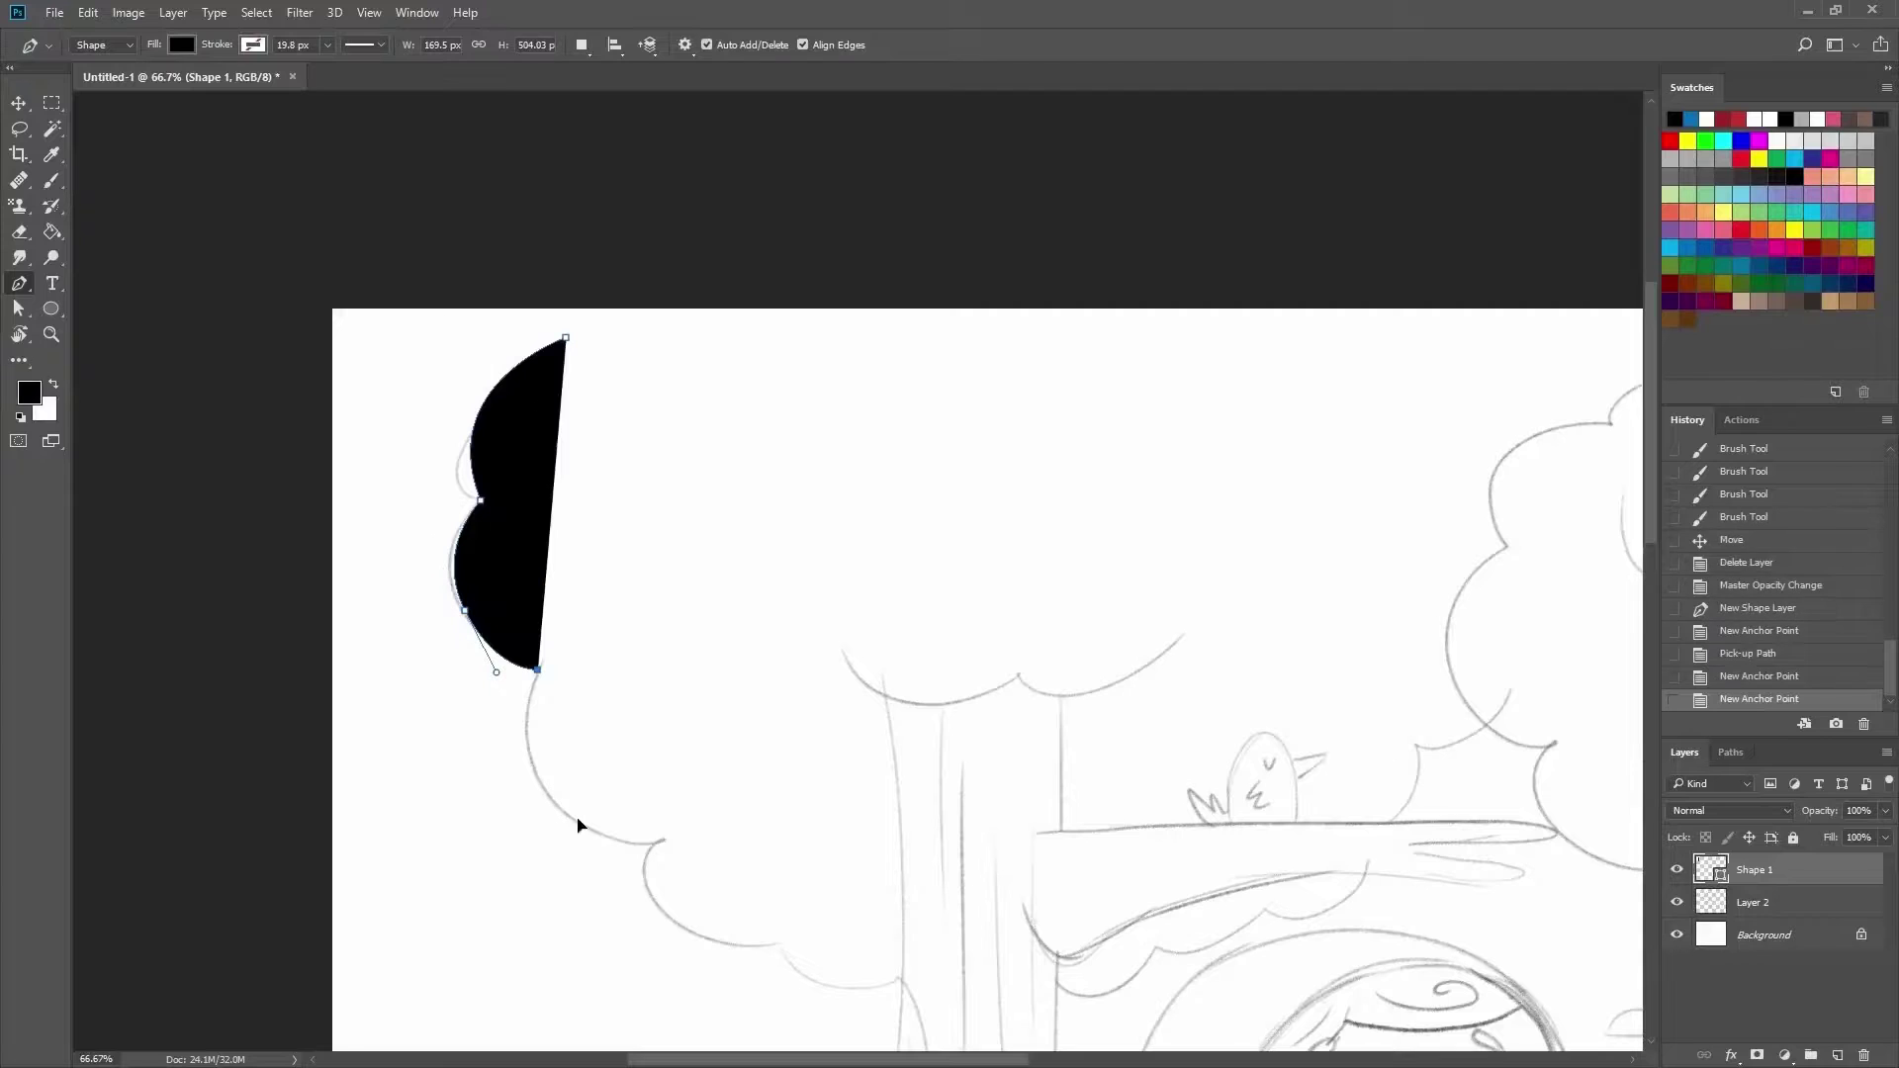
left_click(666, 840)
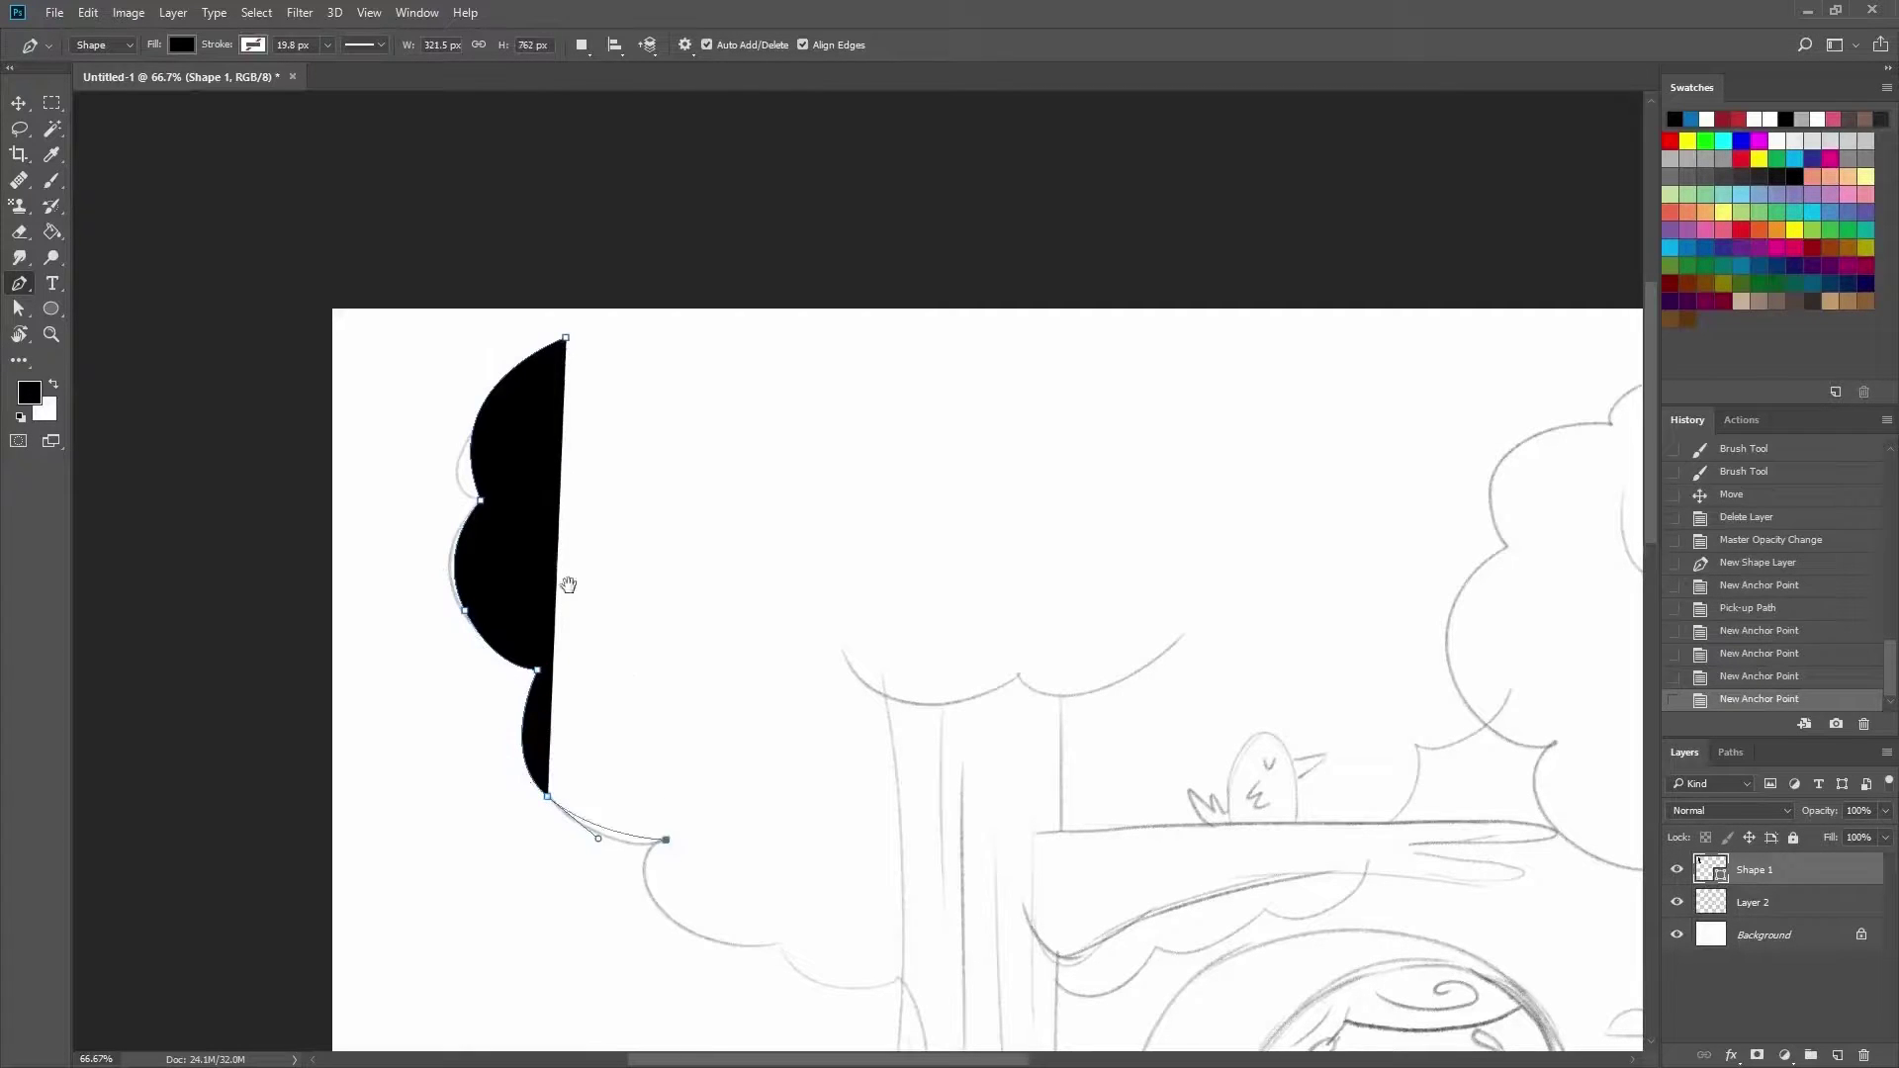
scroll(501, 607, "down", 5)
scroll(487, 569, "right", 3)
Continue the outline along the crown's bottom scallops and up its right side.
left_click_drag(447, 533, 507, 571)
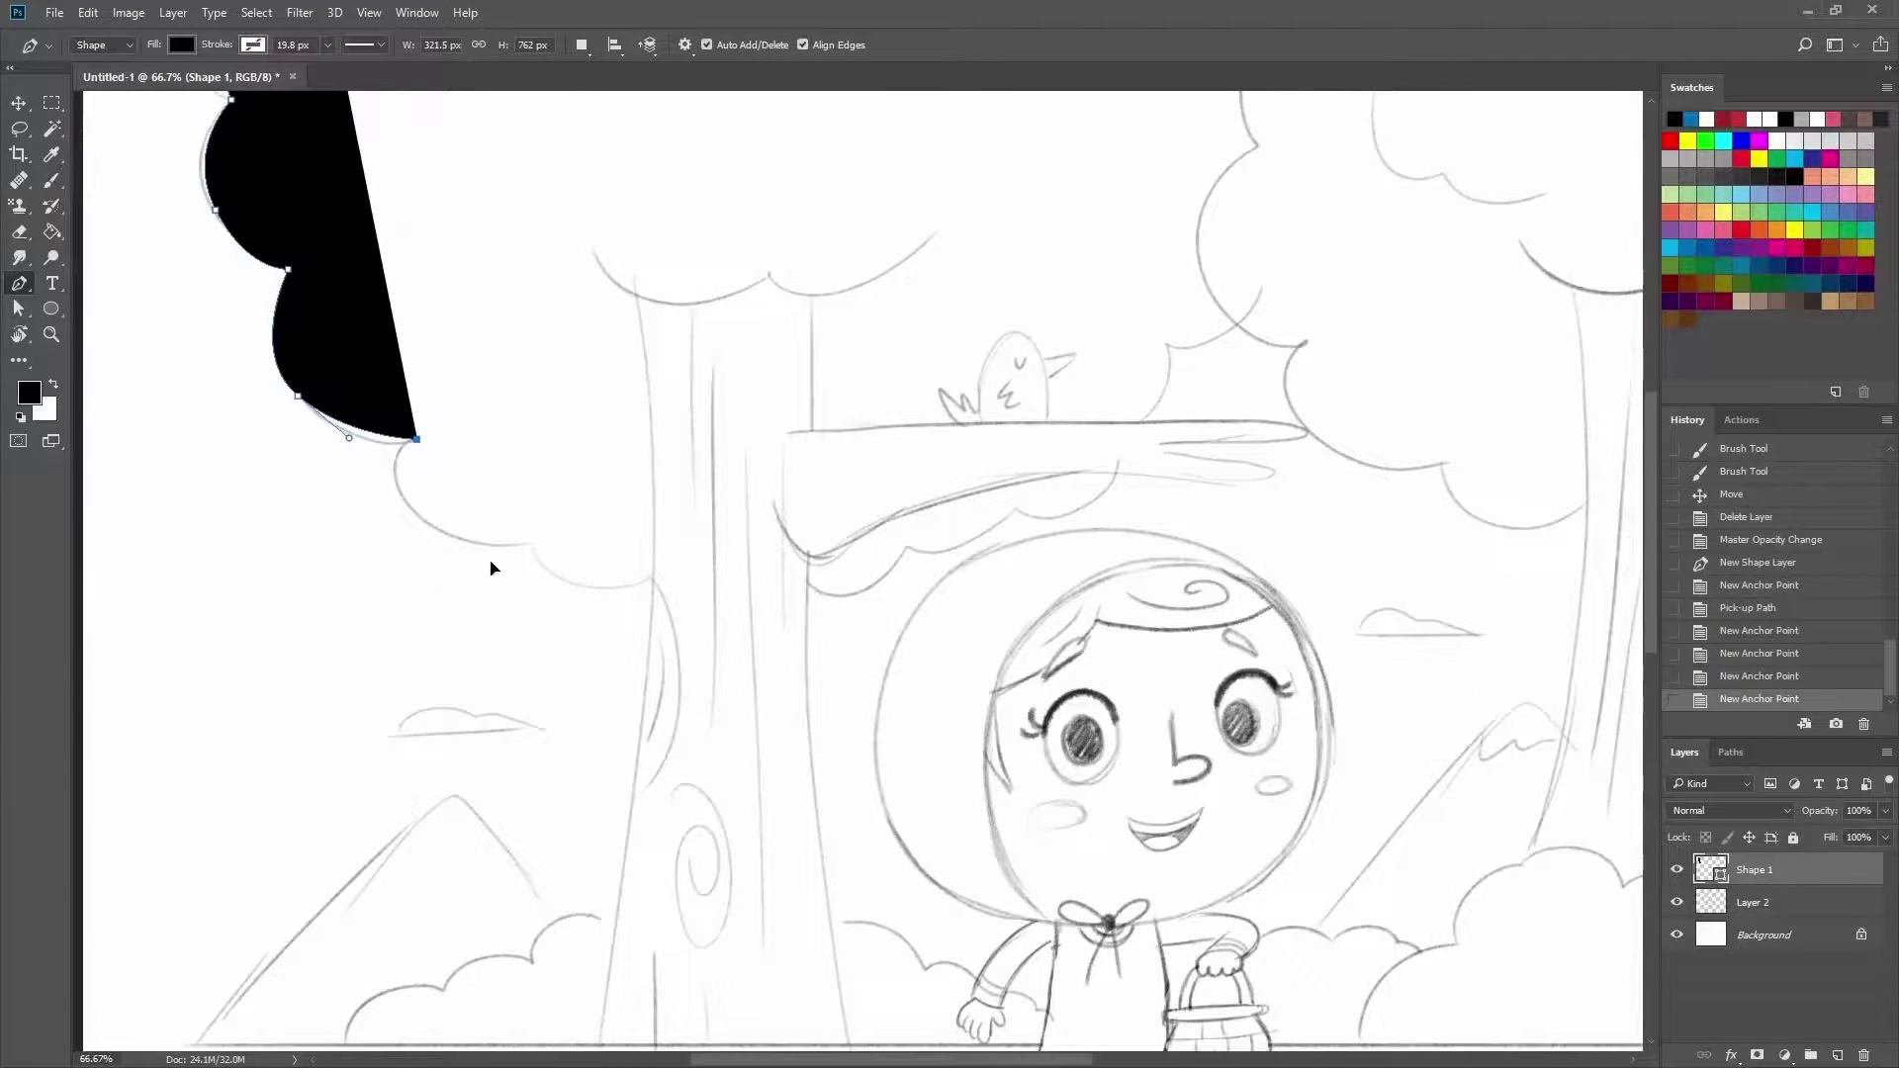
left_click(542, 547)
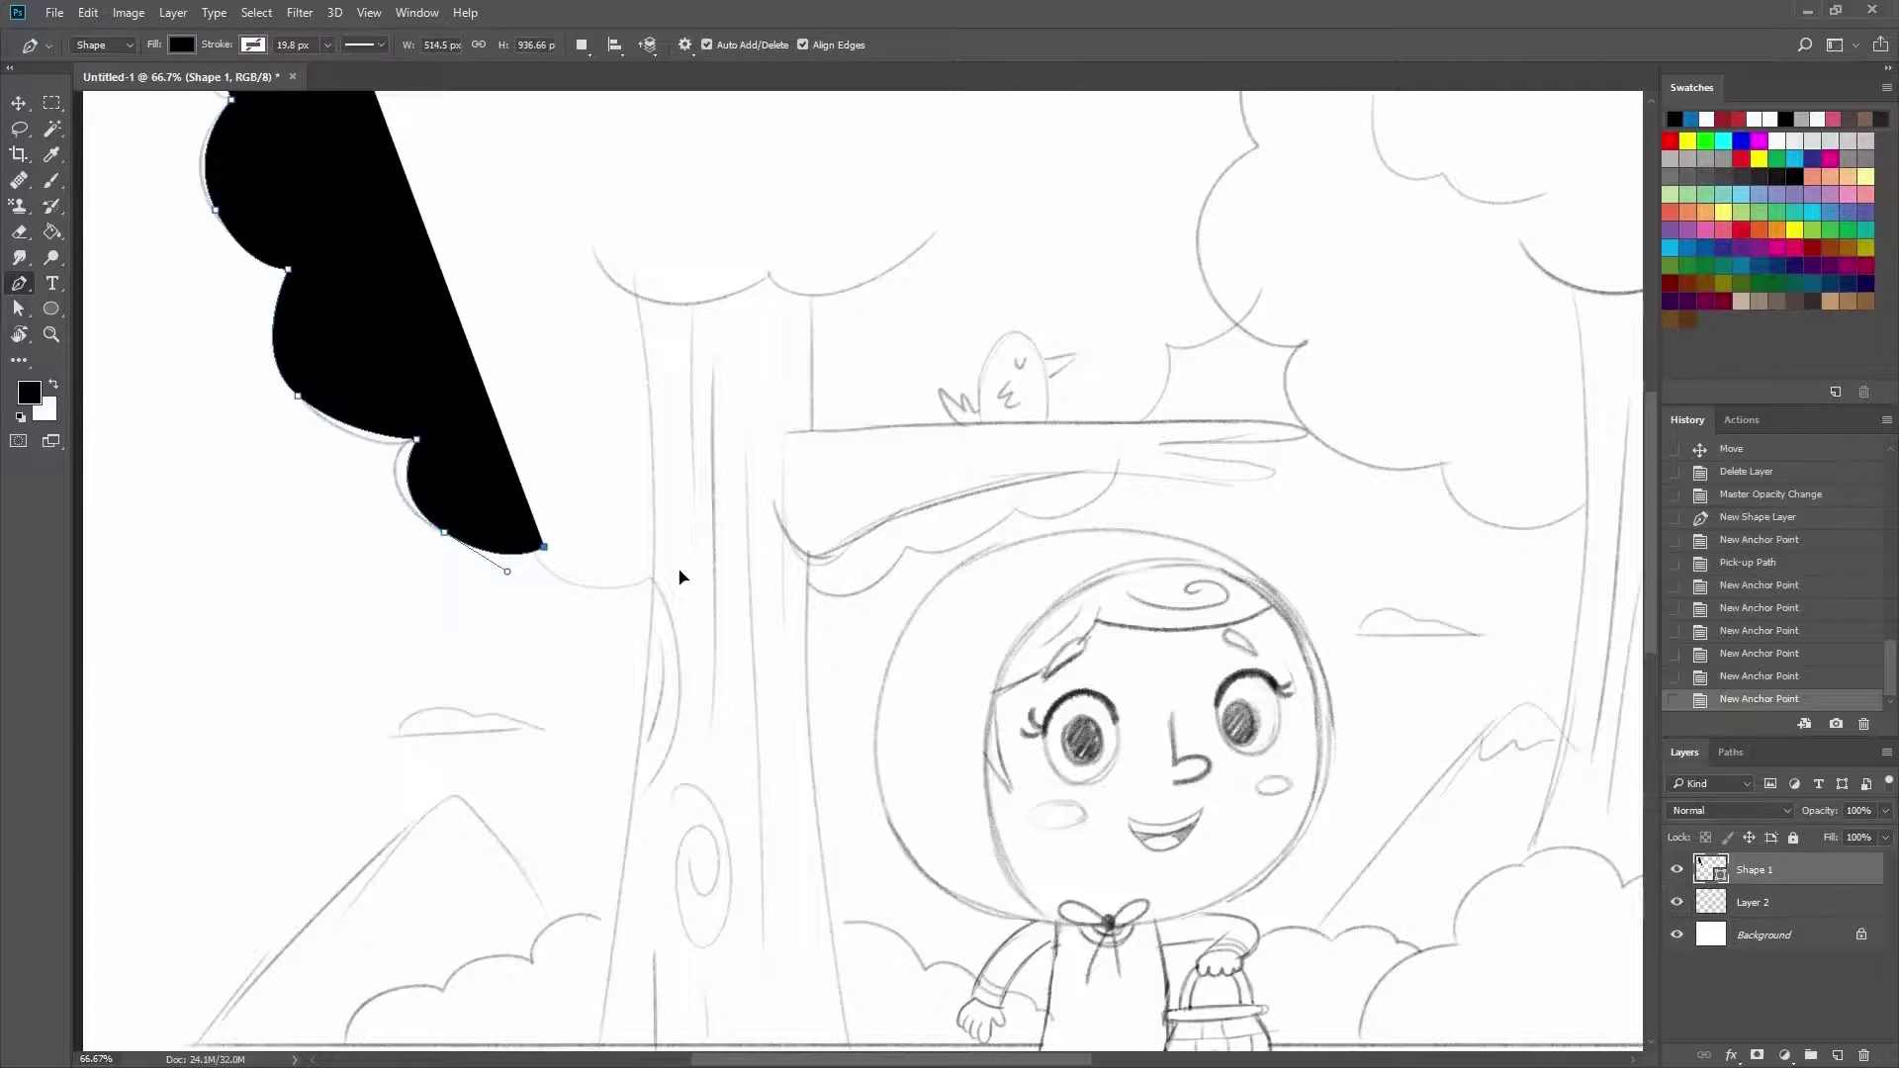
left_click_drag(663, 577, 769, 553)
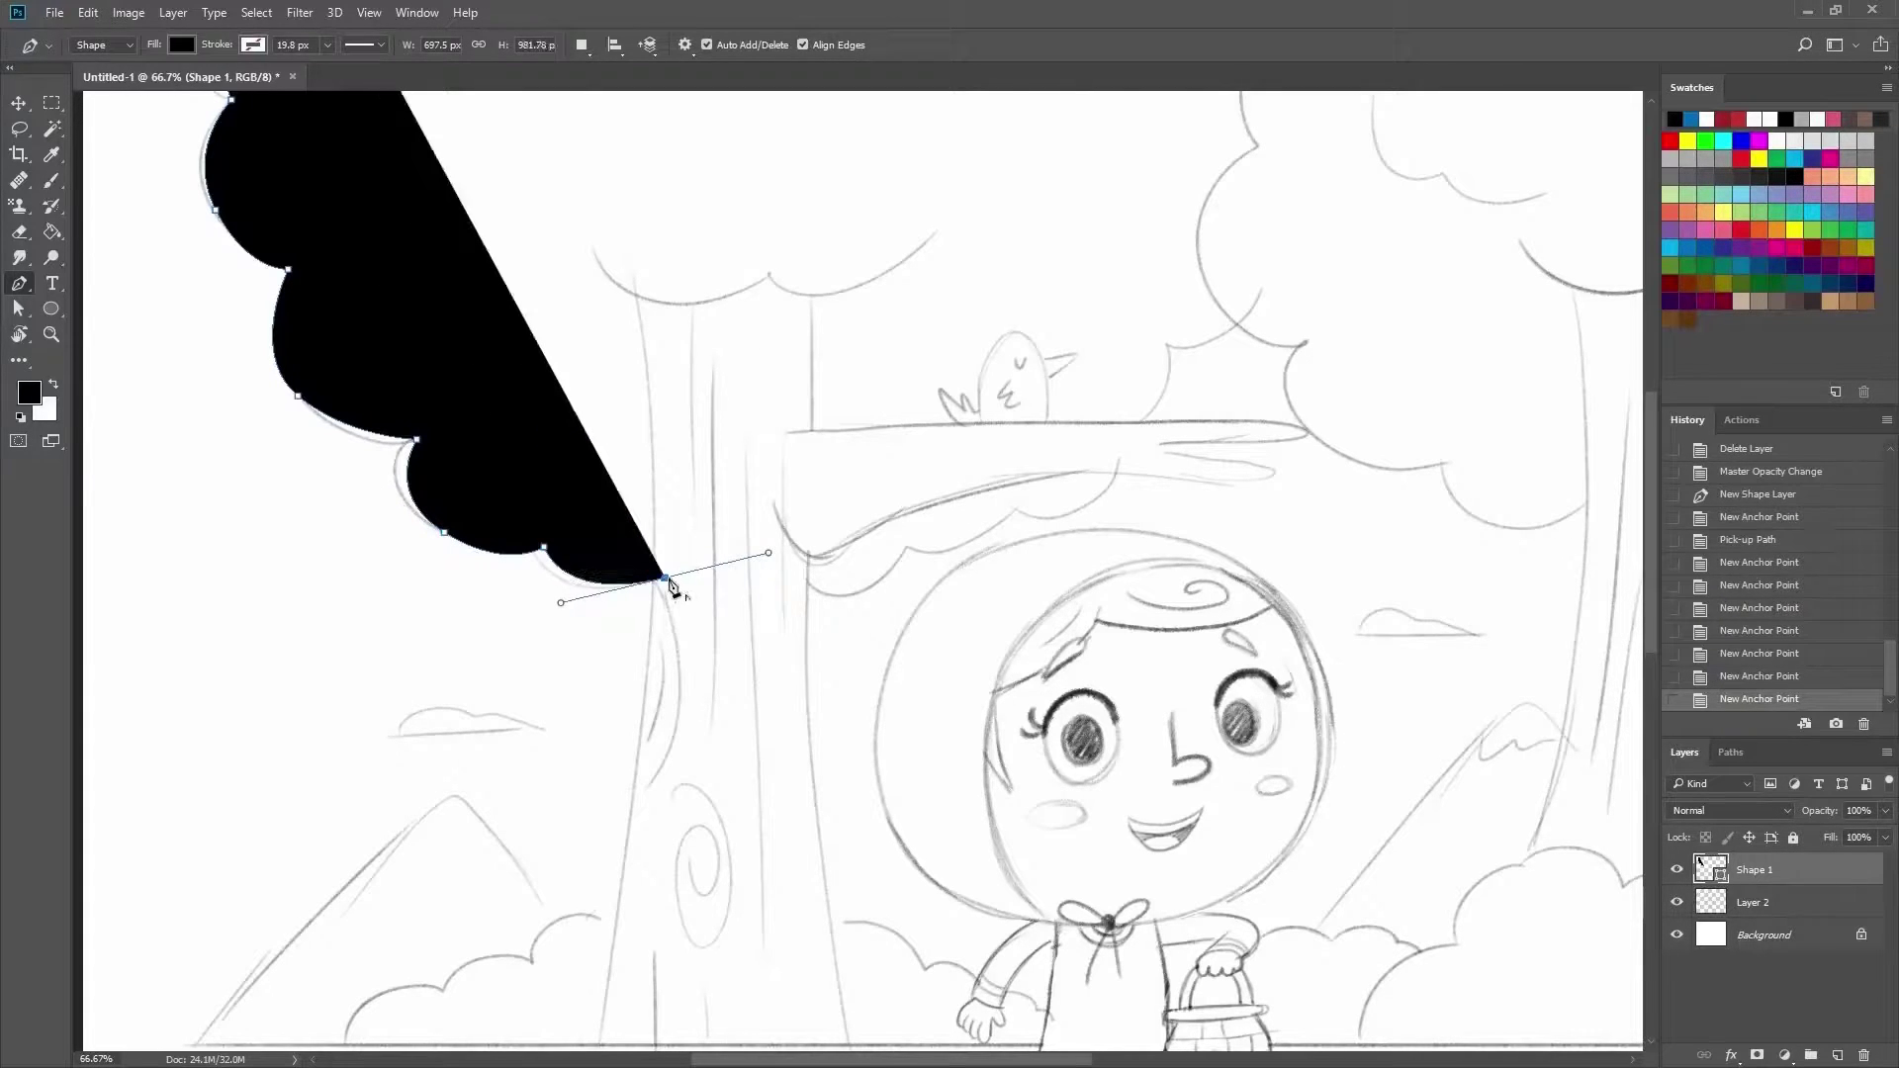
left_click(798, 582)
left_click_drag(902, 546, 940, 480)
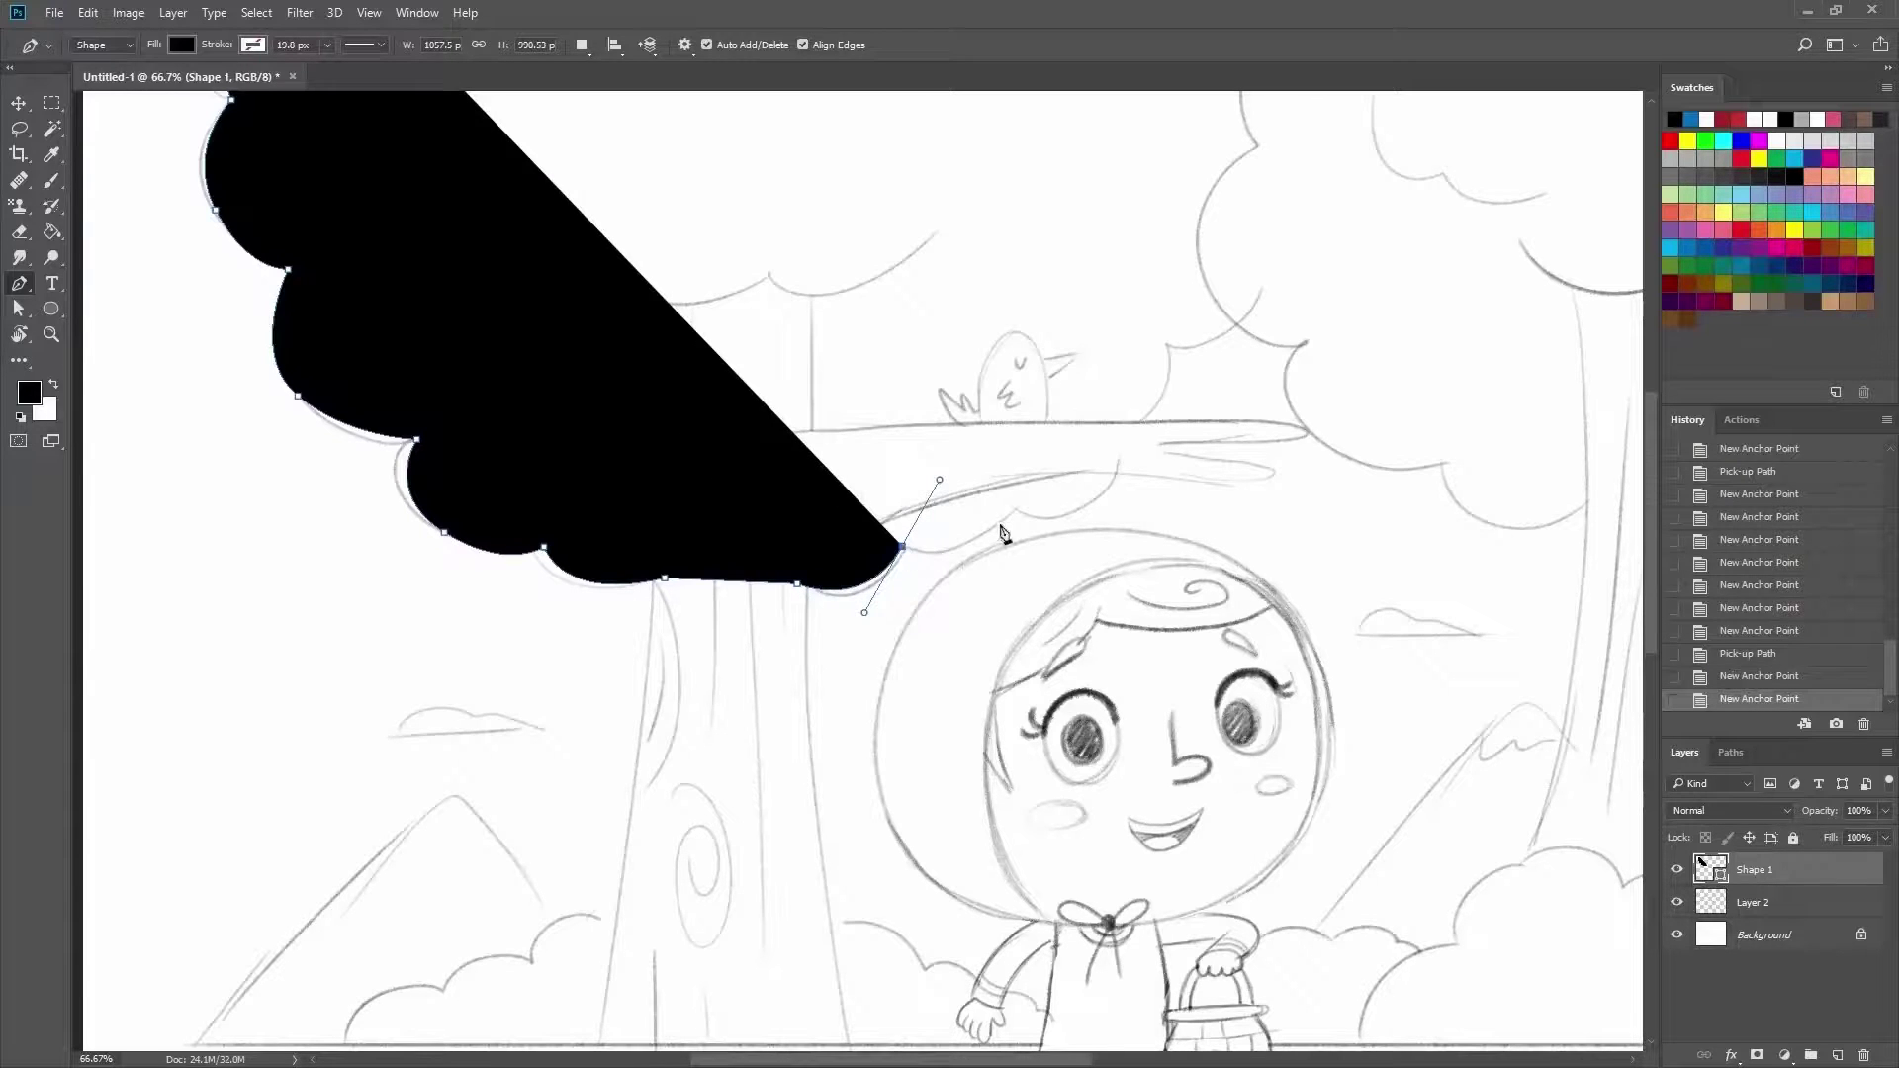
left_click(902, 546)
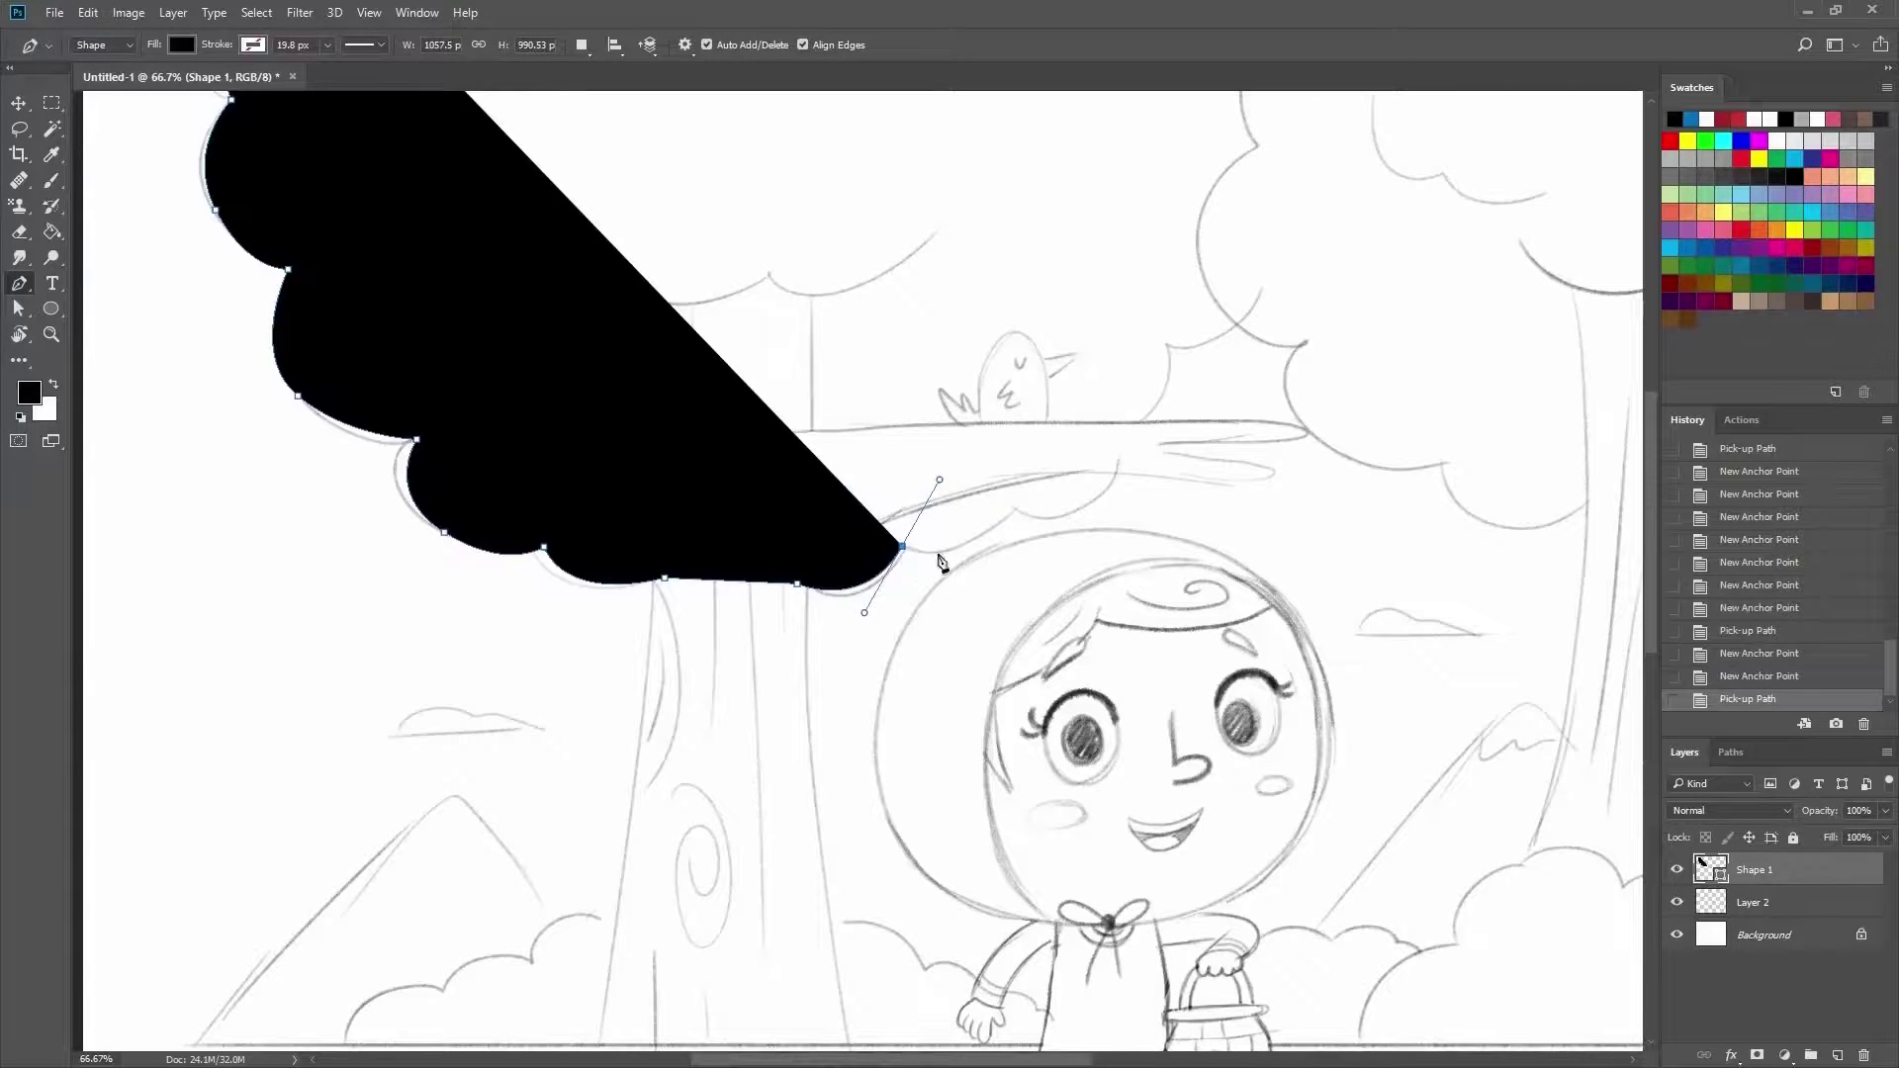
left_click_drag(1018, 509, 1125, 360)
left_click(1018, 510)
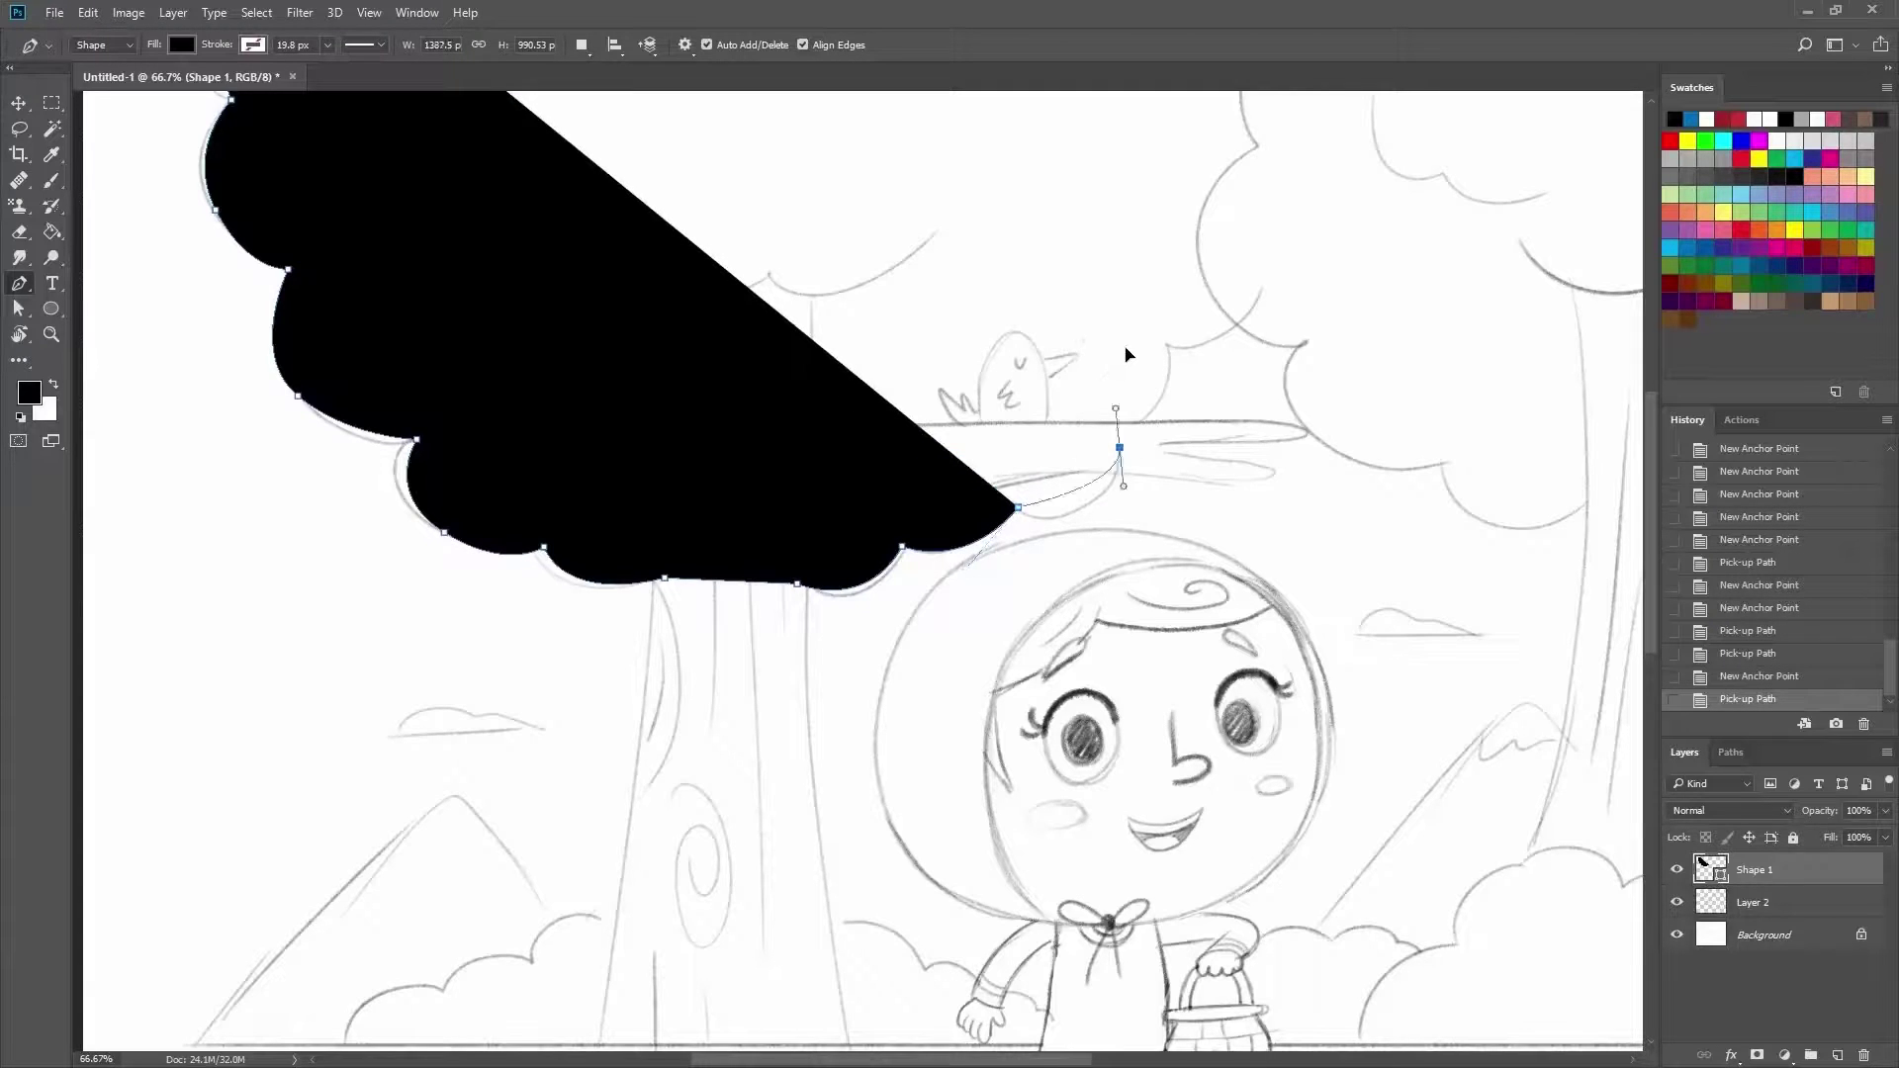
left_click(1119, 447)
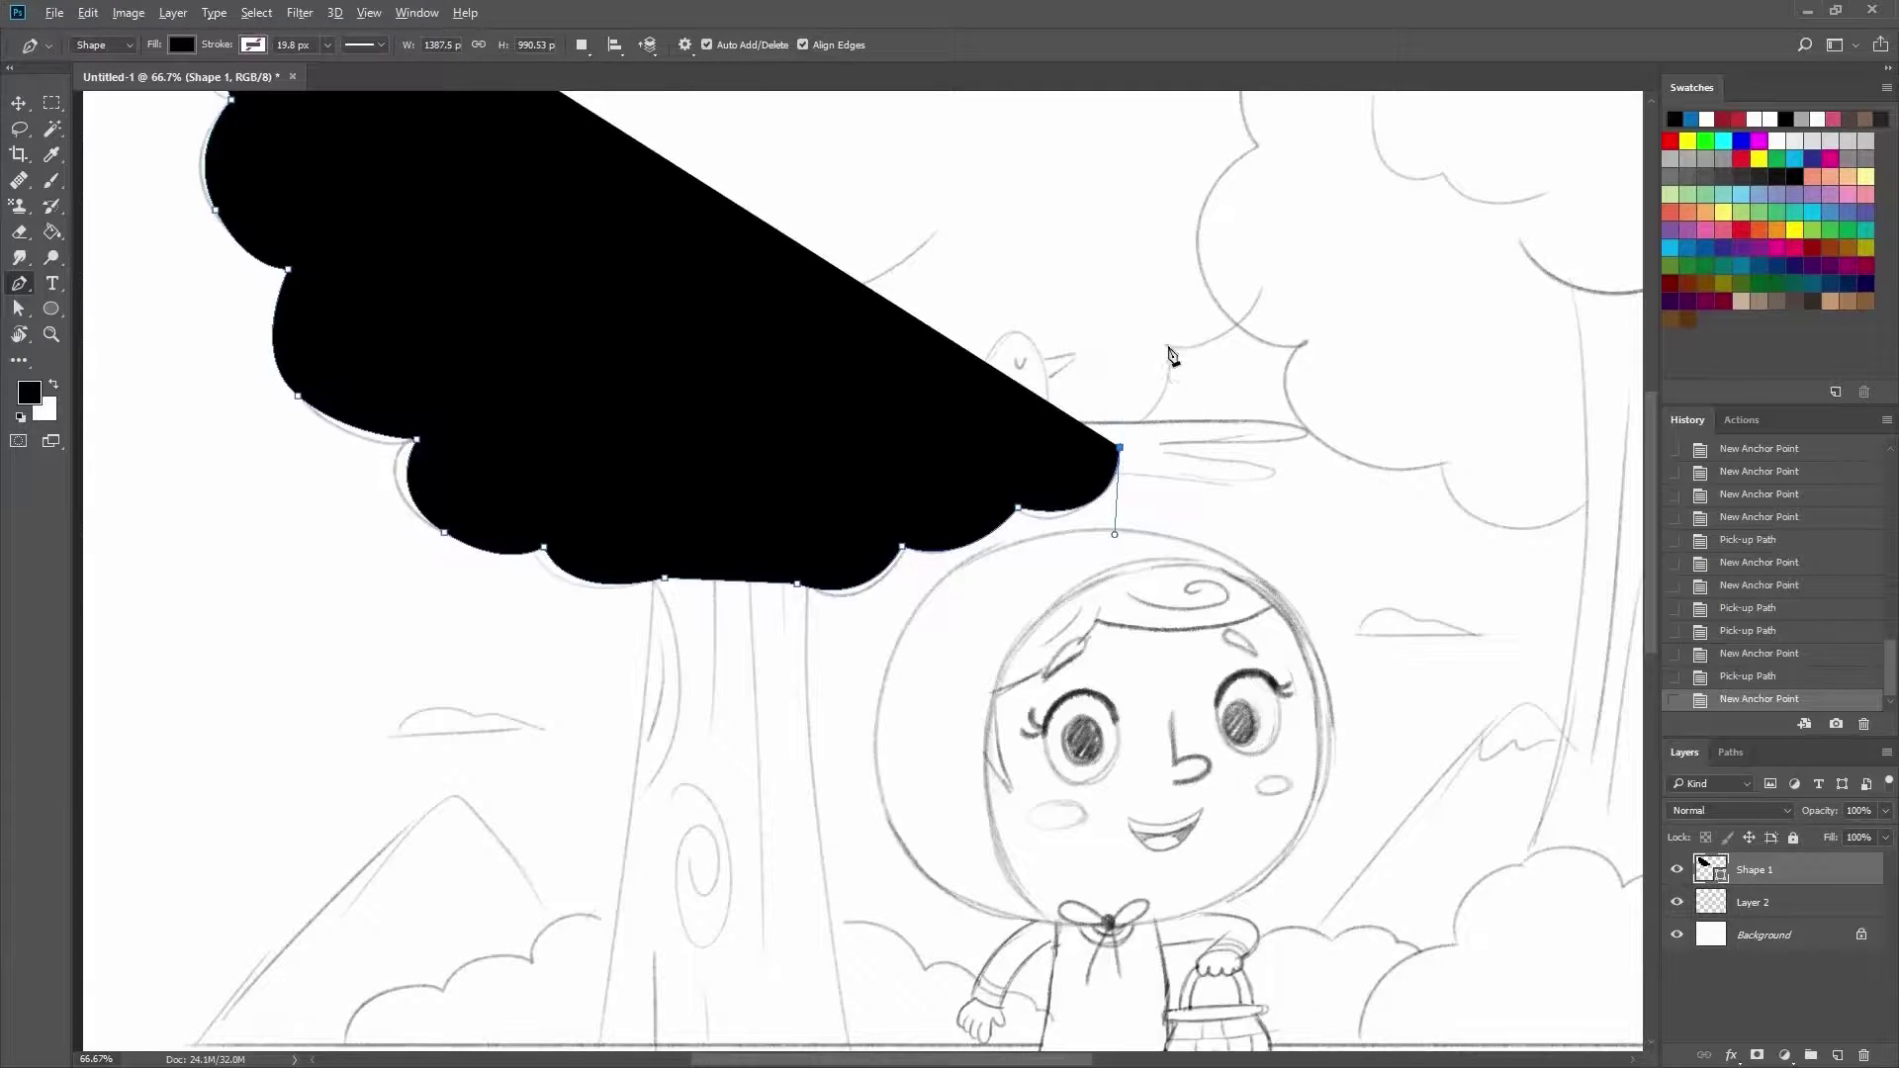
mouse_move(1164, 344)
left_mouse_down()
mouse_move(1126, 291)
mouse_move(1150, 269)
left_mouse_up()
left_click_drag(1275, 283, 1305, 204)
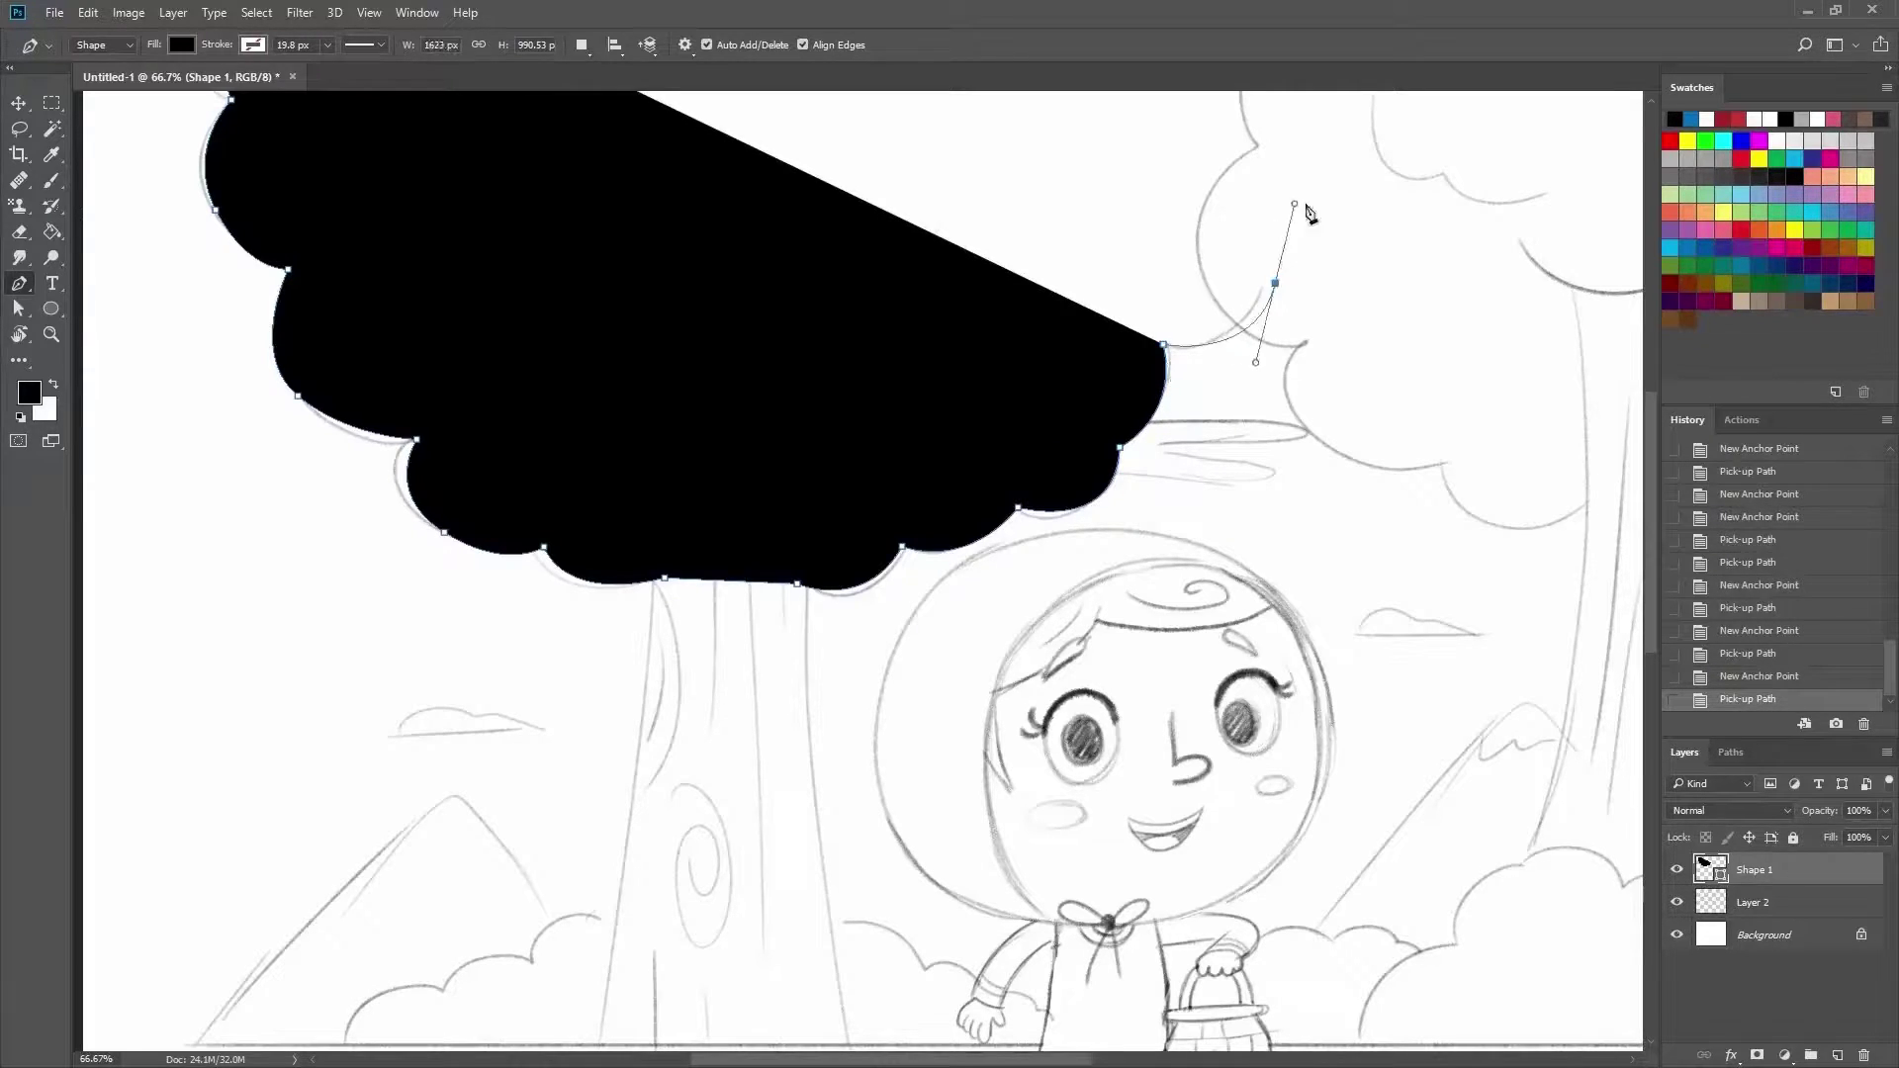
left_click_drag(1238, 277, 1018, 635)
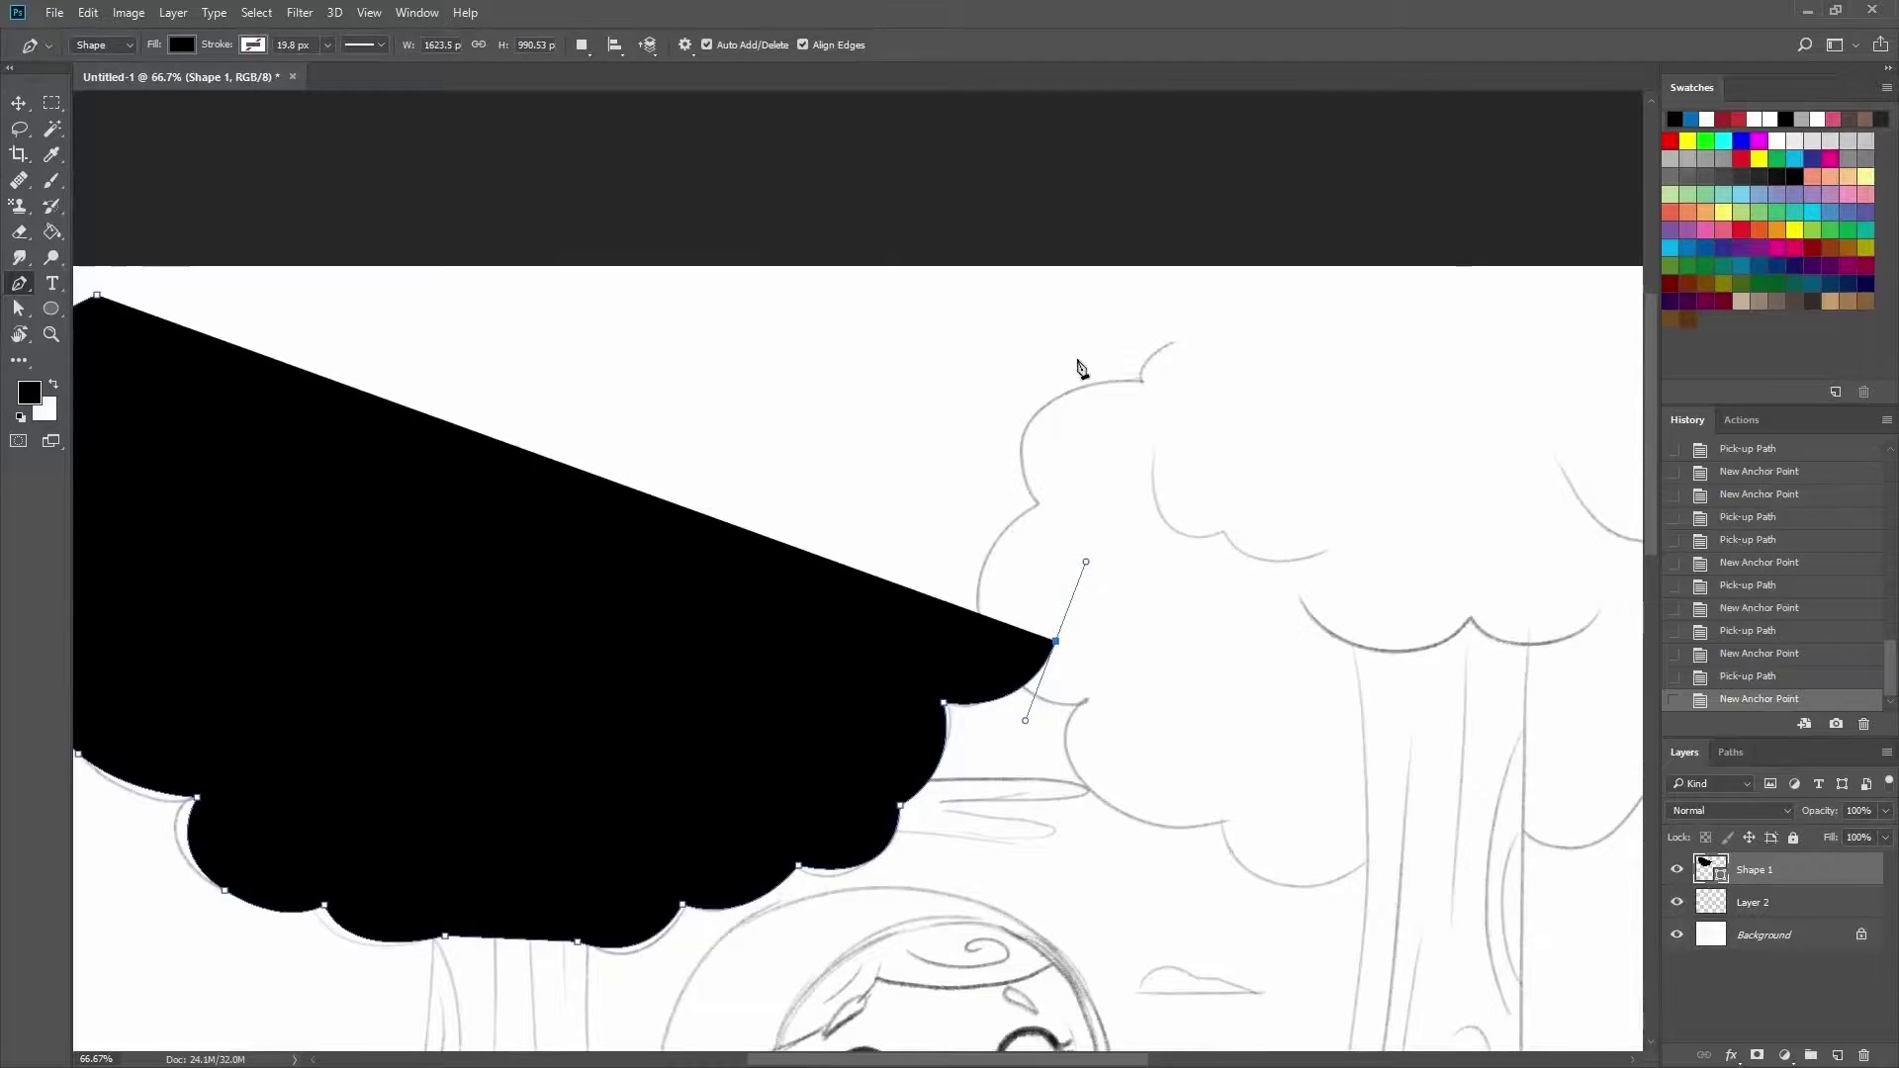
Extend the canopy outline around its upper-right bumps, redrawing two misplaced anchors.
left_click(1020, 533)
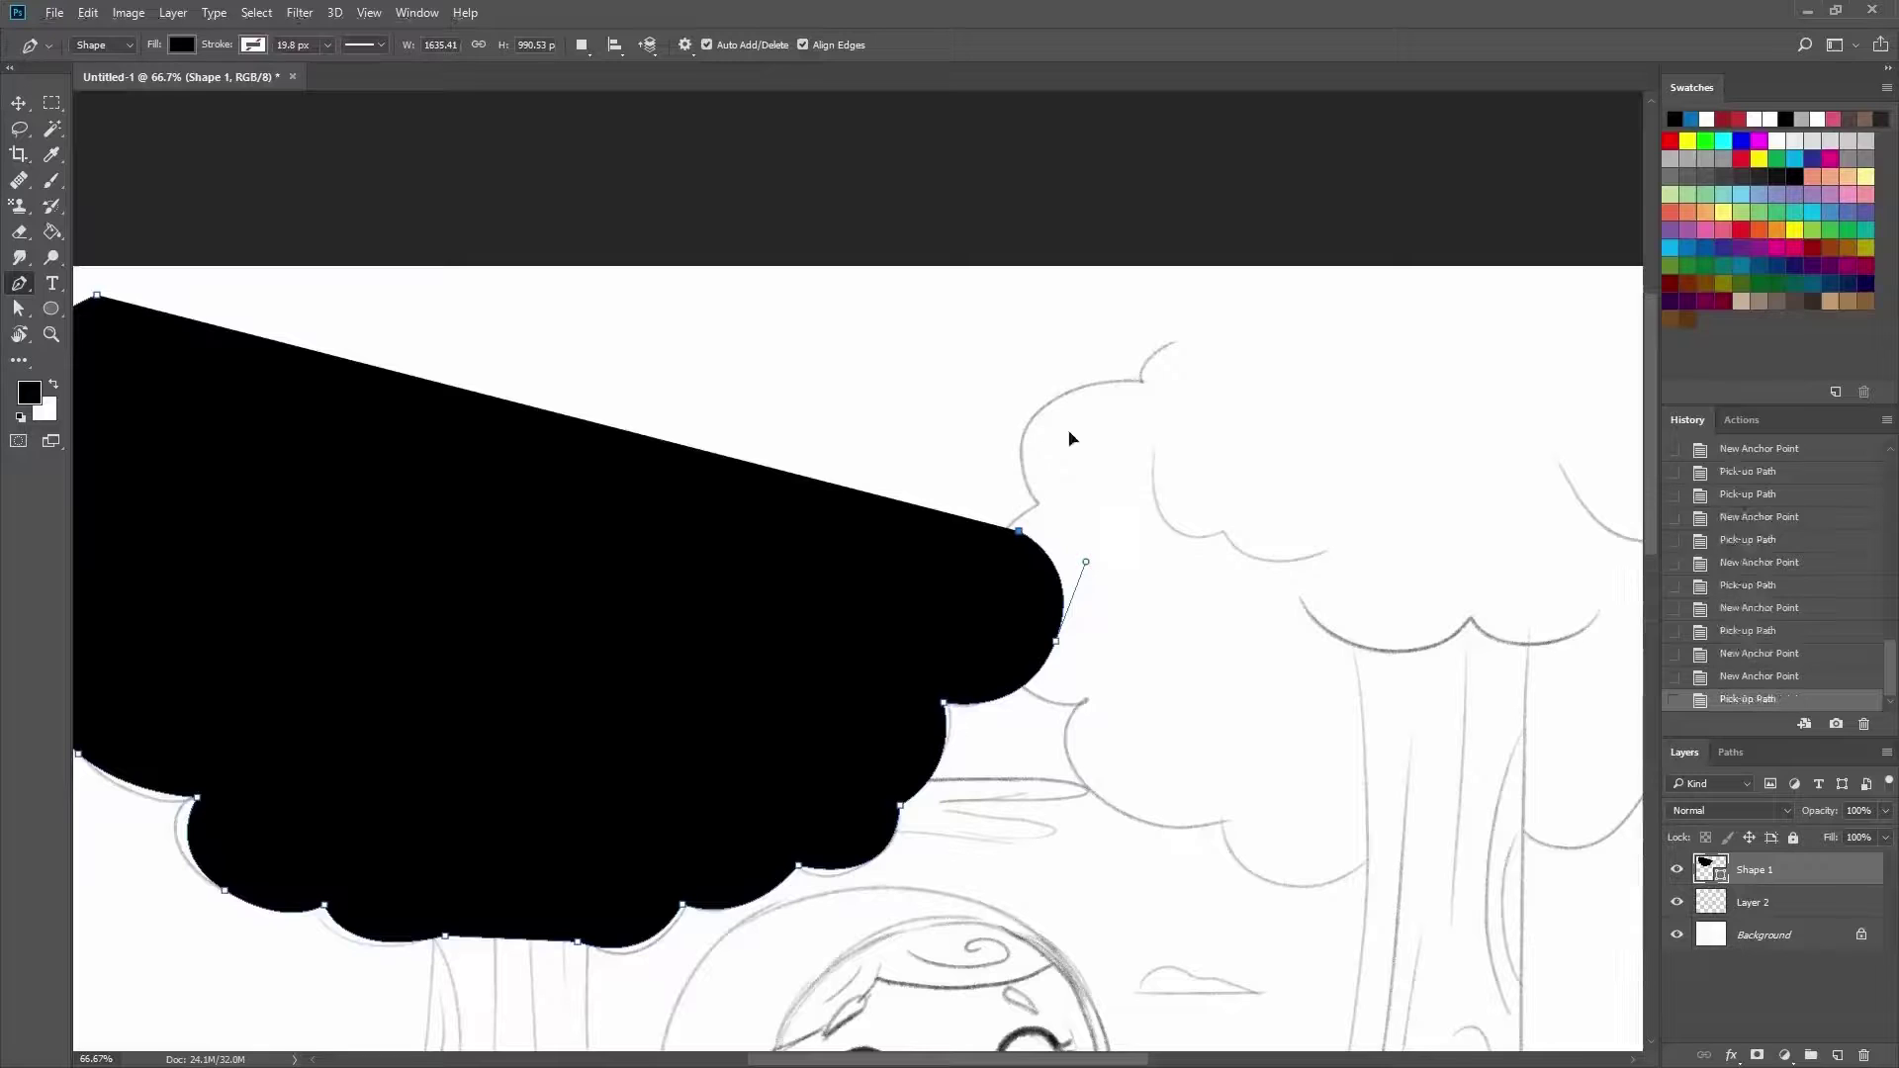
left_click_drag(1066, 463, 1065, 396)
left_click(985, 354)
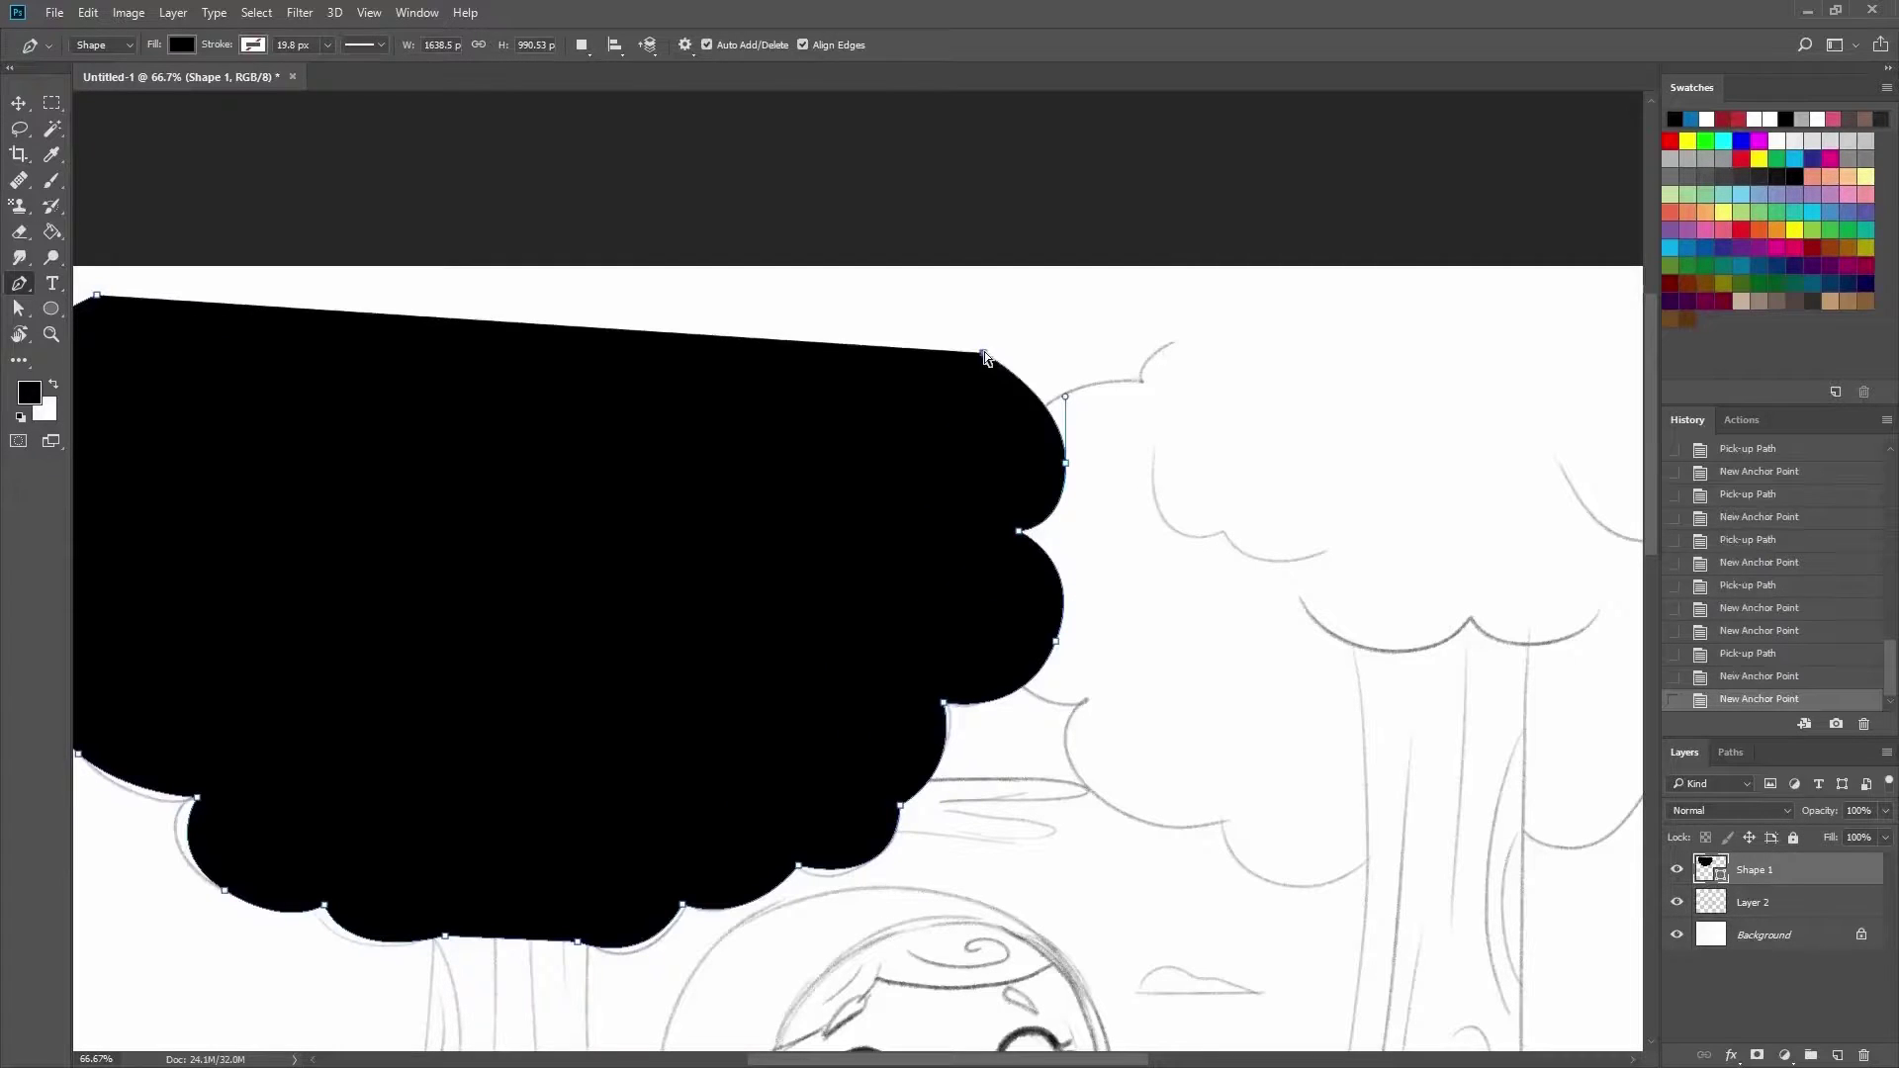
left_click_drag(980, 354, 1064, 377)
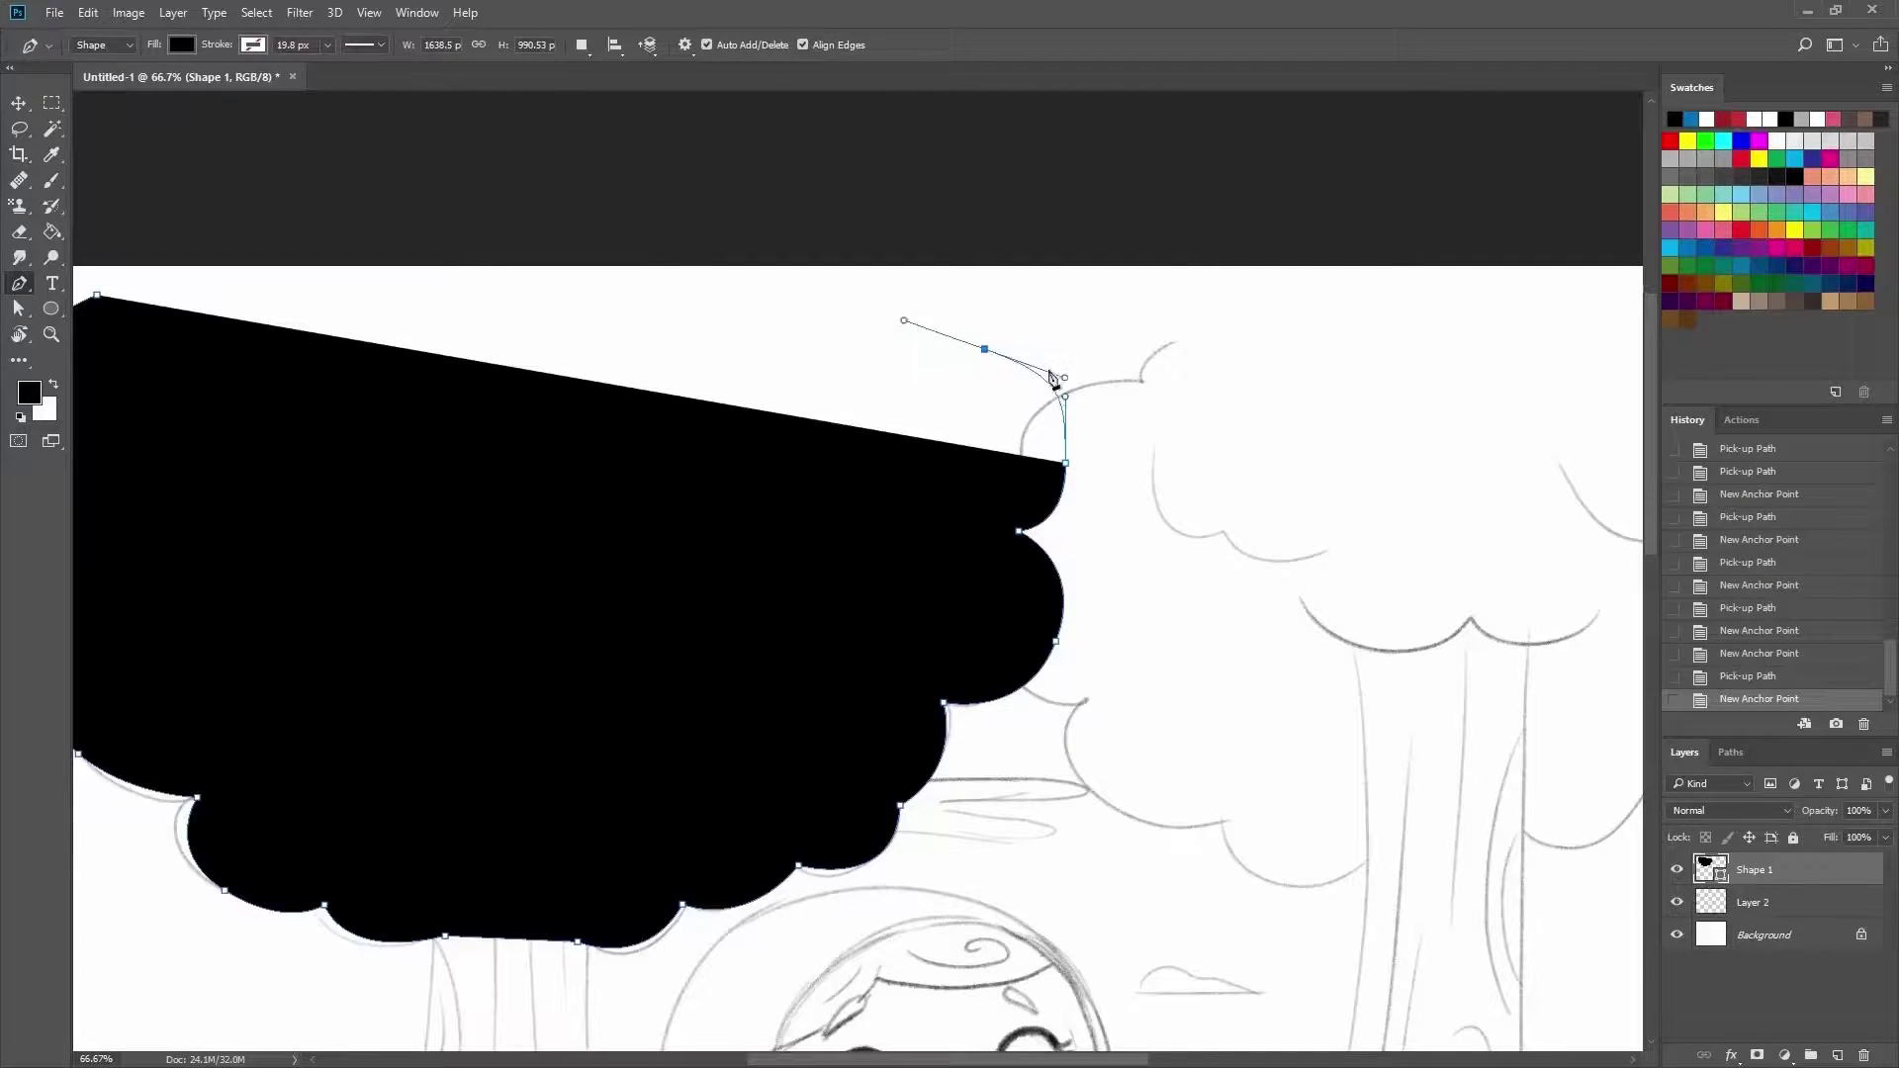
key("ctrl+z")
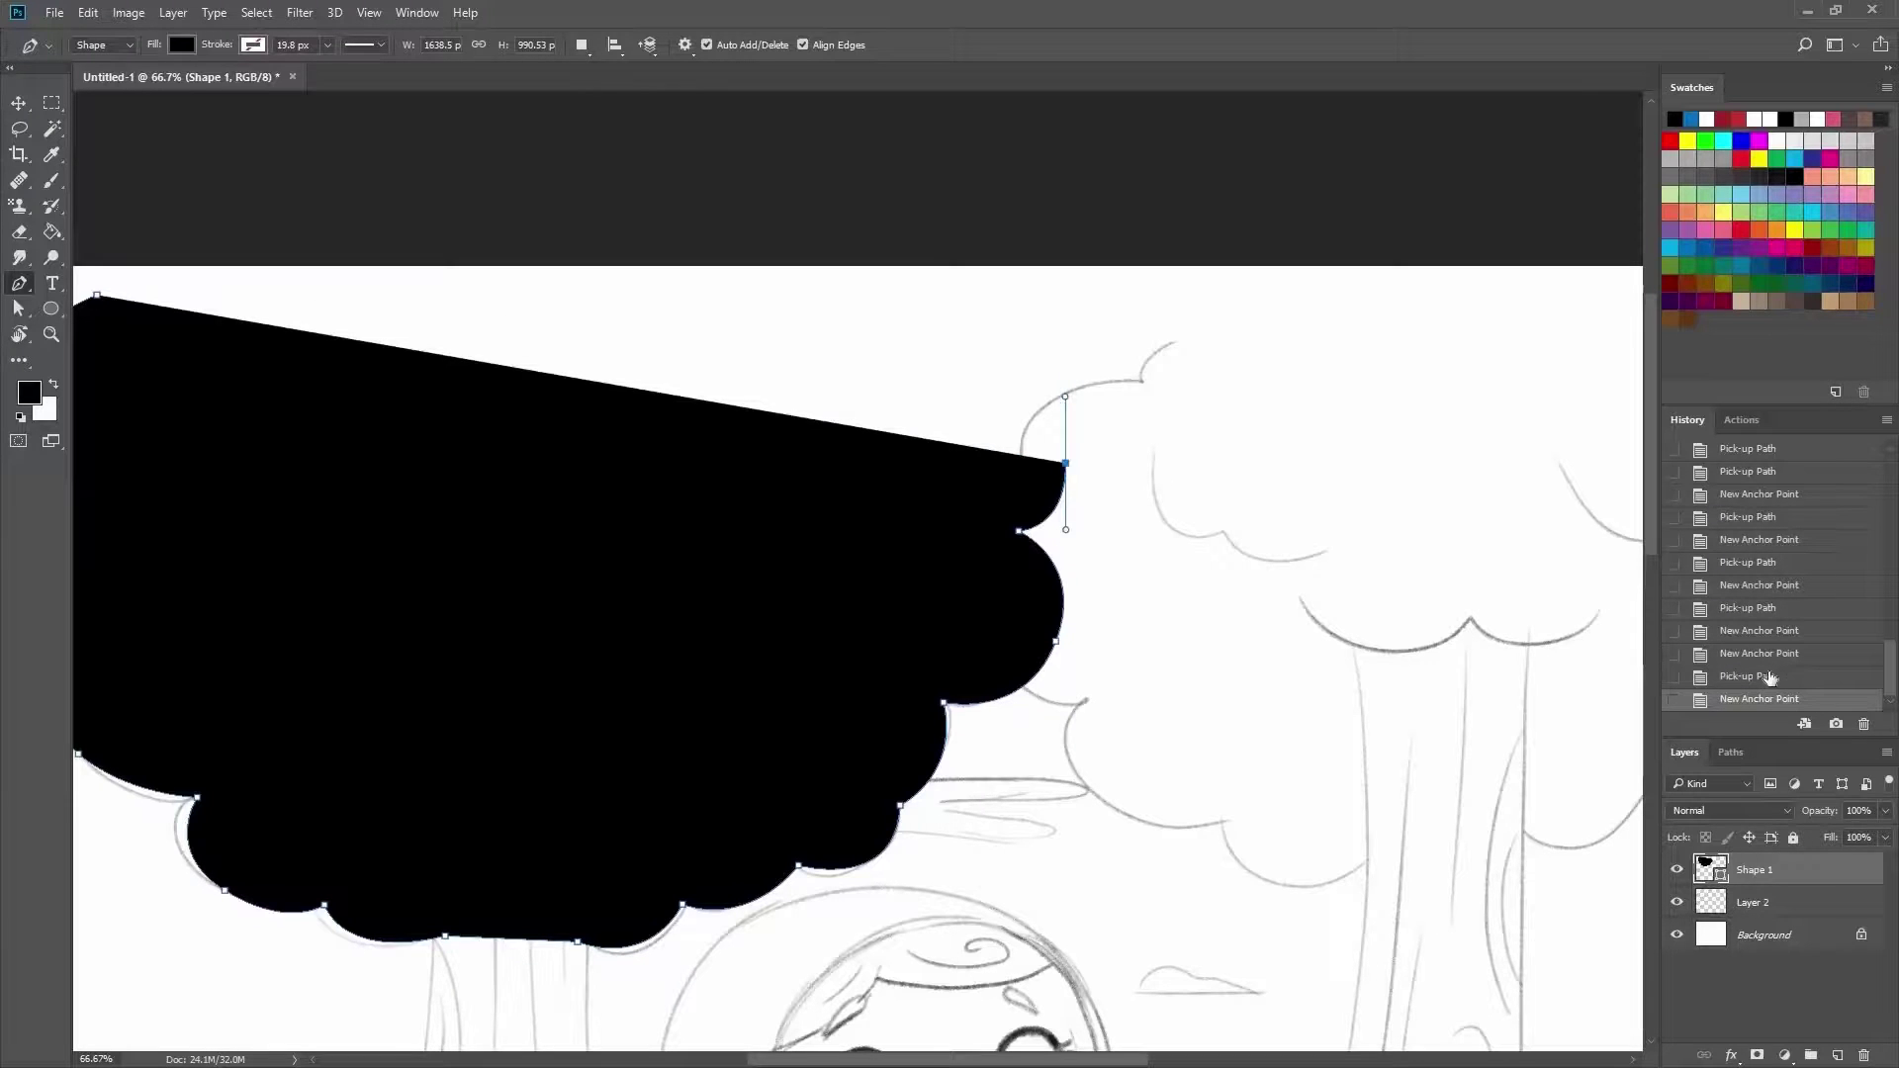
key("ctrl+z")
left_click_drag(1079, 436, 1075, 357)
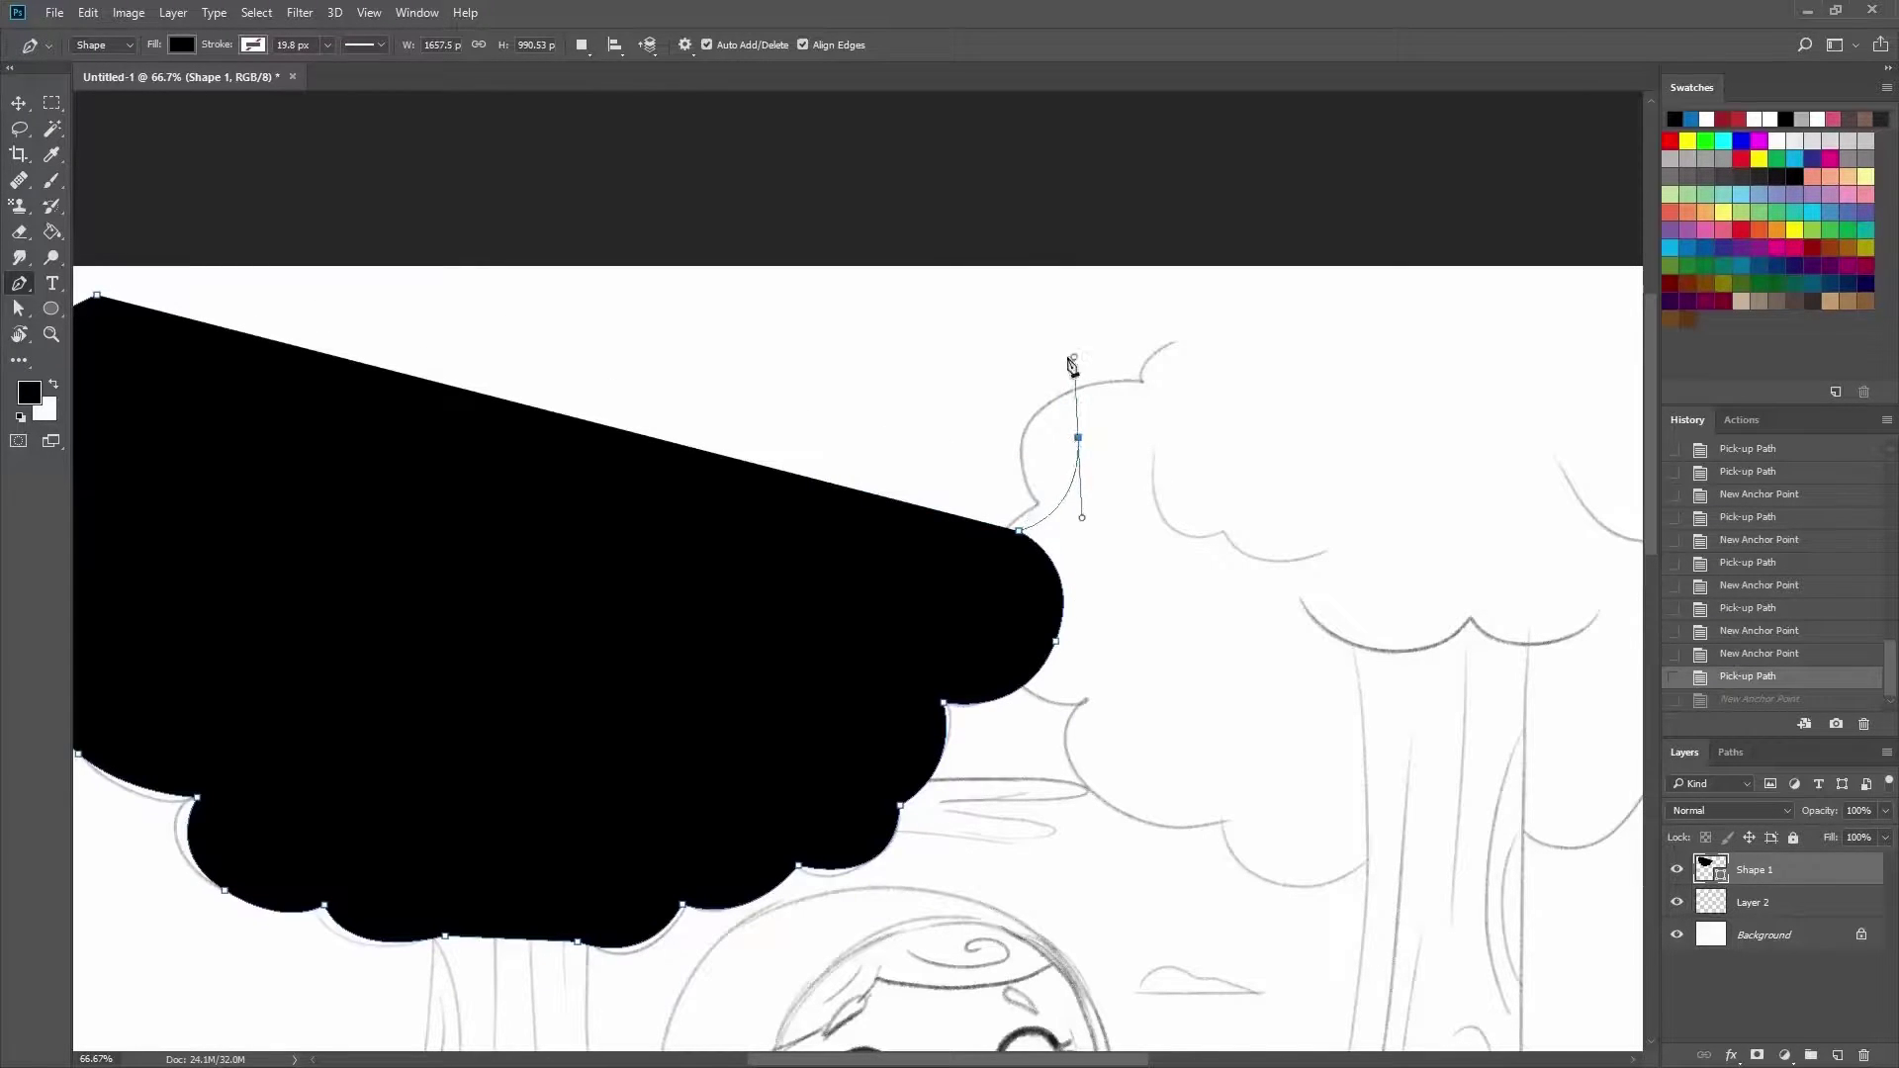
left_click(1001, 328)
left_click_drag(857, 375, 1101, 356)
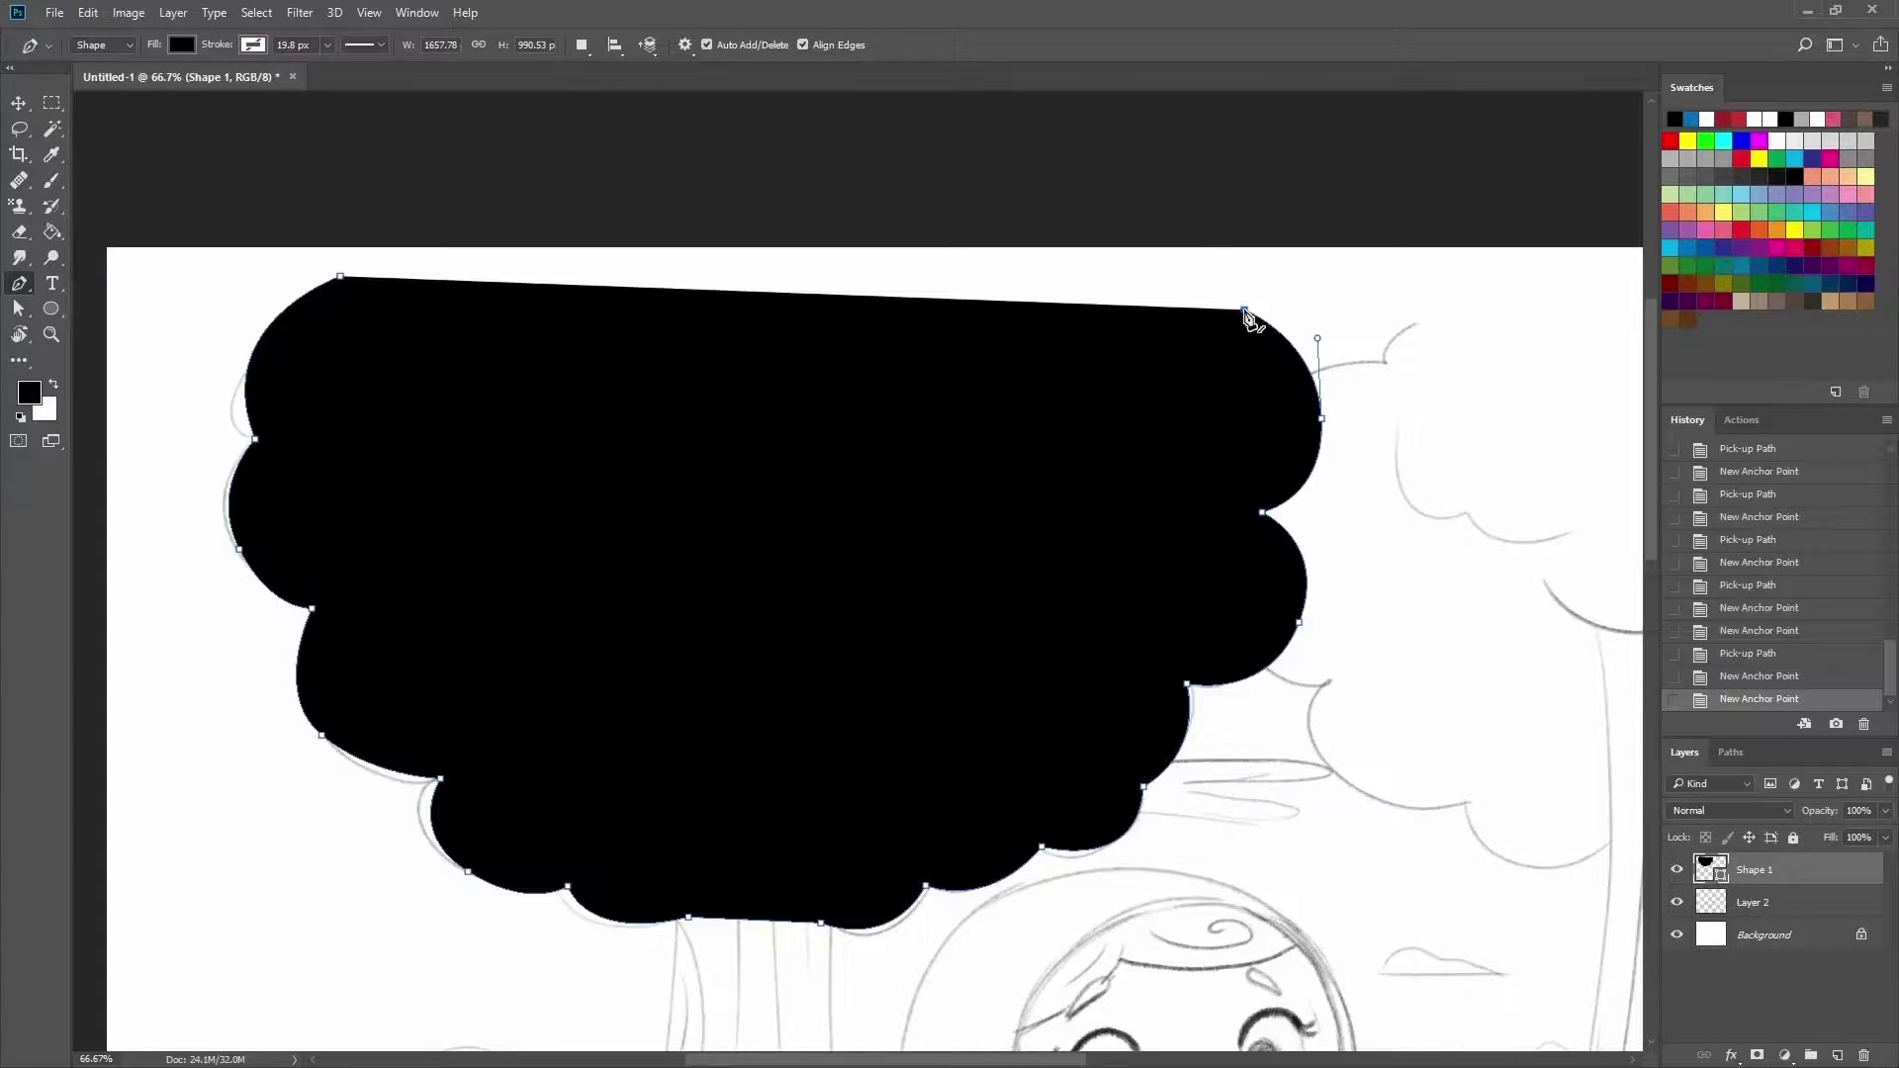
left_click(20, 311)
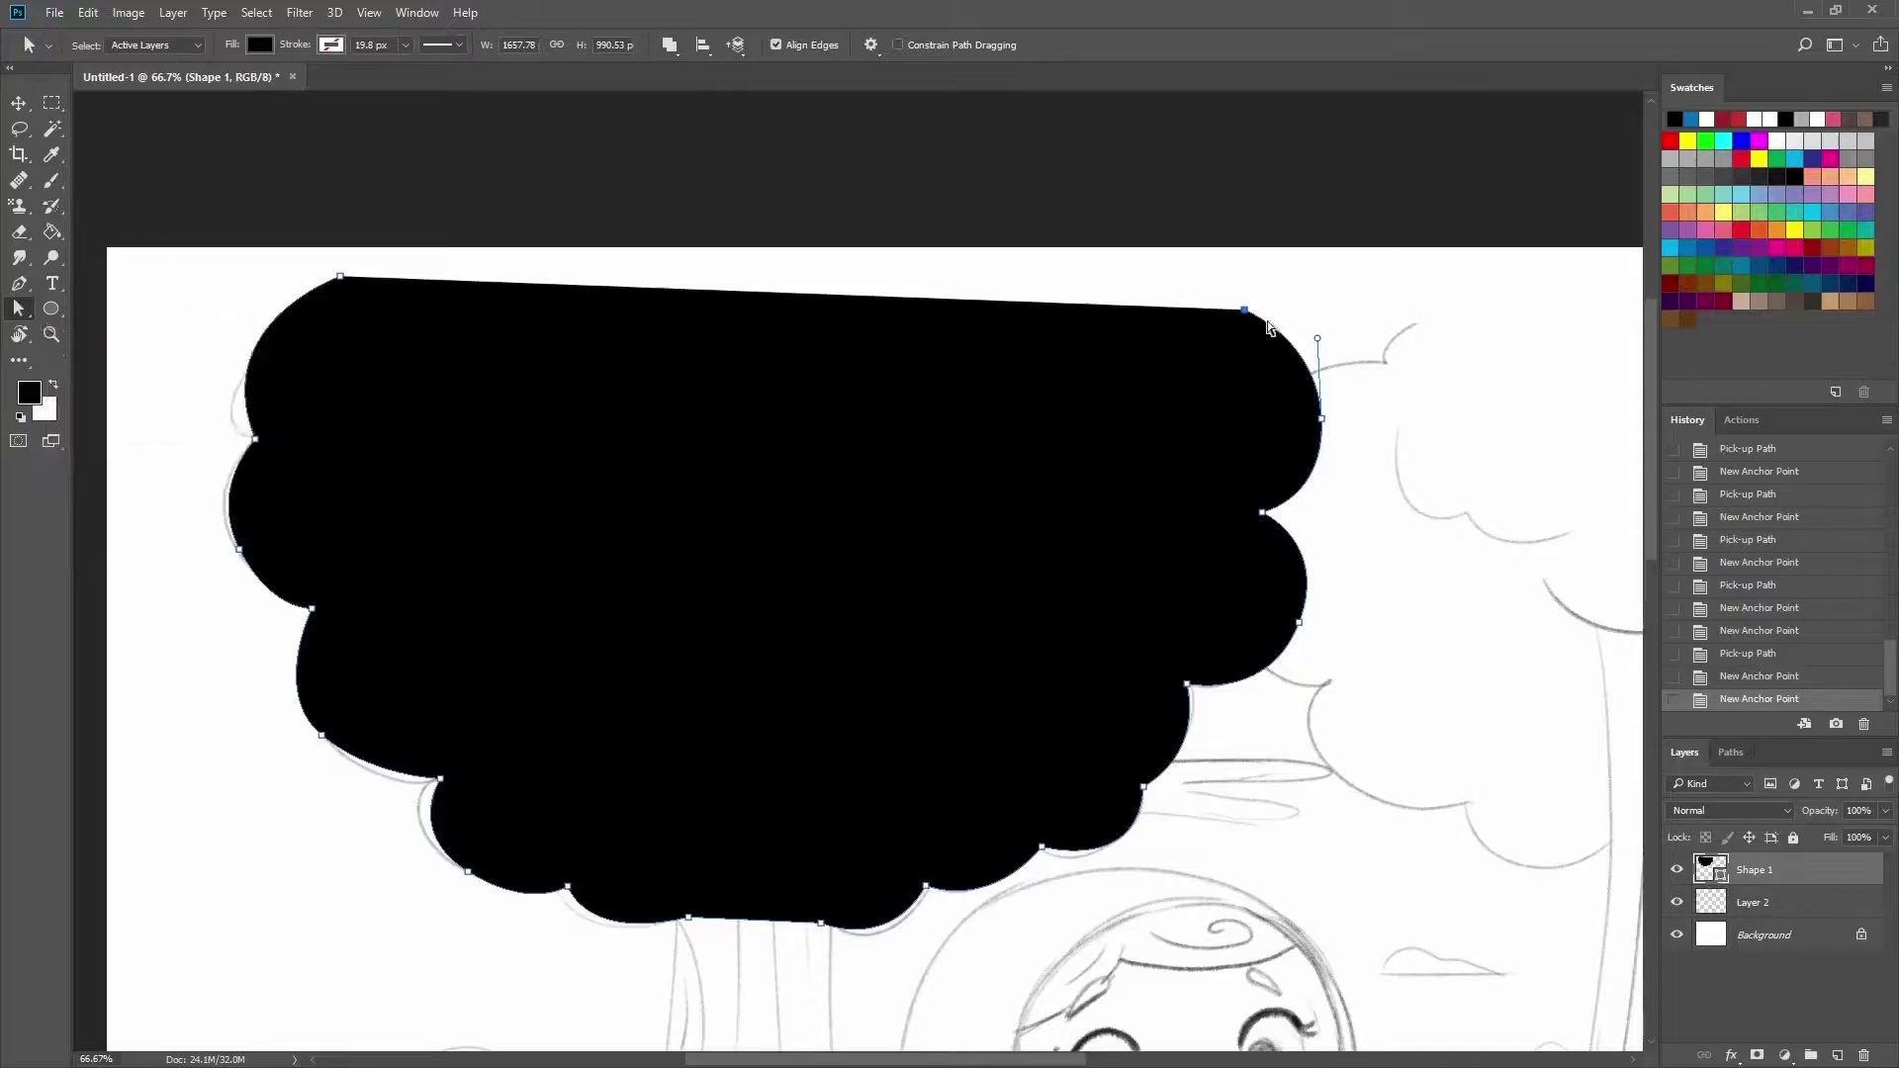
Raise the top-right anchor to level the edge and close the canopy path at its first anchor.
left_click_drag(1243, 311, 1209, 272)
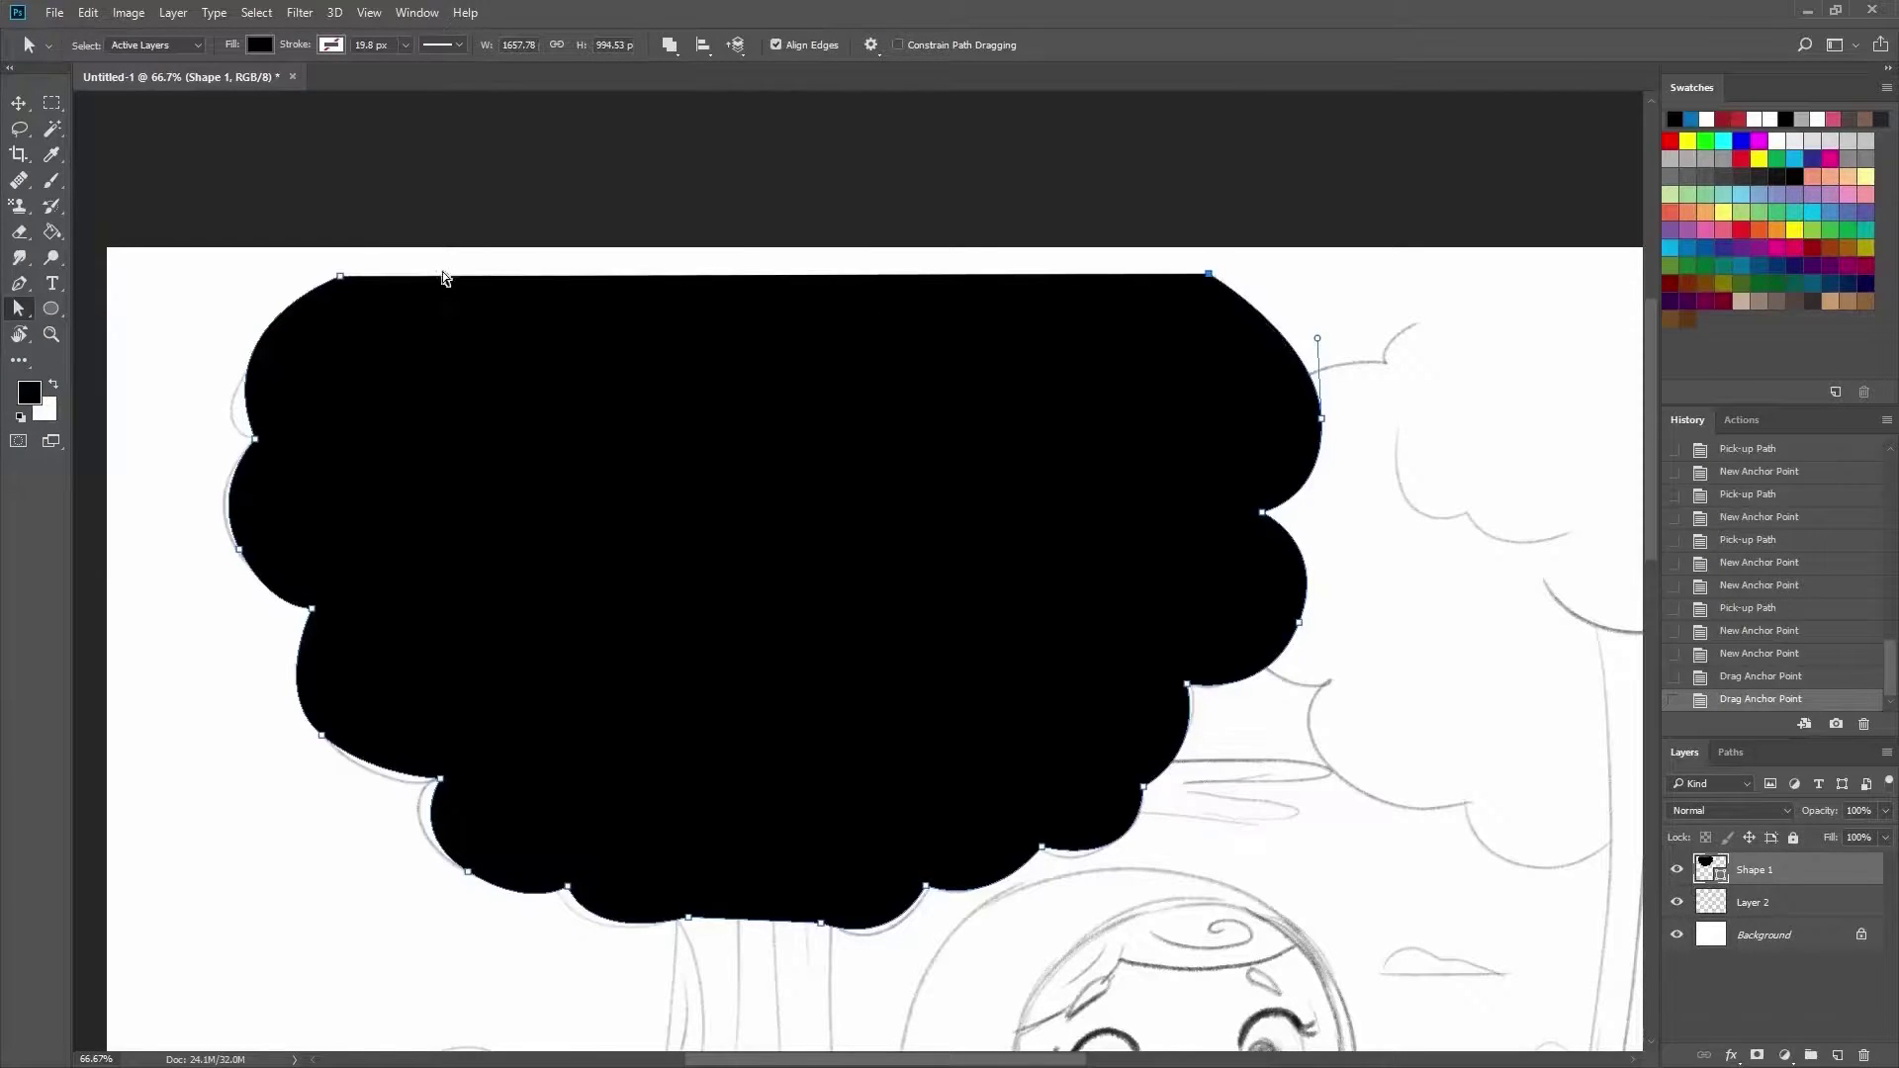
key("p")
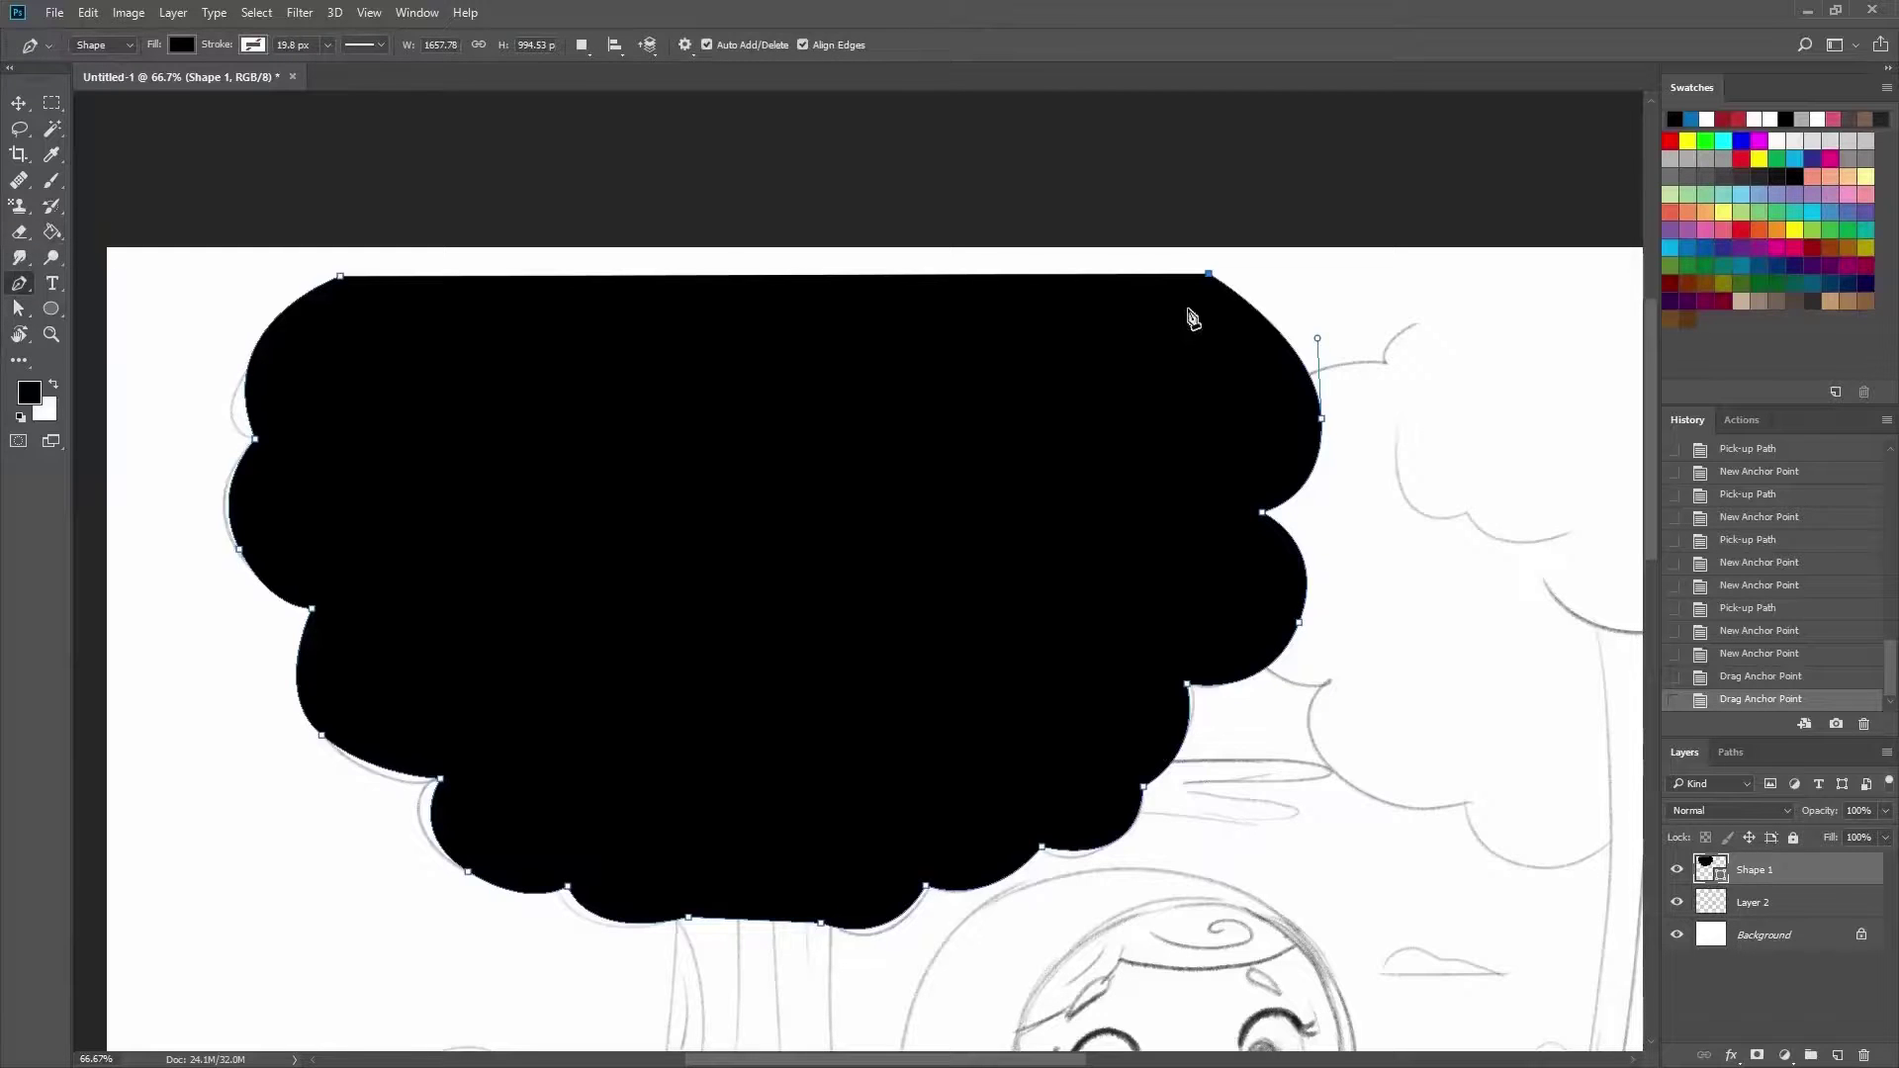
left_click(1208, 274)
left_click(340, 277)
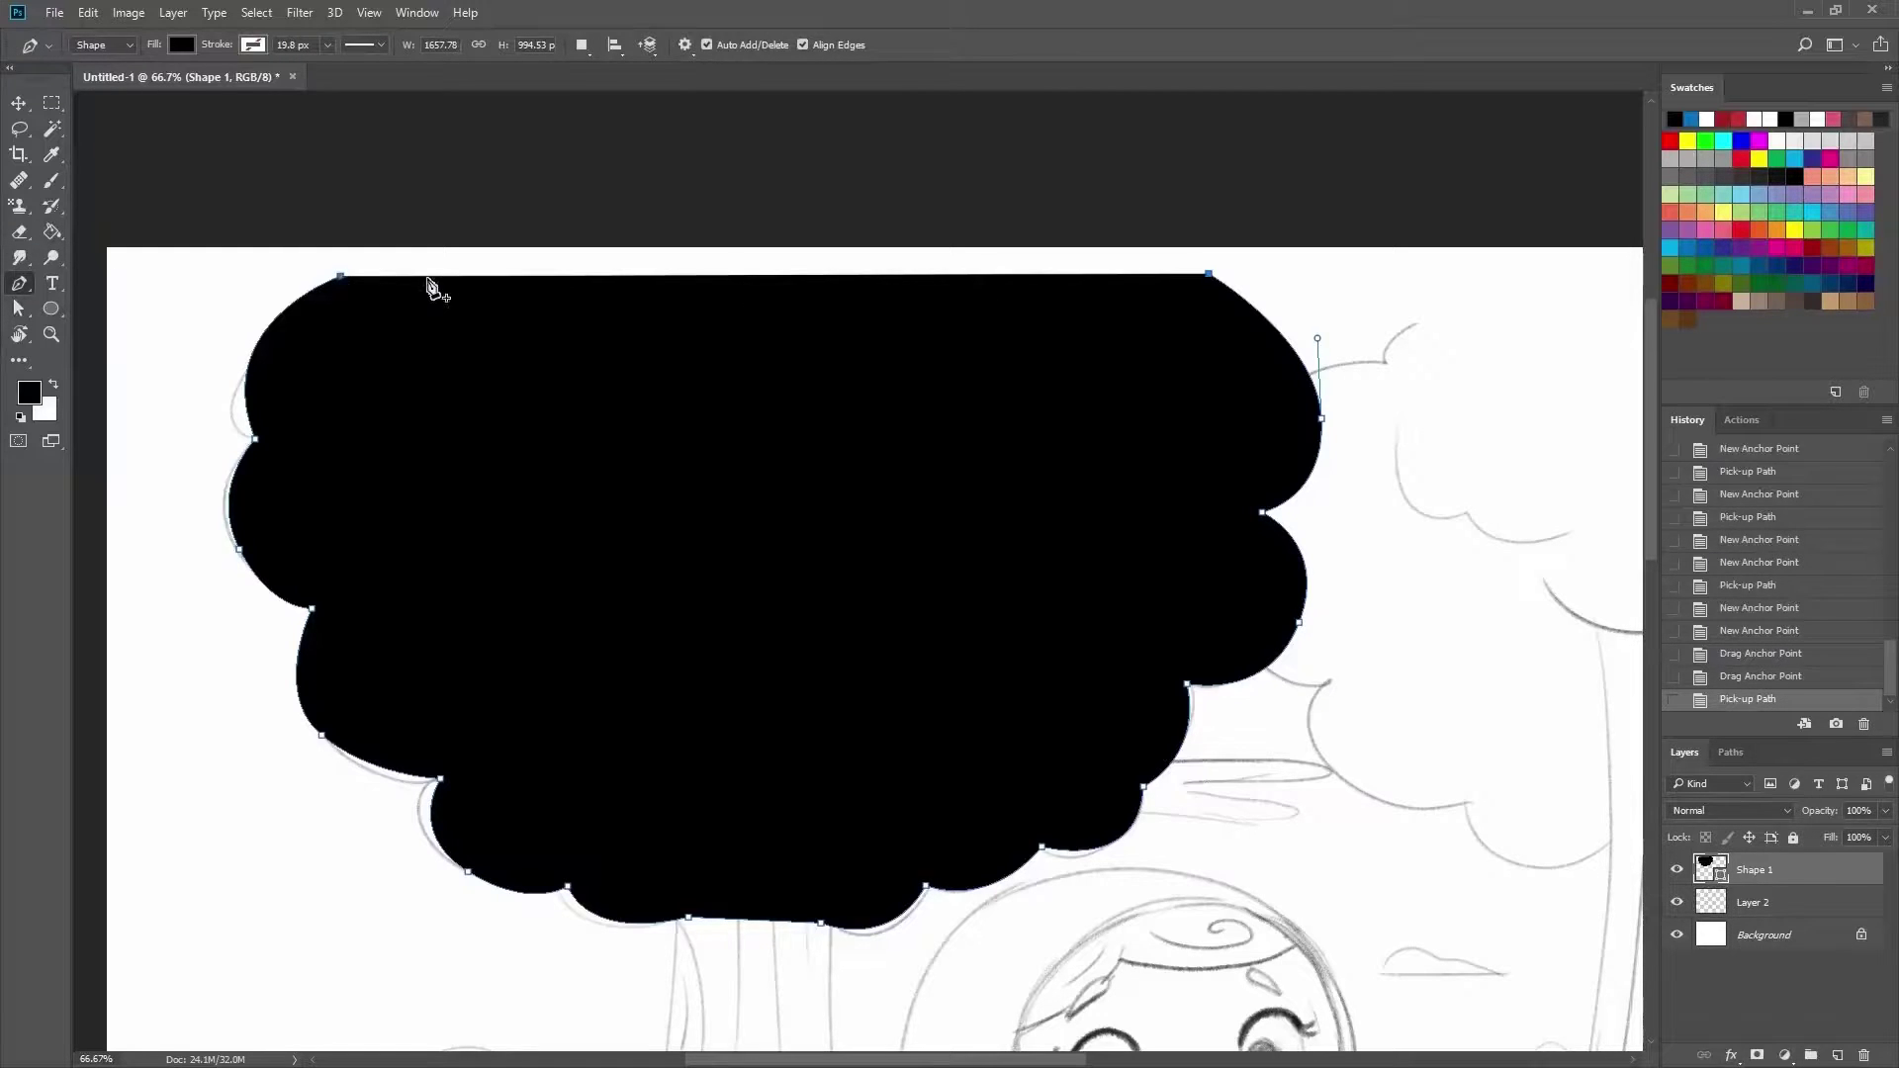
left_click(20, 105)
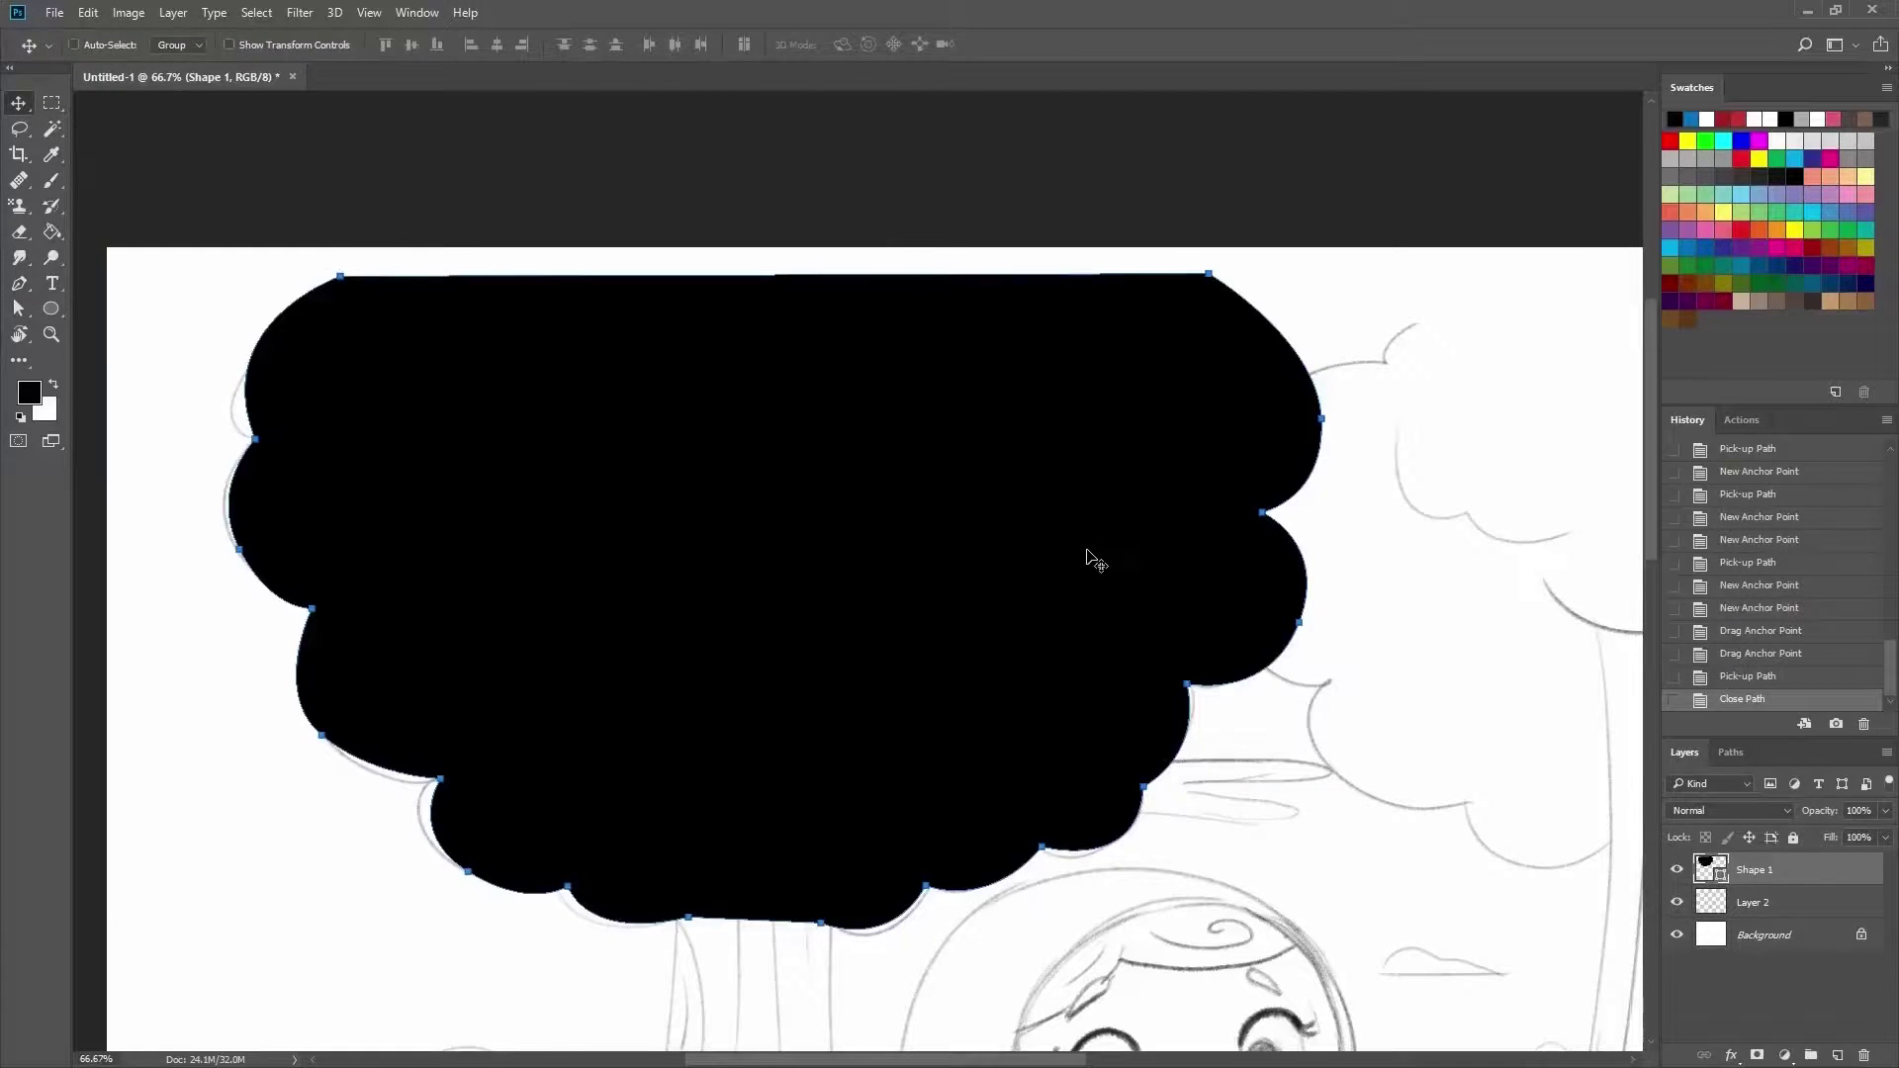
left_click_drag(1048, 291, 1016, 54)
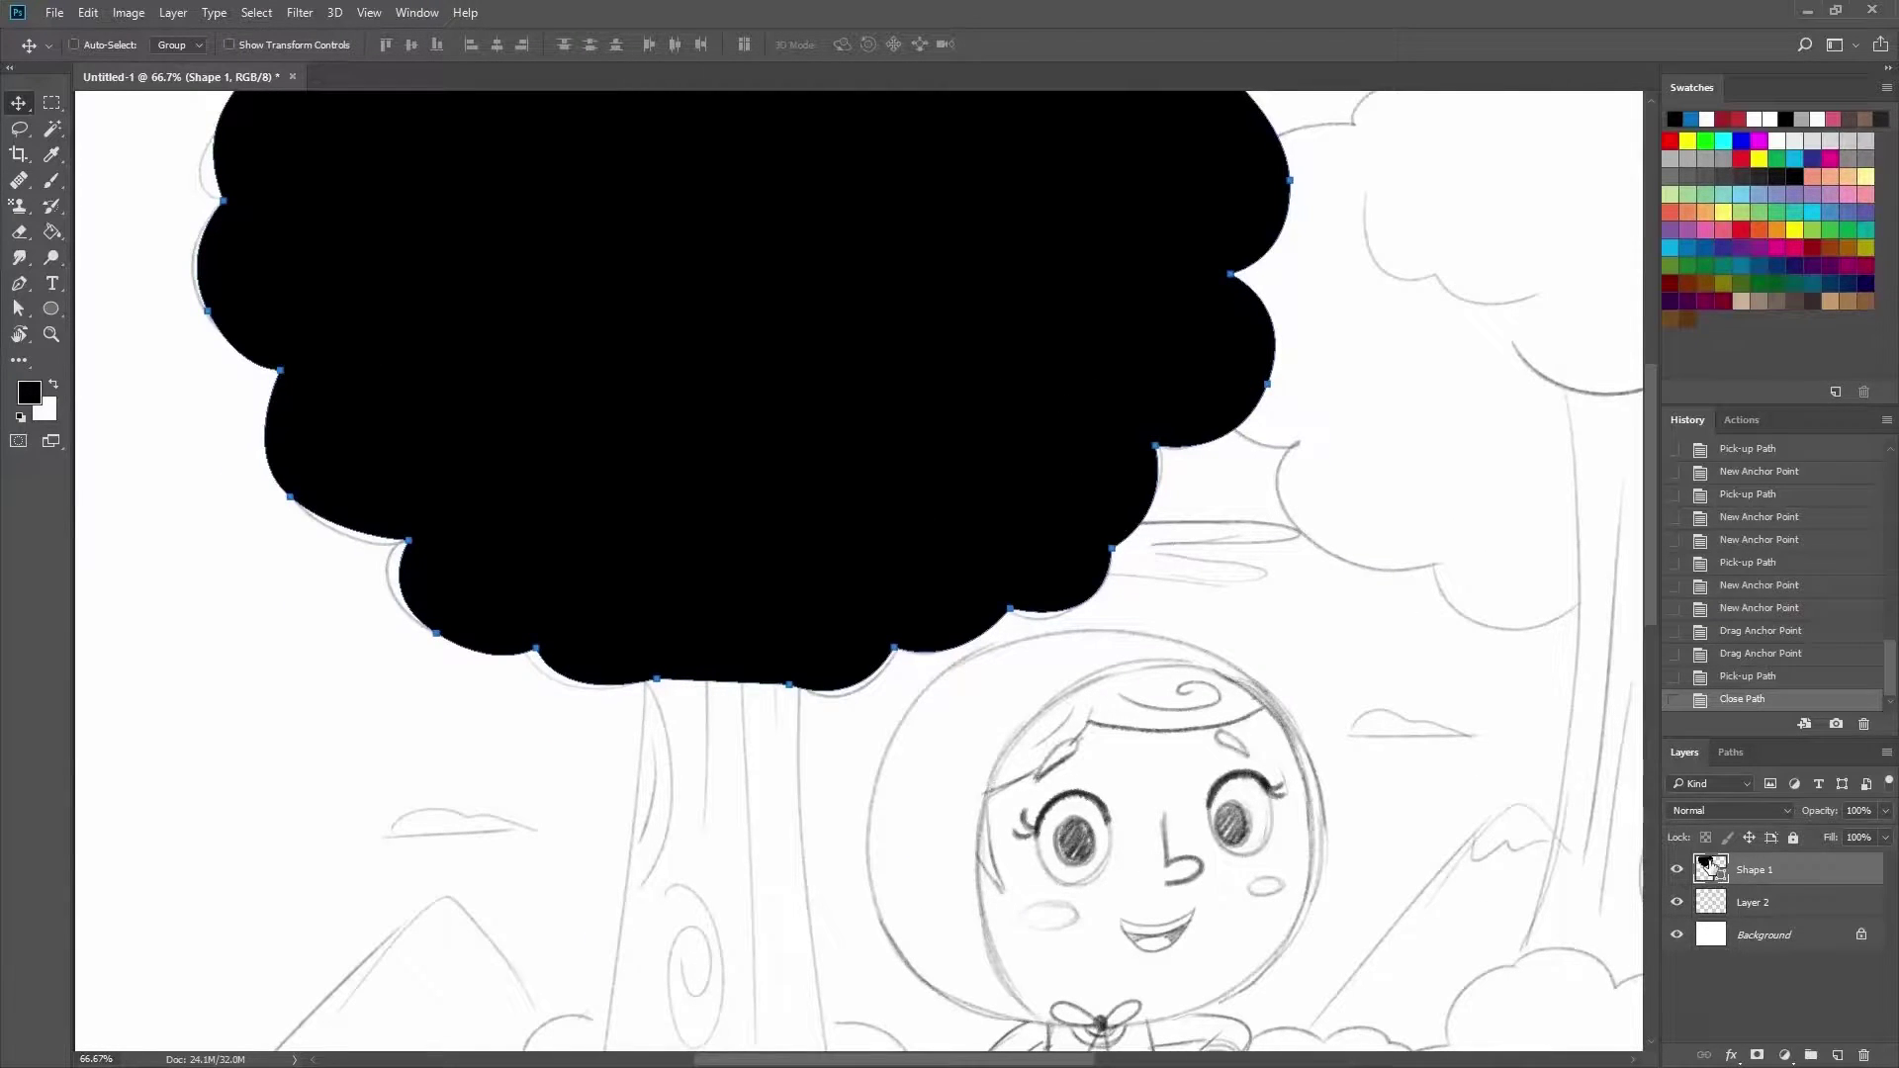
Set Shape 1's fill colour to teal #469e86 in the Color Picker.
double_click(1706, 868)
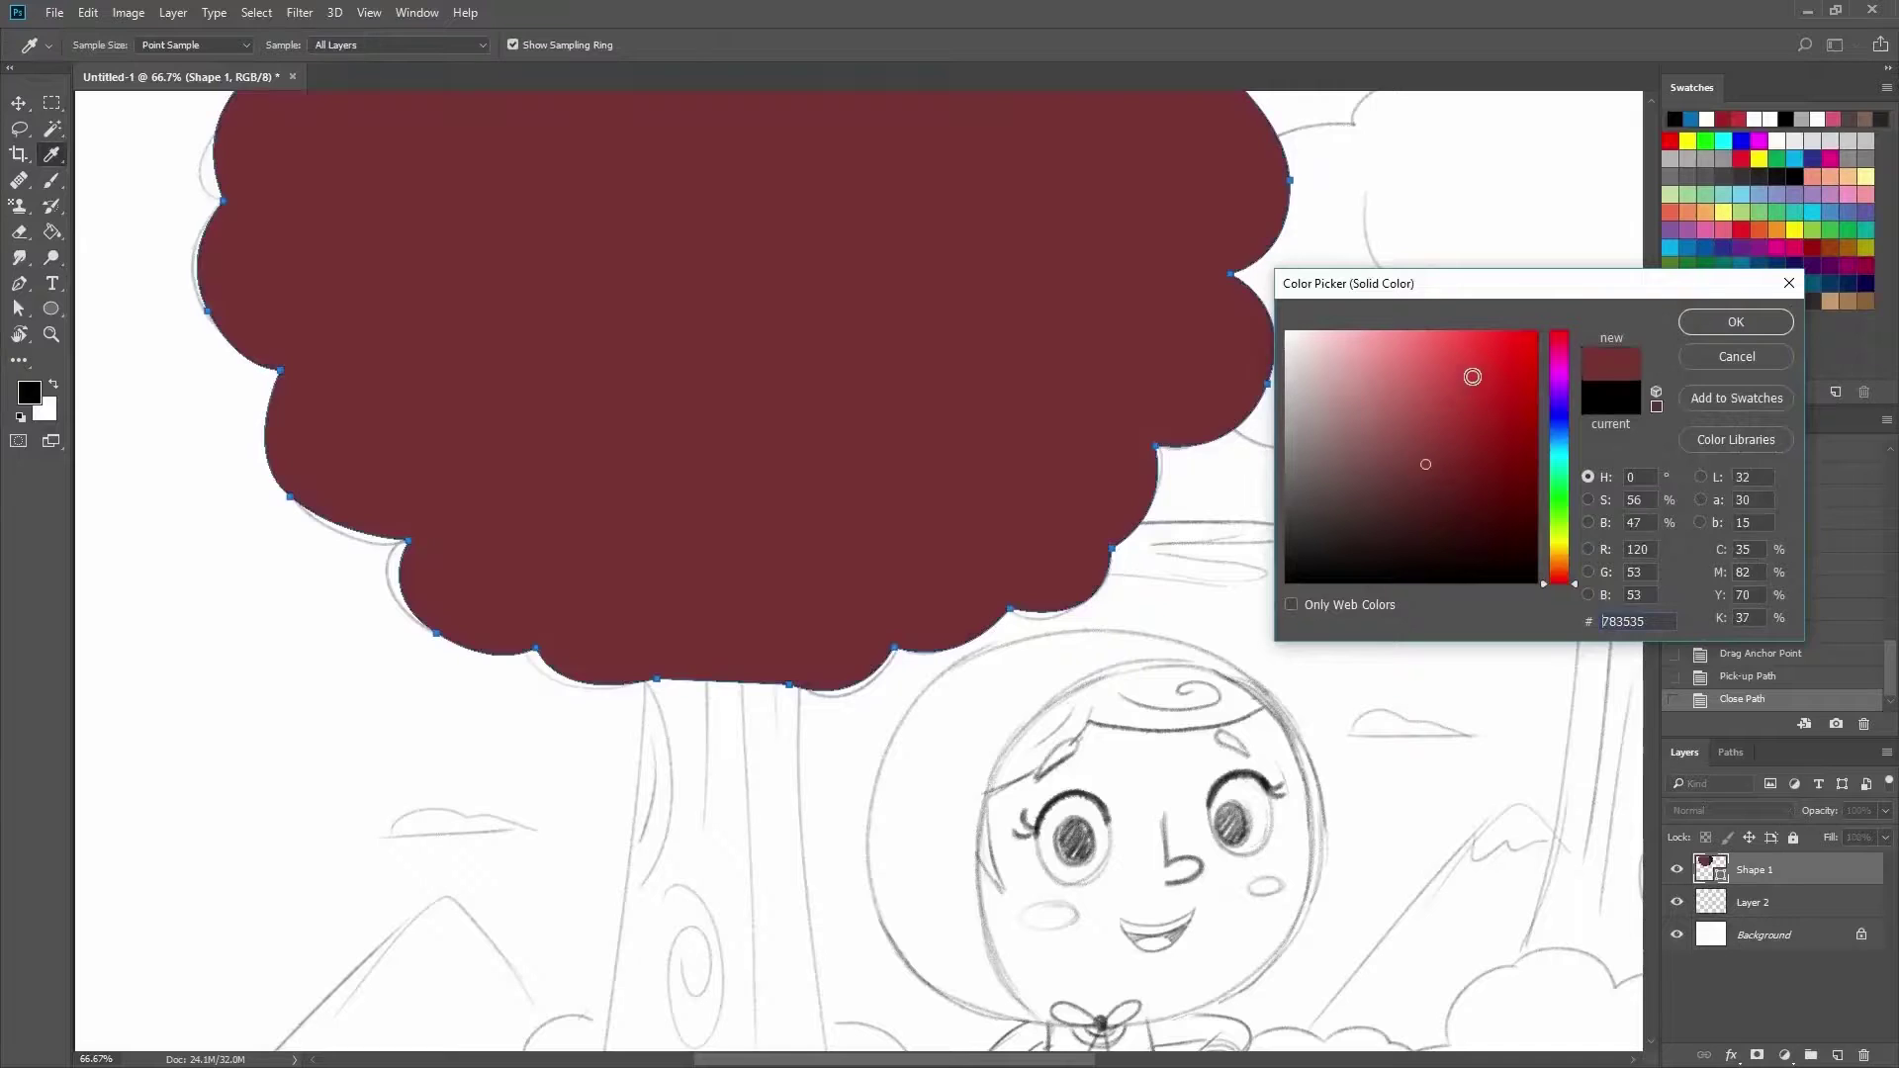
left_click_drag(1426, 454, 1474, 373)
left_click(1557, 544)
left_click_drag(1557, 544, 1559, 470)
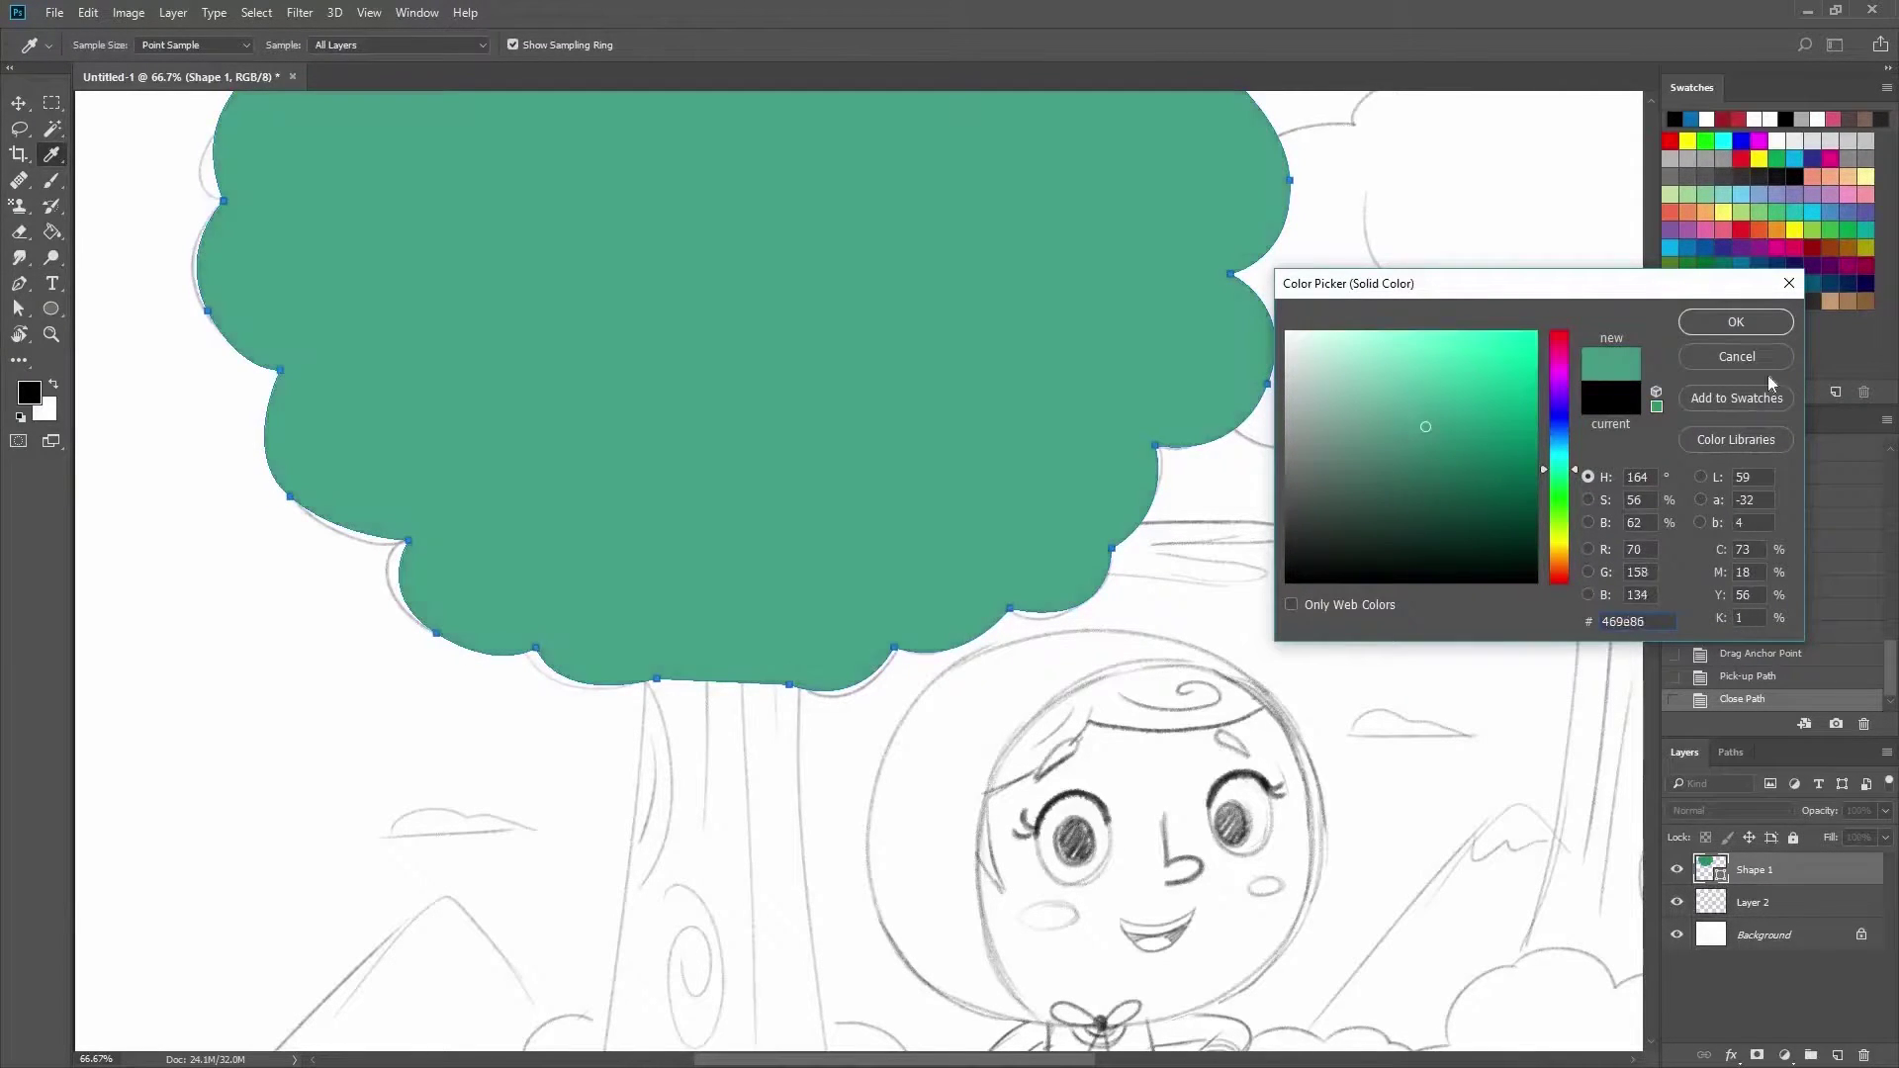
left_click_drag(1410, 464, 1425, 436)
key("Return")
scroll(1017, 520, "up", 2)
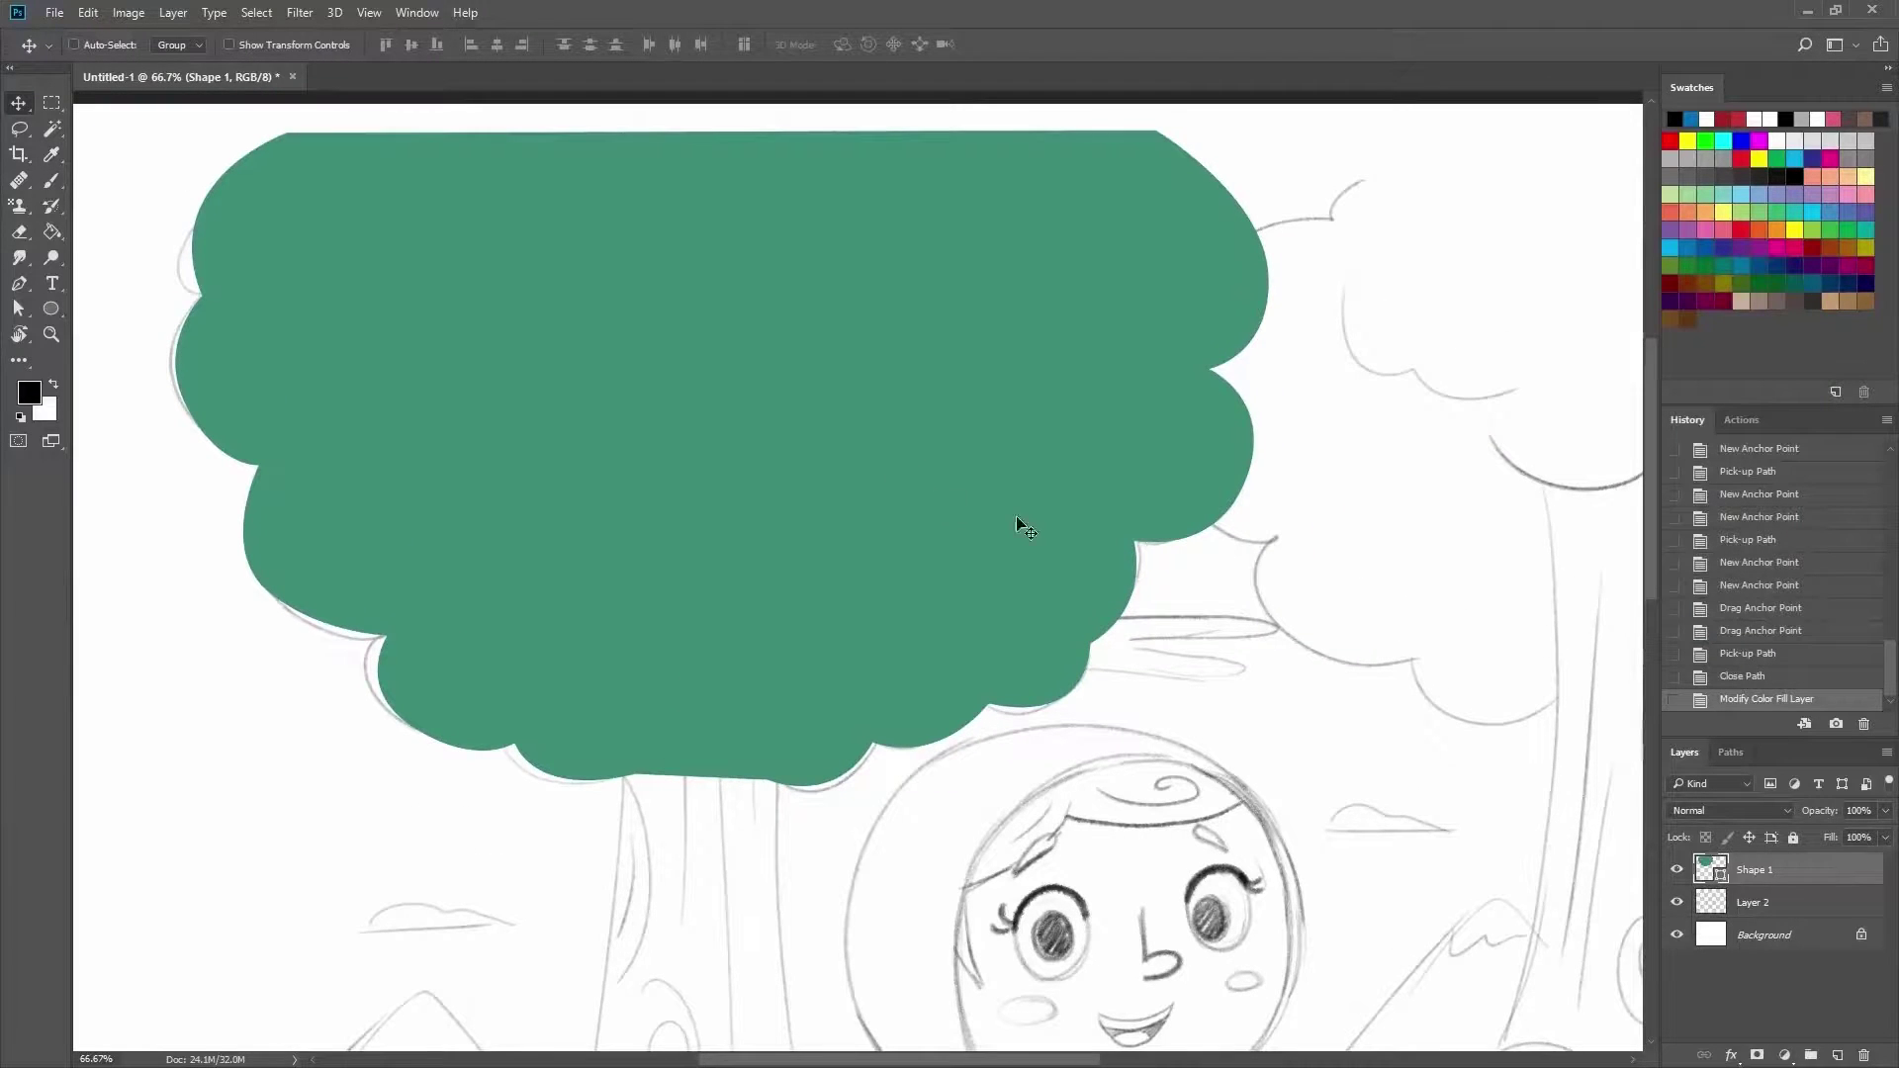
key("a")
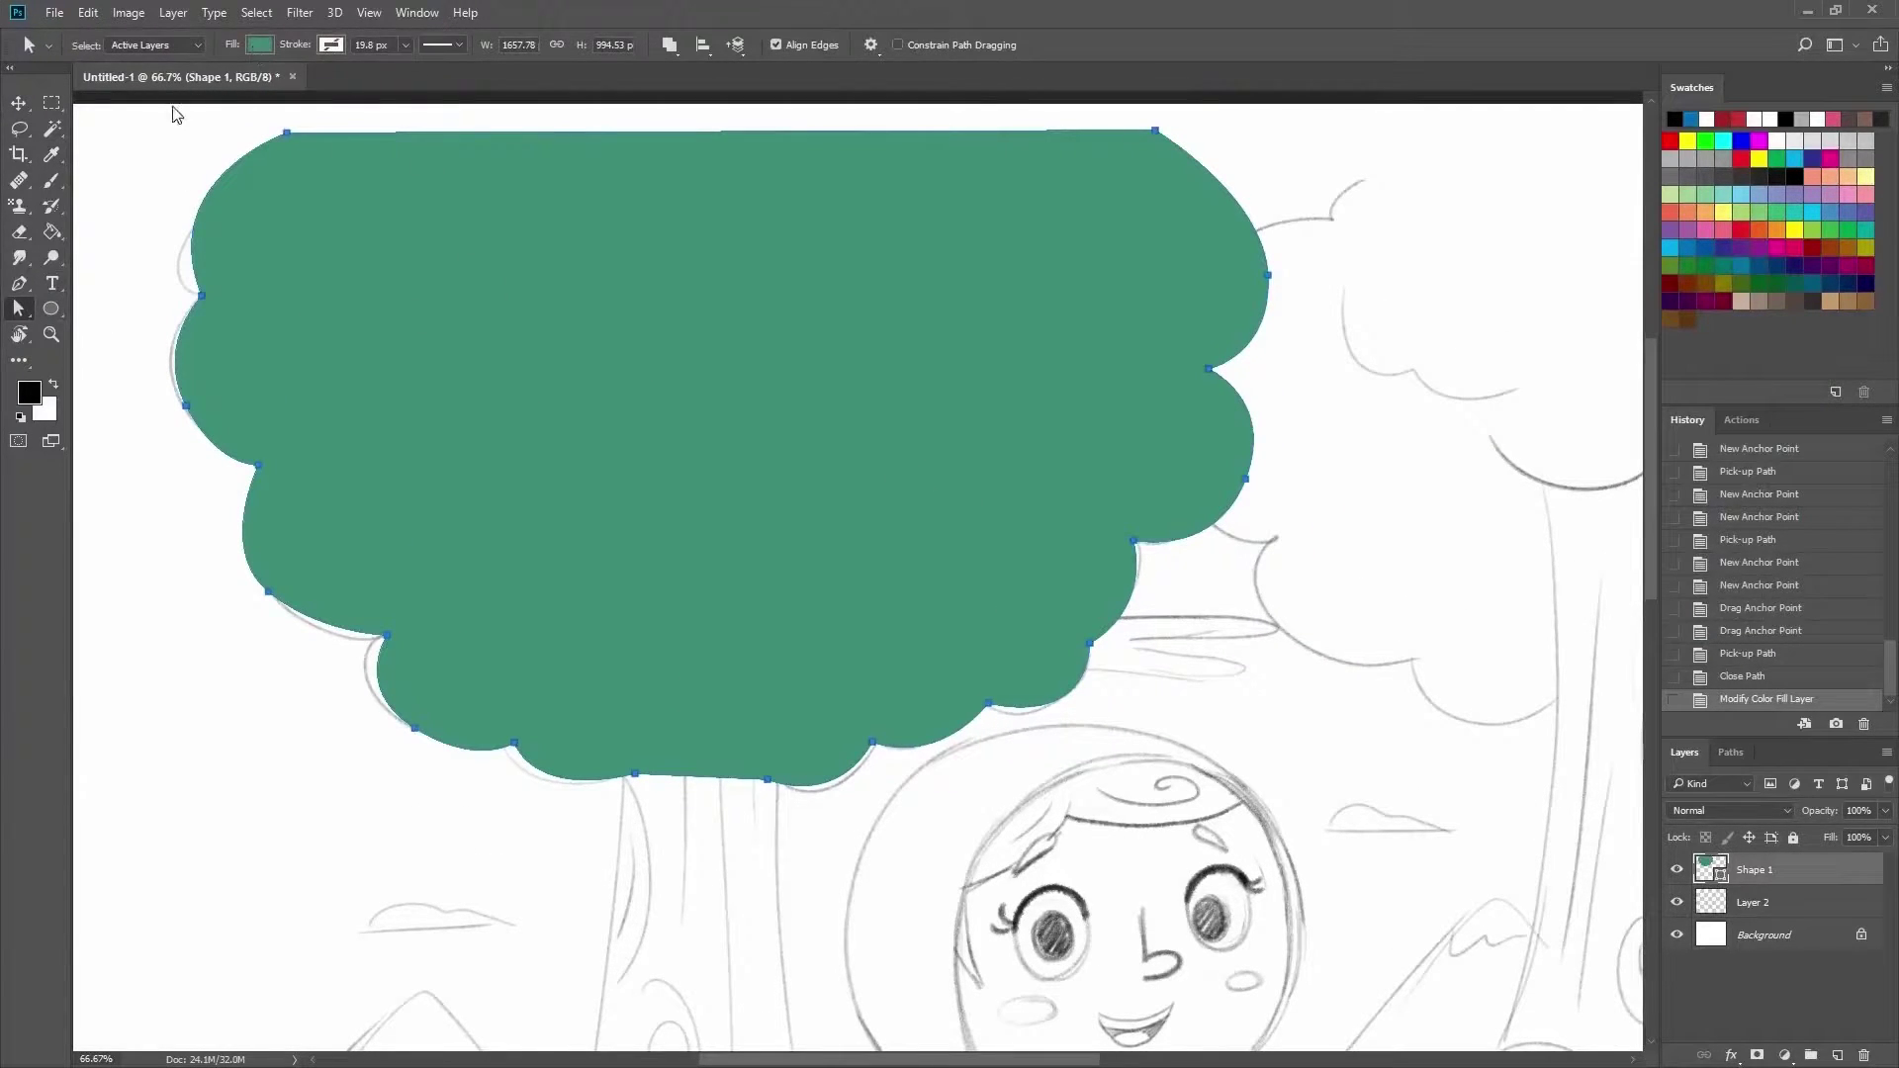
Give the canopy shape no fill and a black 0.95 px stroke.
left_click(259, 44)
left_click(176, 82)
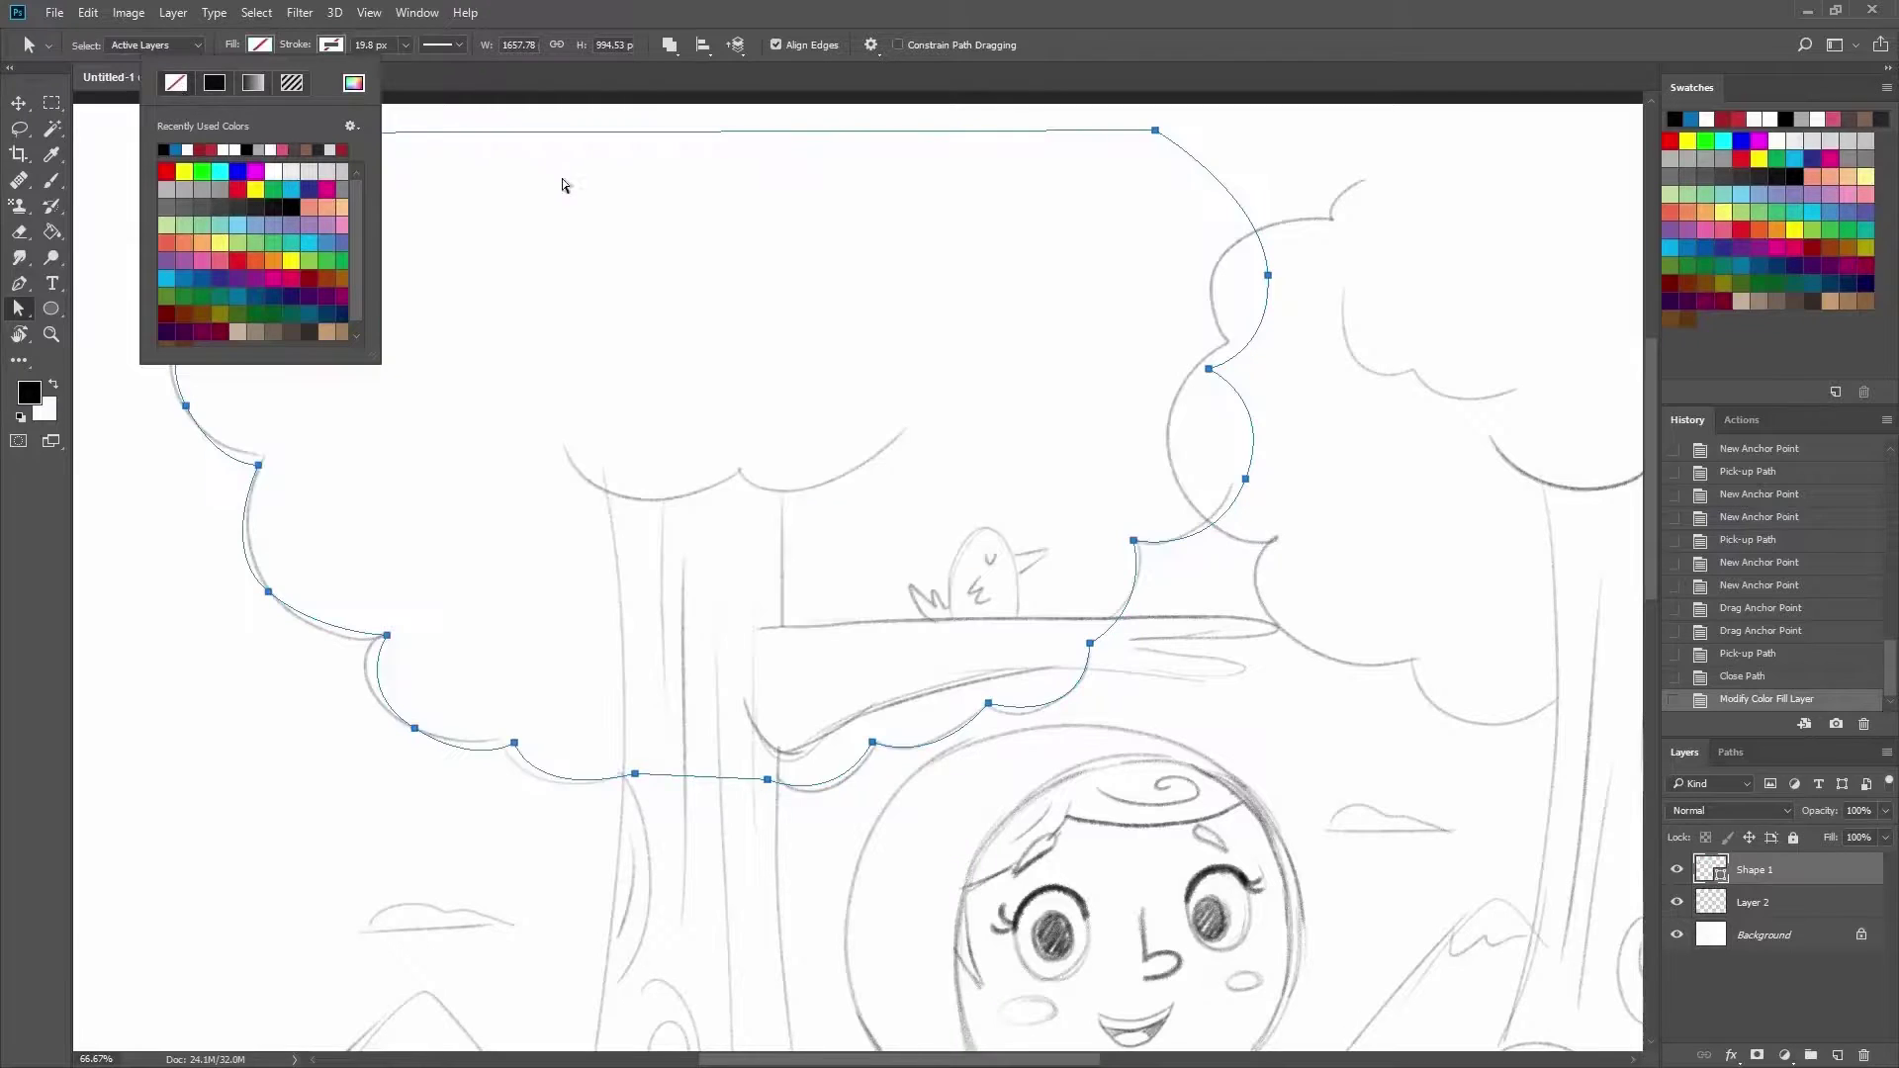
left_click(265, 162)
left_click(361, 205)
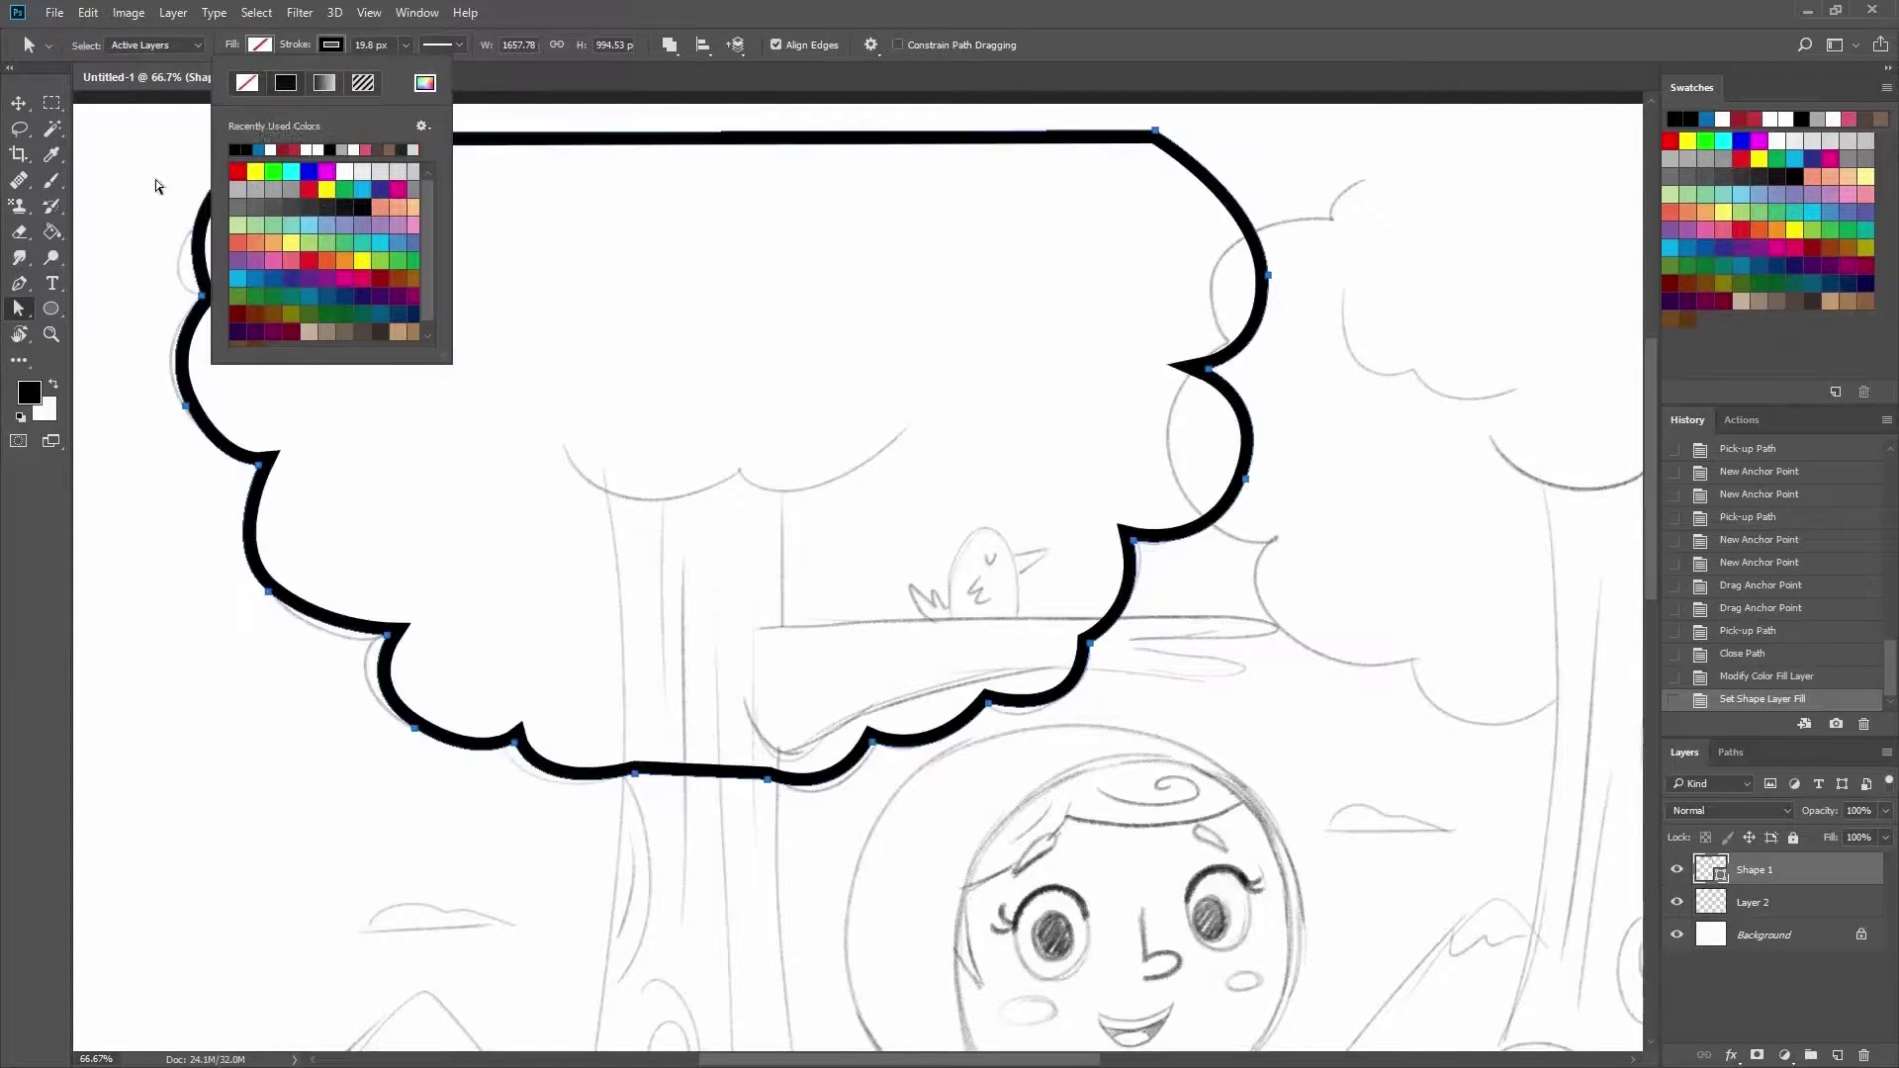
left_click(405, 44)
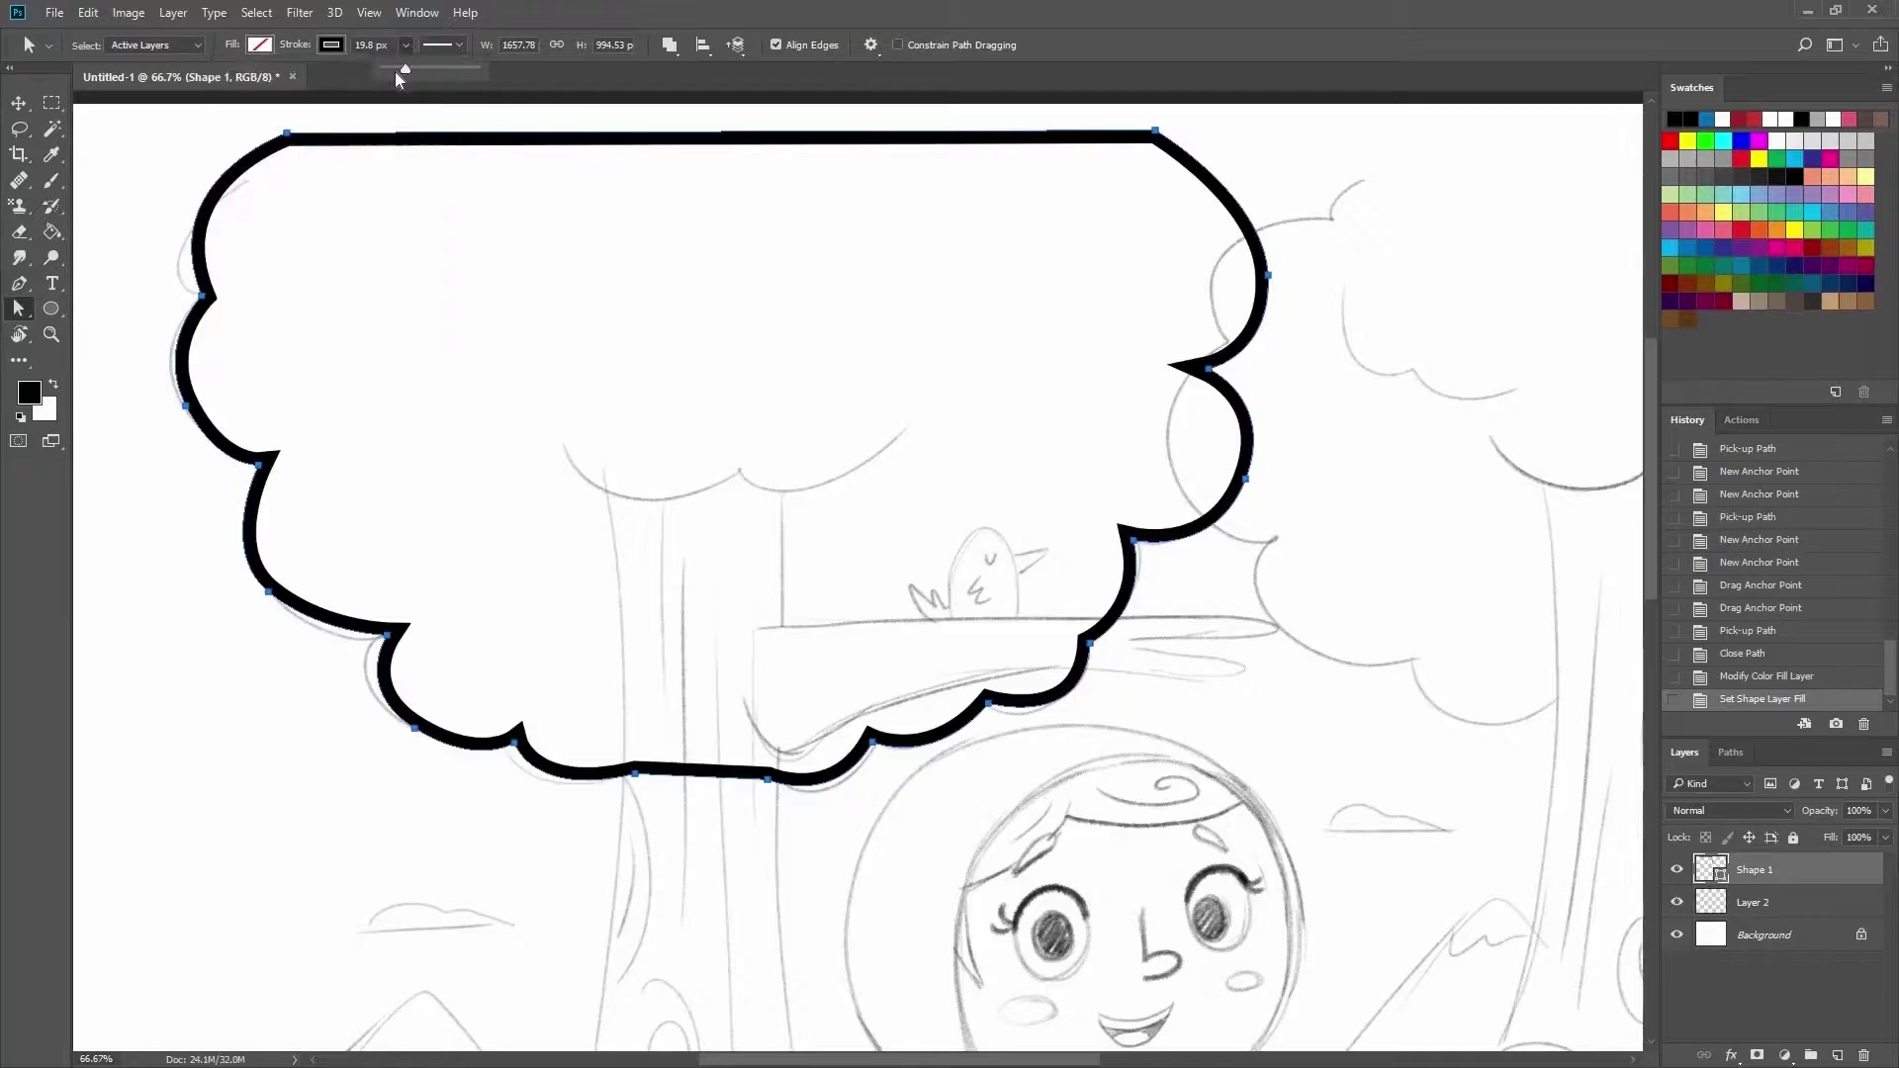
left_click_drag(394, 71, 383, 74)
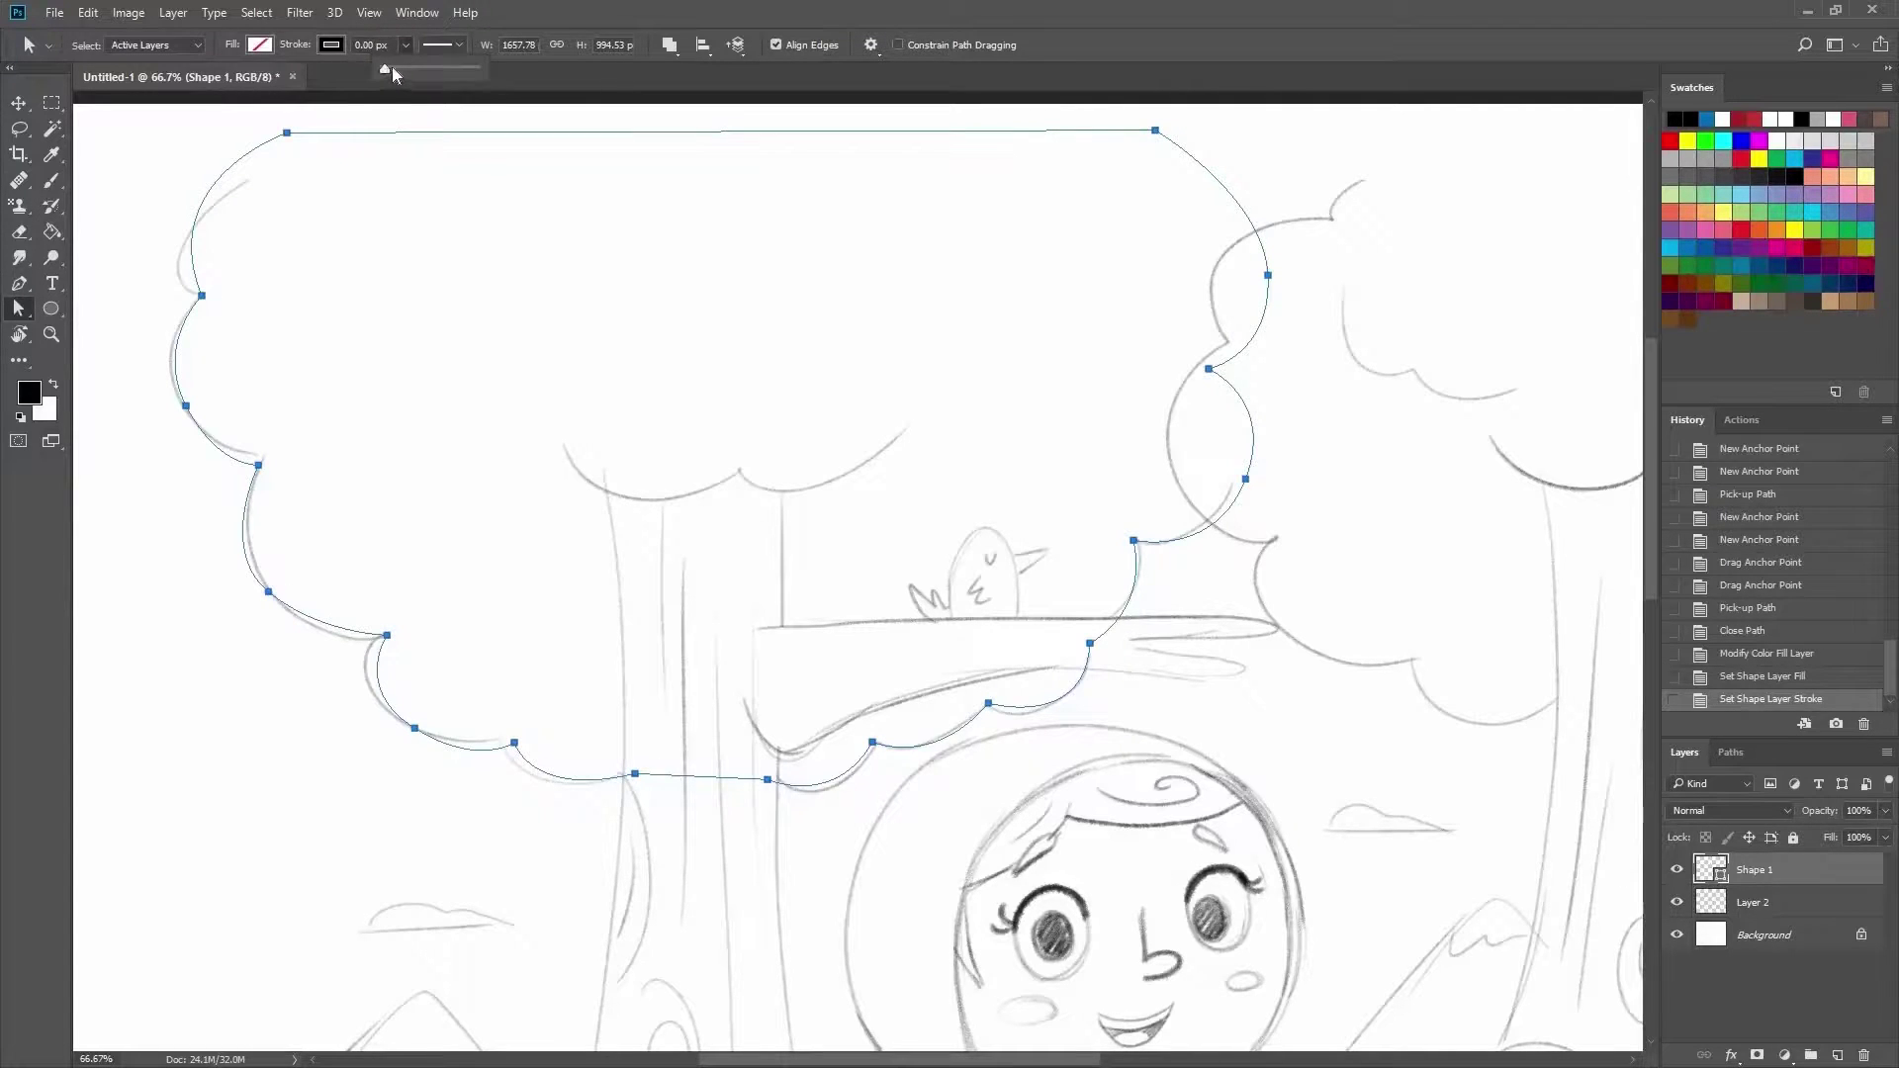
left_click_drag(398, 65, 400, 67)
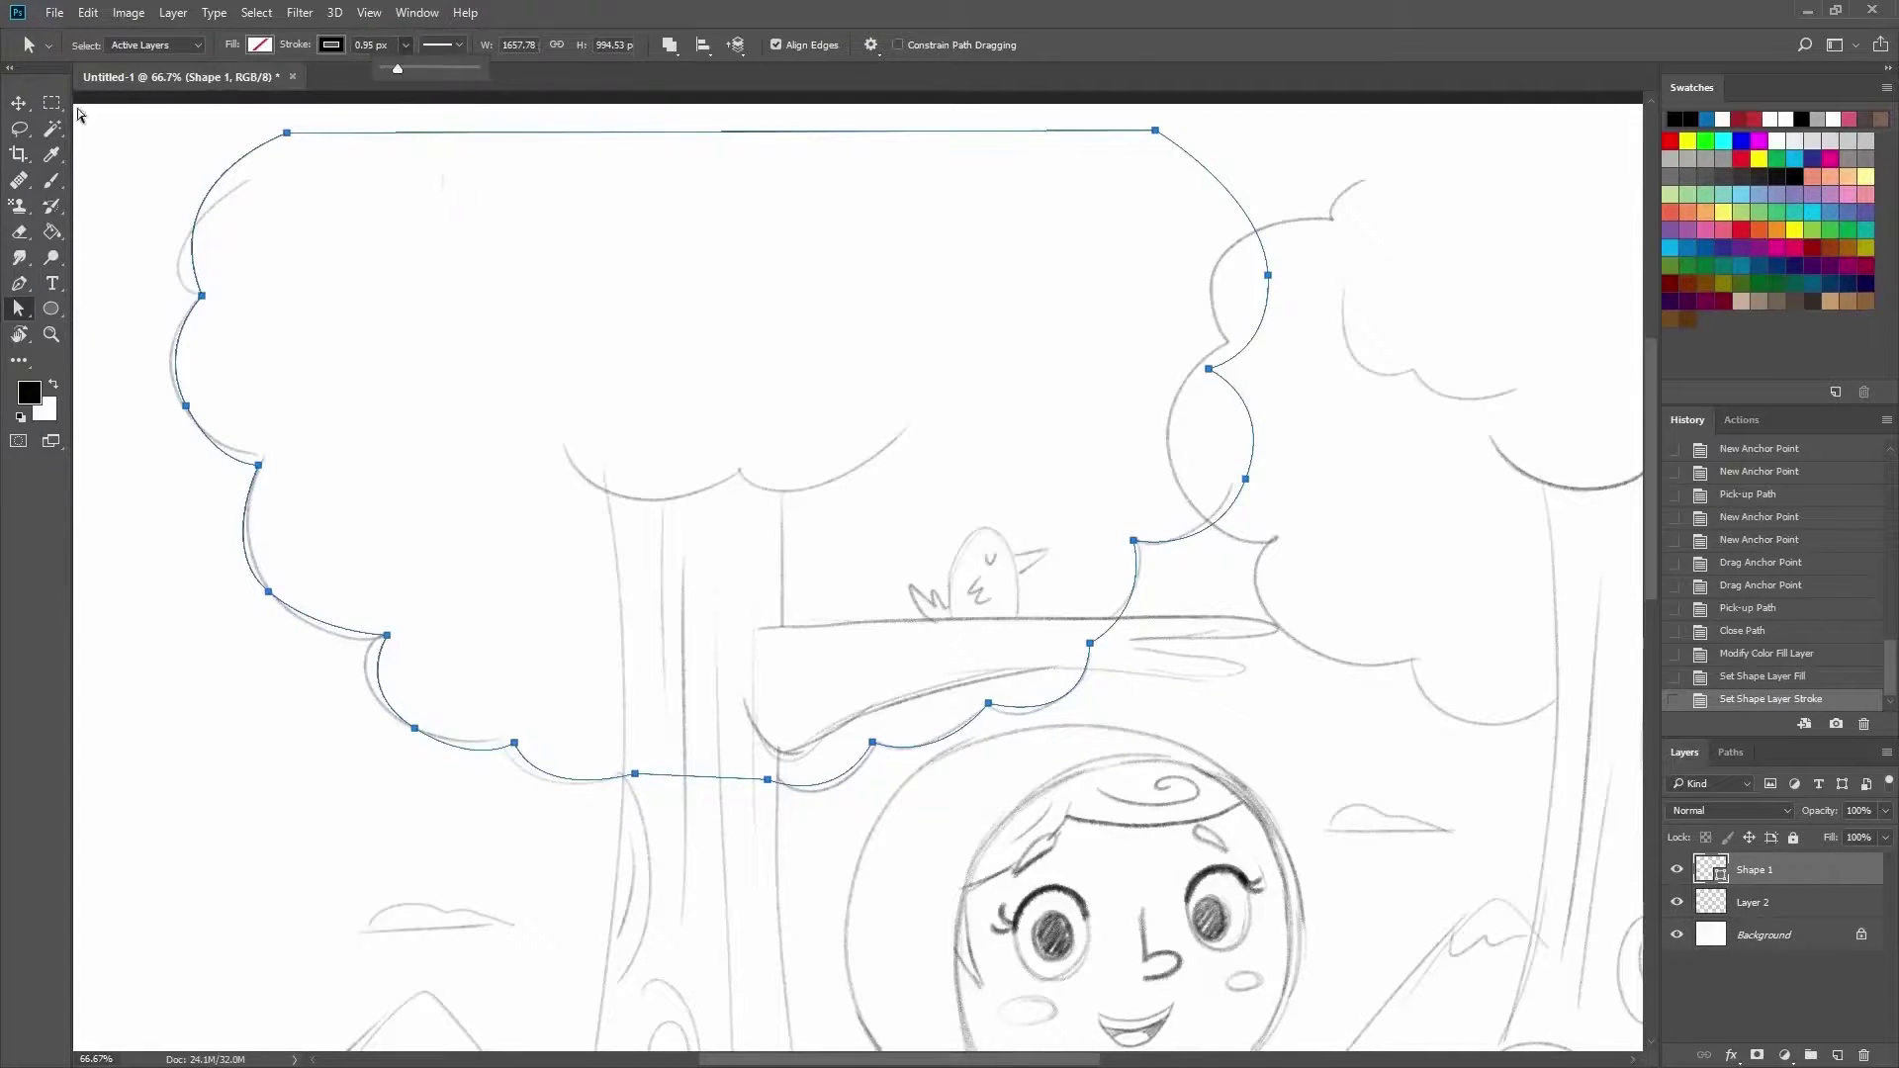
left_click(18, 103)
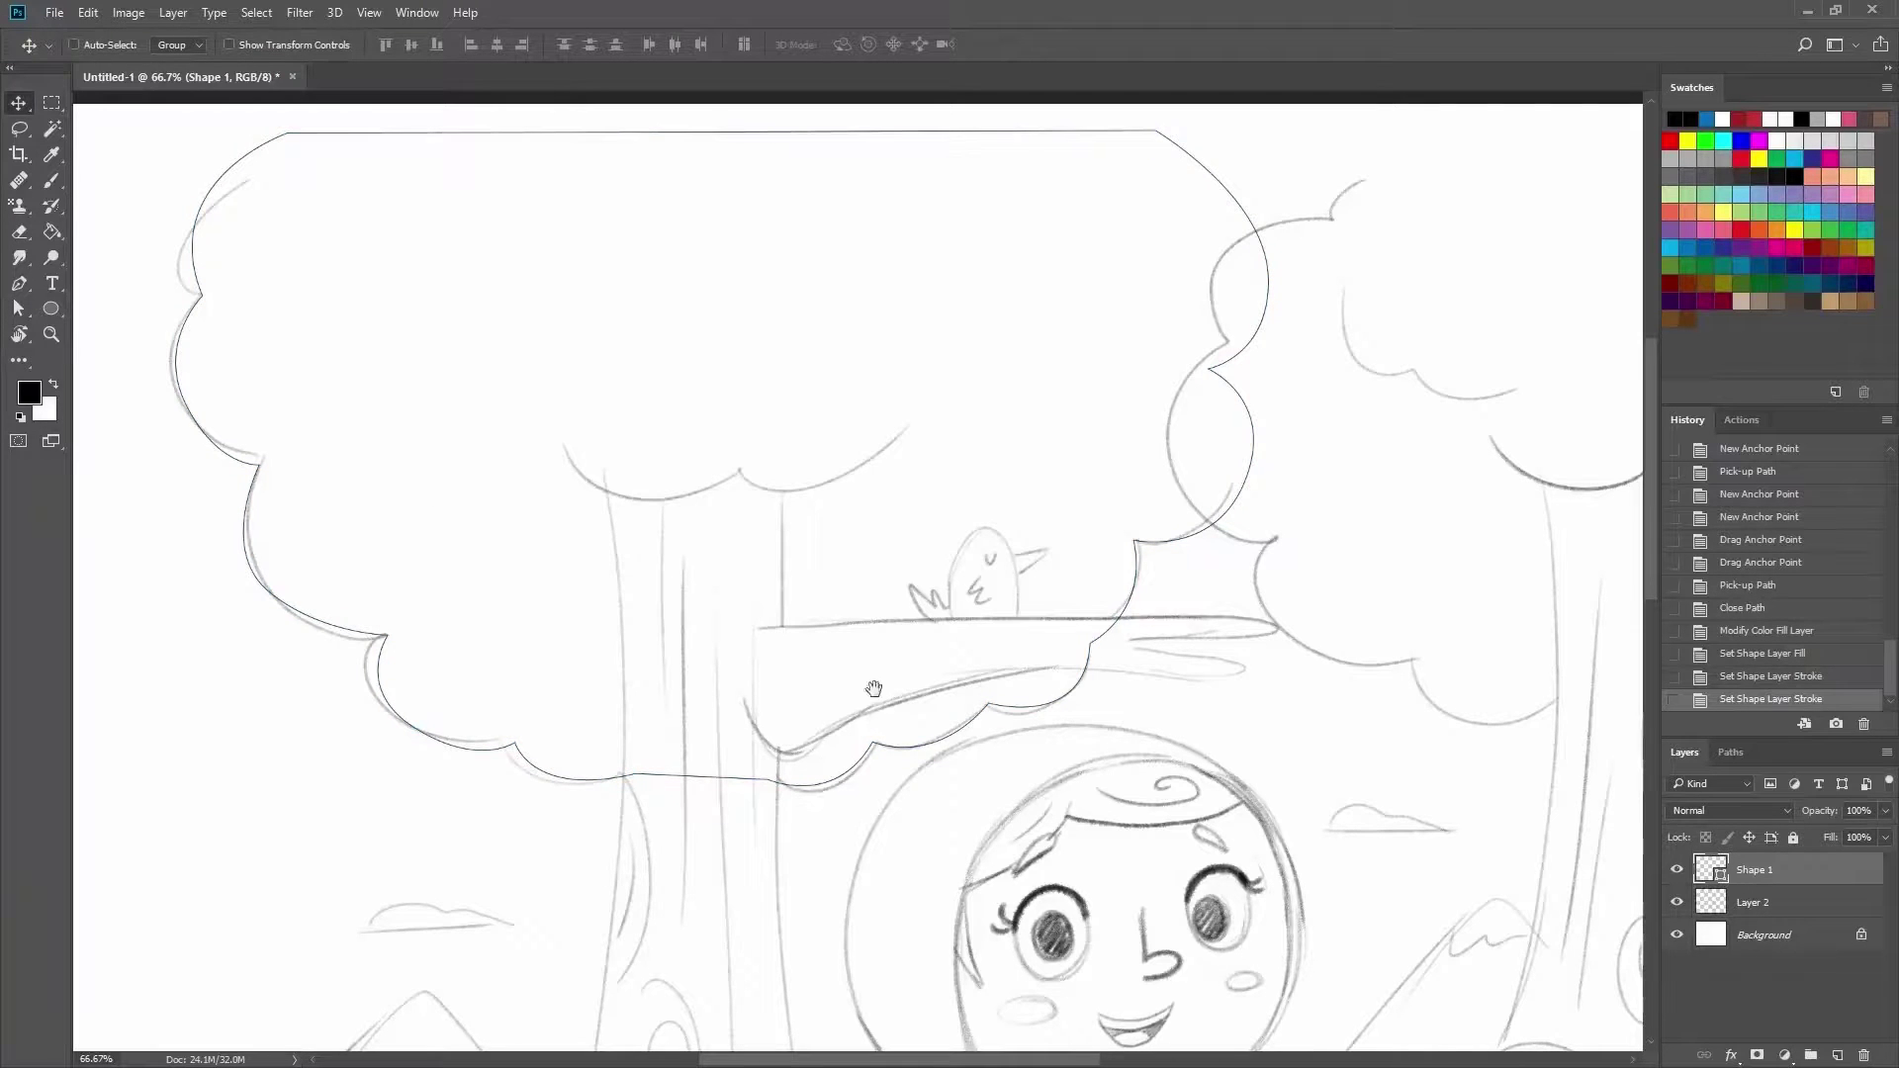
left_click_drag(875, 451, 724, 441)
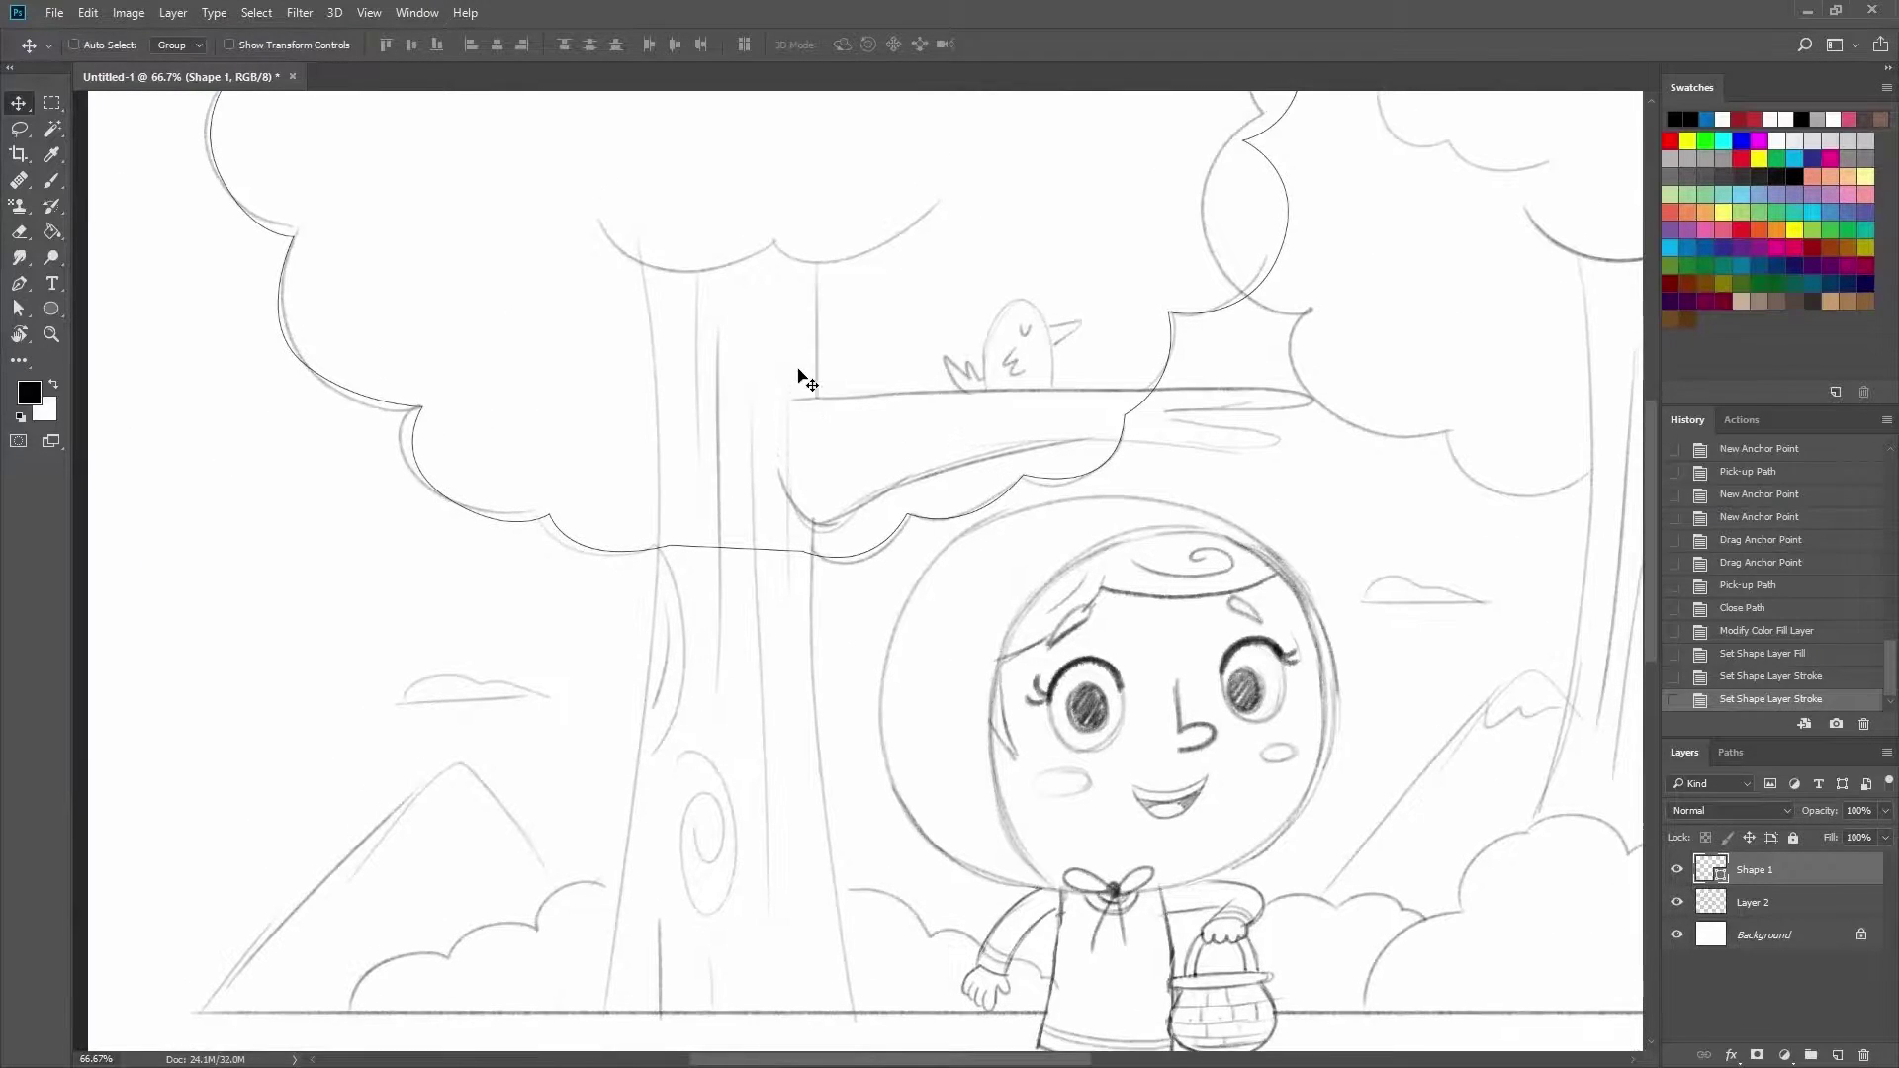
Start Shape 2 at the trunk's top-left and trace down its left side and across the base.
key("p")
left_click(642, 263)
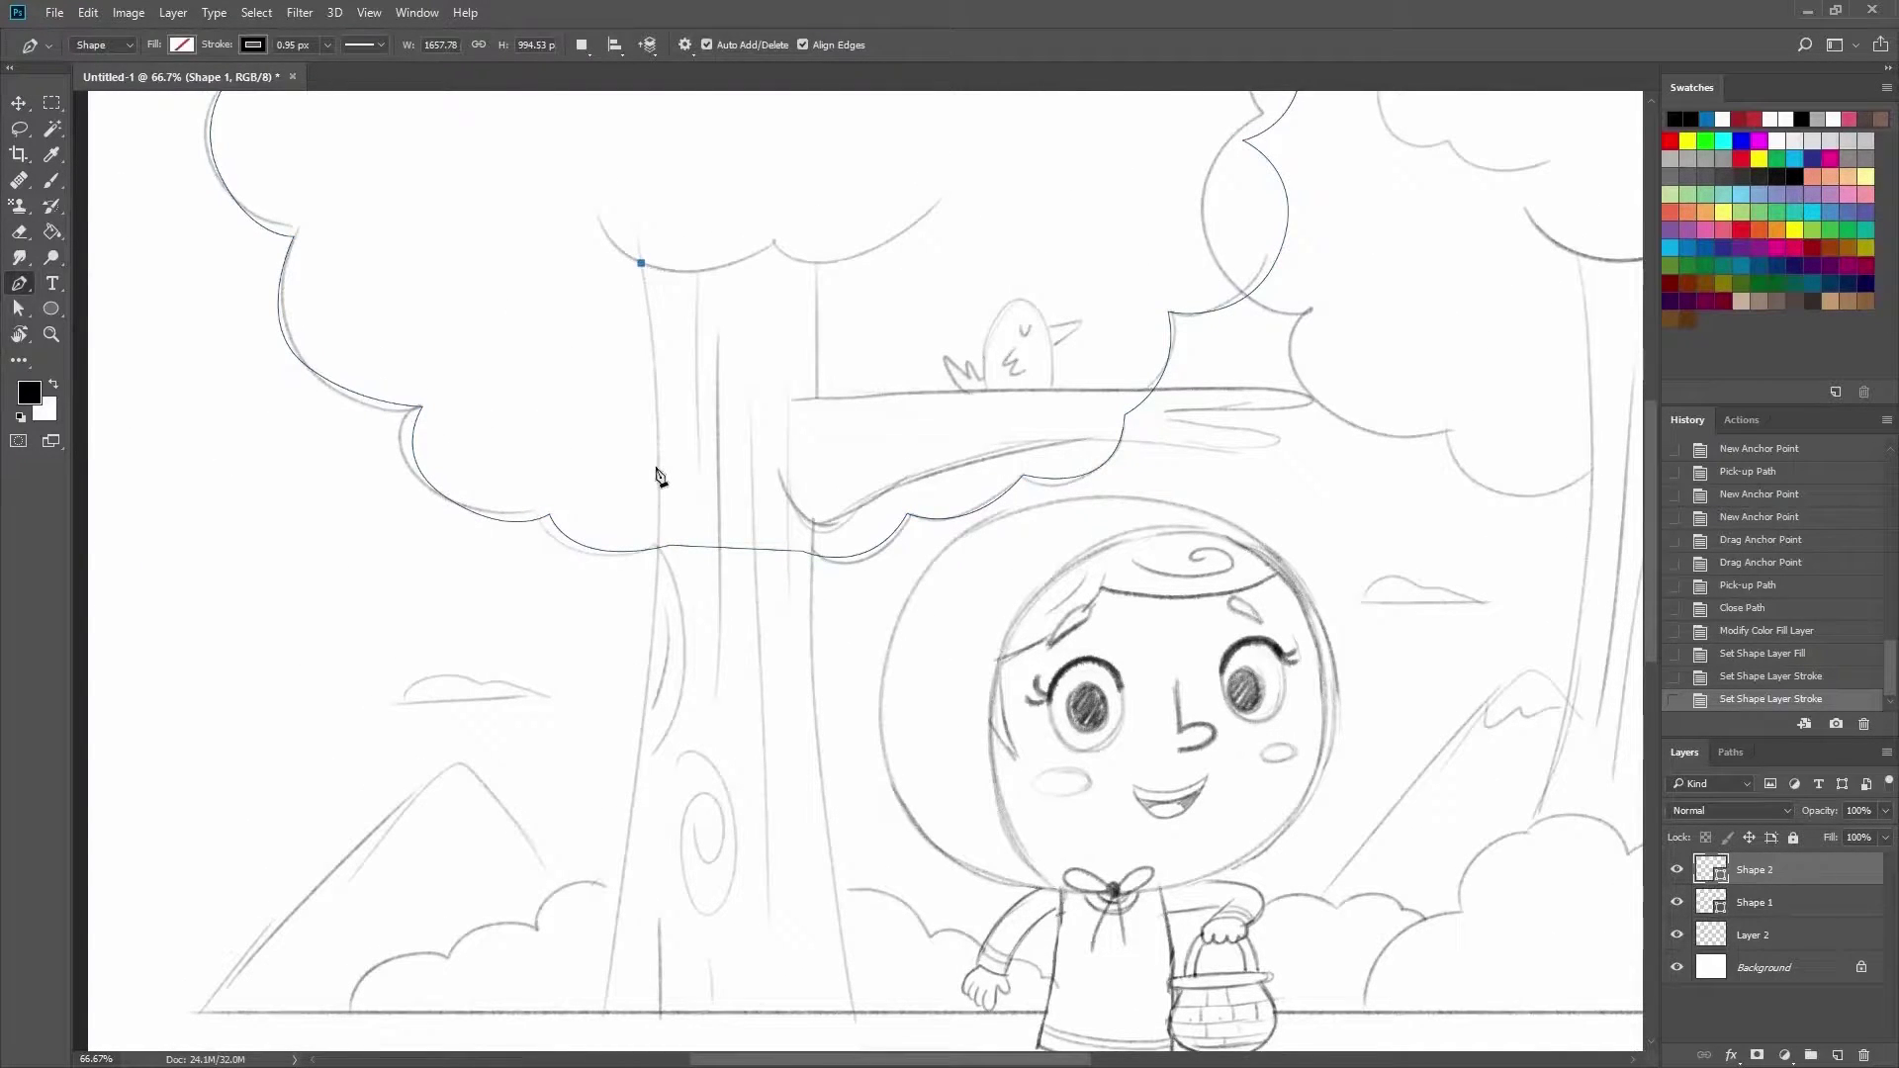
left_click_drag(655, 471, 654, 546)
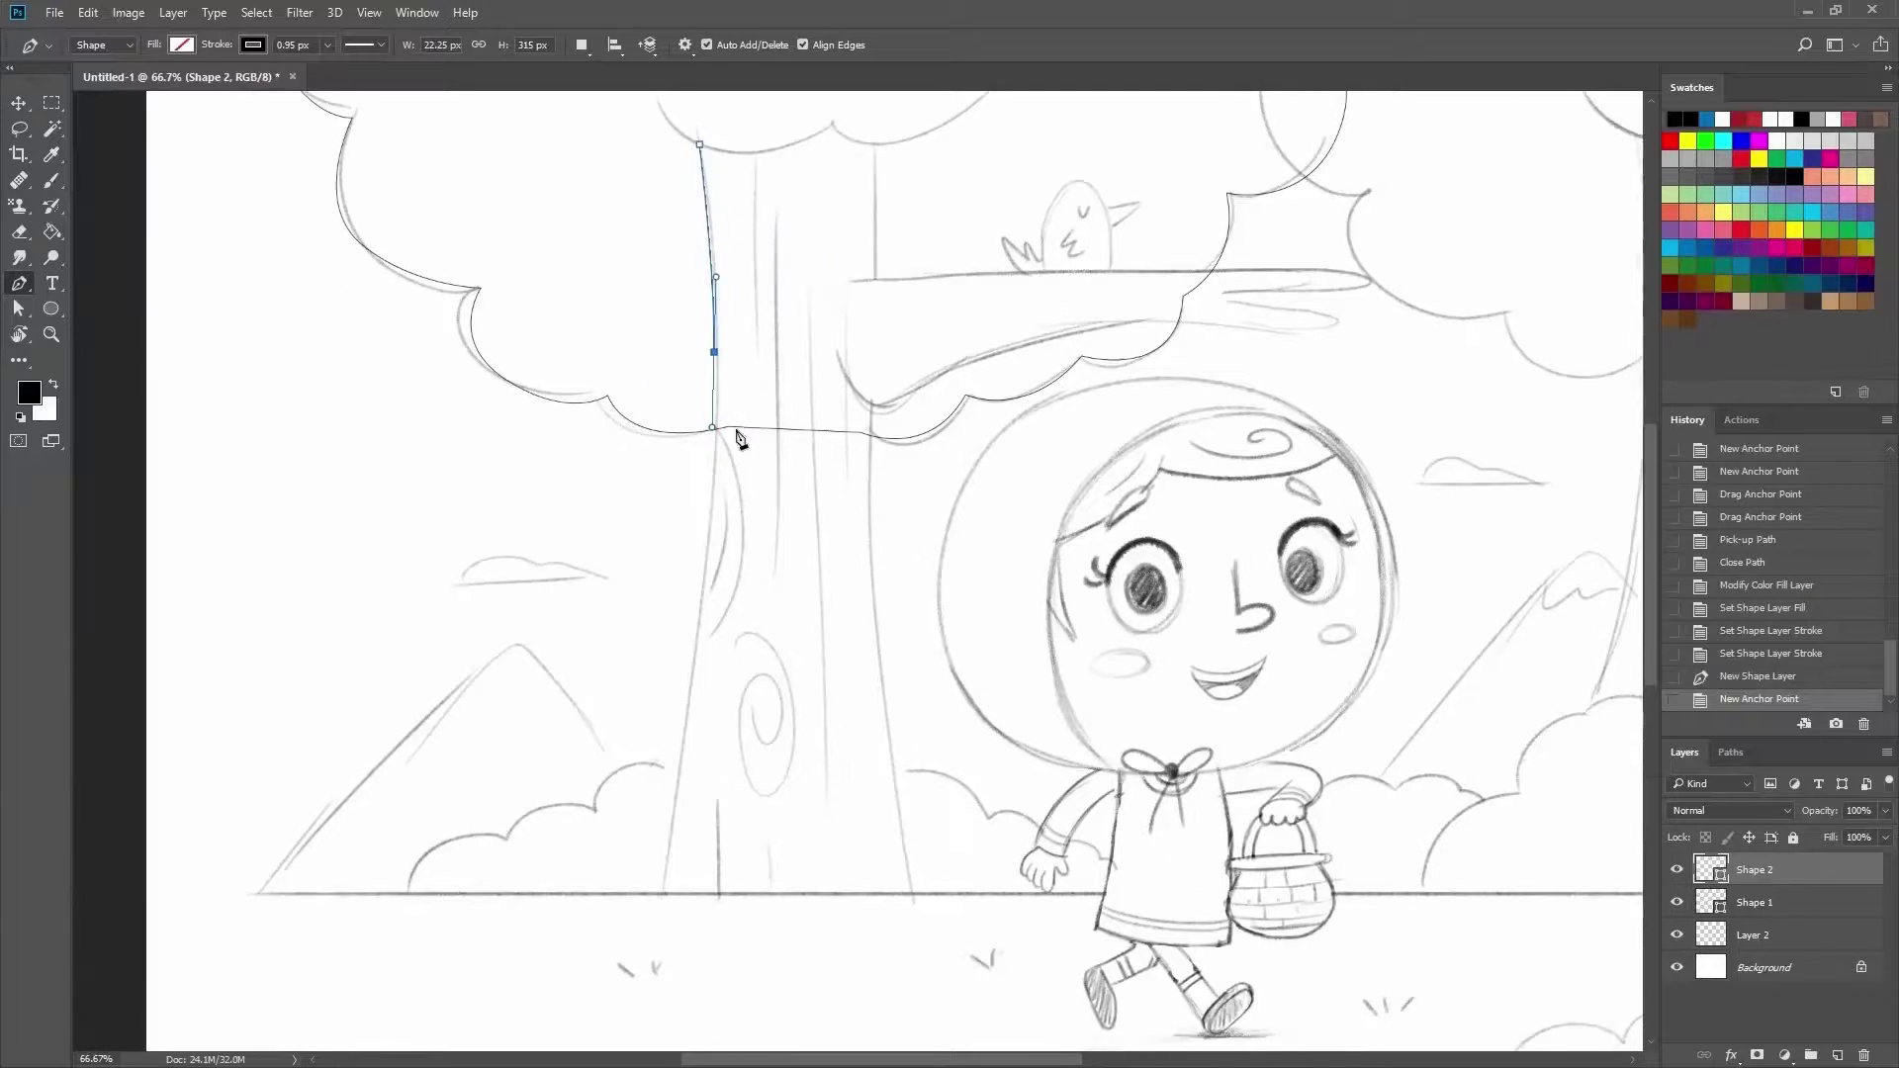
key("ctrl+z")
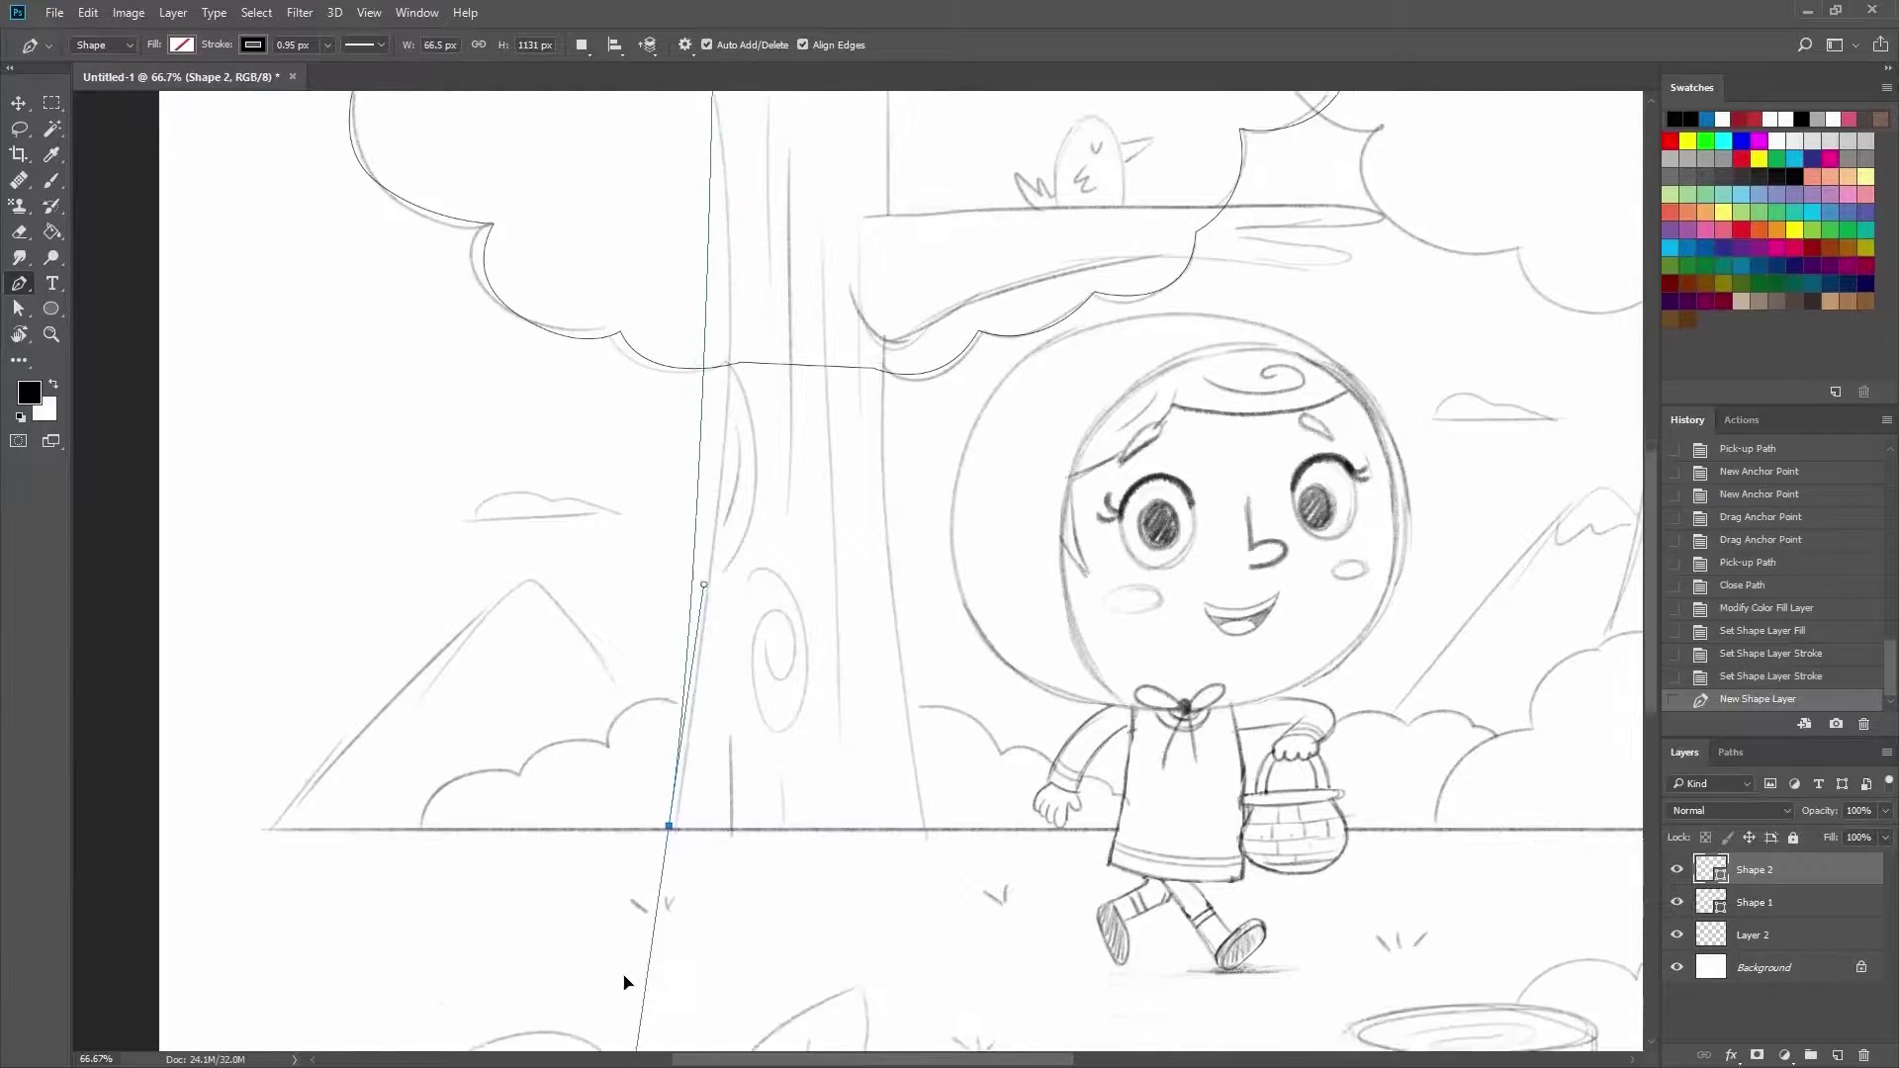
left_click_drag(671, 868, 626, 979)
key("ctrl+minus")
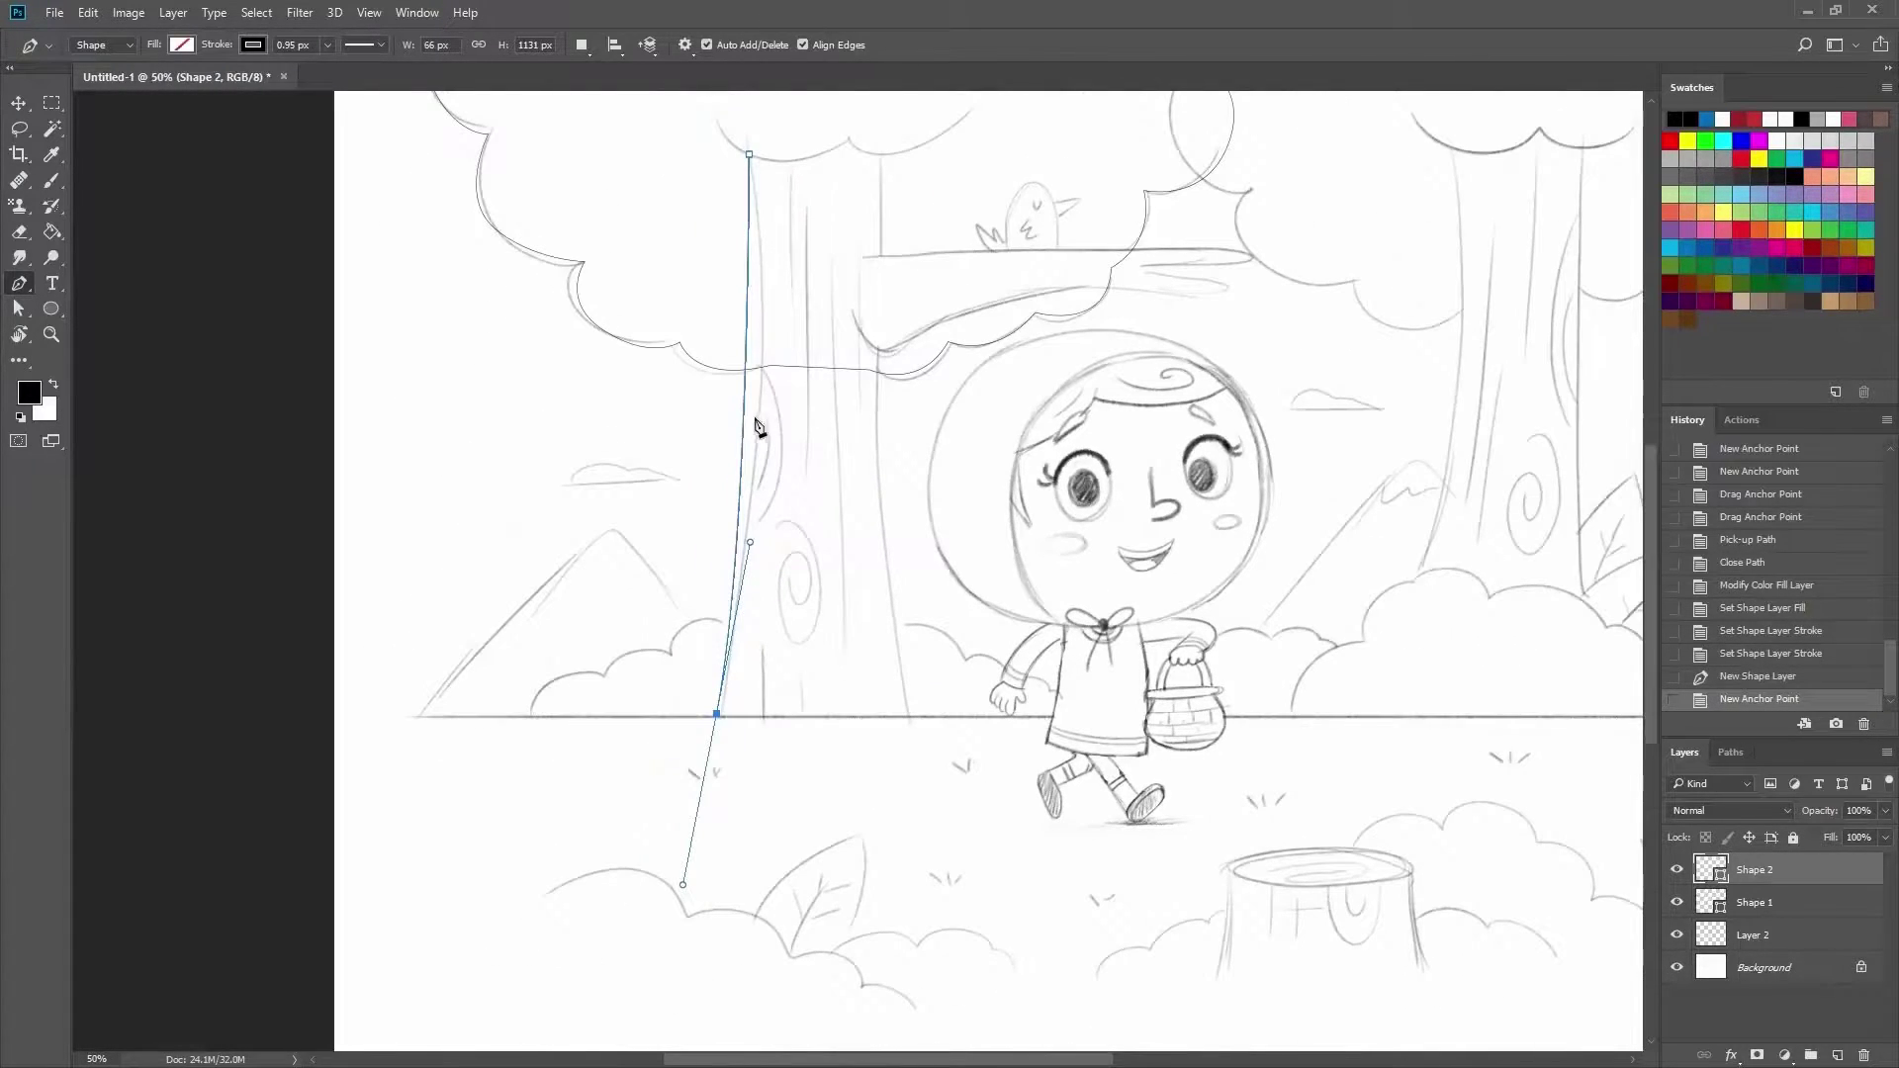
key("ctrl+z")
left_click_drag(759, 440, 748, 571)
left_click(718, 760)
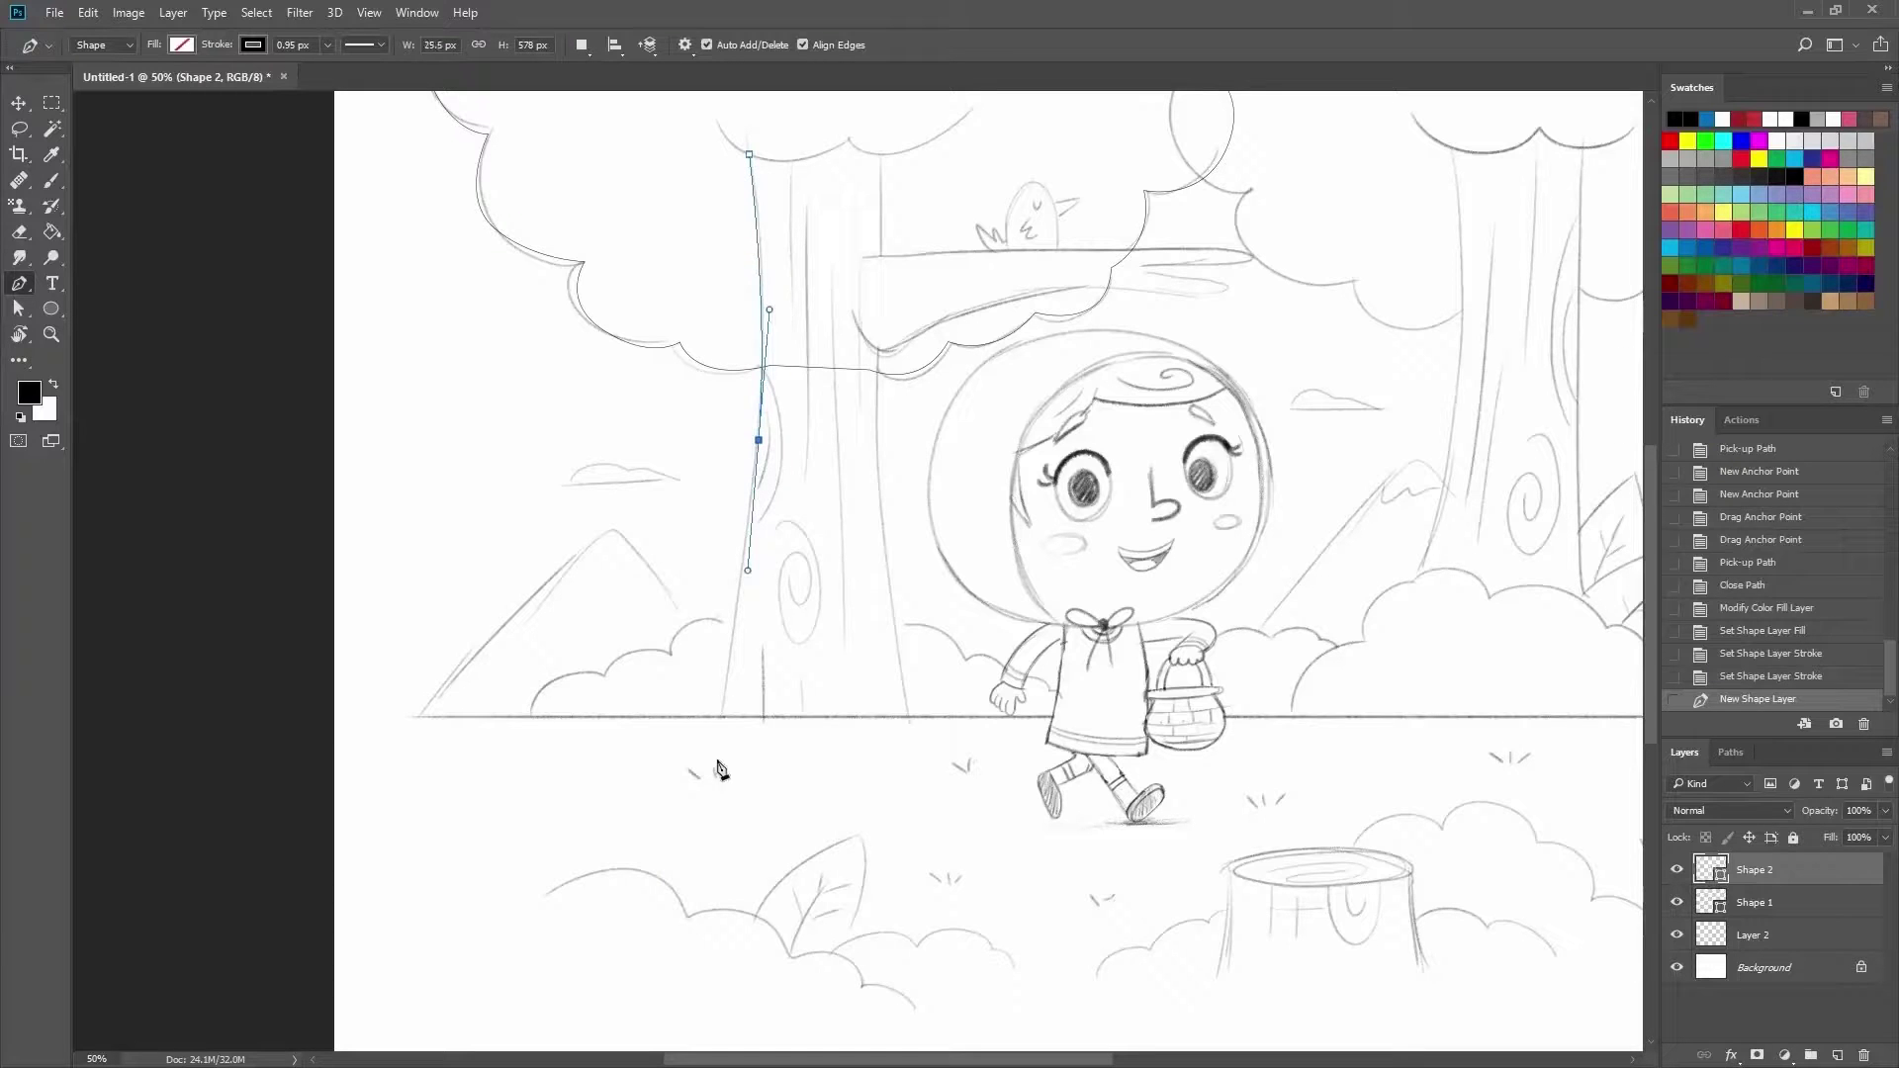
left_click(912, 750)
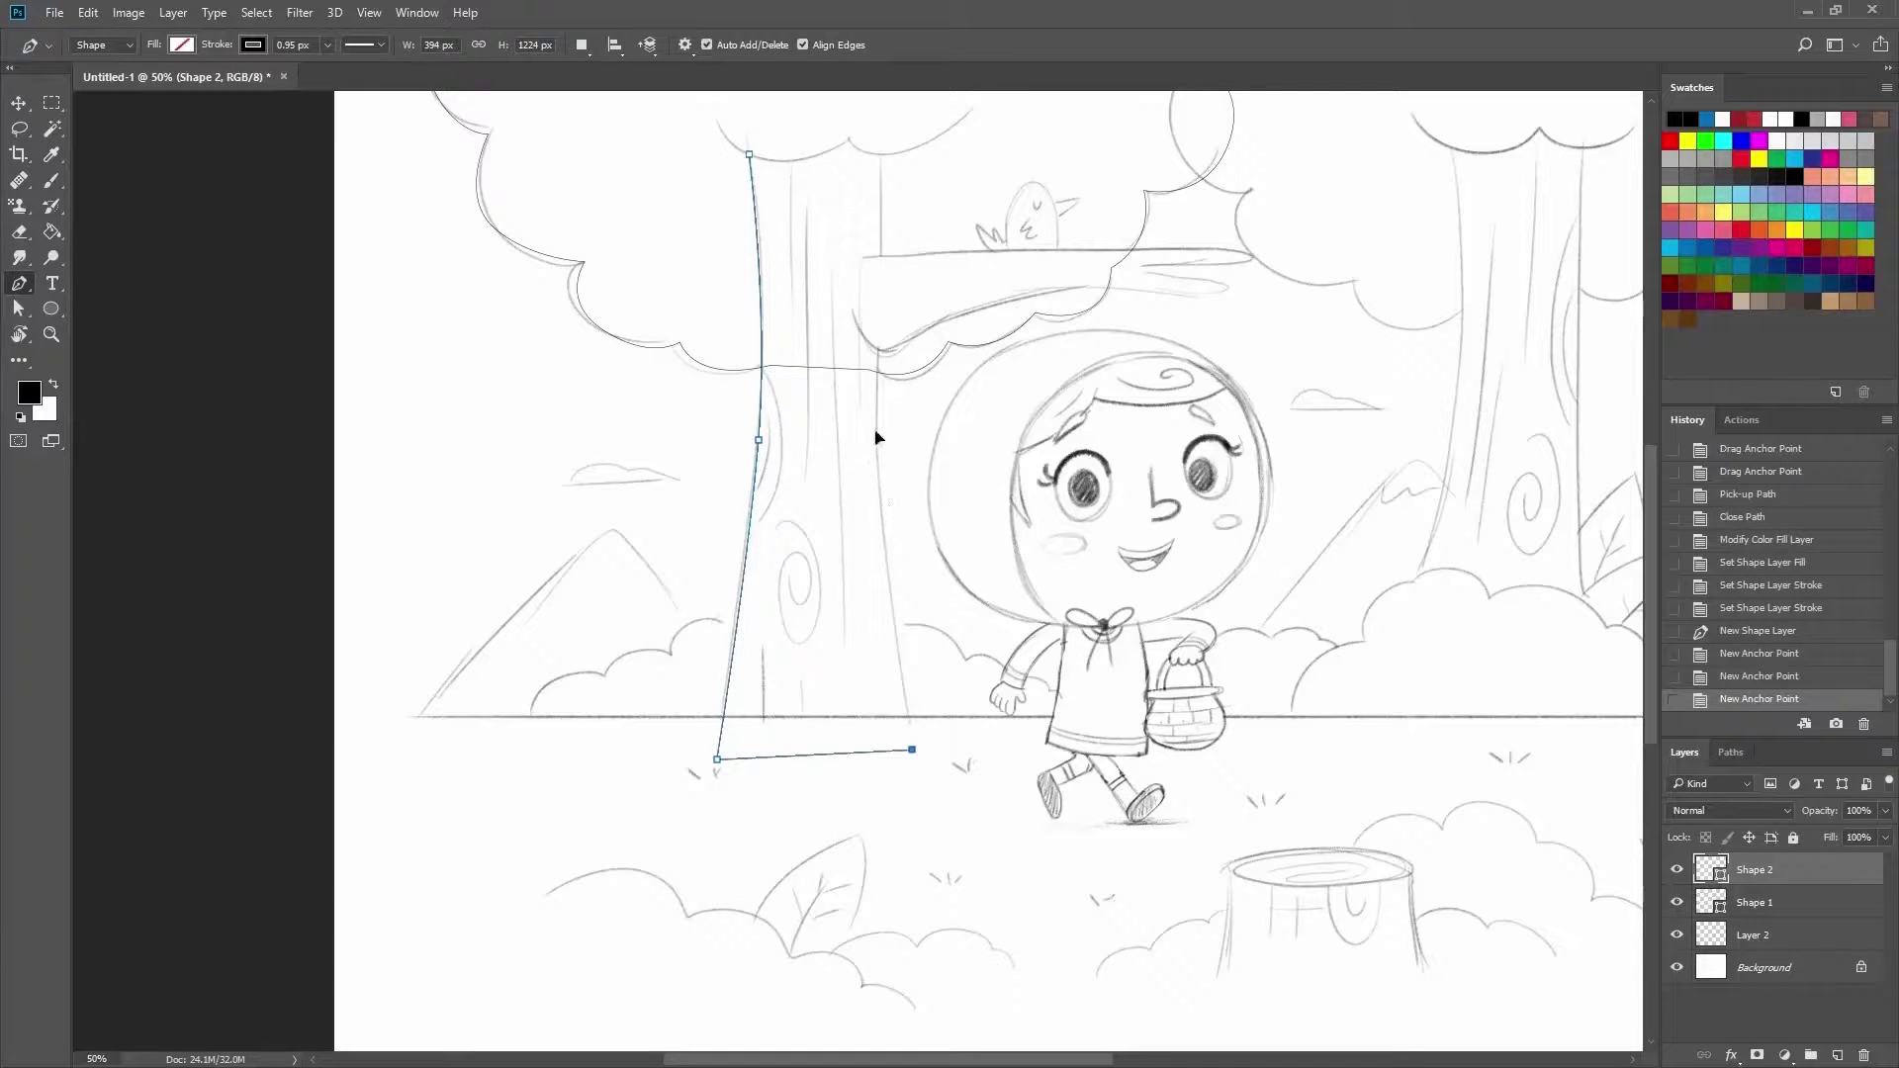
Trace up the trunk's right side and along its top, closing the outline at the start.
left_click_drag(878, 478, 874, 393)
left_click(879, 155)
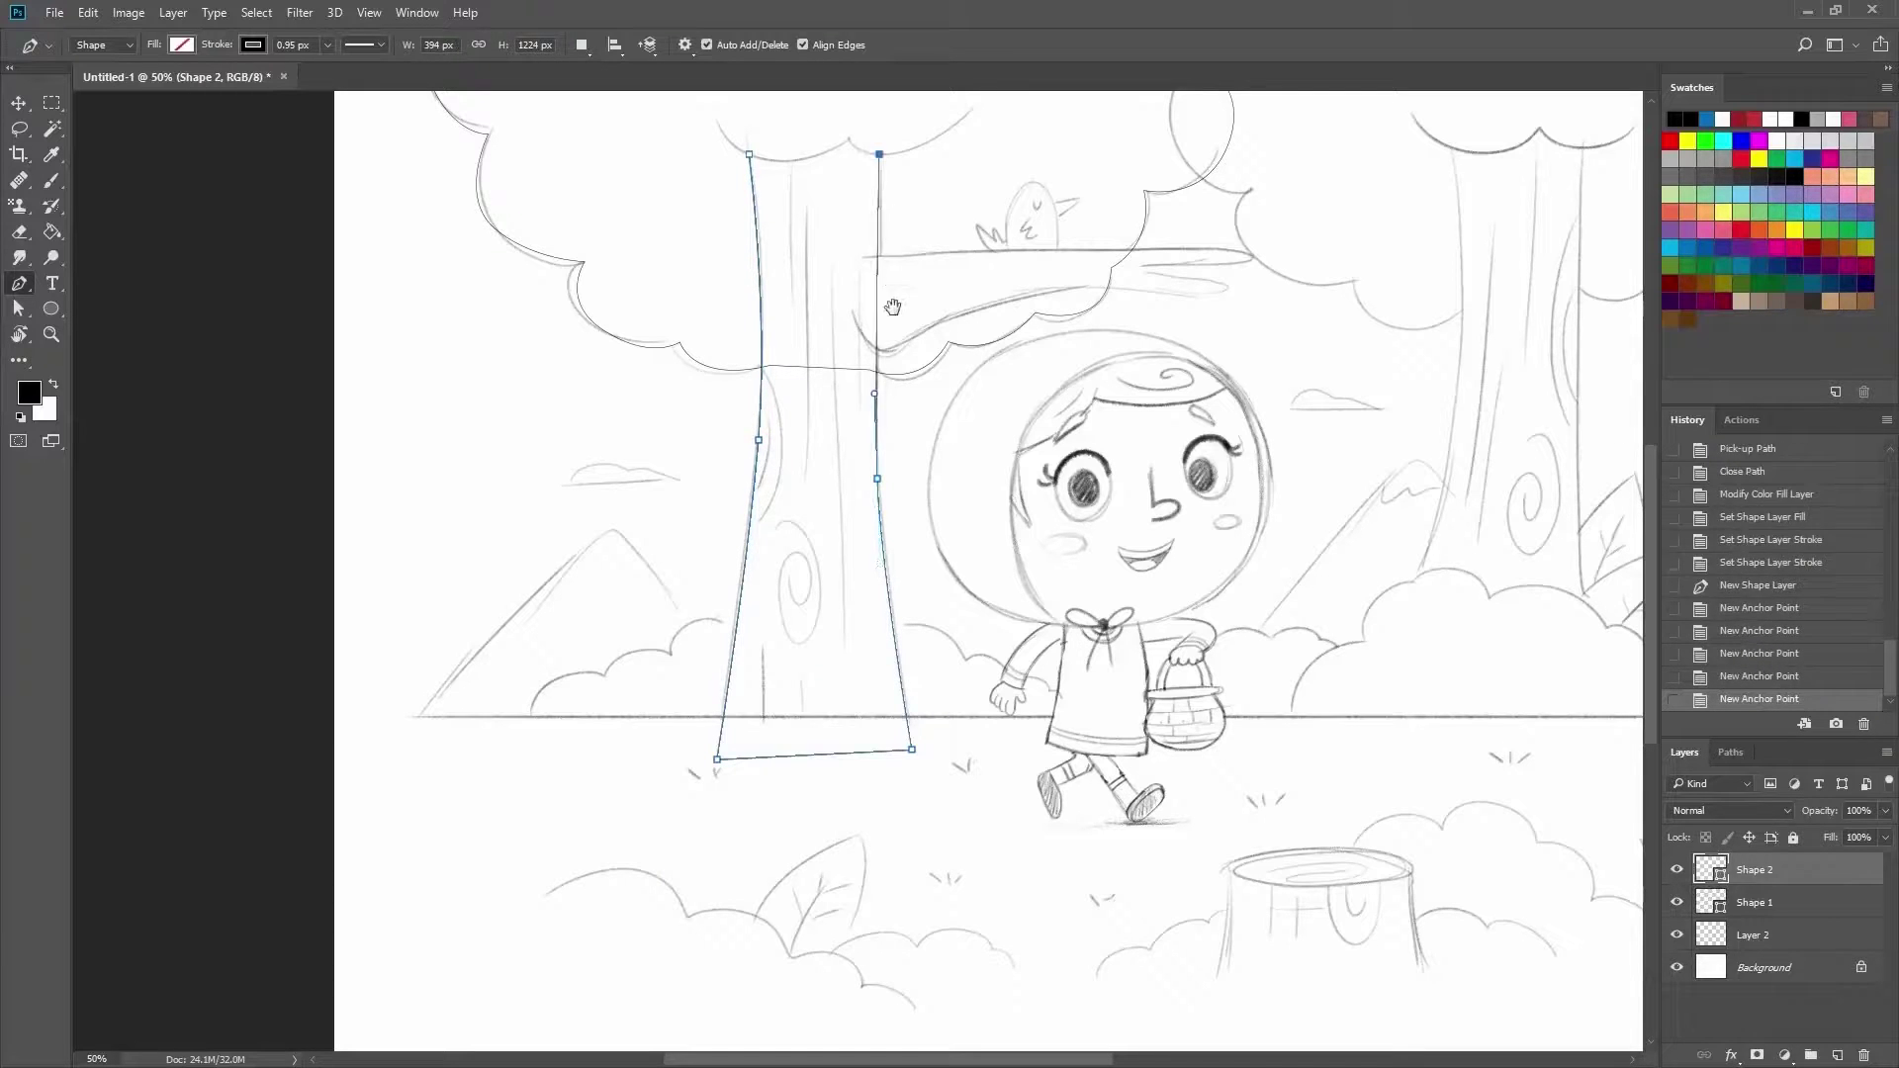
scroll(924, 382, "up", 3)
scroll(924, 385, "up", 2)
left_click(920, 382)
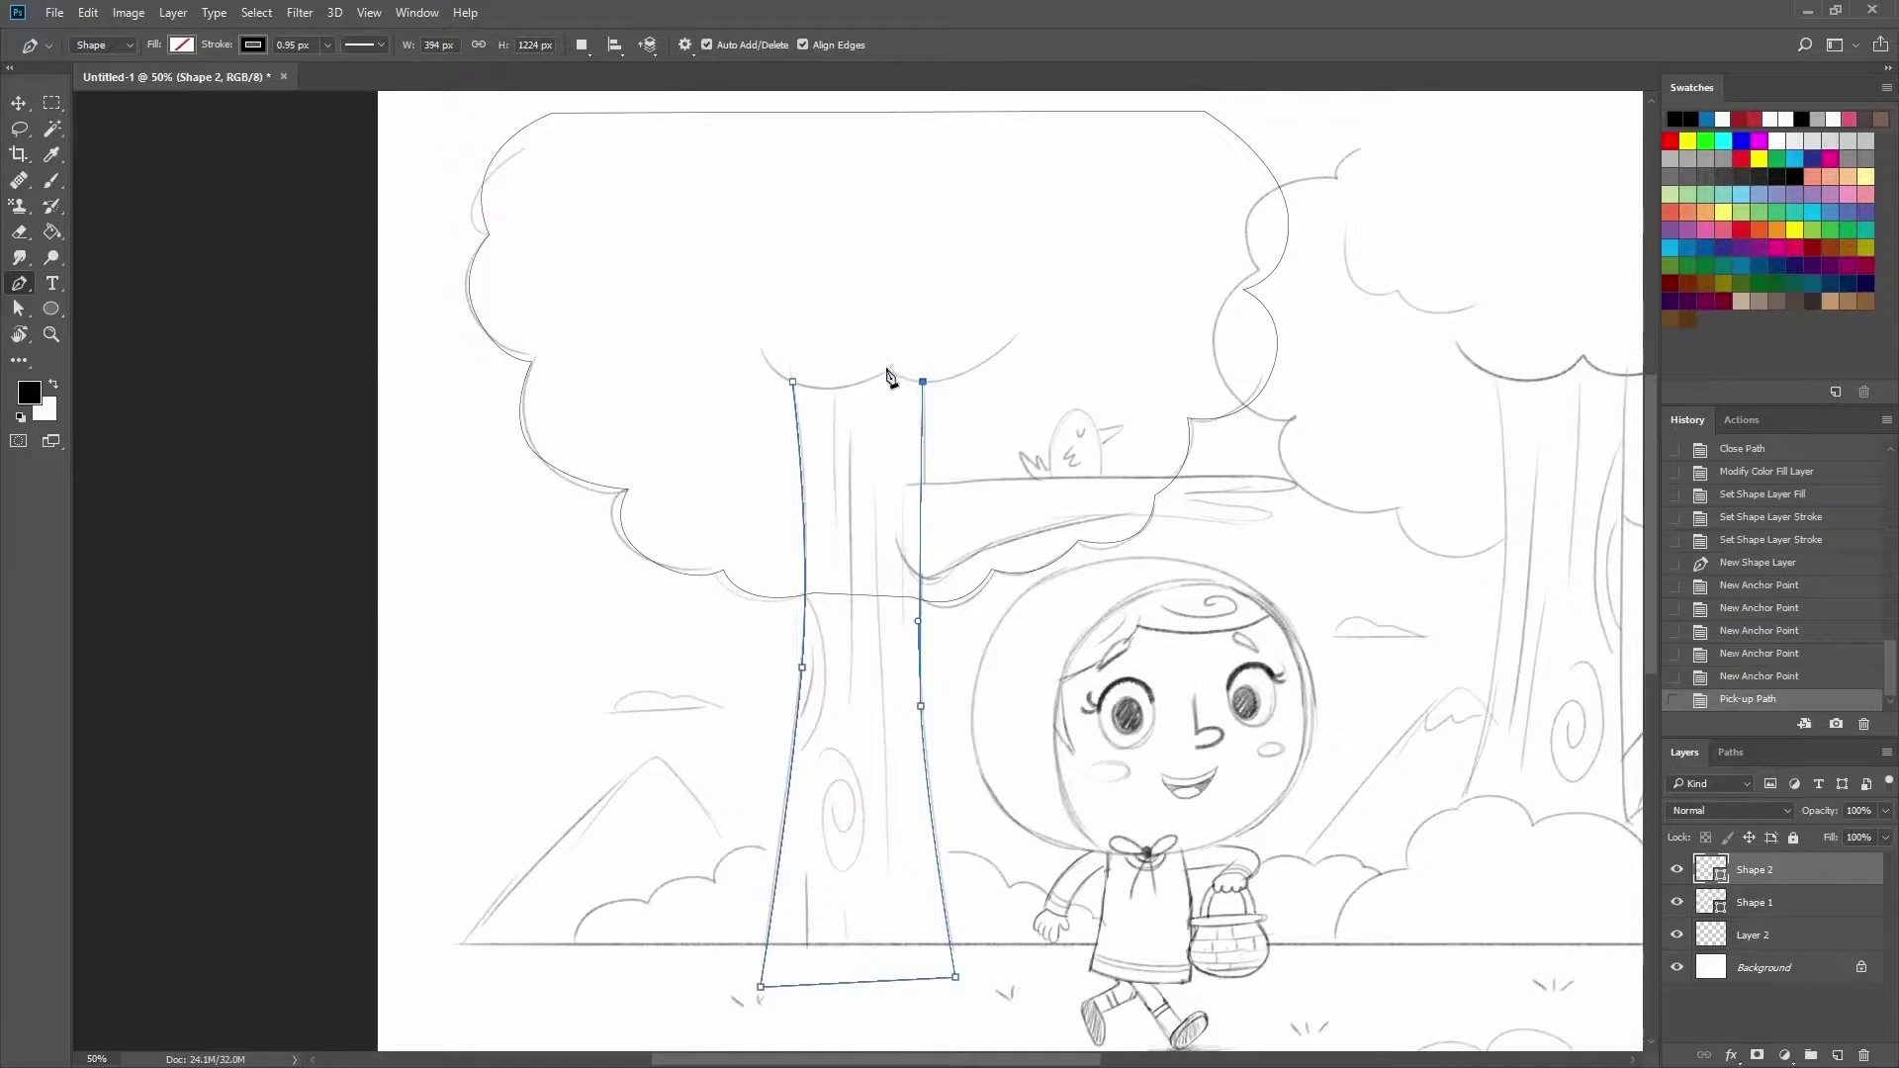
left_click_drag(889, 368, 866, 349)
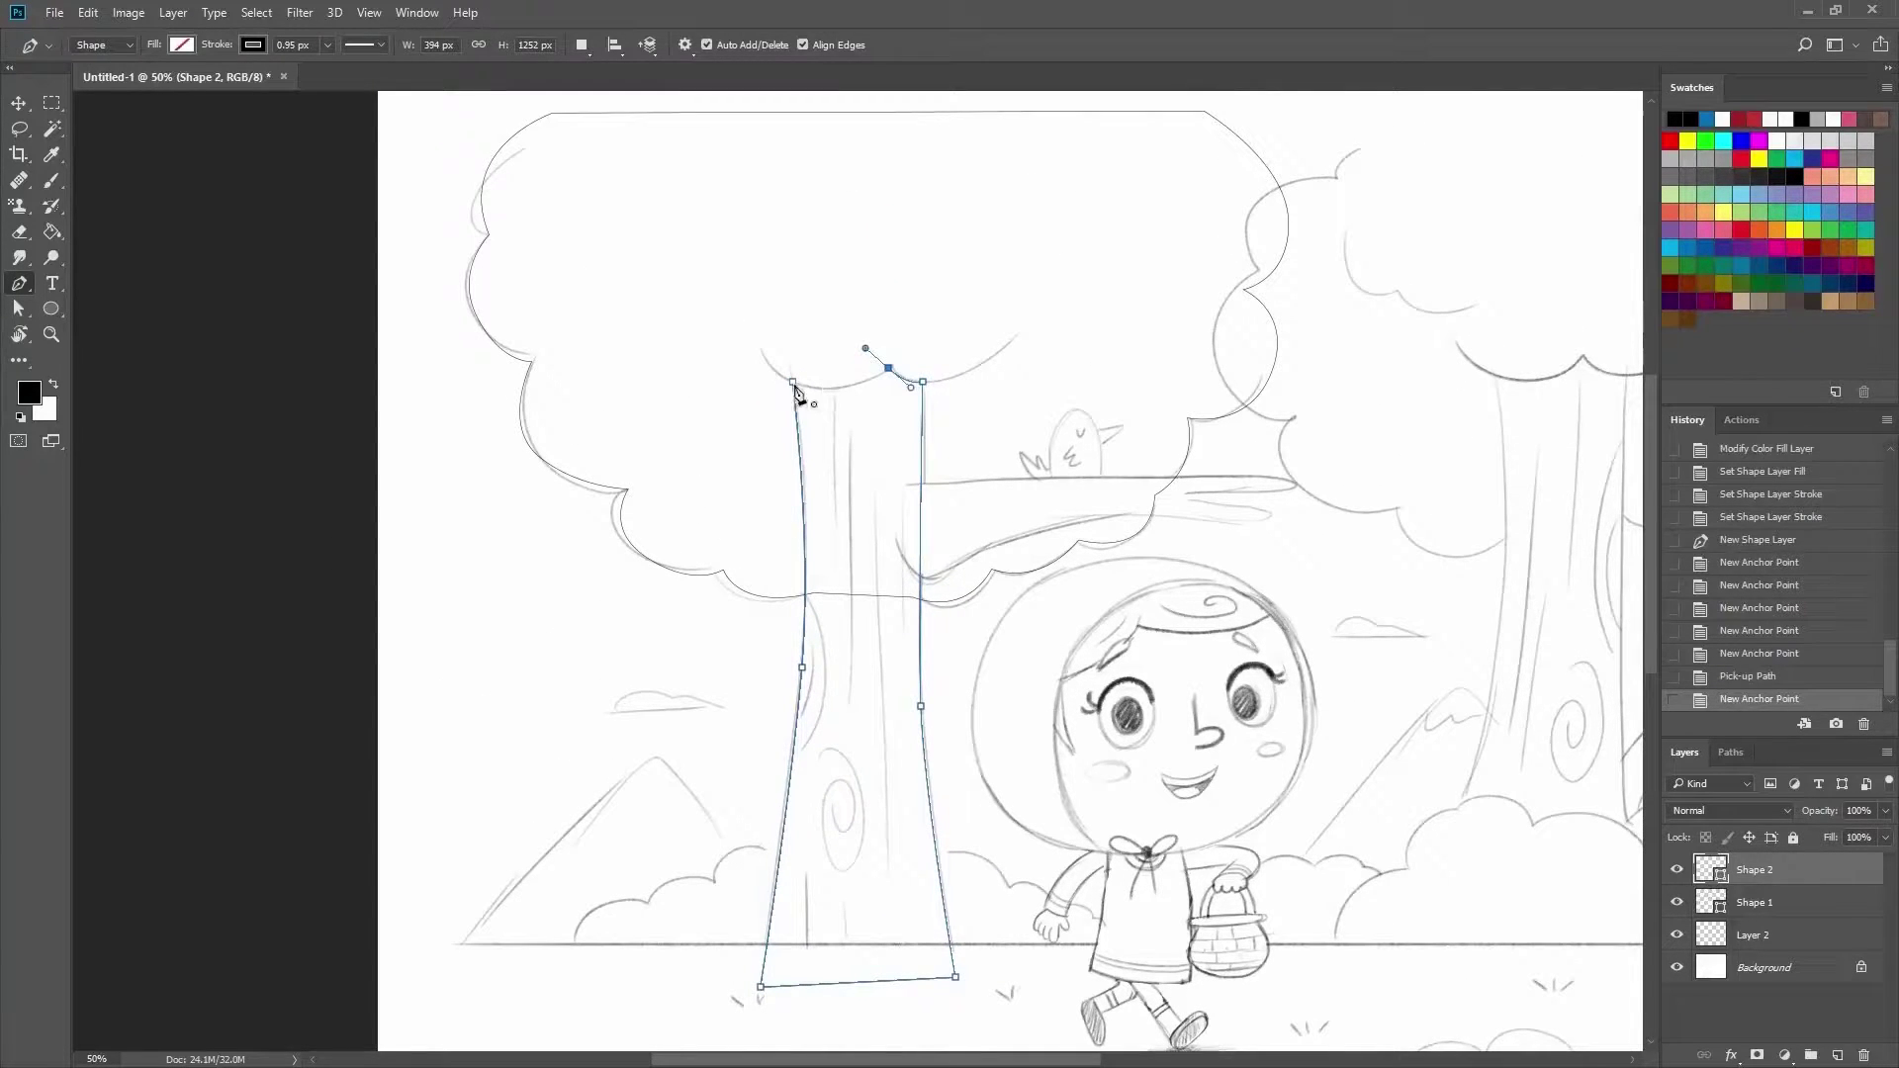
left_click(888, 368)
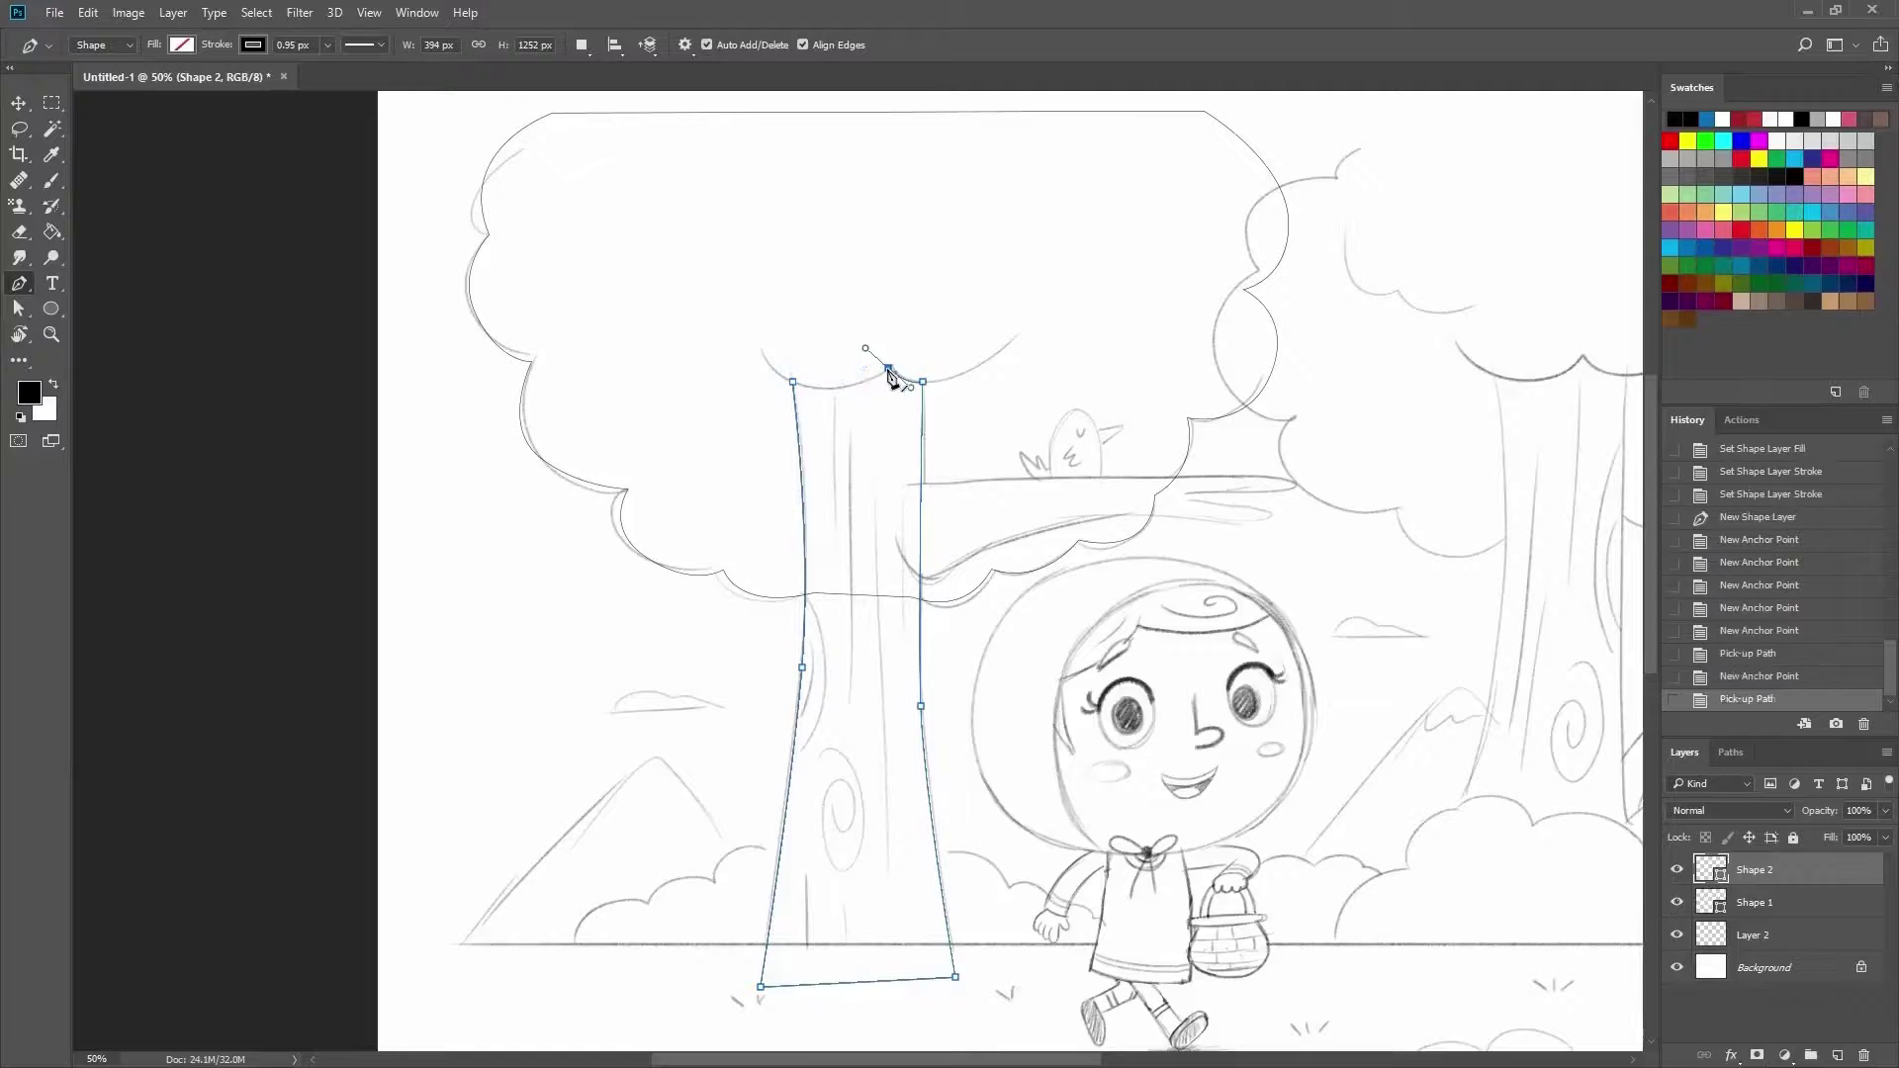
left_click(889, 369)
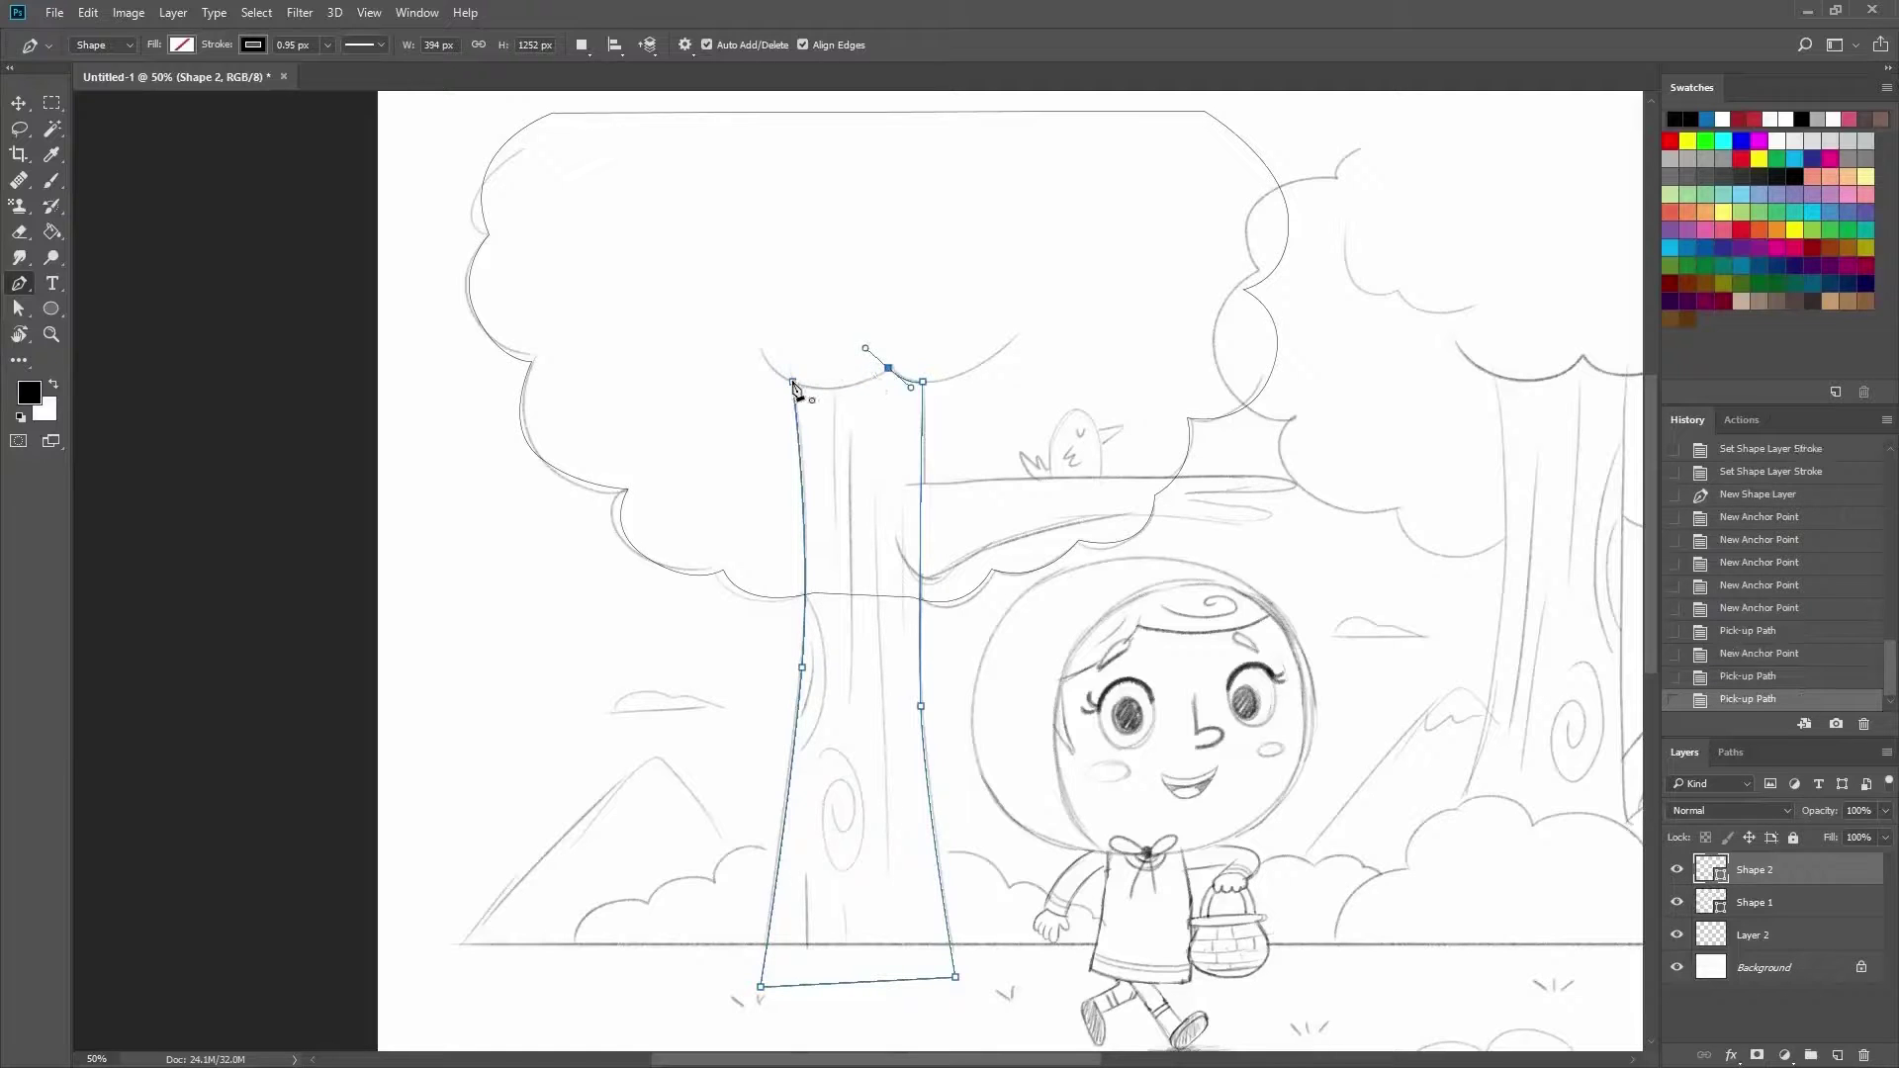
left_click(888, 368)
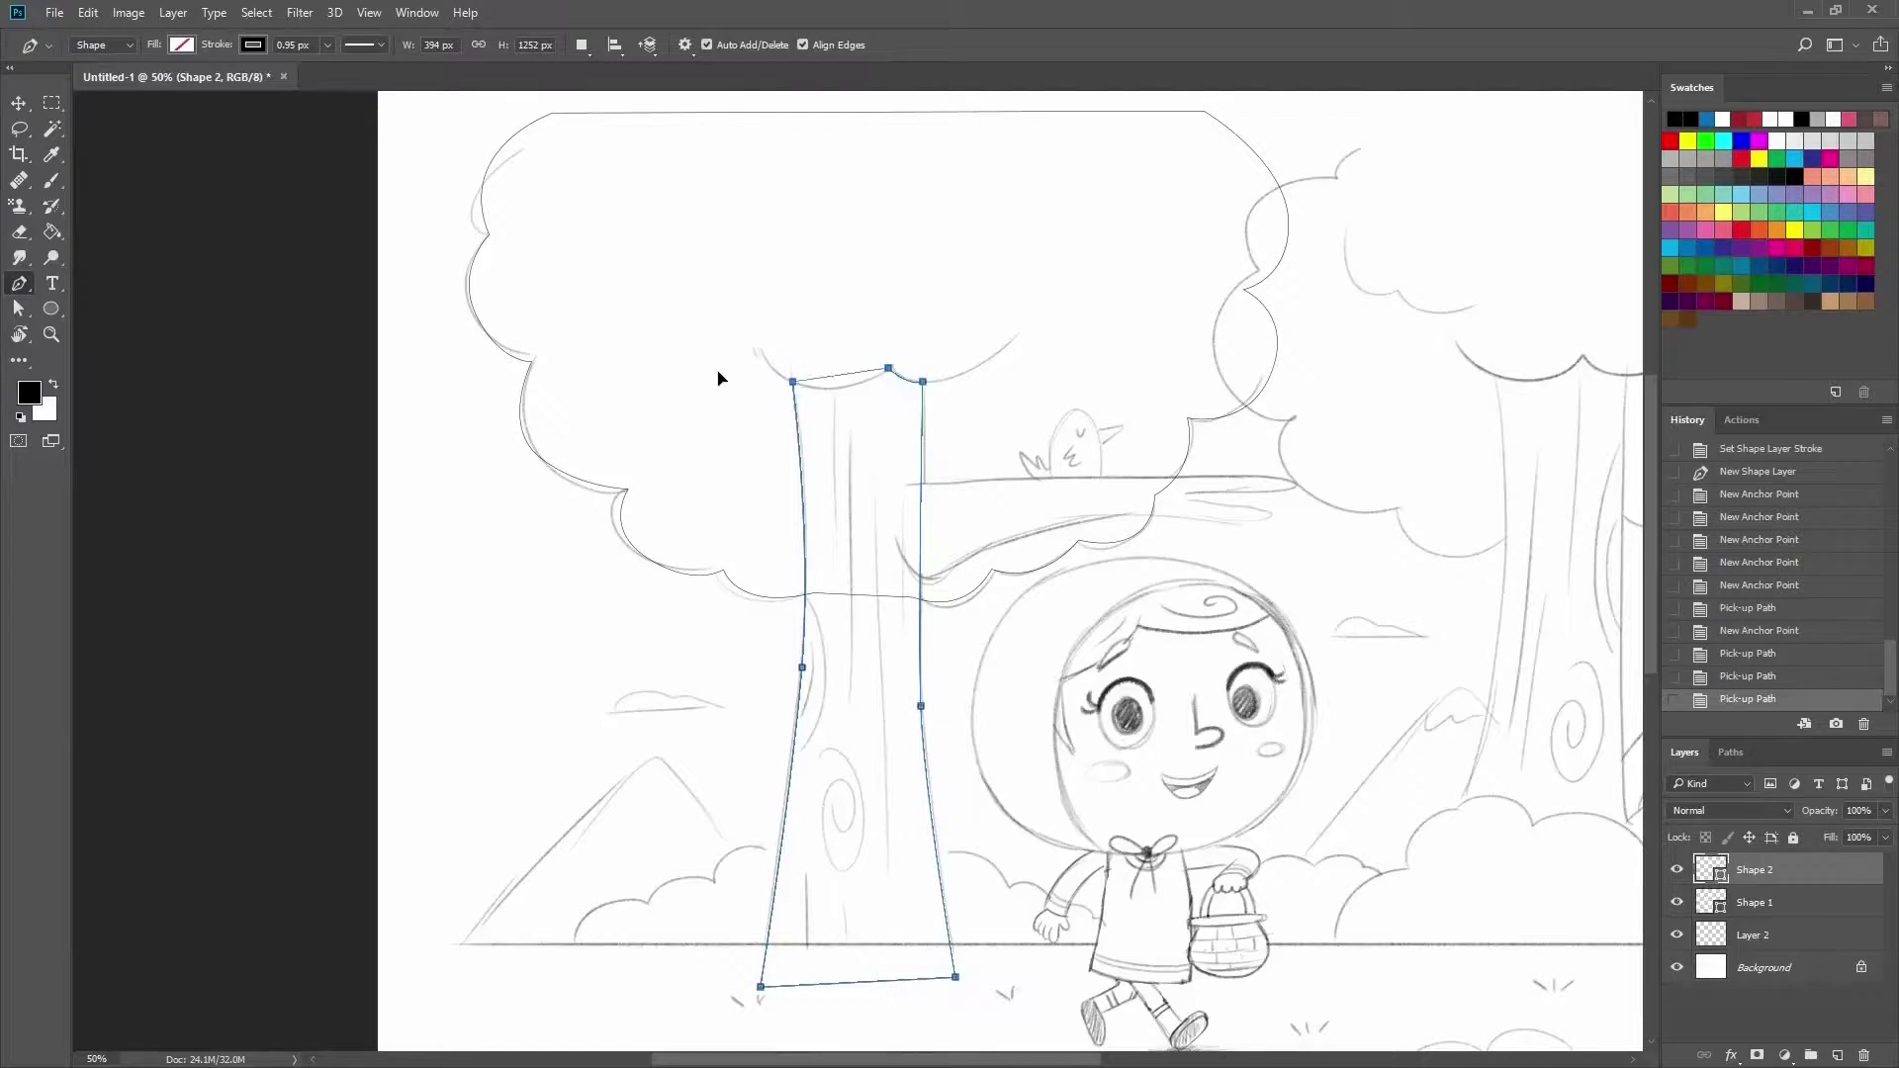
left_click(792, 382)
left_click_drag(775, 436, 677, 269)
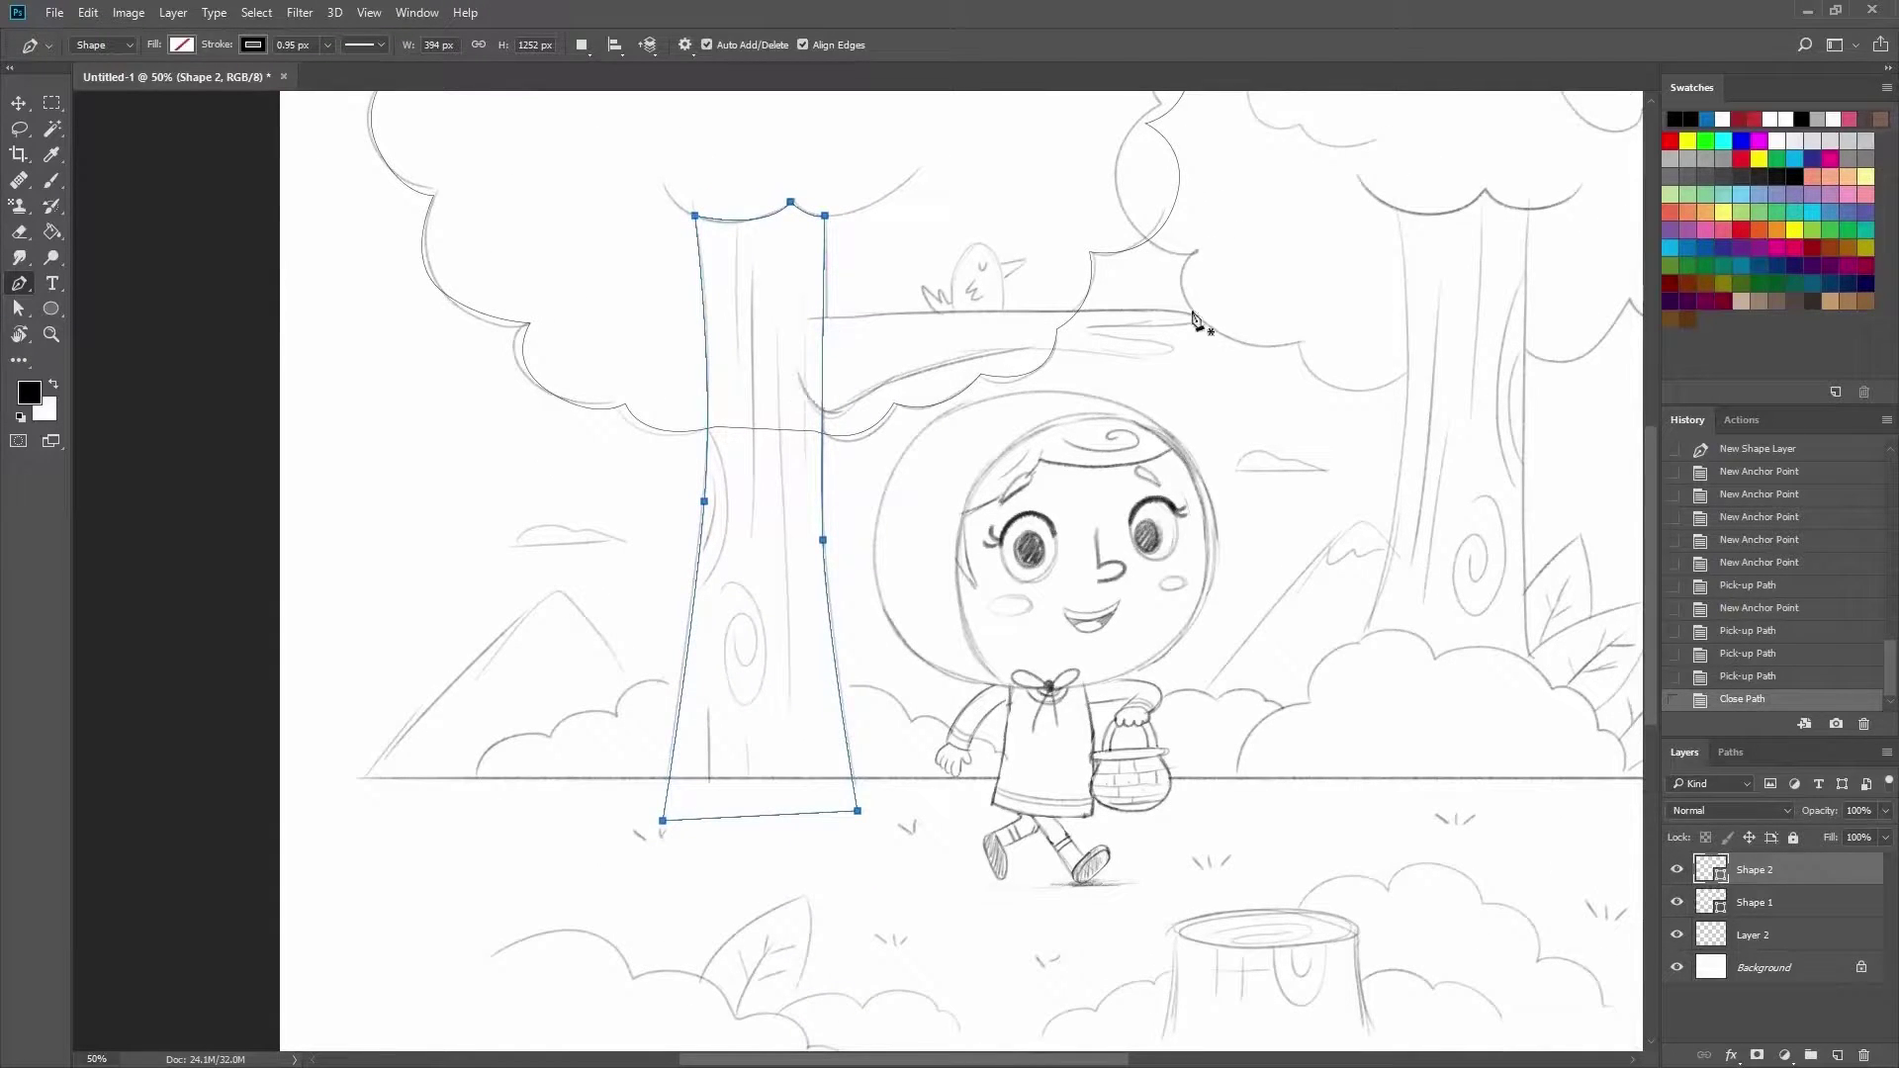
Outline the branch under the bird as closed Shape 3, then select it together with Shape 2.
left_click(793, 374)
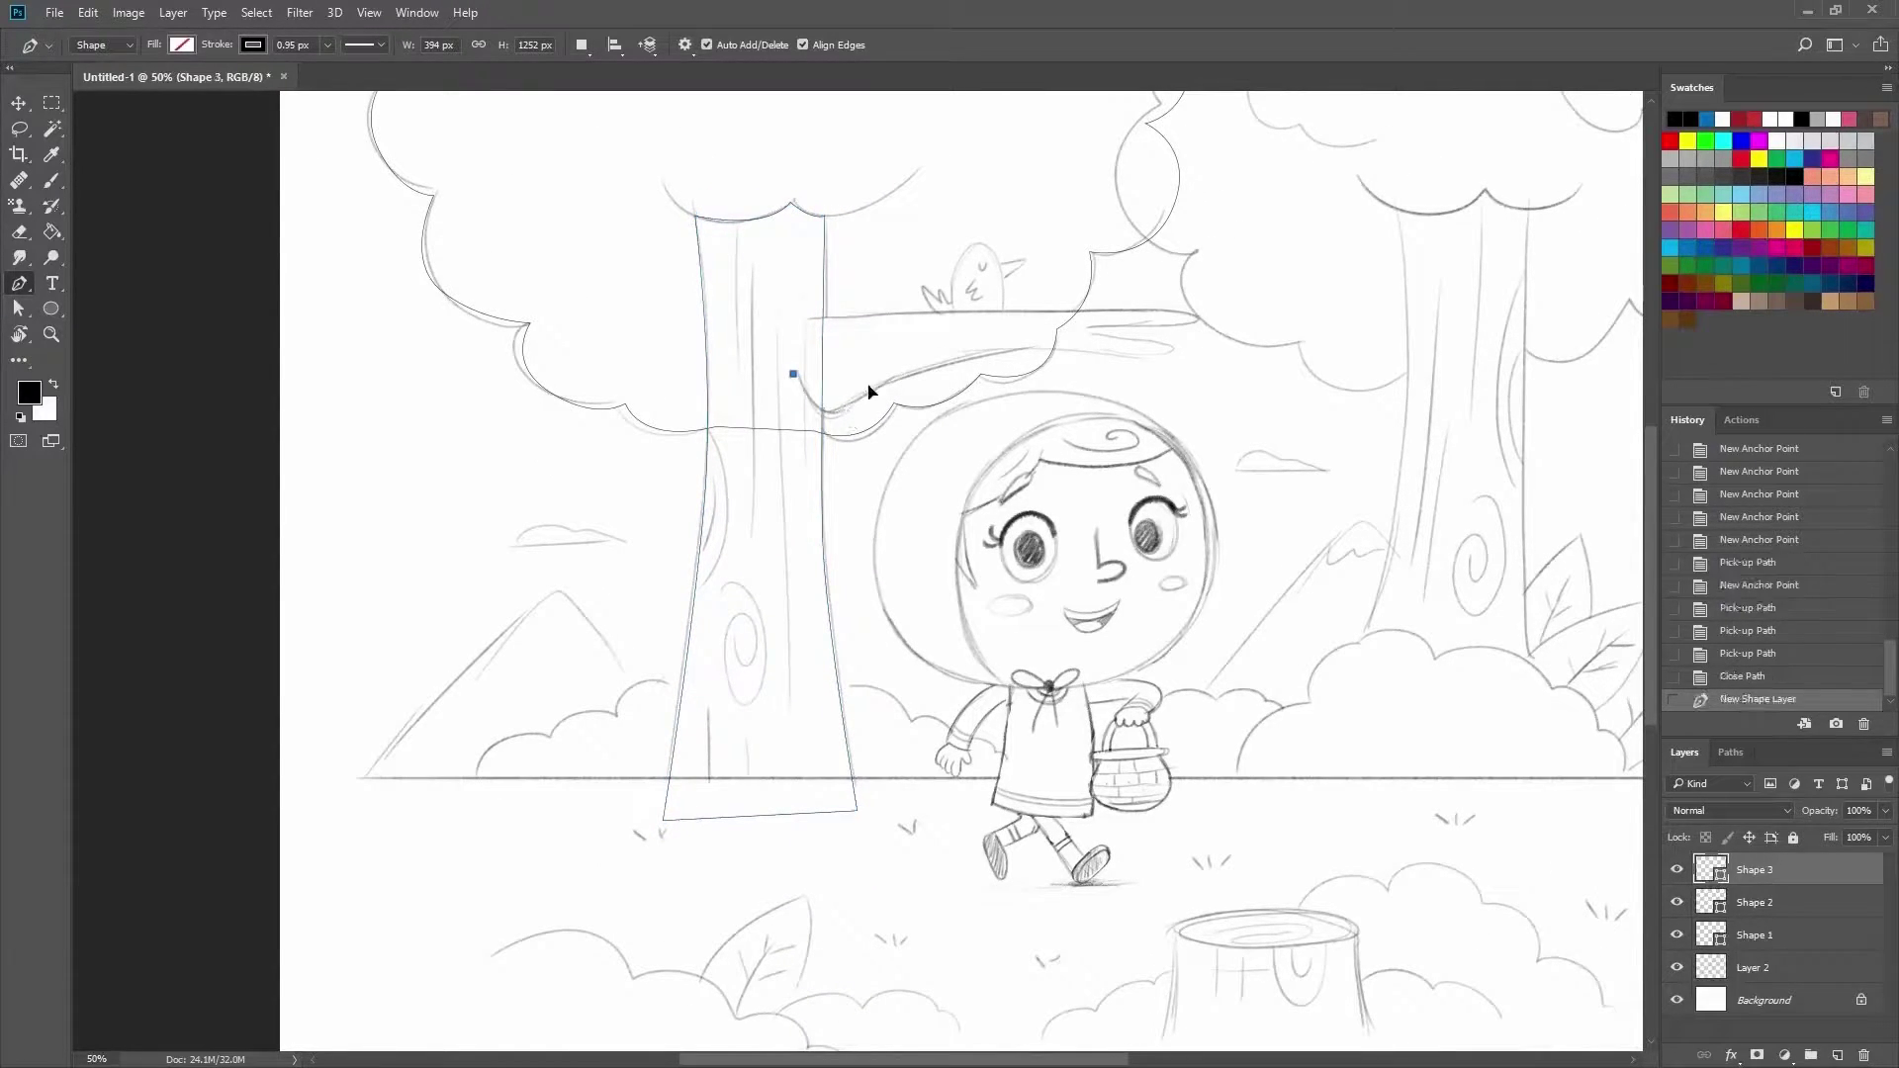
left_click_drag(846, 401, 888, 381)
left_click(1029, 353)
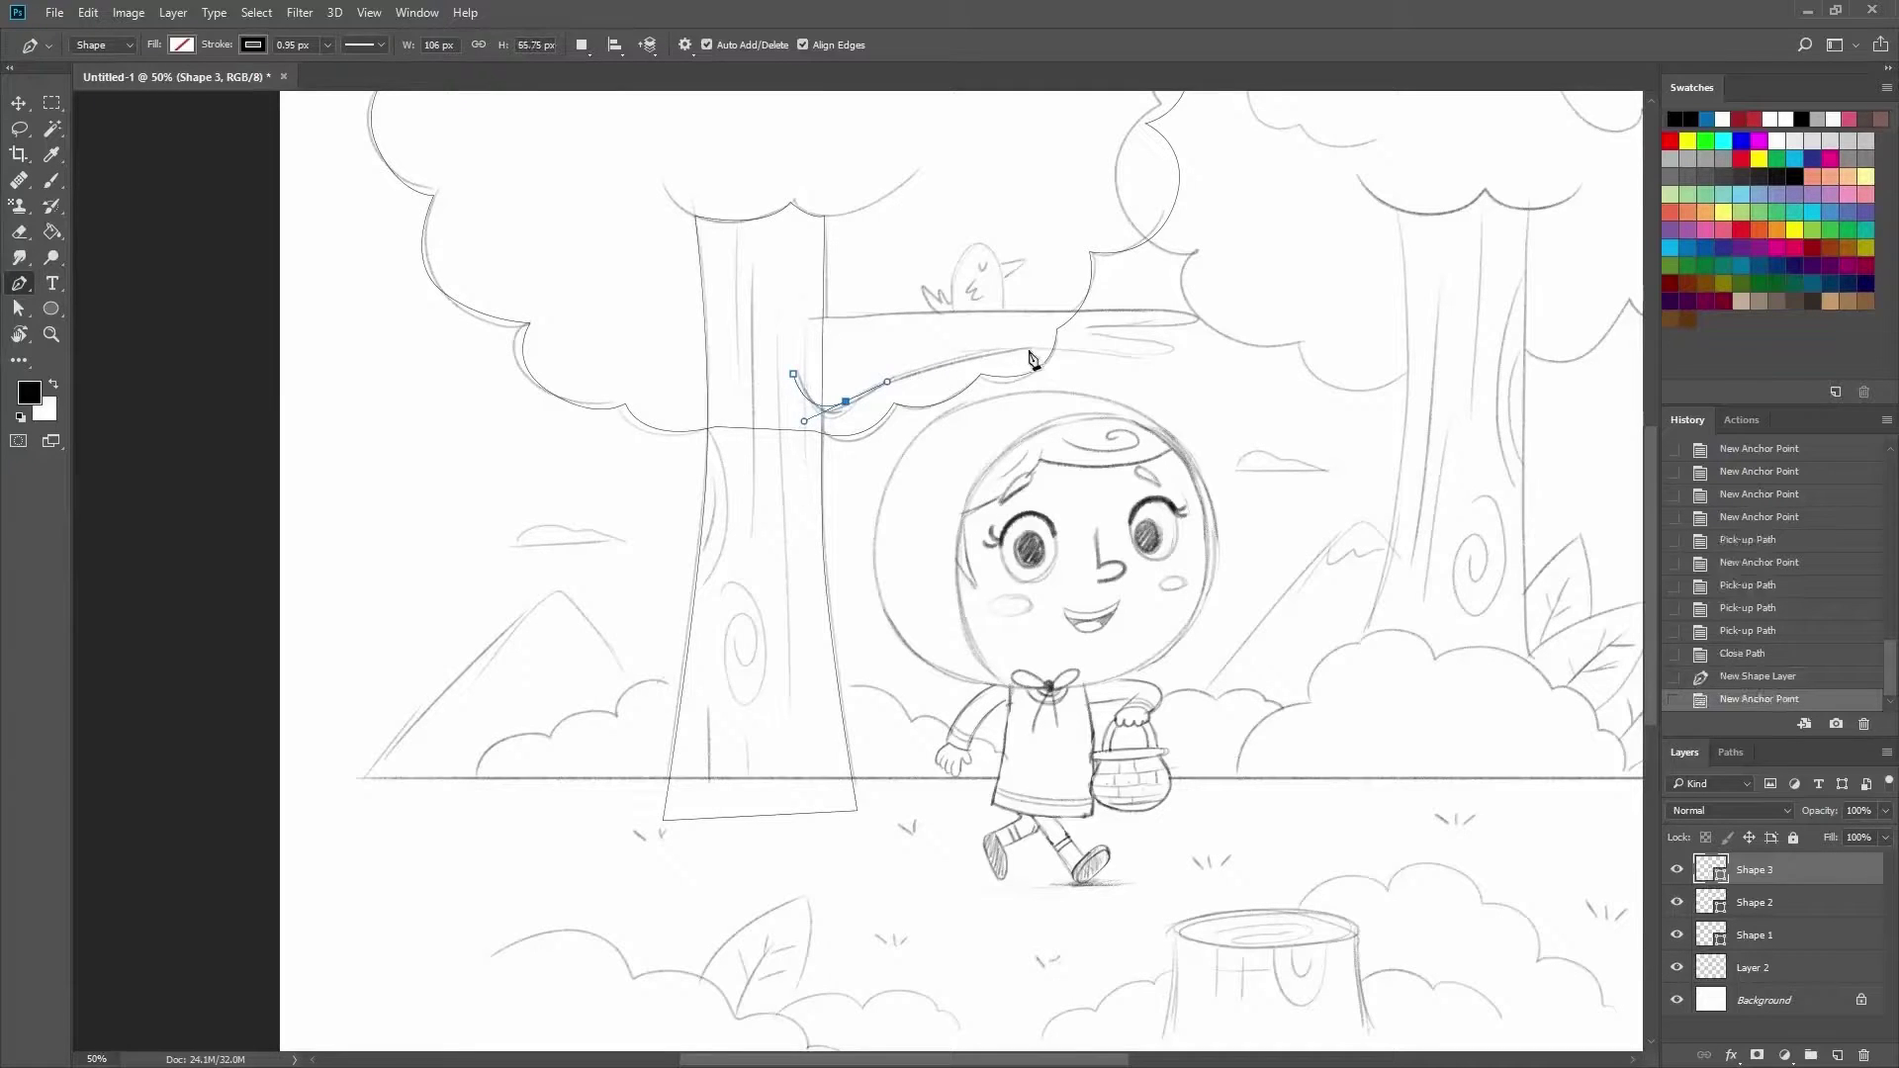
mouse_move(1037, 349)
left_mouse_down()
mouse_move(1114, 350)
mouse_move(1089, 314)
left_mouse_up()
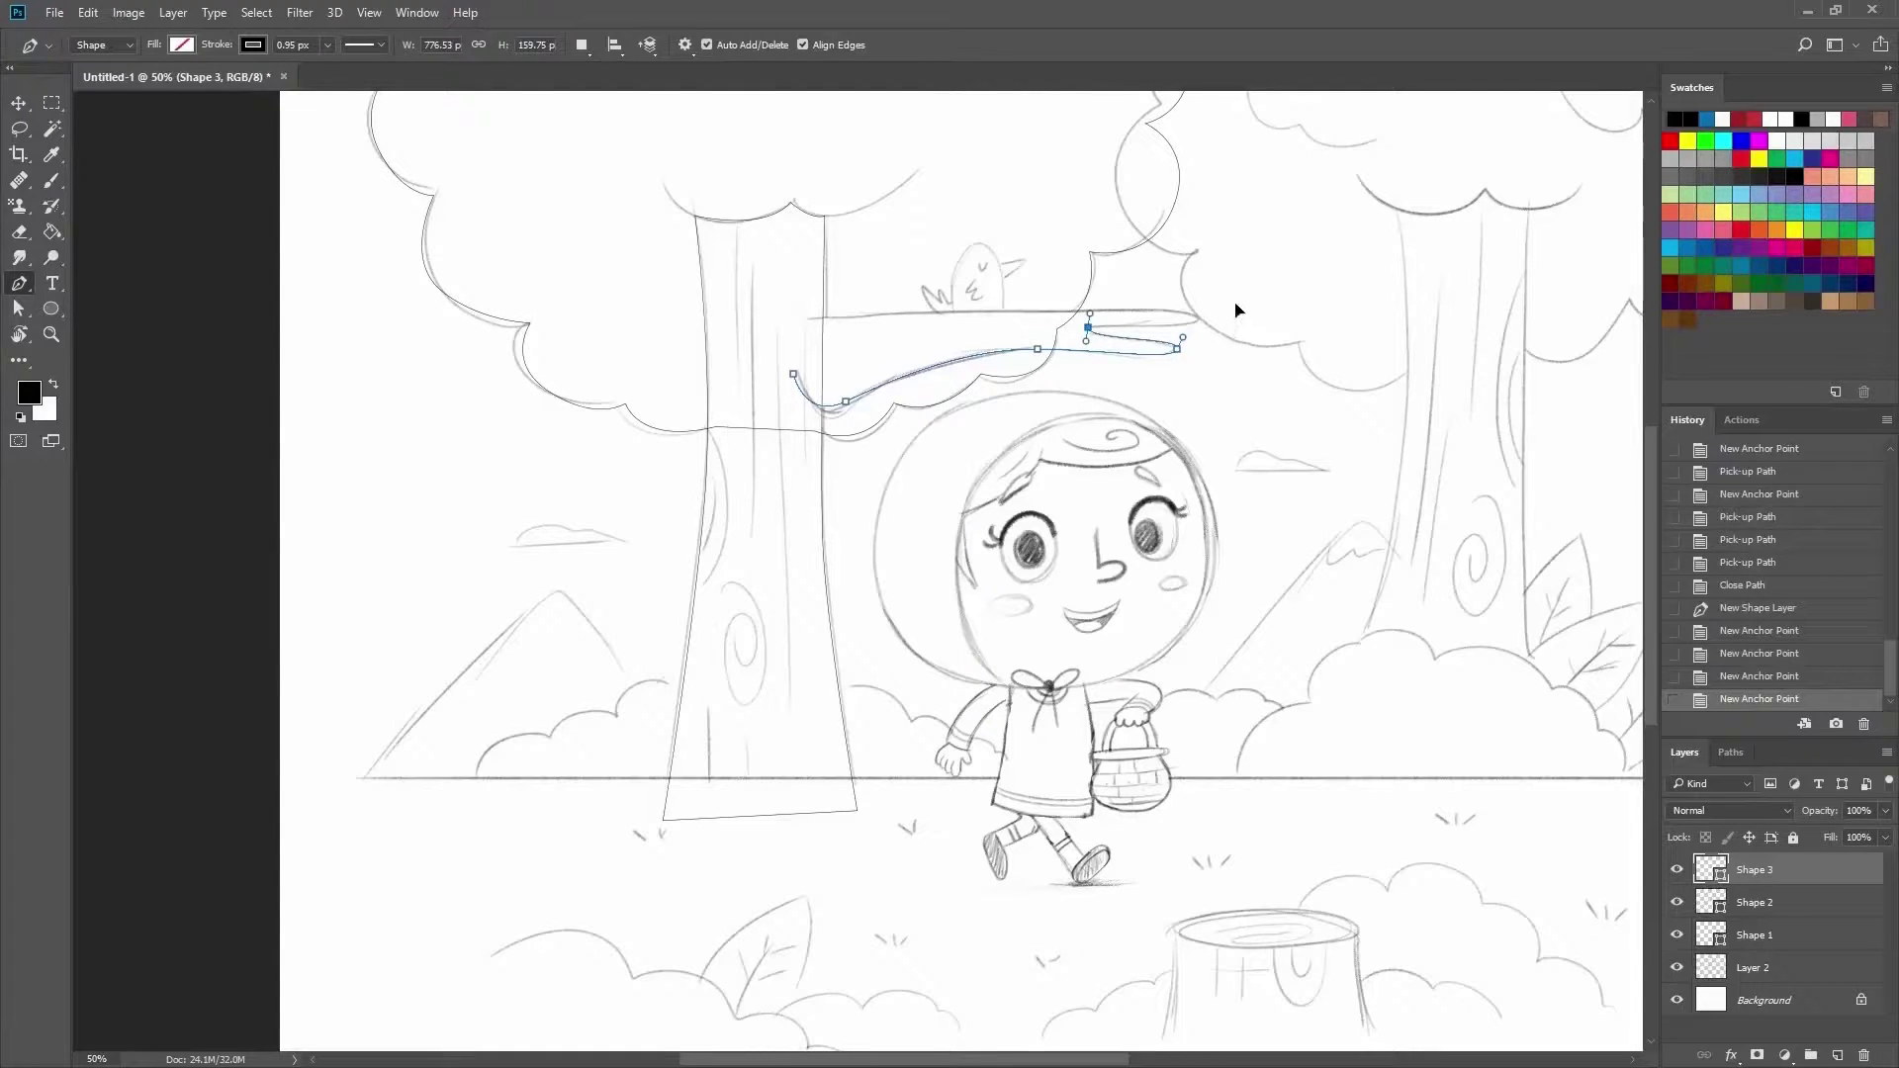
left_click_drag(1228, 320, 1236, 304)
left_click(810, 315)
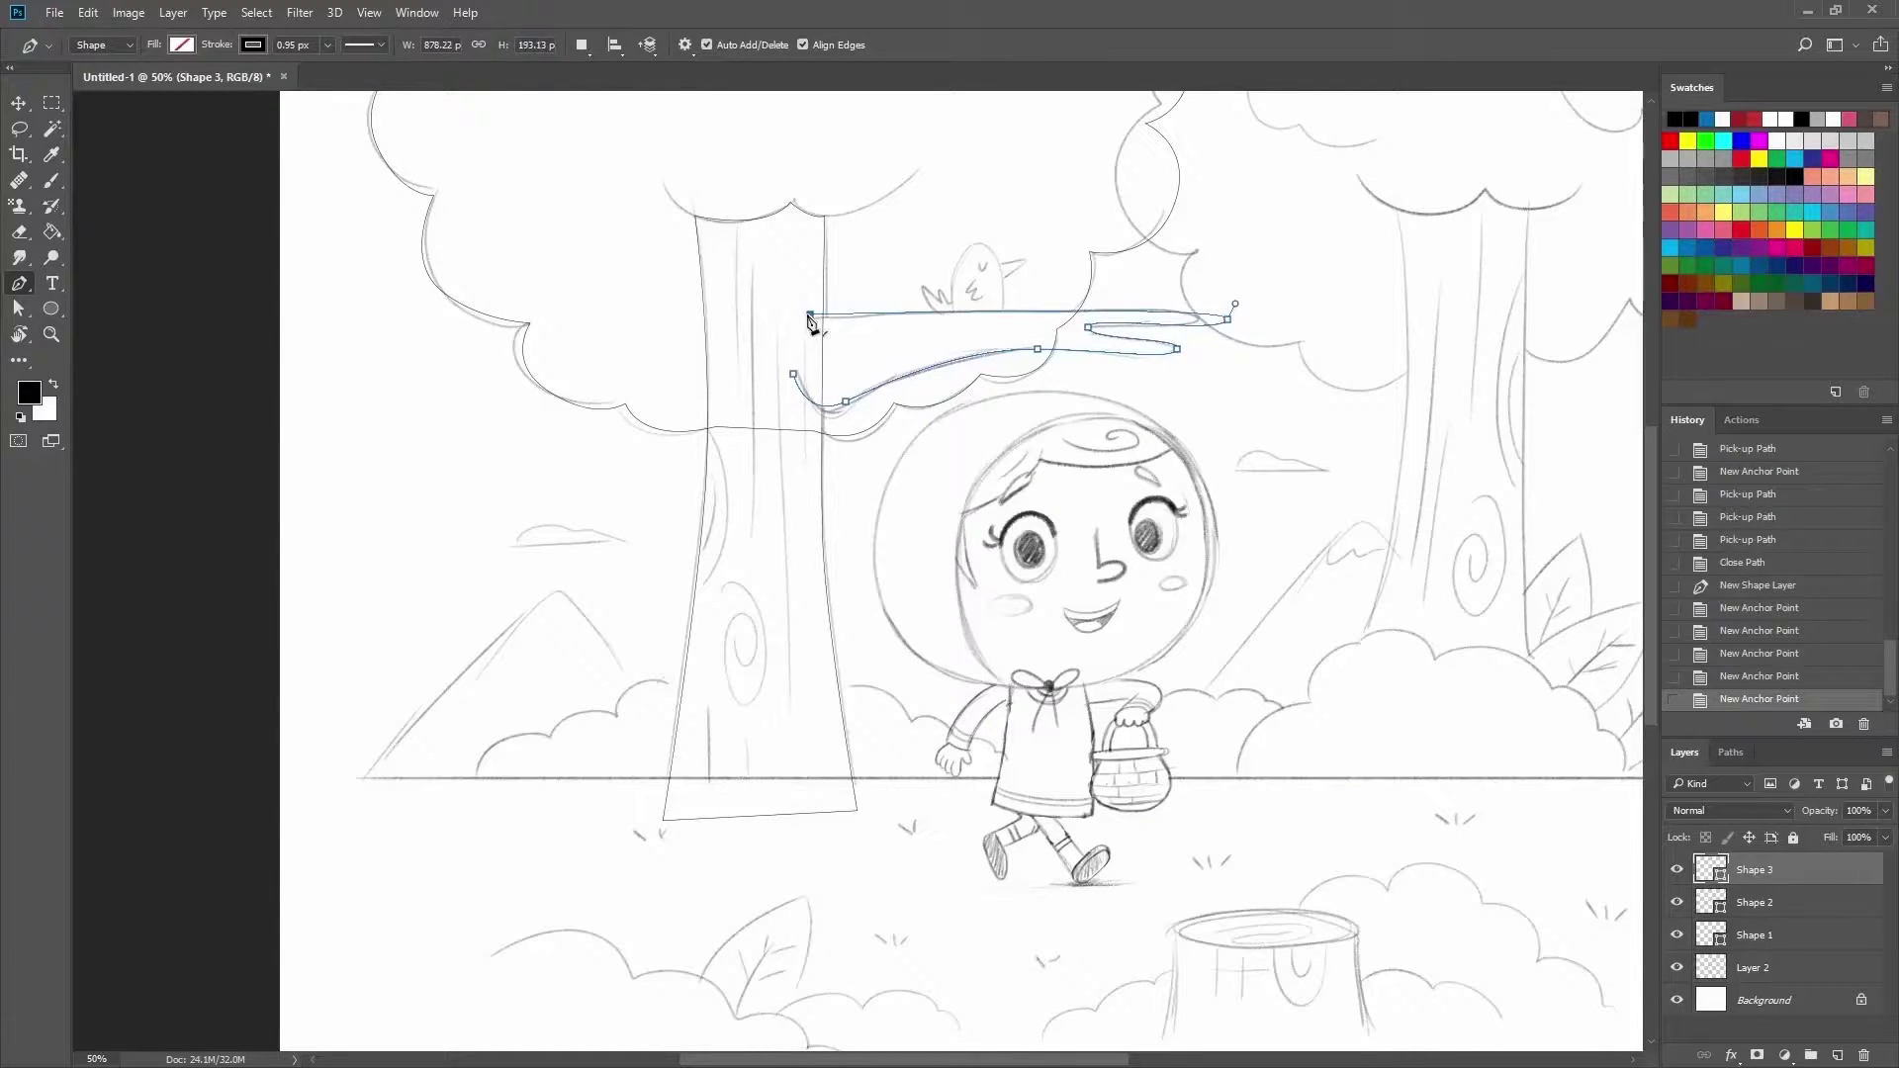
left_click(794, 375)
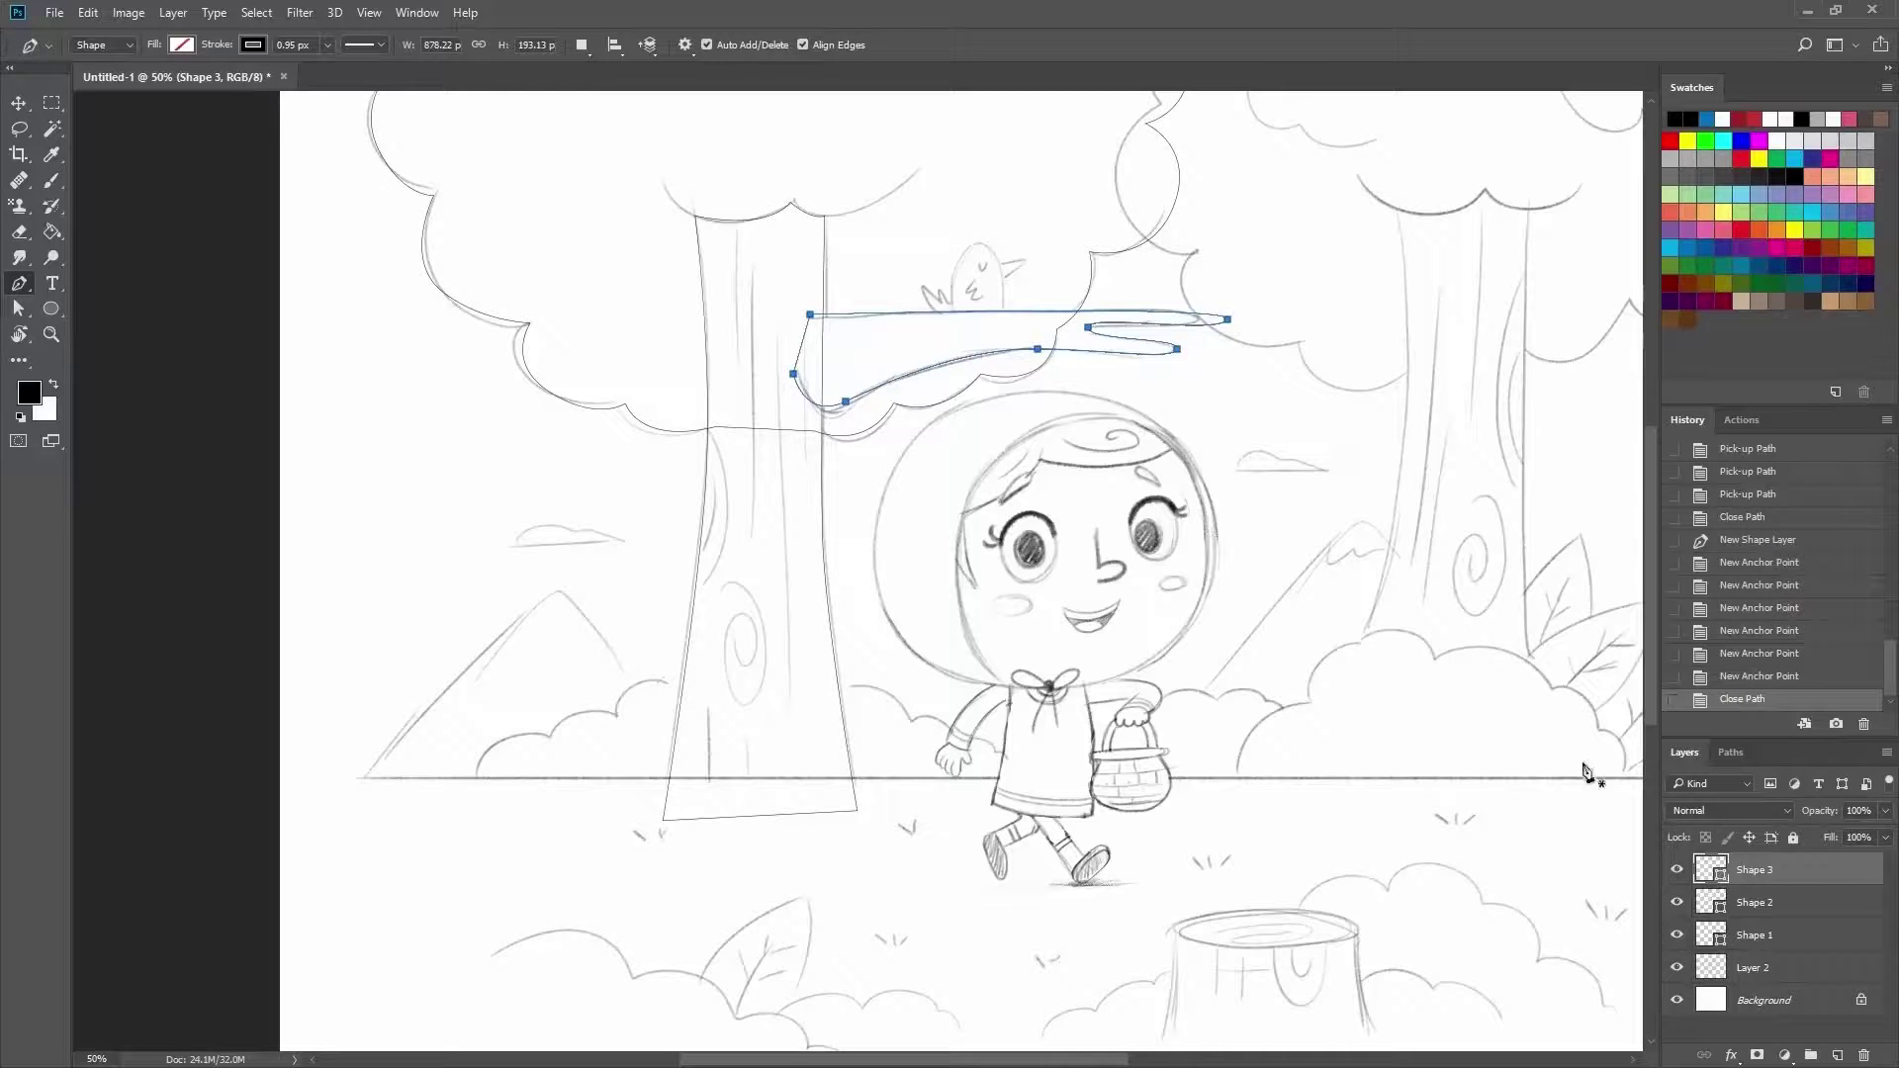
left_click(1726, 903, "shift")
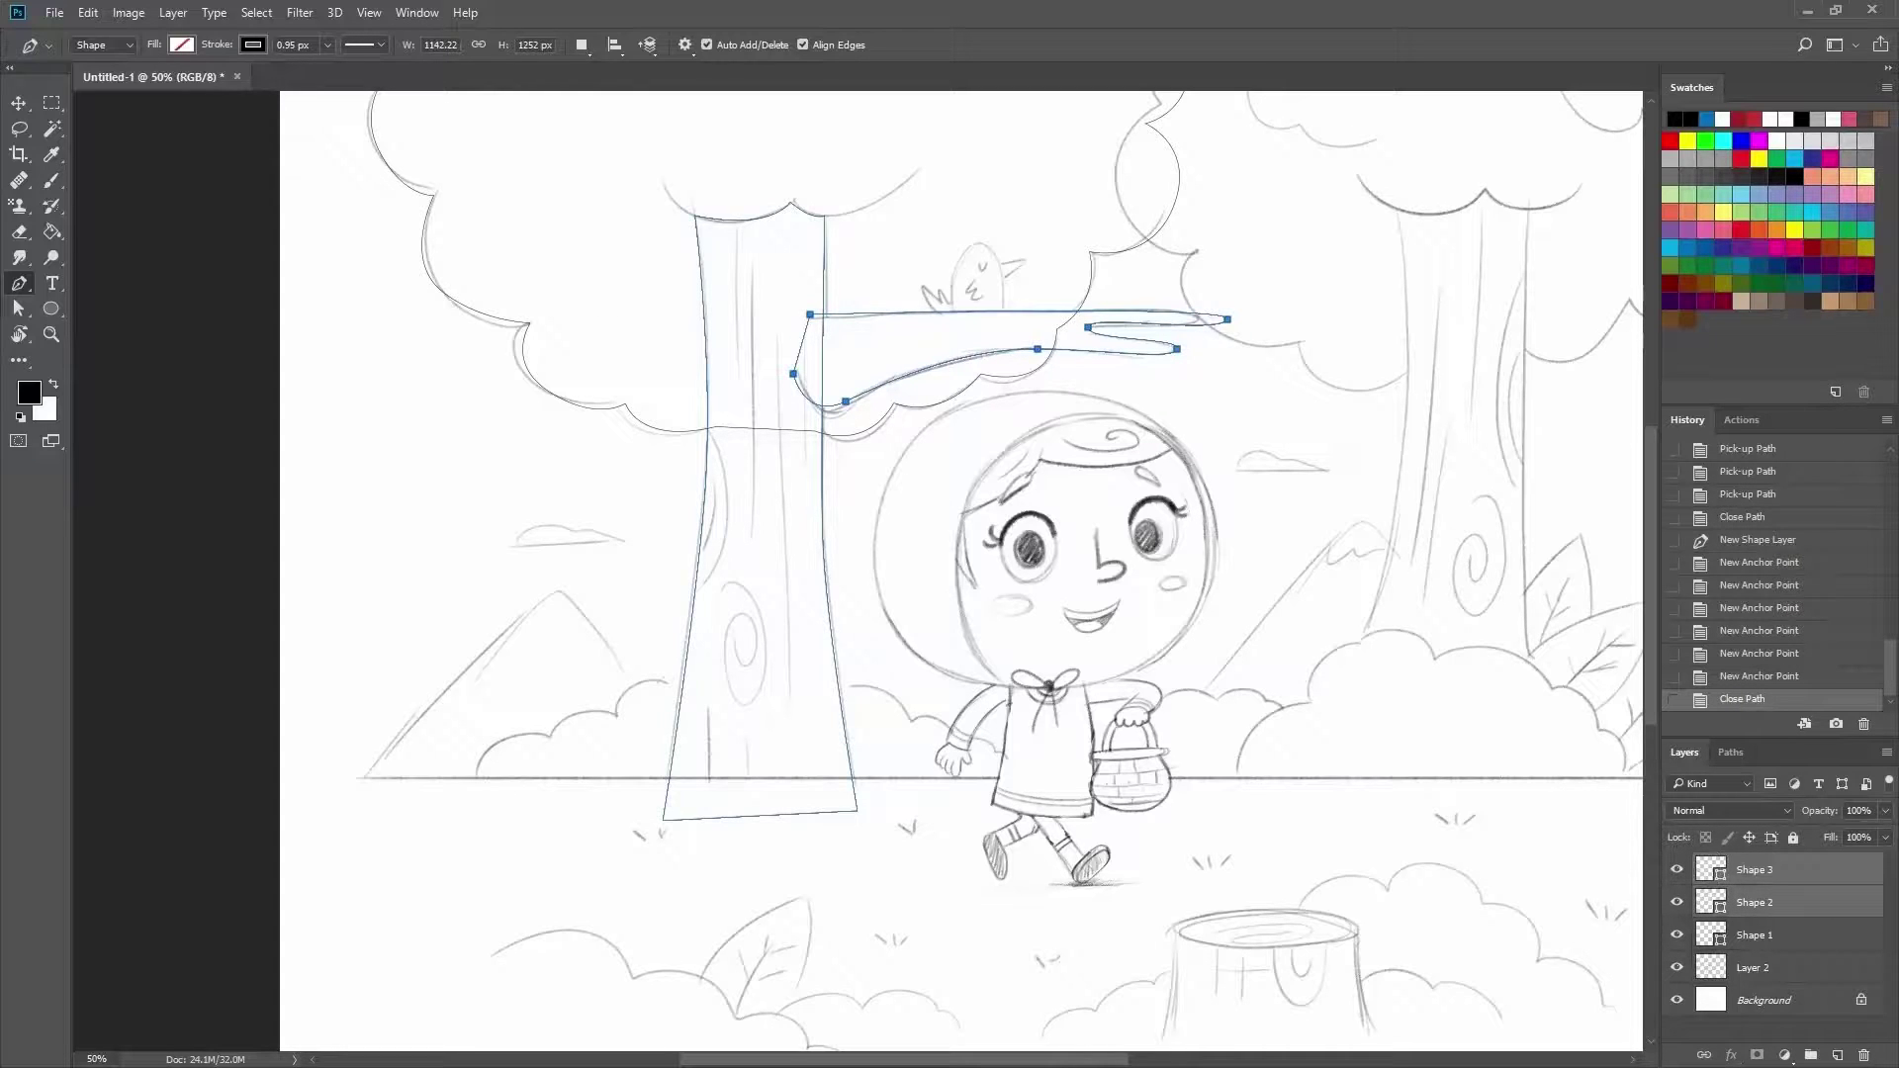
left_click(20, 103)
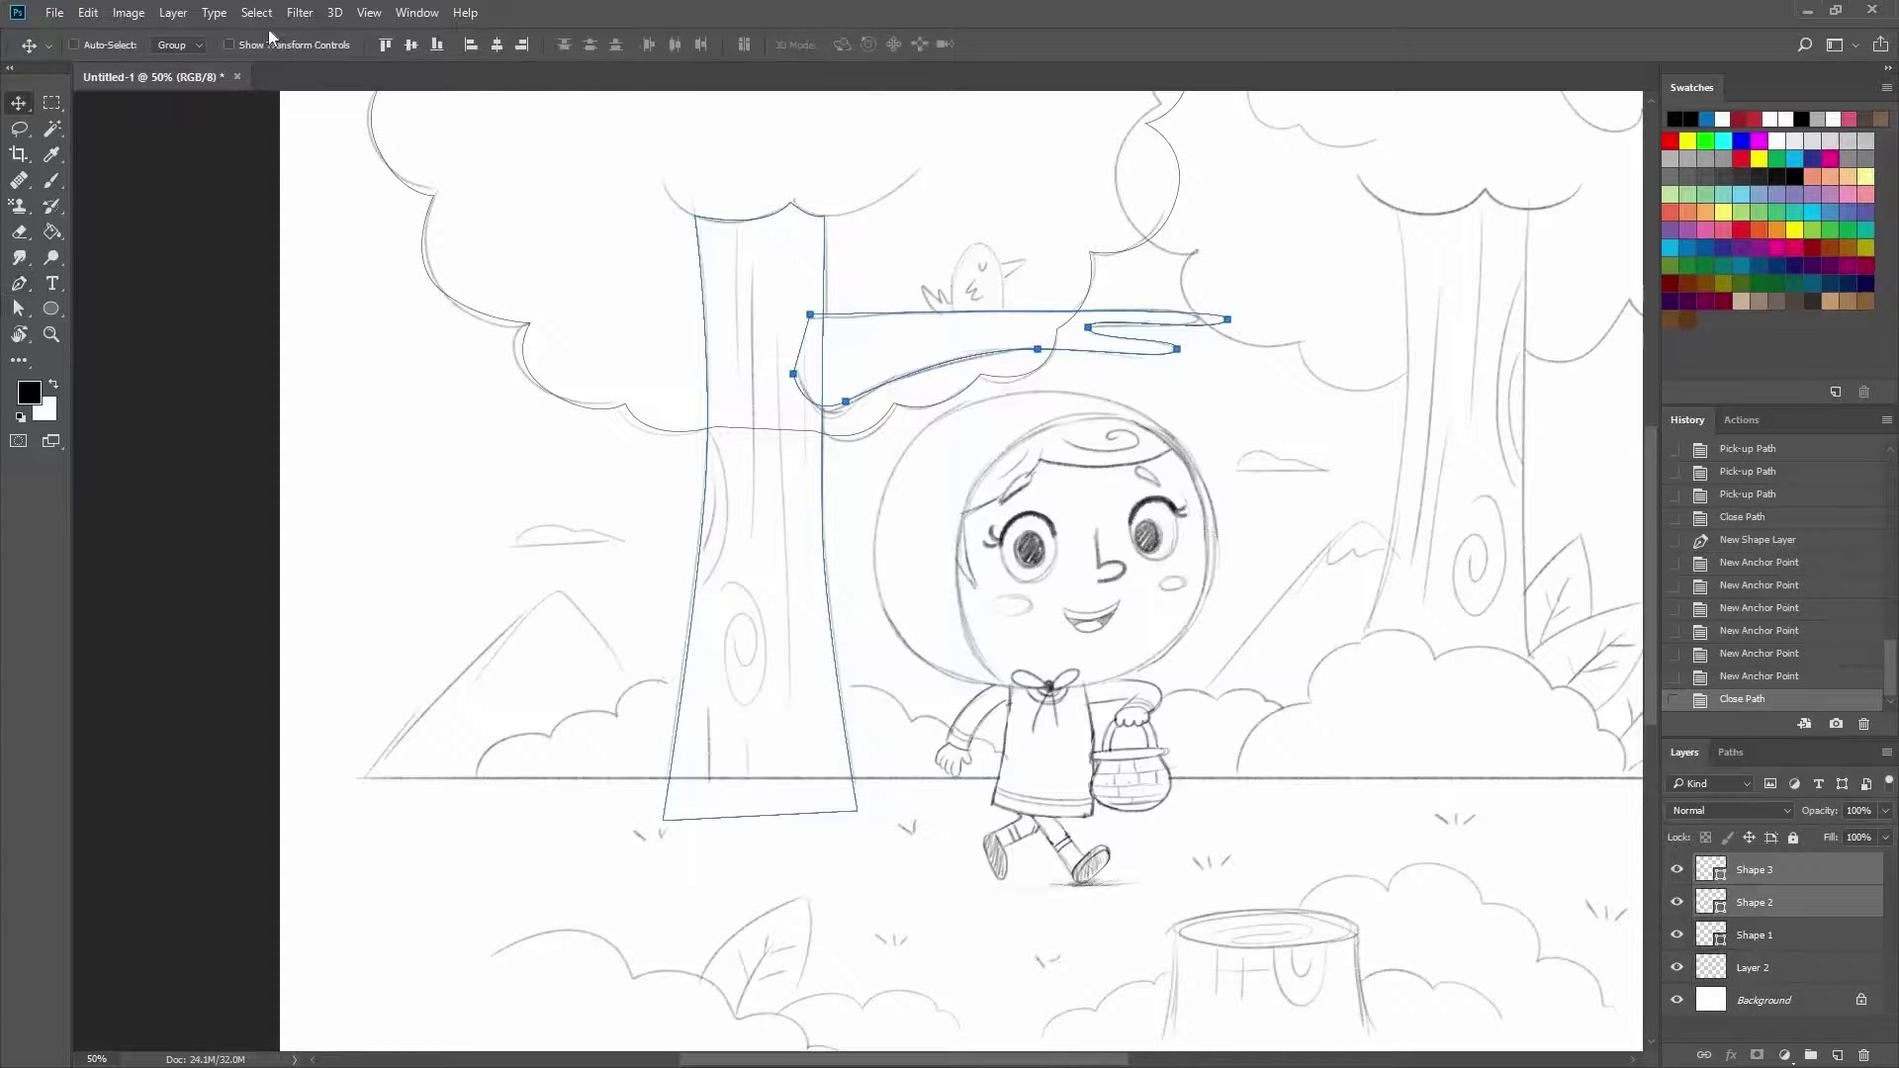
Unite the trunk and branch via Layer > Combine Shapes > Unite Shapes, undoing a stray move.
left_click(203, 14)
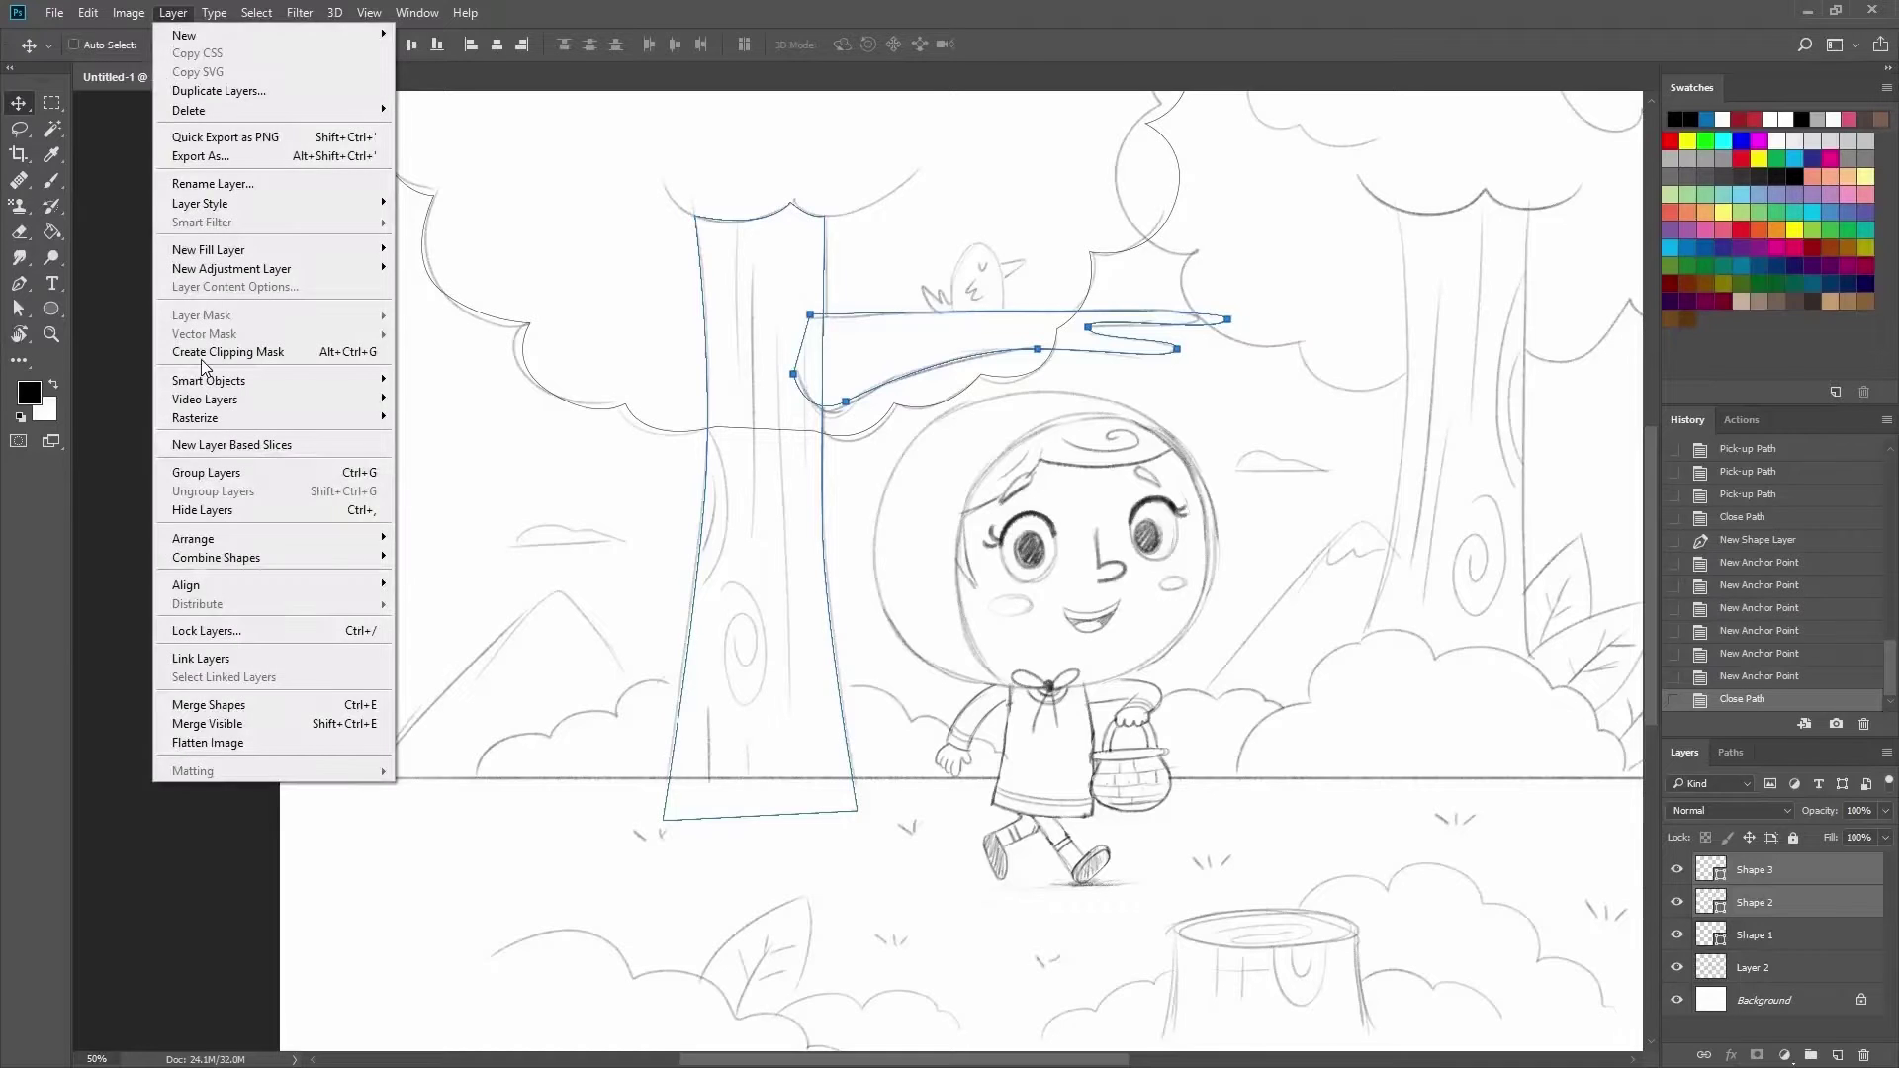
mouse_move(216, 556)
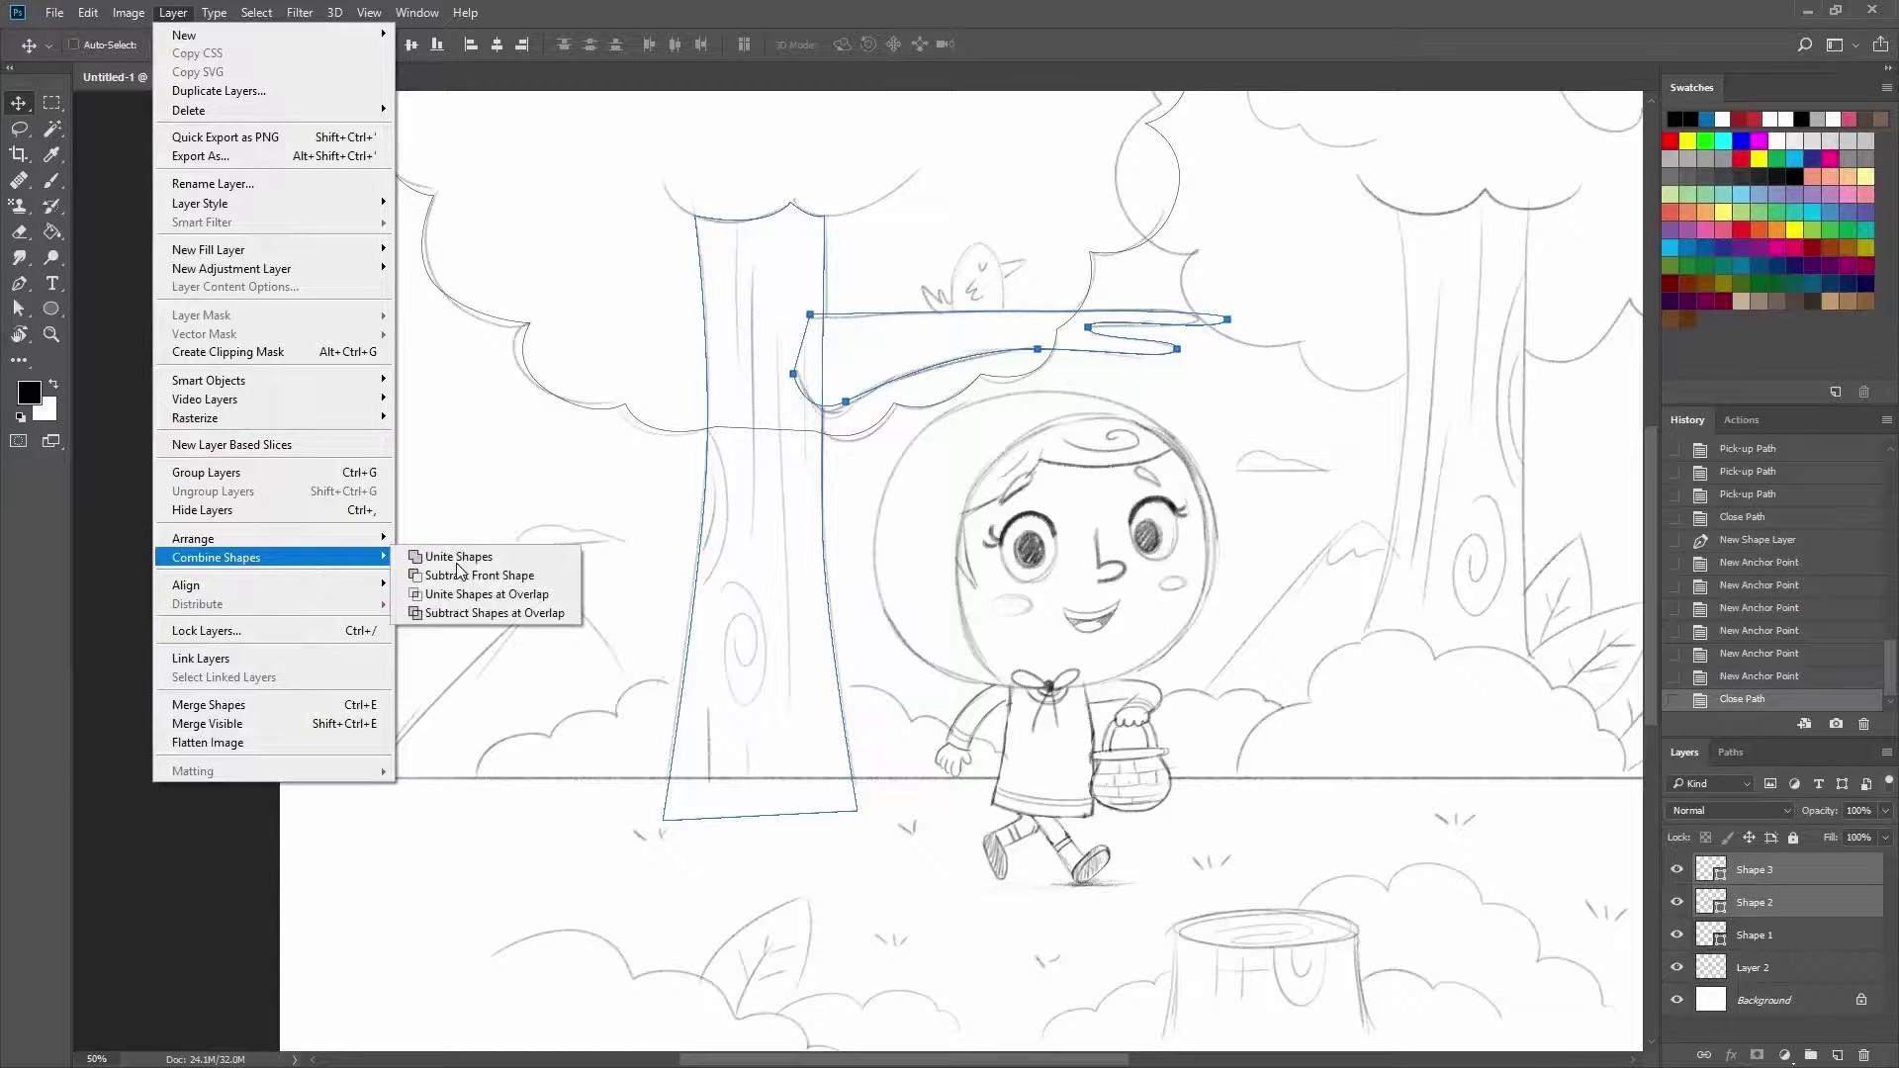
left_click(461, 560)
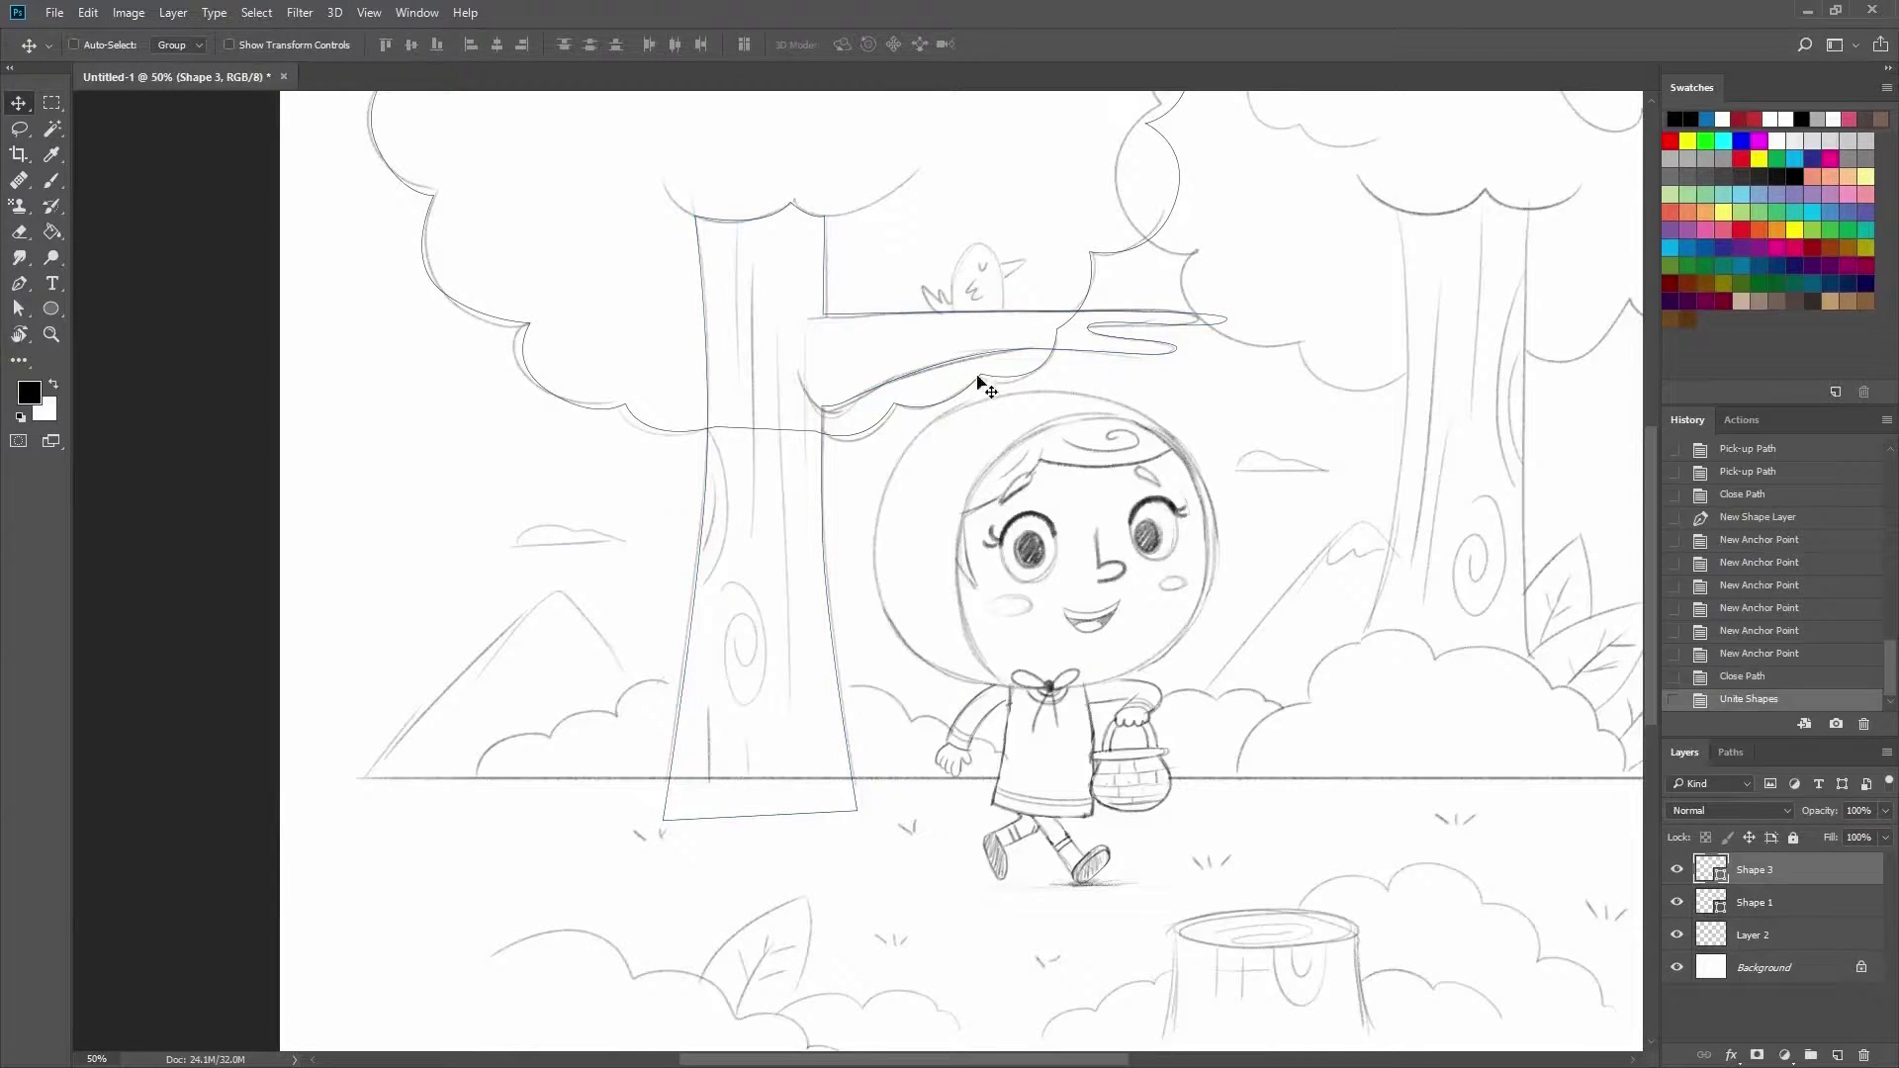
left_click_drag(888, 357, 721, 260)
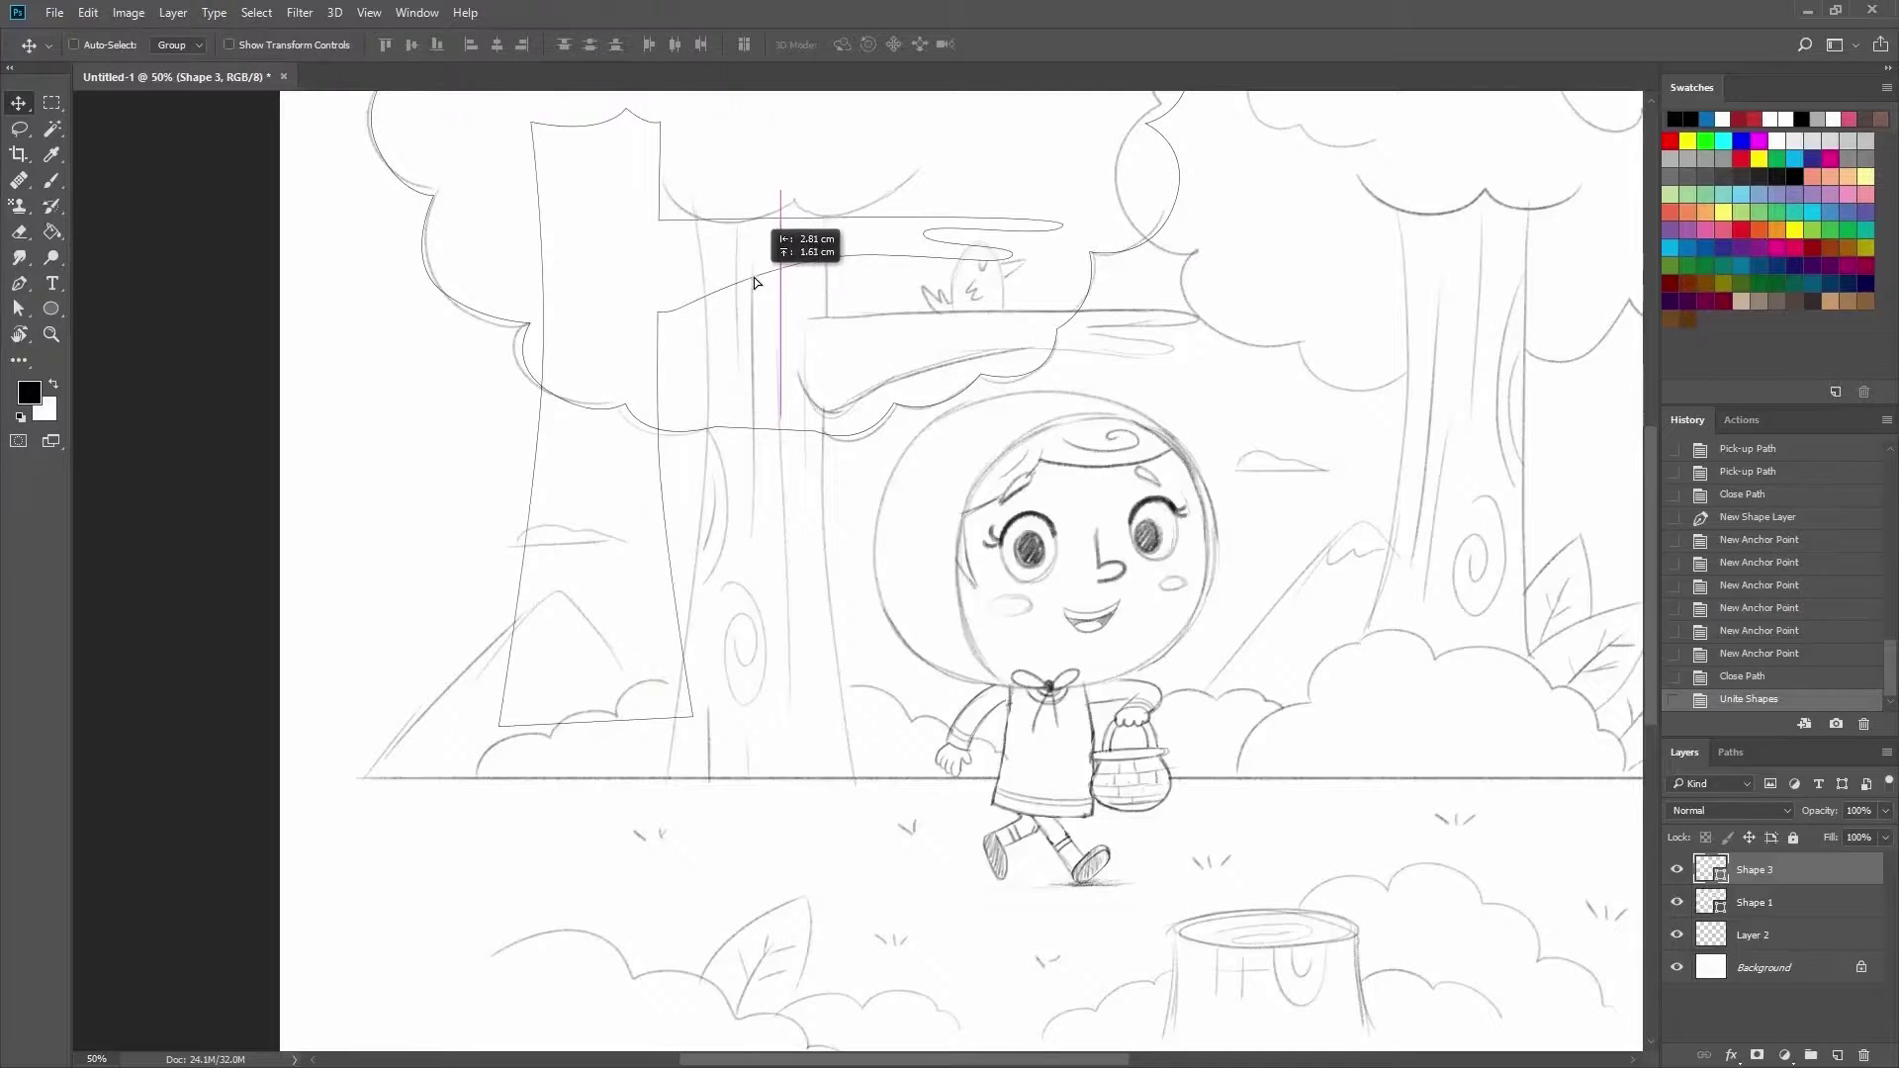
key("ctrl+z")
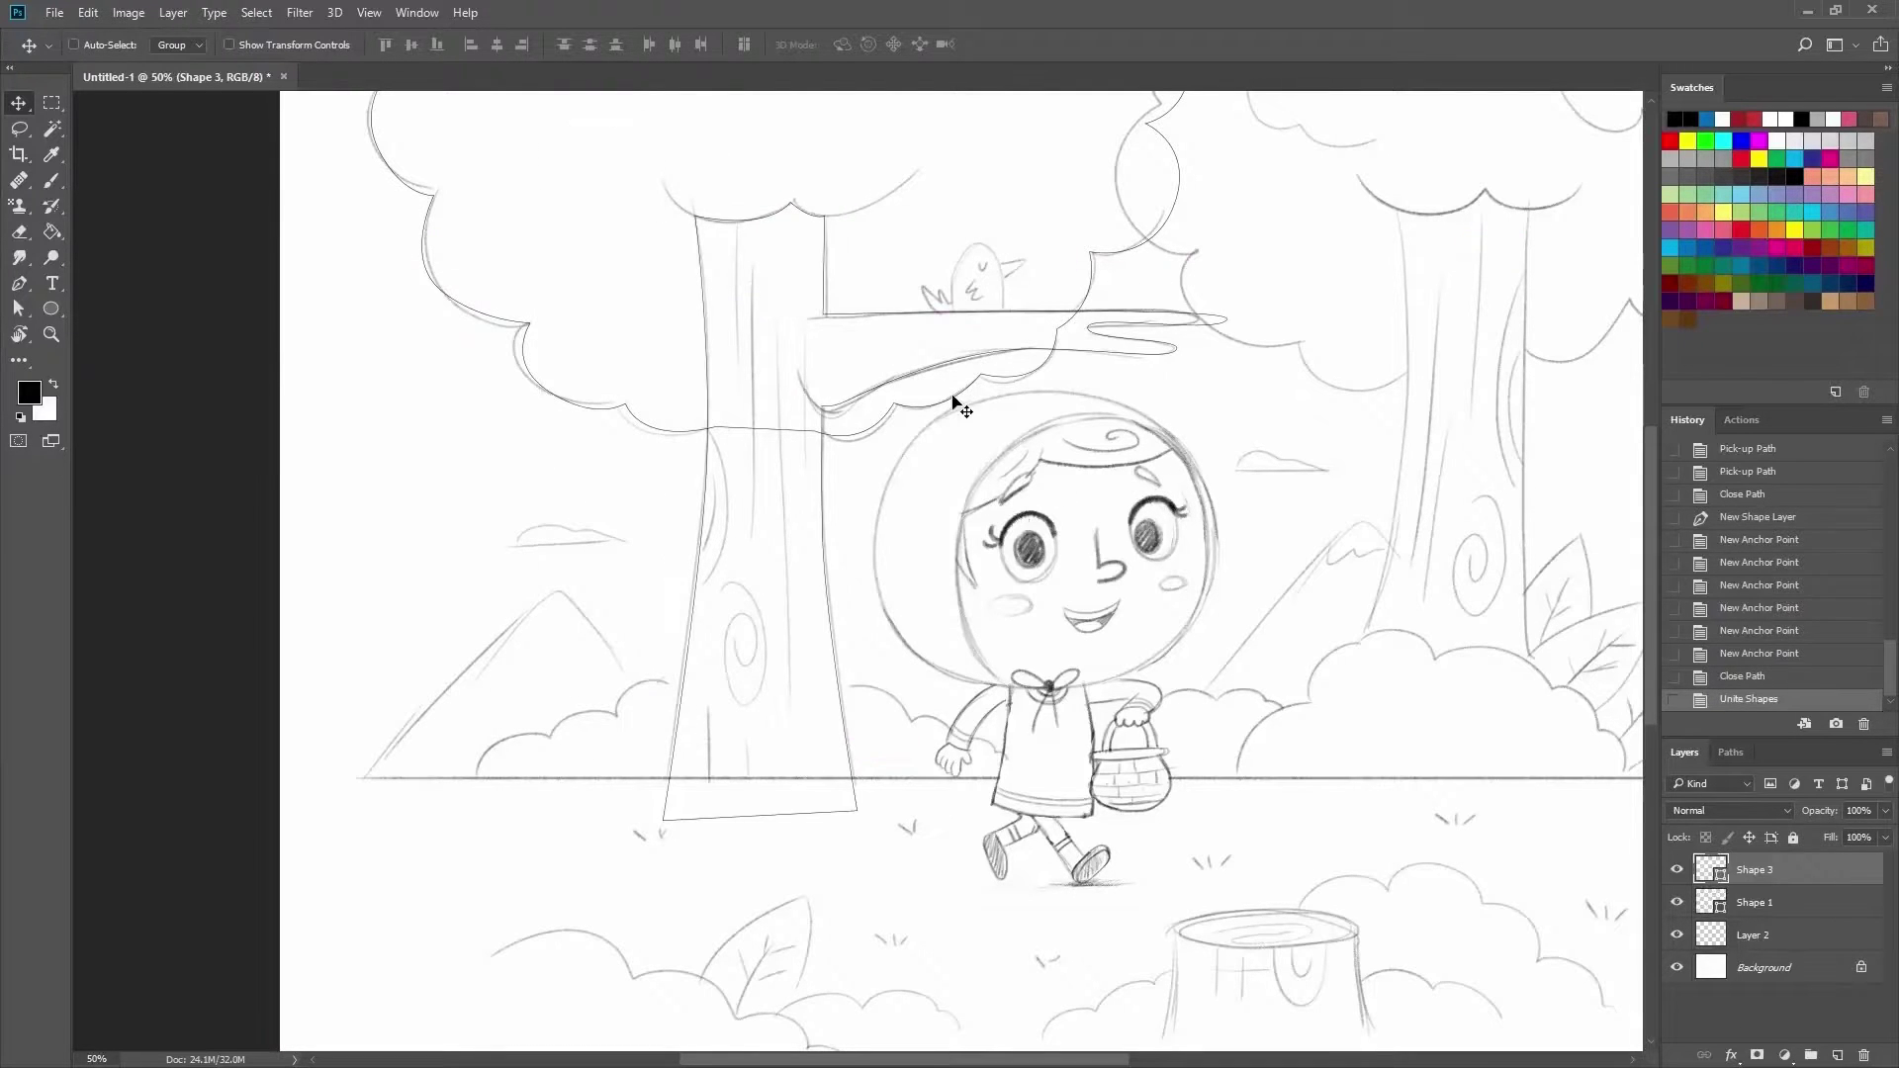
left_click_drag(815, 485, 804, 469)
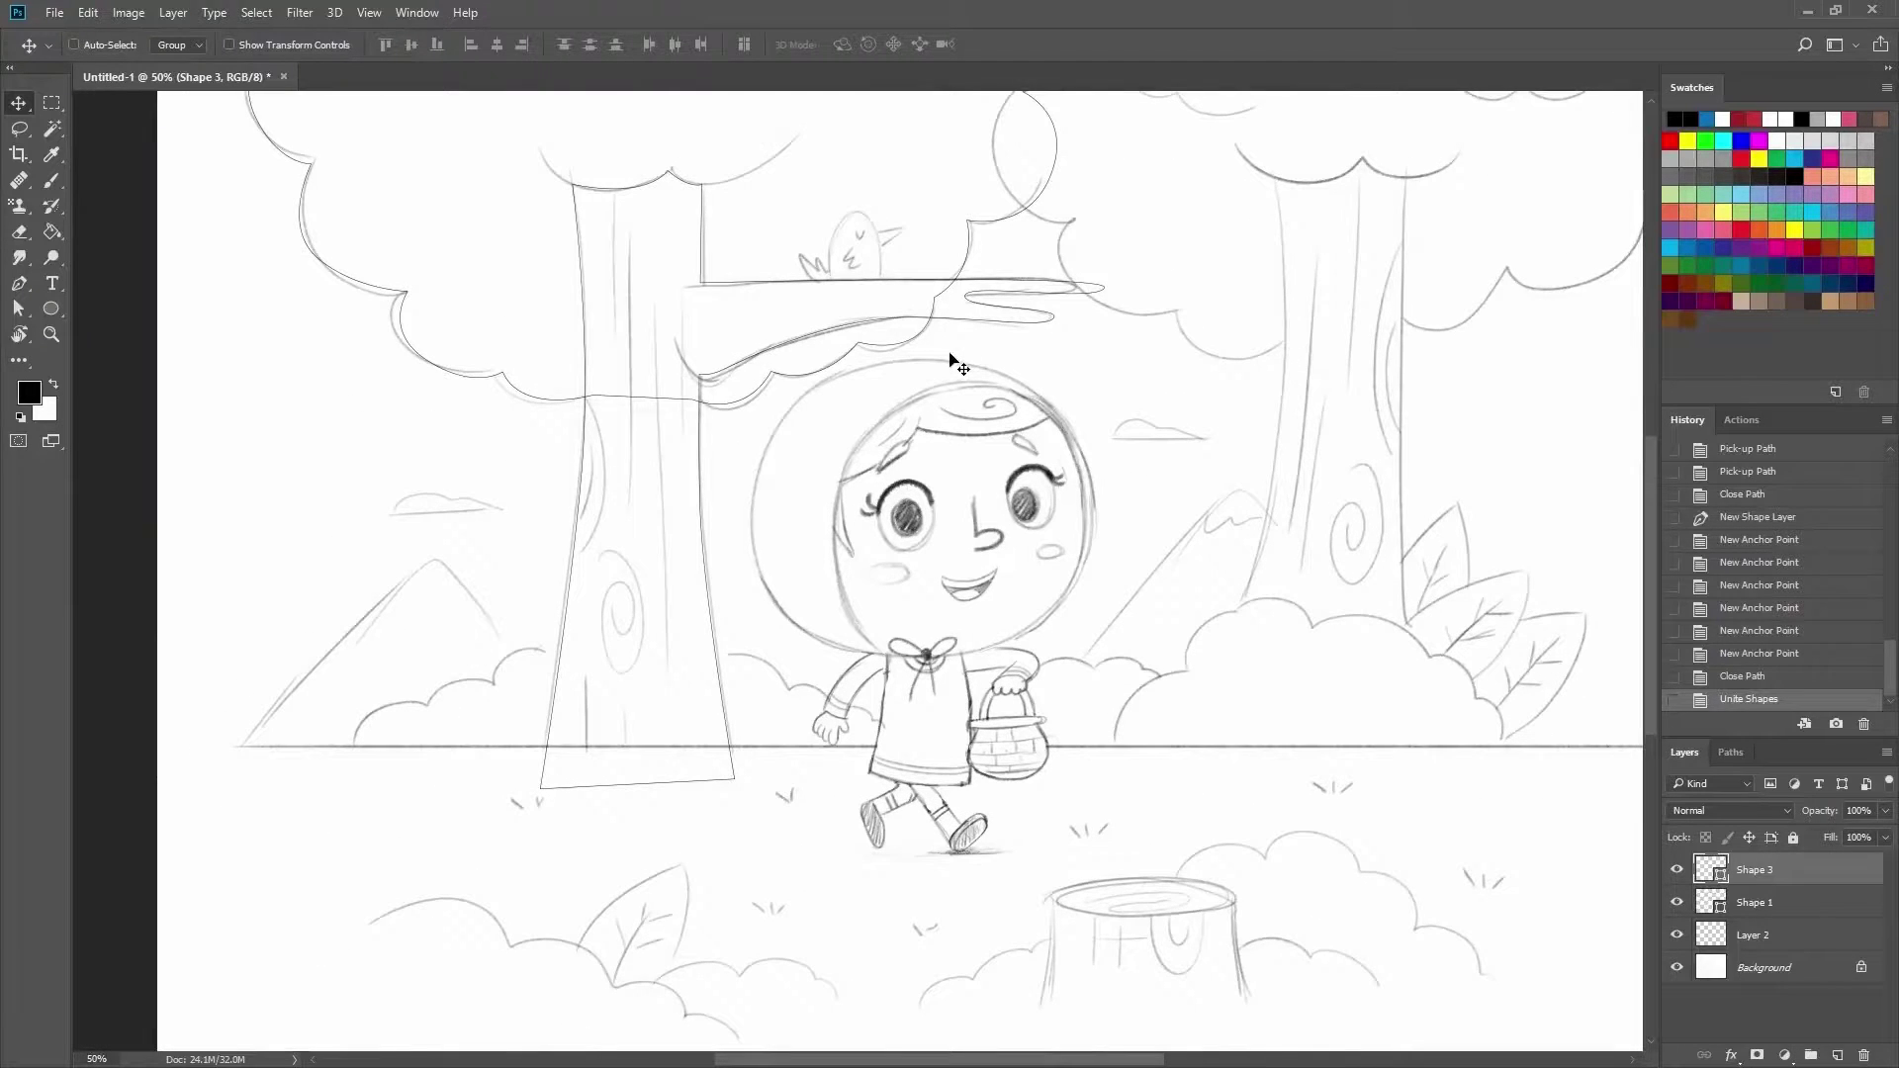
scroll(945, 355, "up", 3)
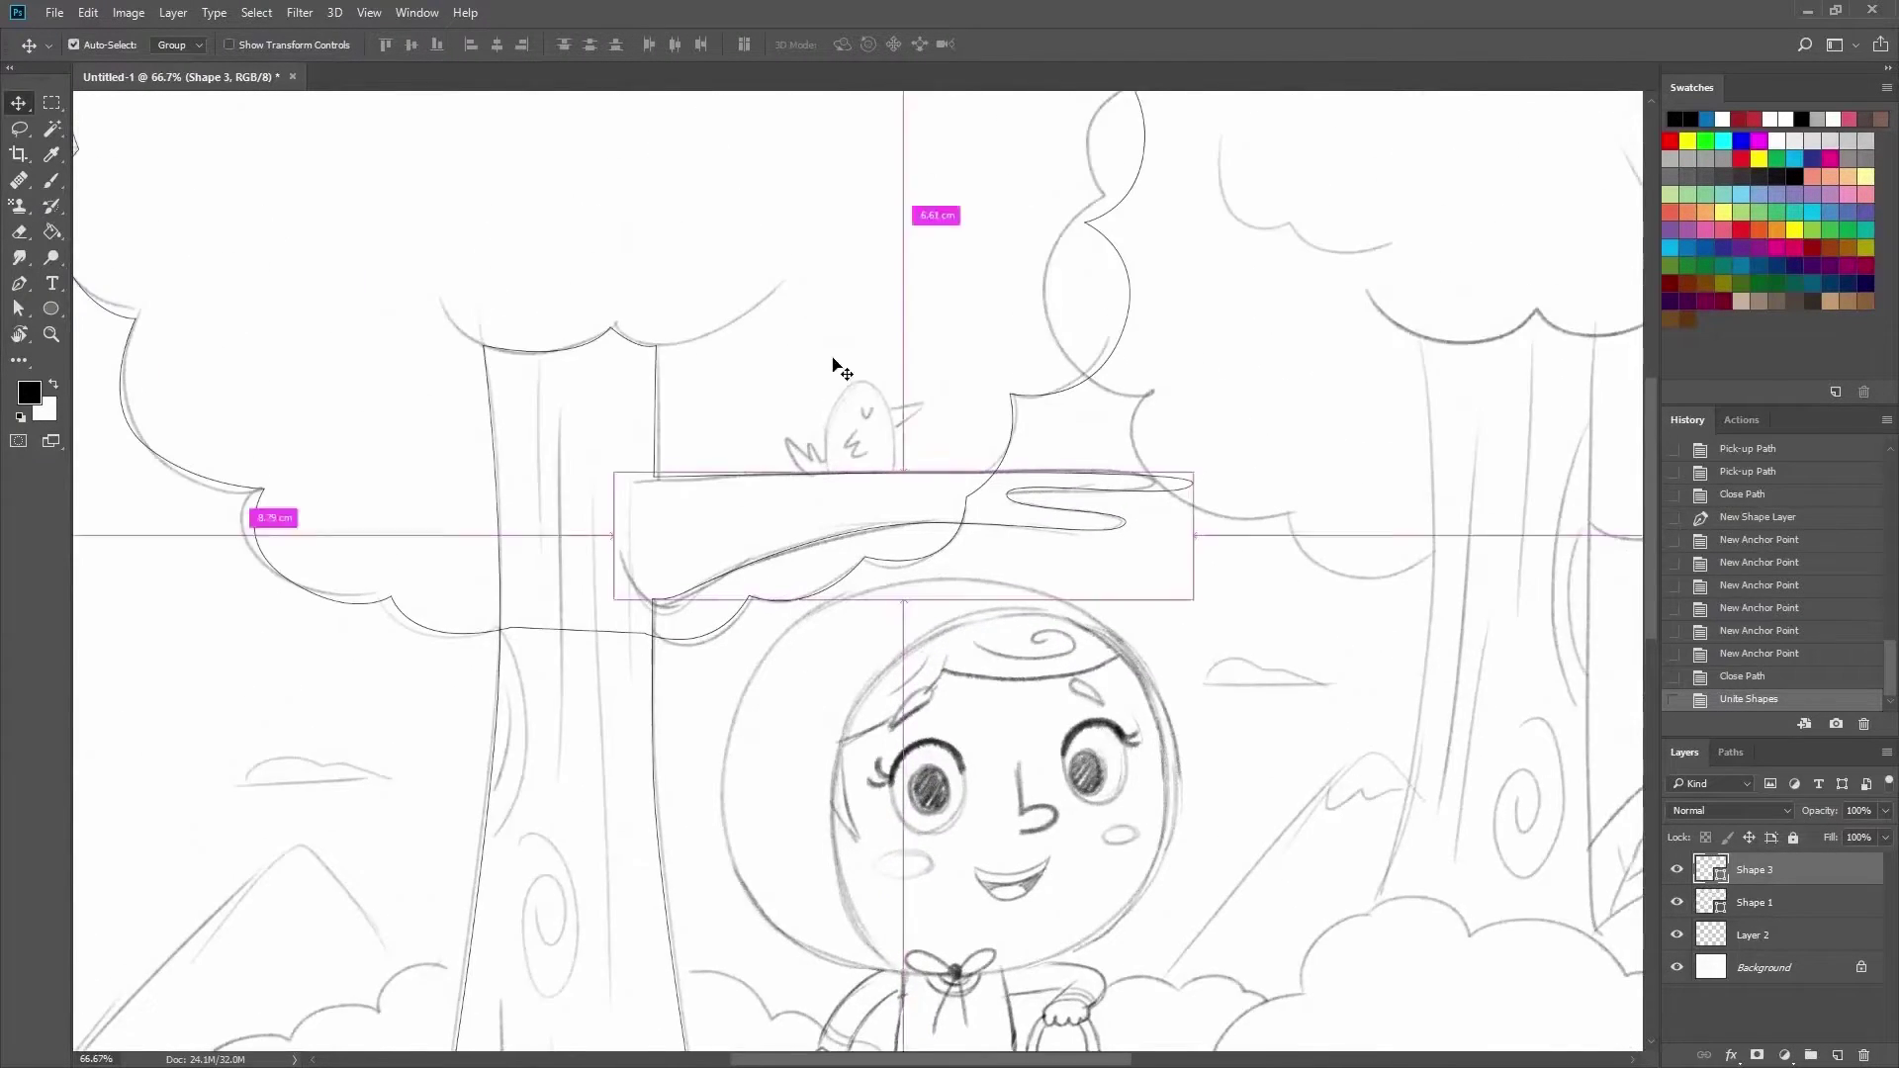
Trace the bird's body and wing as two closed shapes.
left_click(815, 441)
left_click(913, 452)
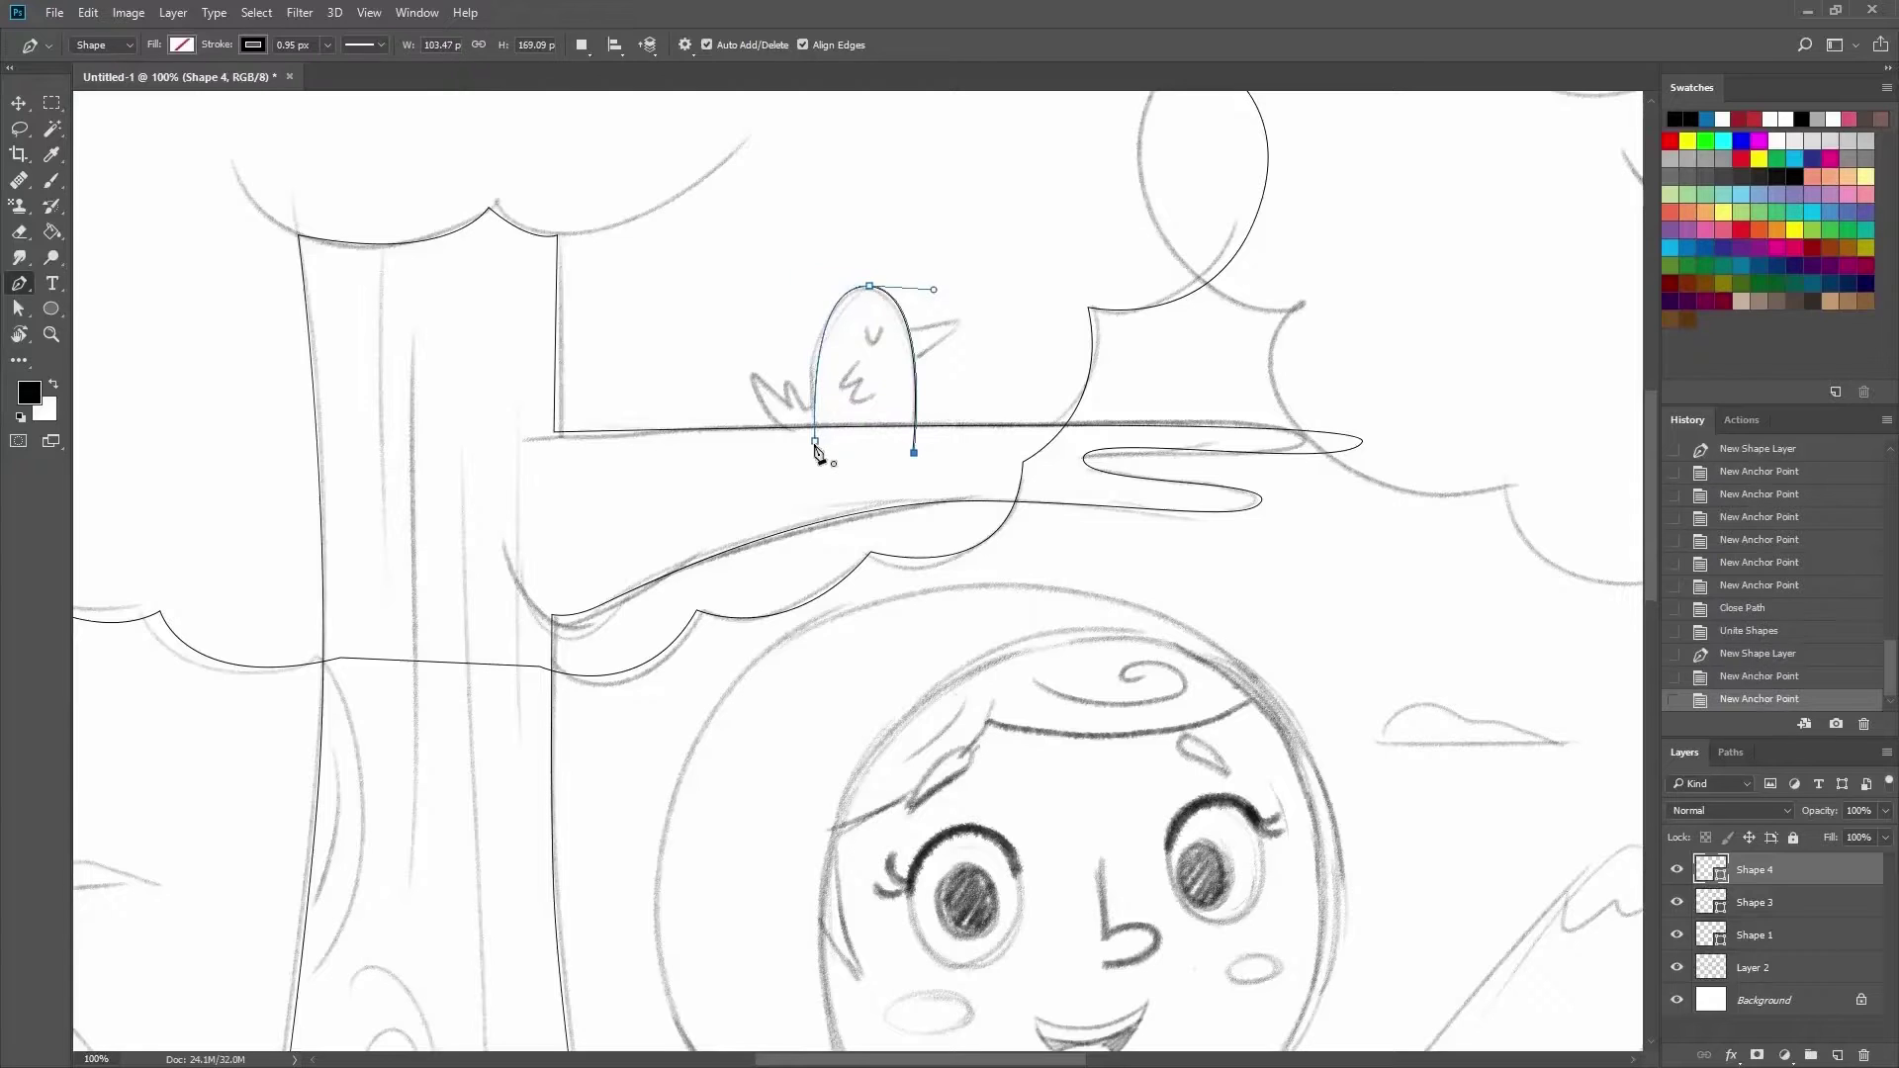
left_click(815, 442)
left_click(760, 381)
left_click(784, 436)
left_click(798, 381)
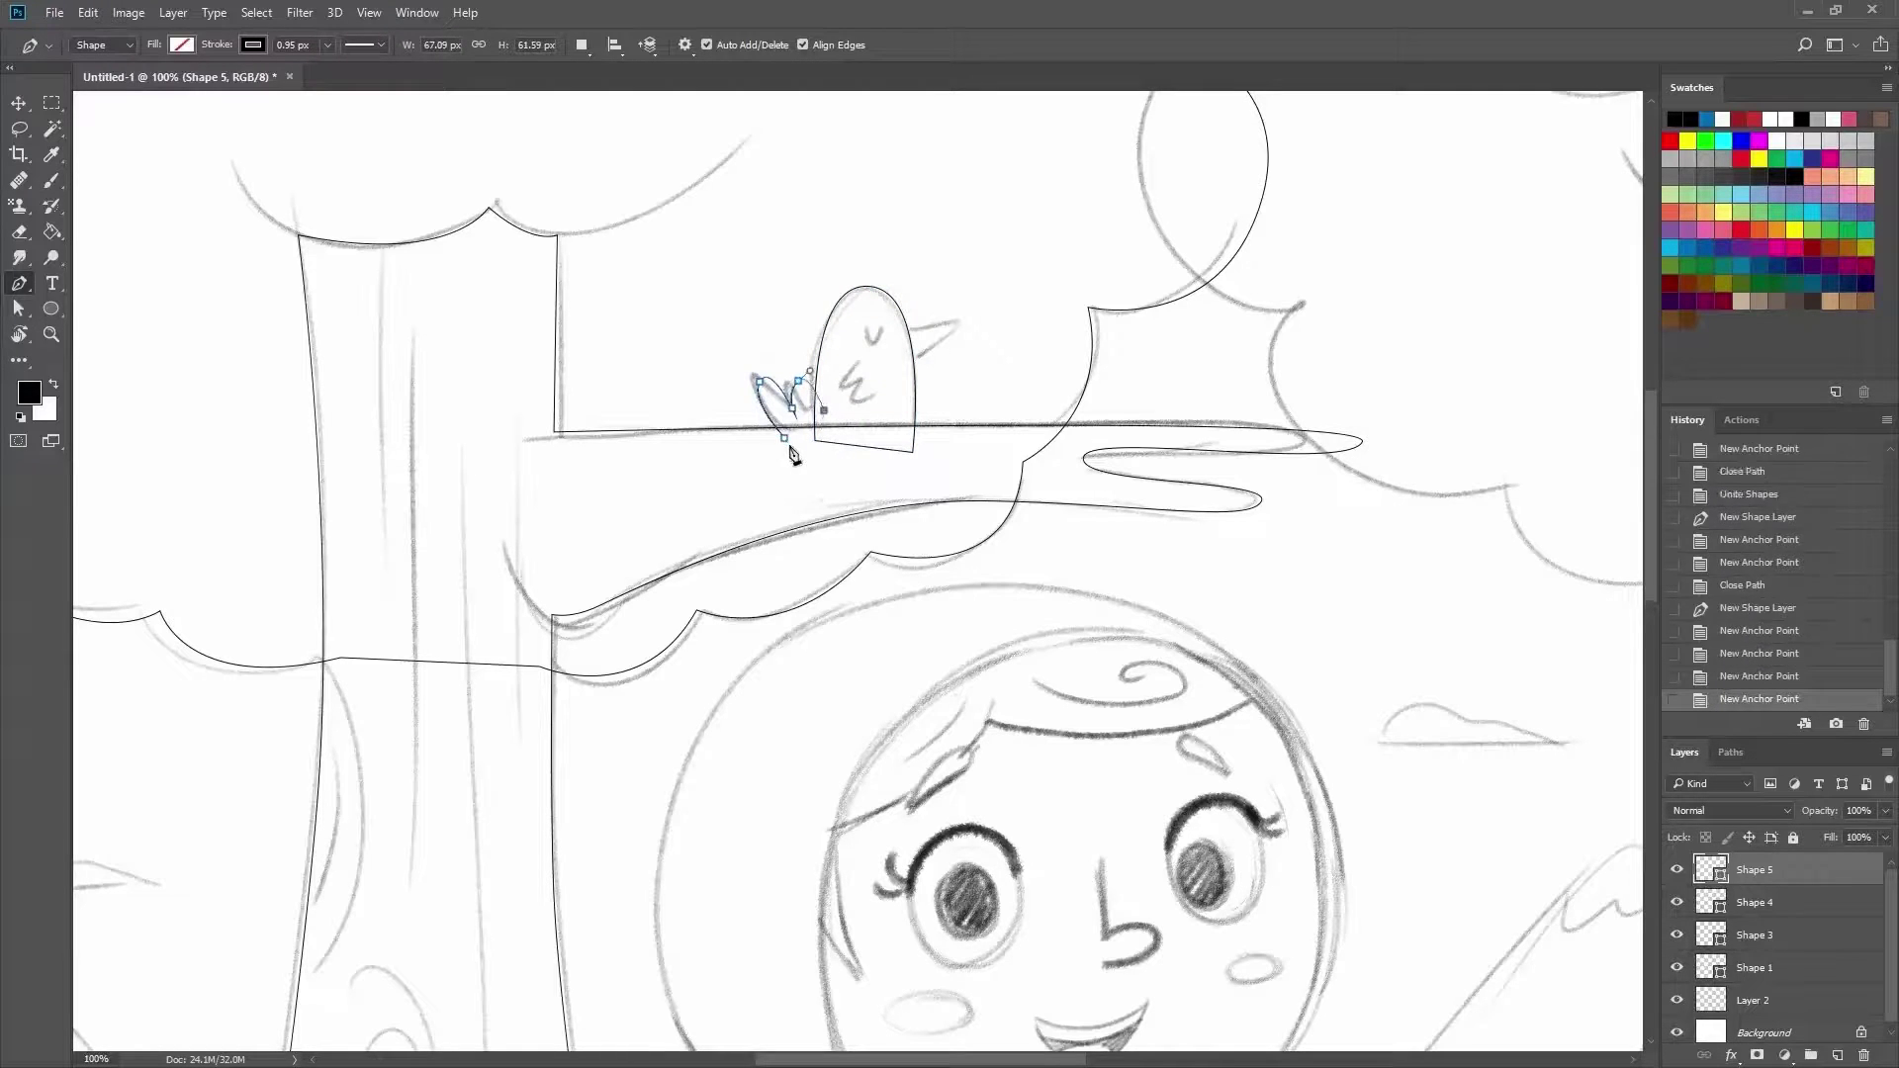
left_click(817, 447)
Outline the bird's beak as a closed shape and drag its anchors to match the sketch.
left_click(760, 381)
left_click(897, 371)
left_click(960, 321)
left_click(894, 338)
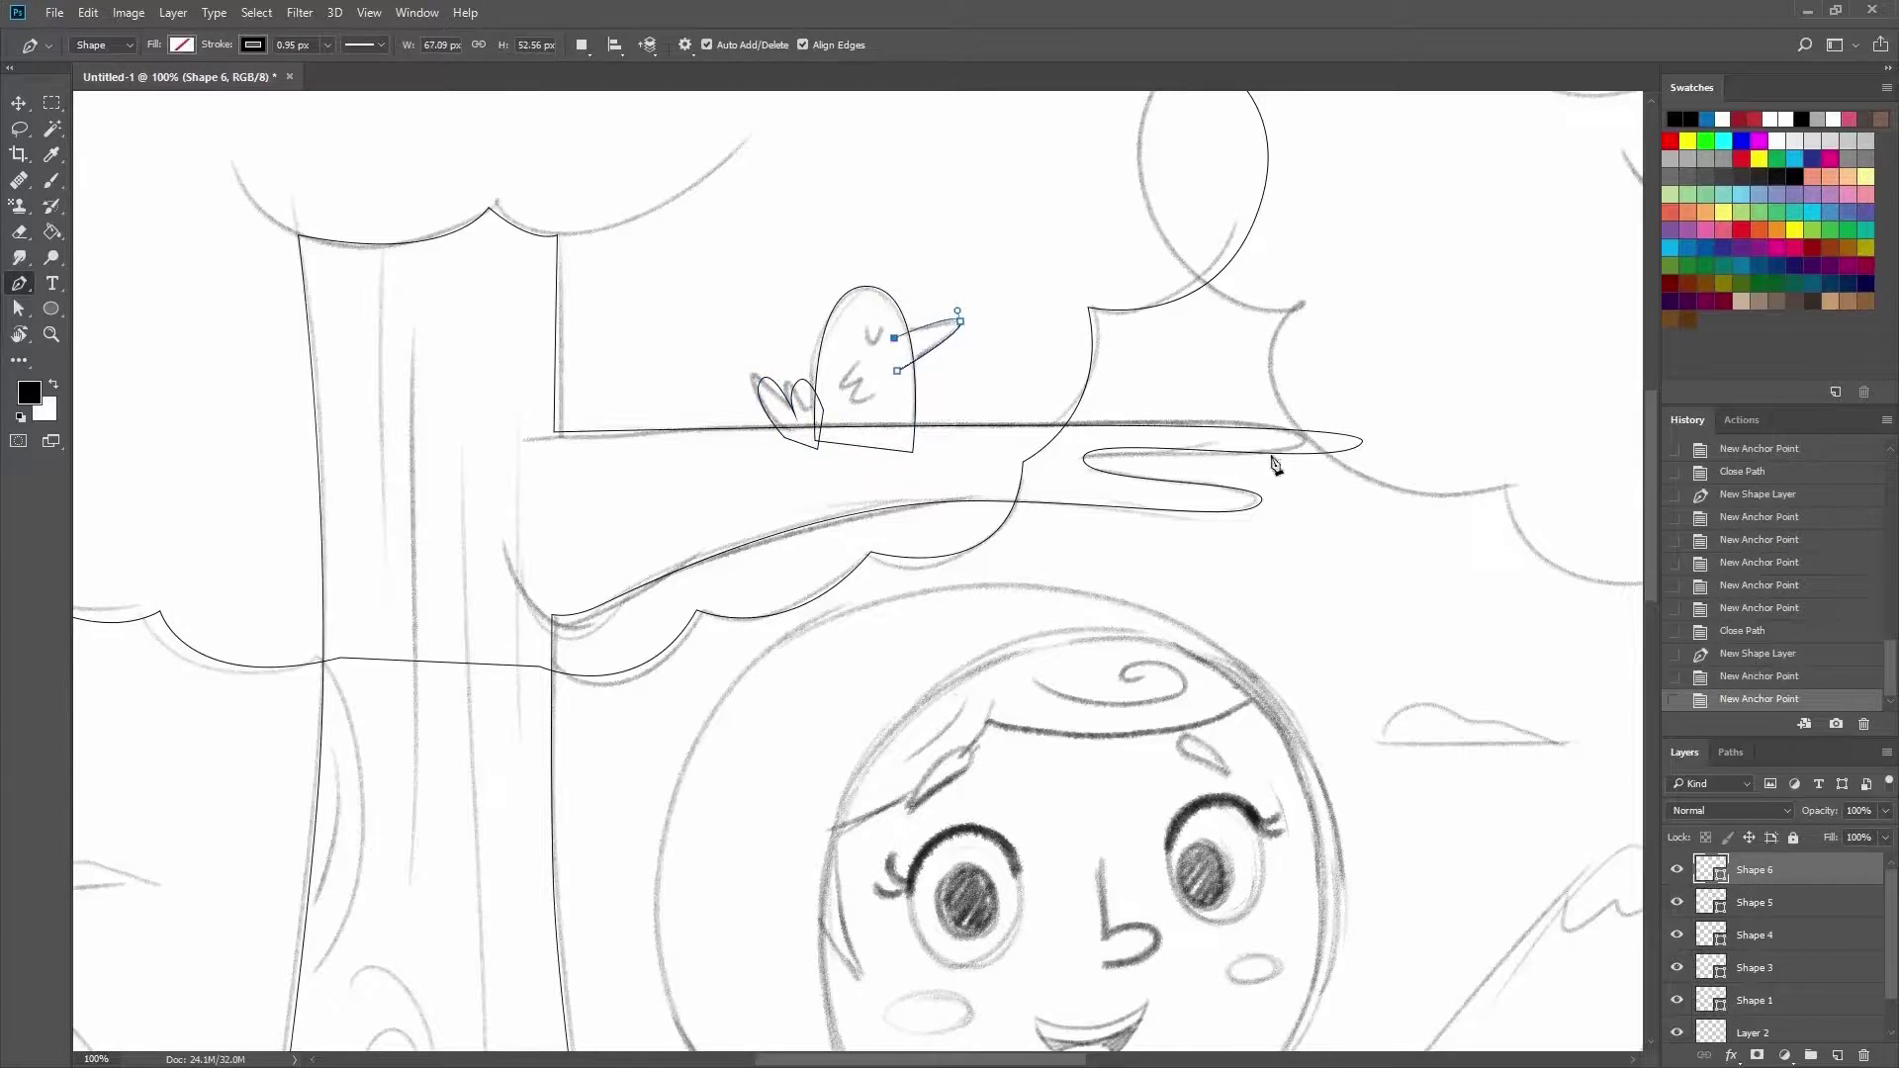
left_click(897, 371)
key("a")
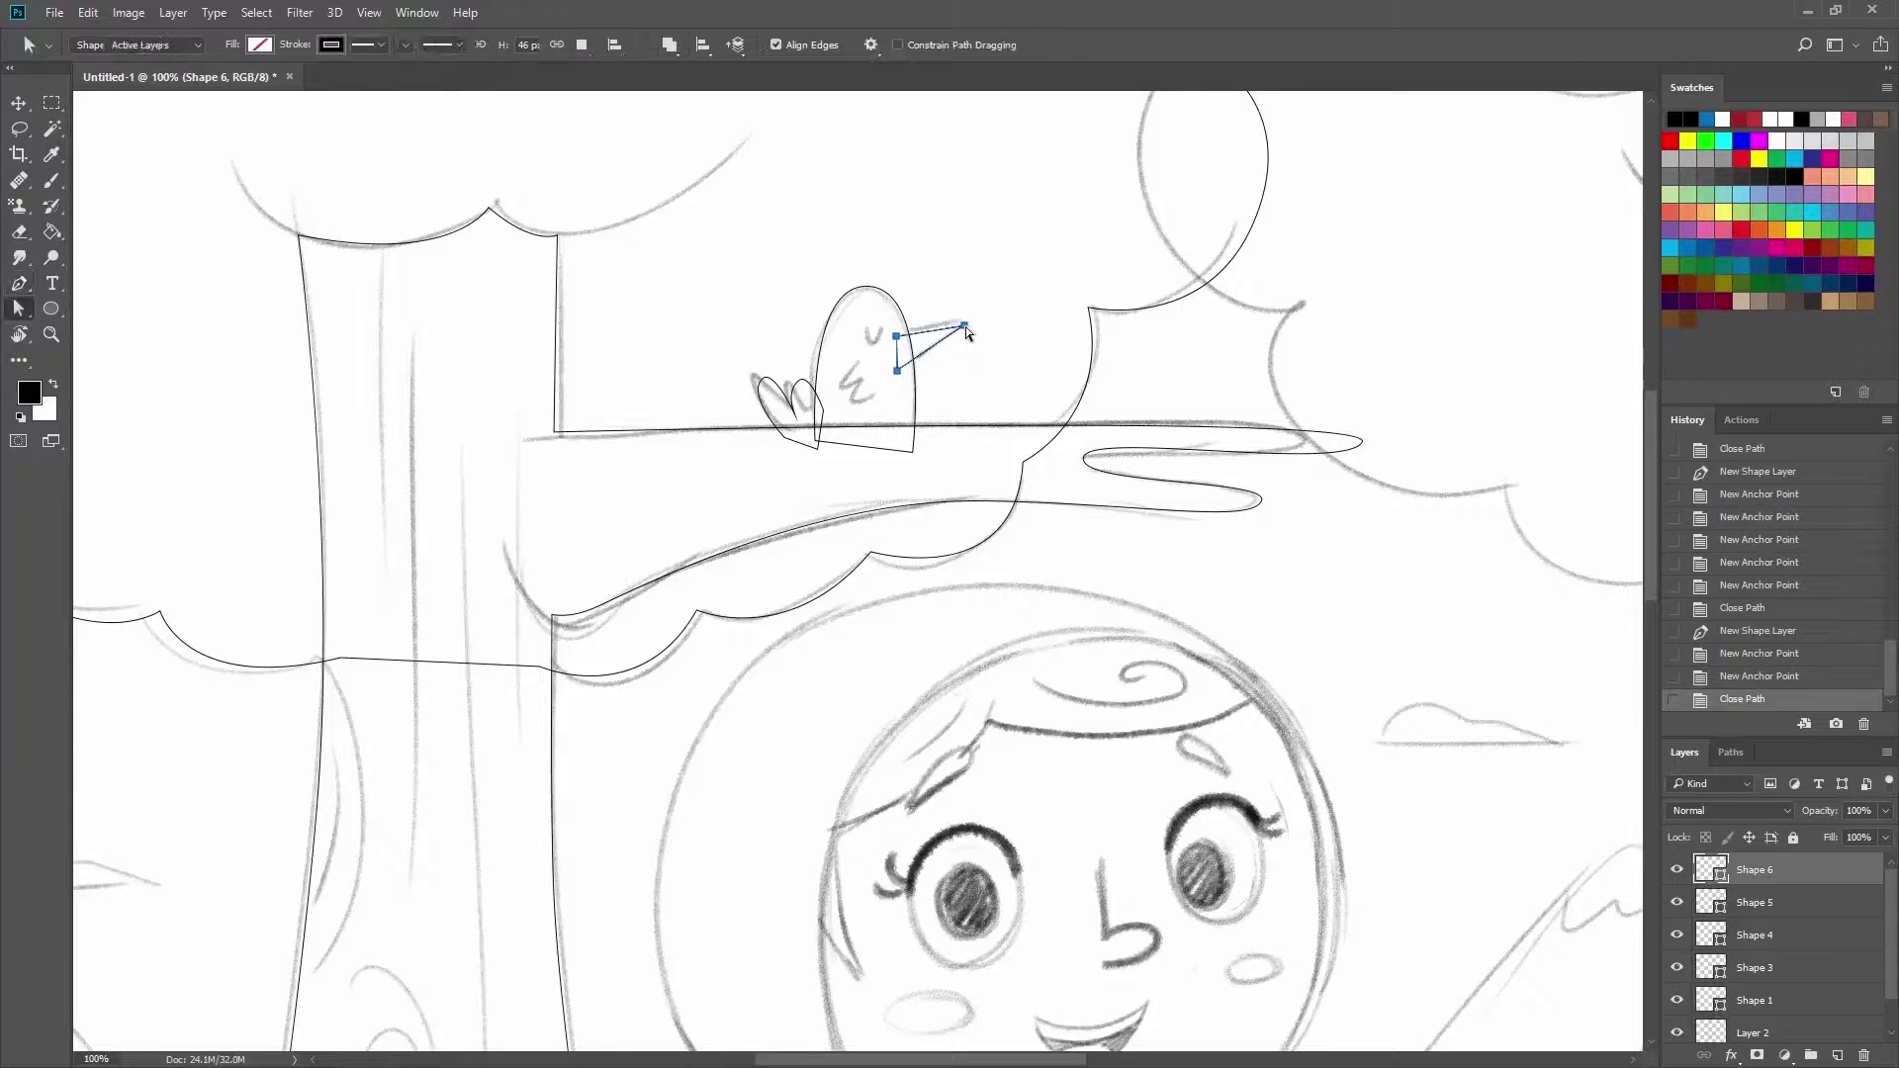
mouse_move(966, 329)
left_mouse_down()
mouse_move(978, 345)
mouse_move(912, 382)
left_mouse_up()
Zoom out to the whole scene and toggle the Shape 1 layer's visibility.
scroll(1071, 406, "down", 5)
scroll(1072, 406, "left", 10)
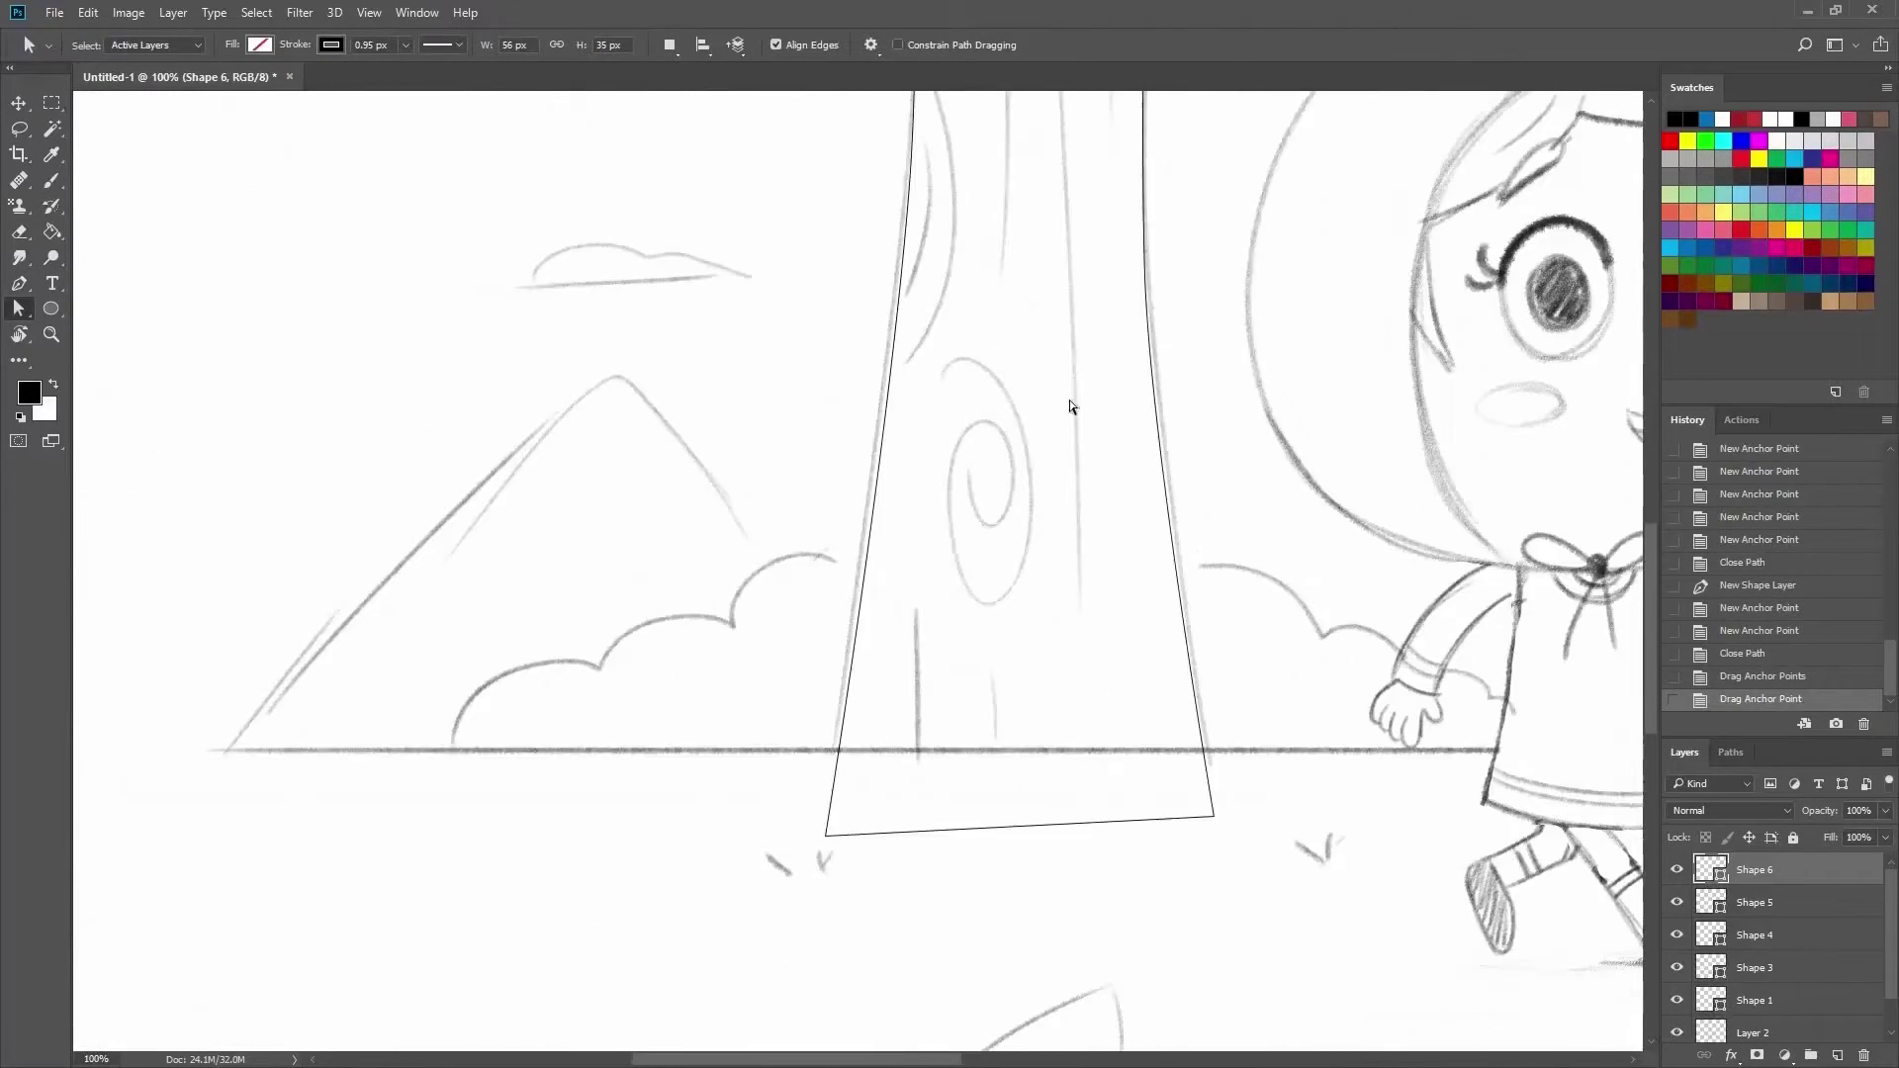
key("ctrl+minus")
key("ctrl+minus")
scroll(1741, 950, "down", 1)
left_click(1677, 961)
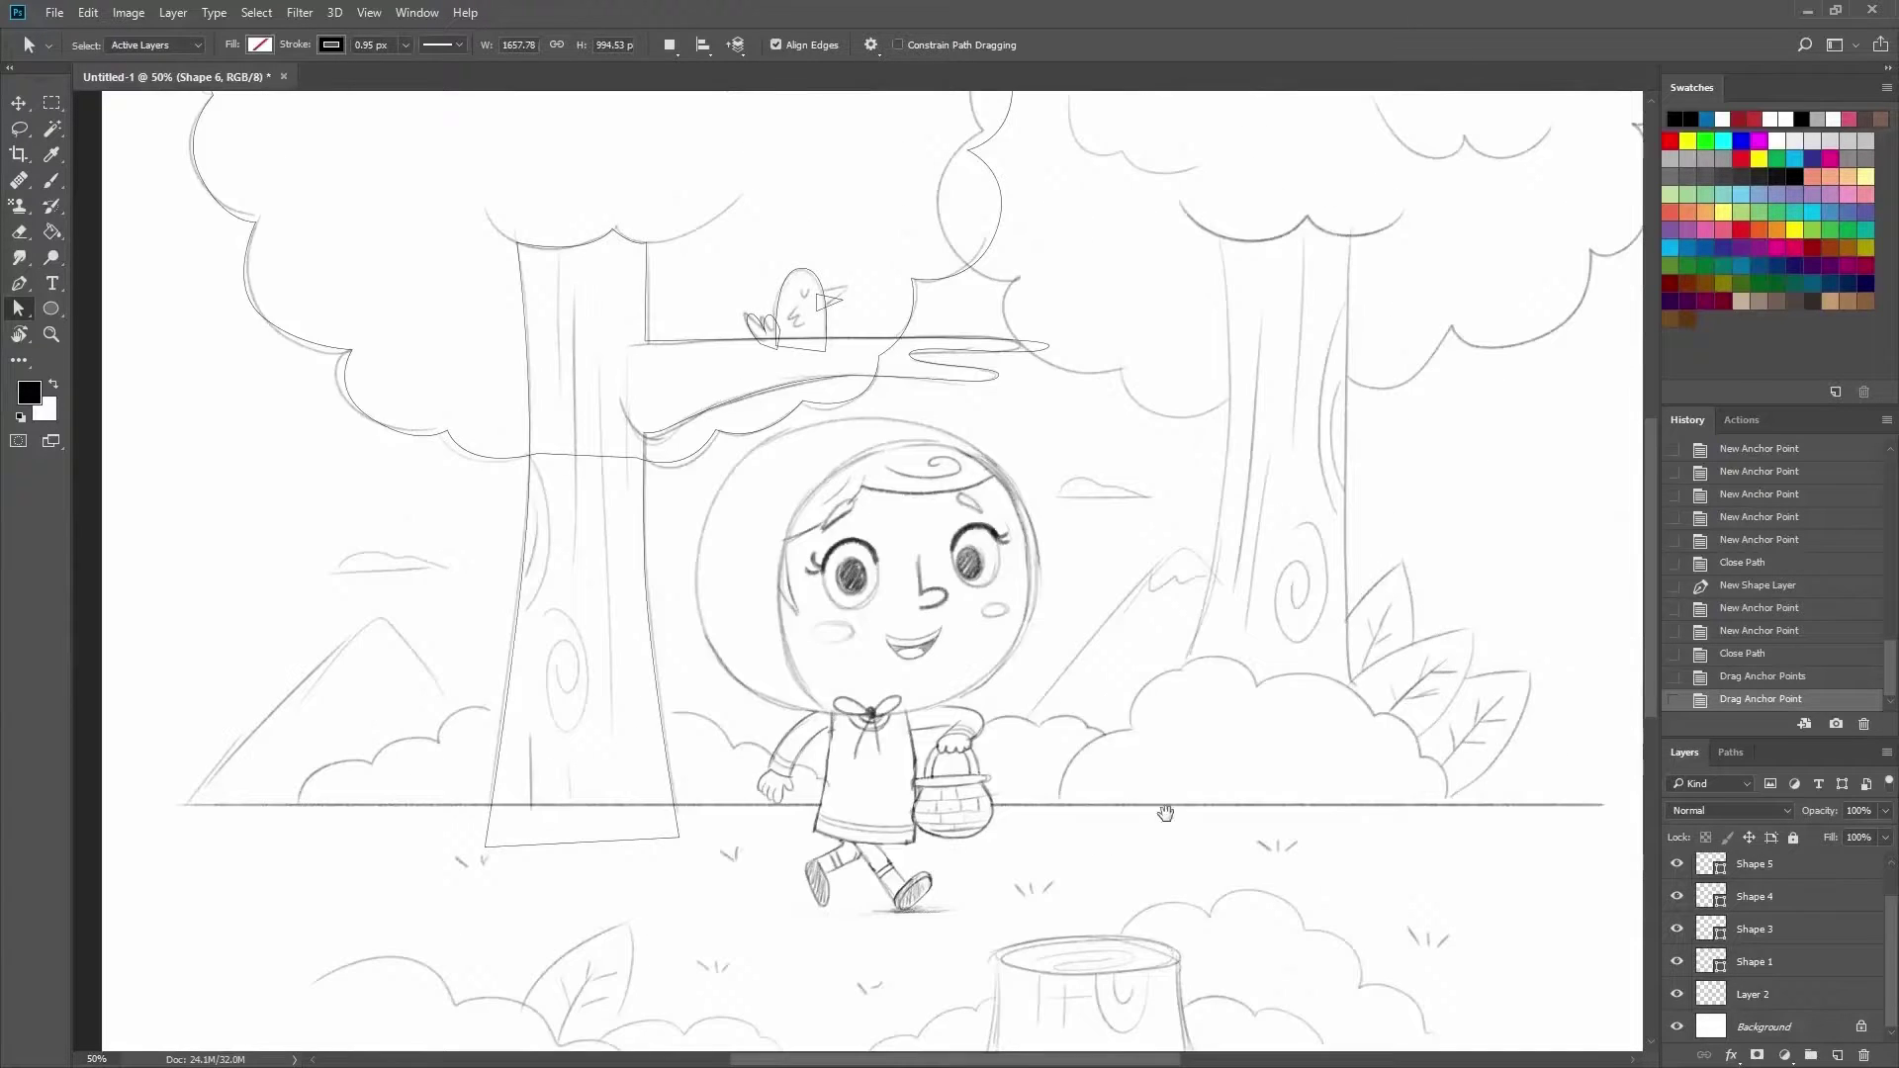
Zoom in on the lower left and trace the bumpy bush outline as a closed Pen shape.
scroll(1217, 708, "left", 5)
key("ctrl+plus")
key("p")
left_click(583, 742)
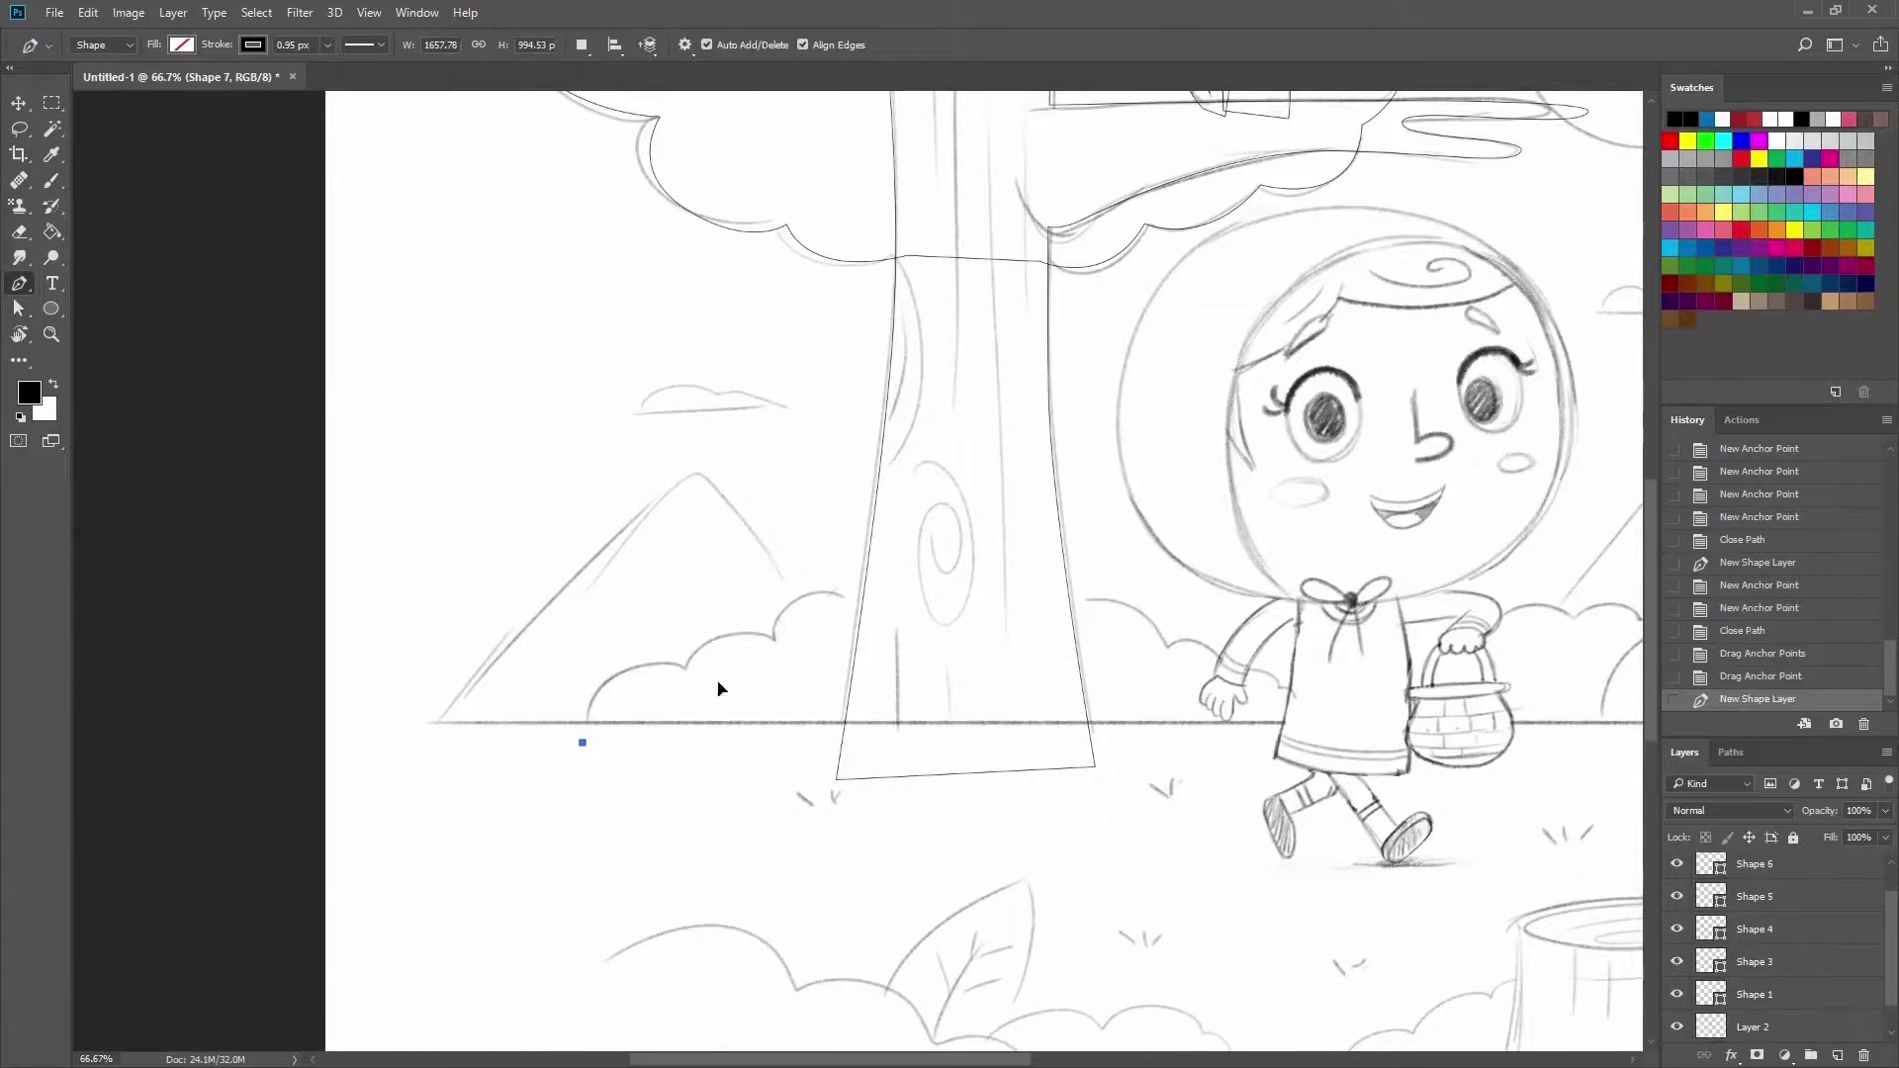
left_click_drag(685, 670, 776, 692)
left_click(773, 644)
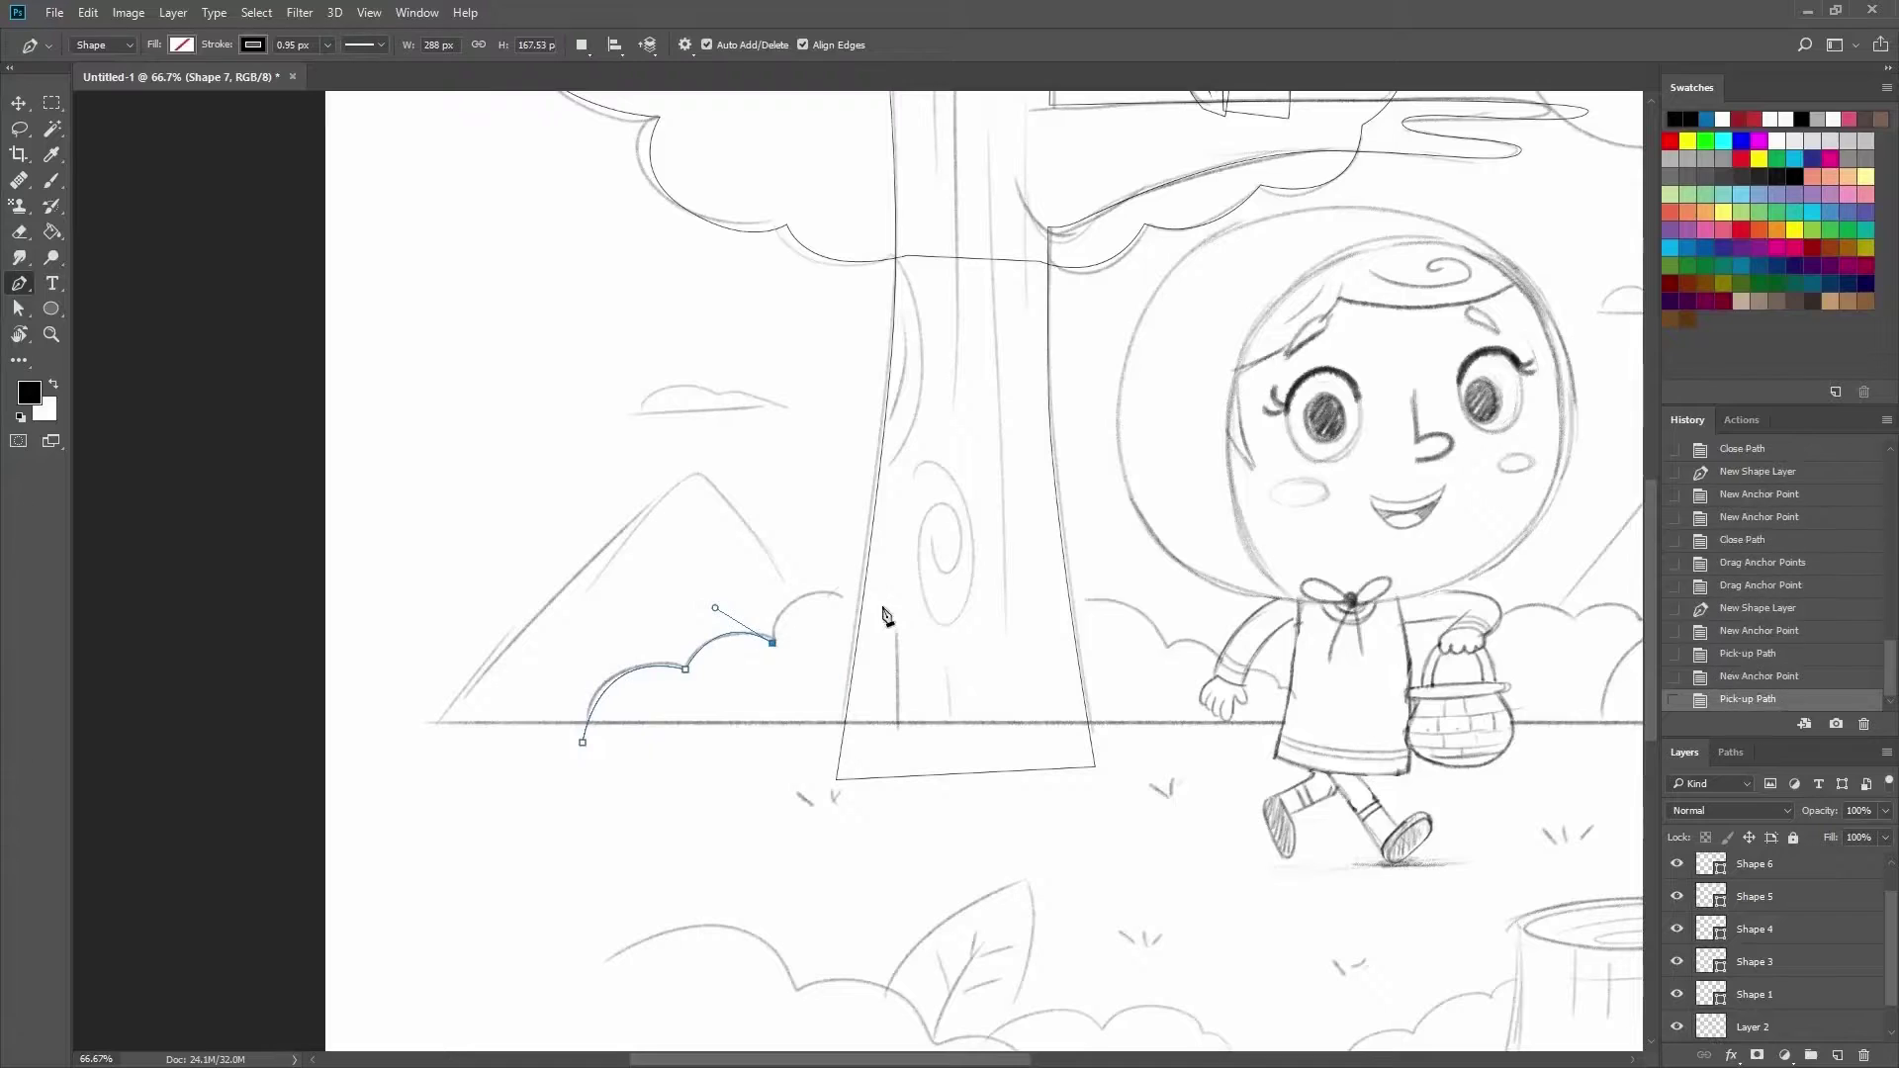
left_click_drag(930, 646, 932, 648)
left_click(1051, 594)
mouse_move(1163, 647)
left_mouse_down()
mouse_move(1165, 692)
mouse_move(1249, 711)
left_mouse_up()
left_click(1298, 713)
left_click(1272, 768)
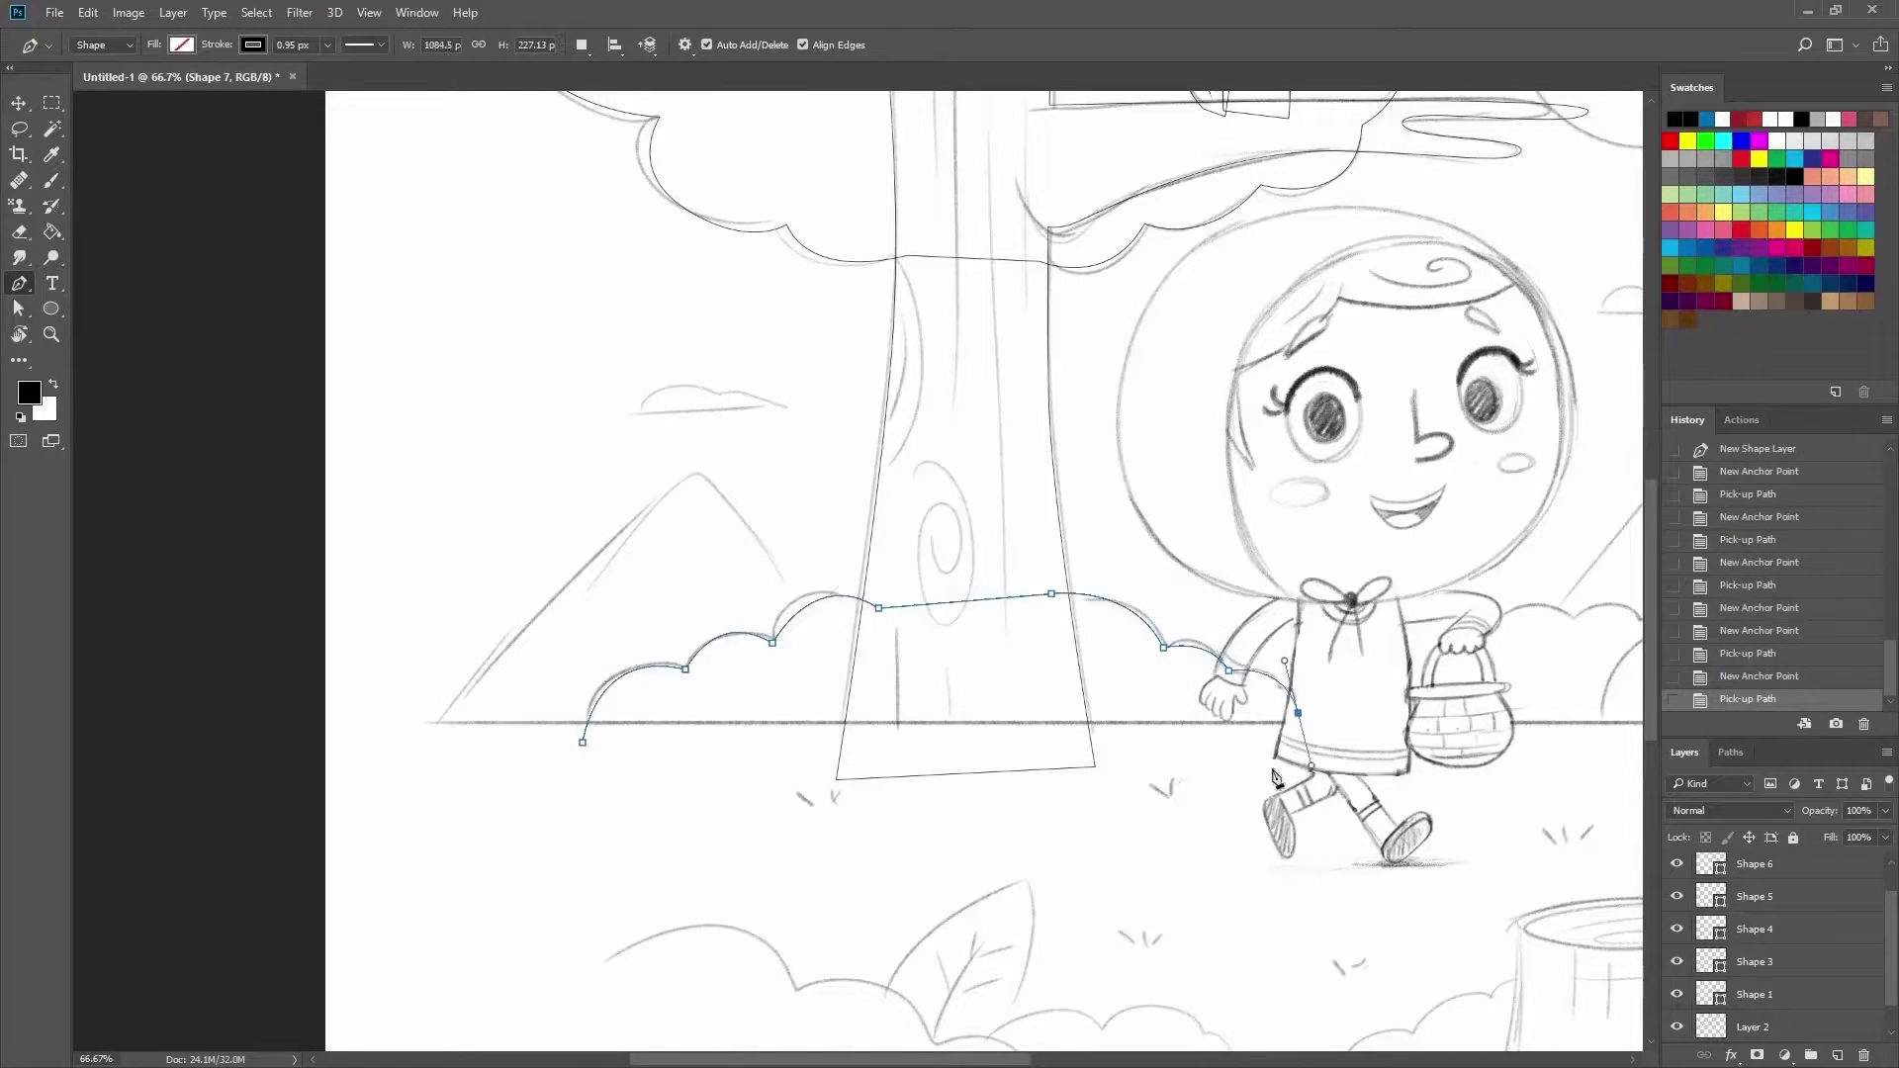
left_click(583, 742)
Trace the left mountain as a closed triangle shape.
left_click(417, 748)
left_click_drag(702, 478, 746, 517)
left_click(945, 783)
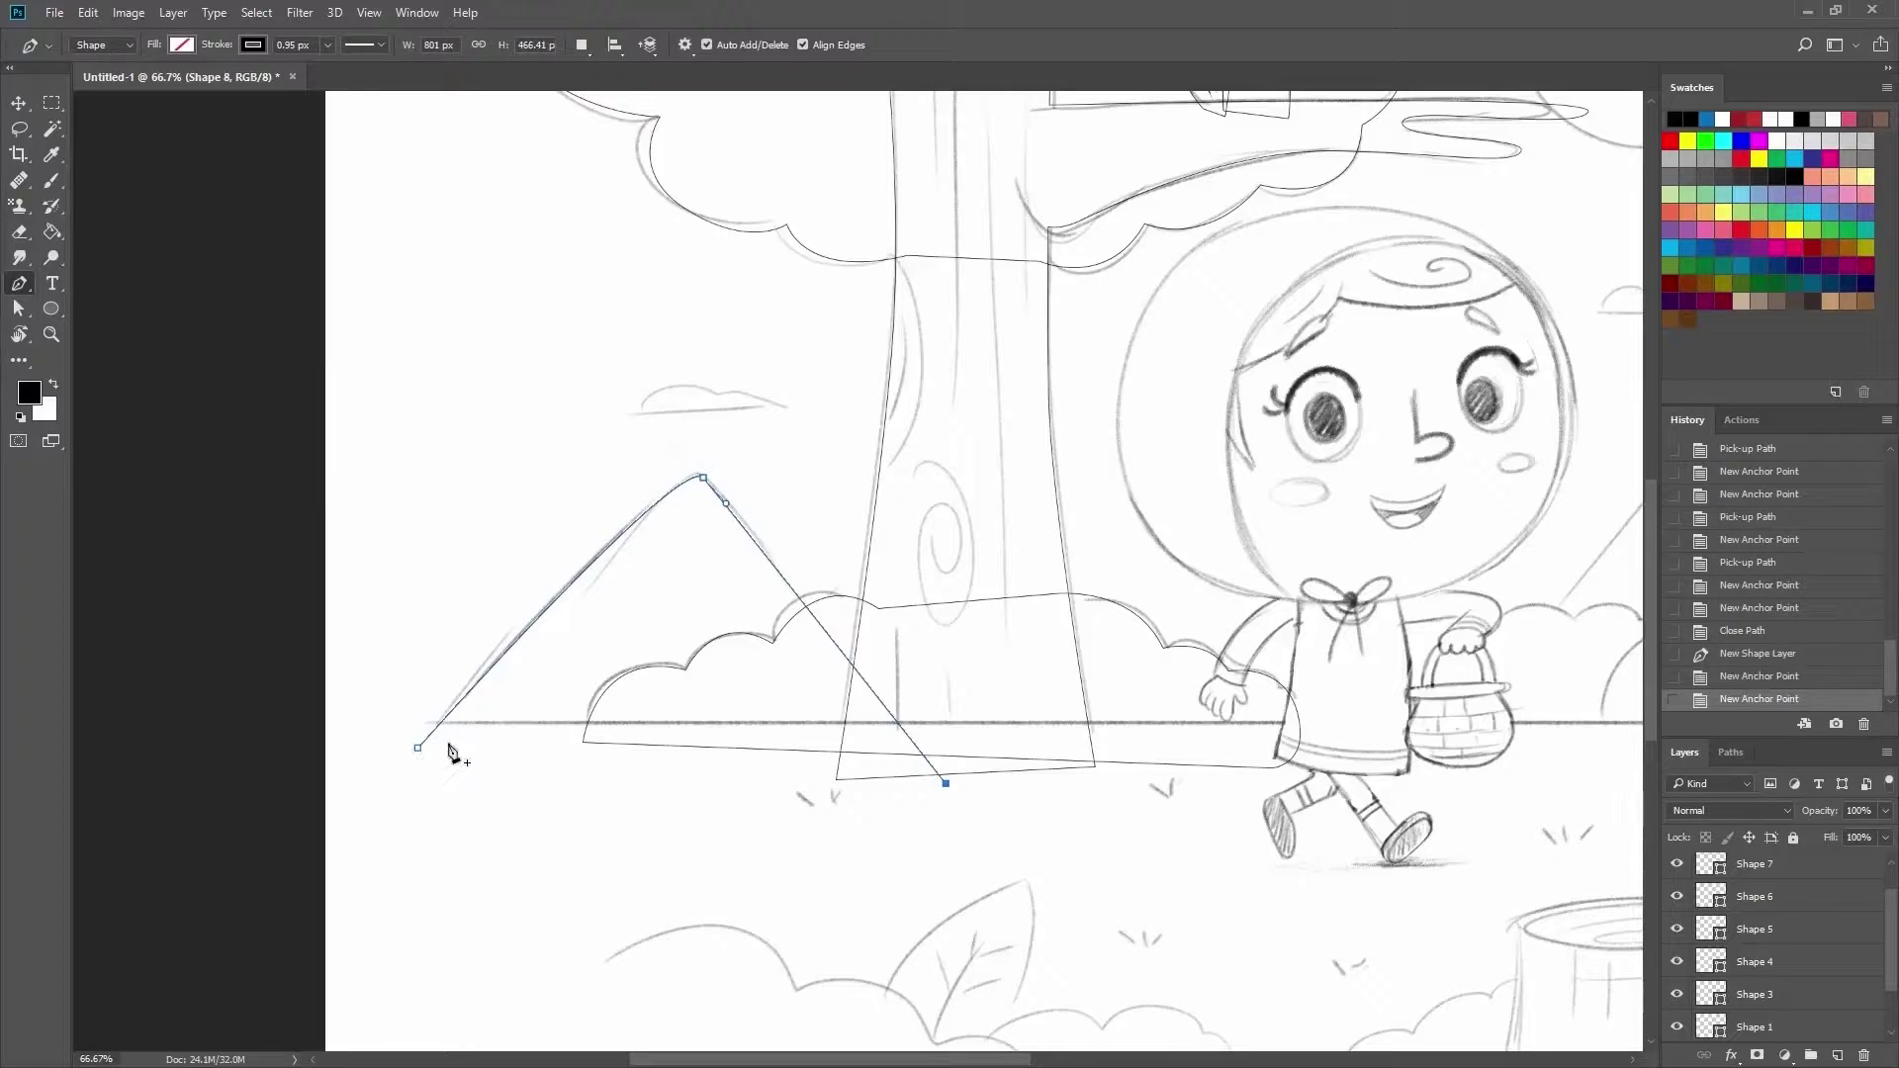
left_click(418, 748)
Begin the small cloud with a flat base and a curved hump on top.
left_click(644, 418)
left_click(786, 418)
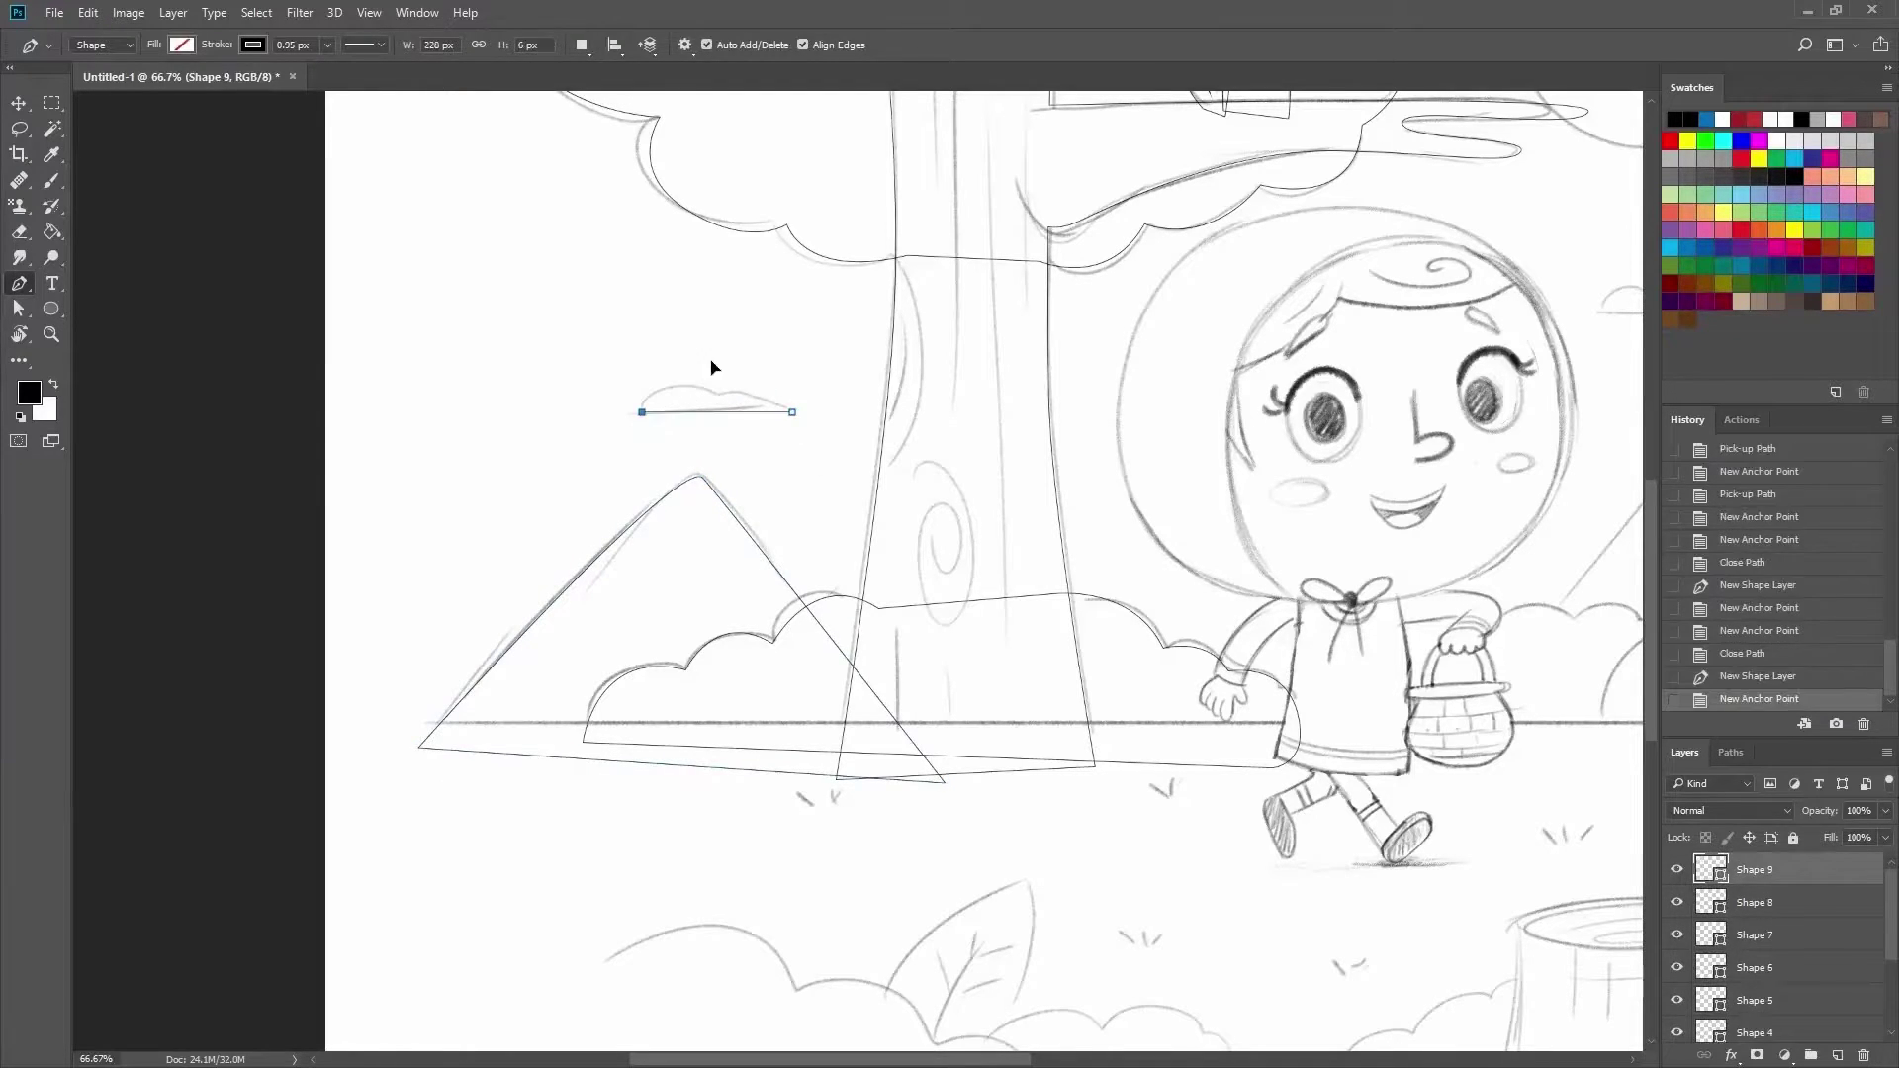
left_click_drag(684, 364, 711, 360)
Close the left cloud and trace a second small cloud beside it.
left_click(1053, 442)
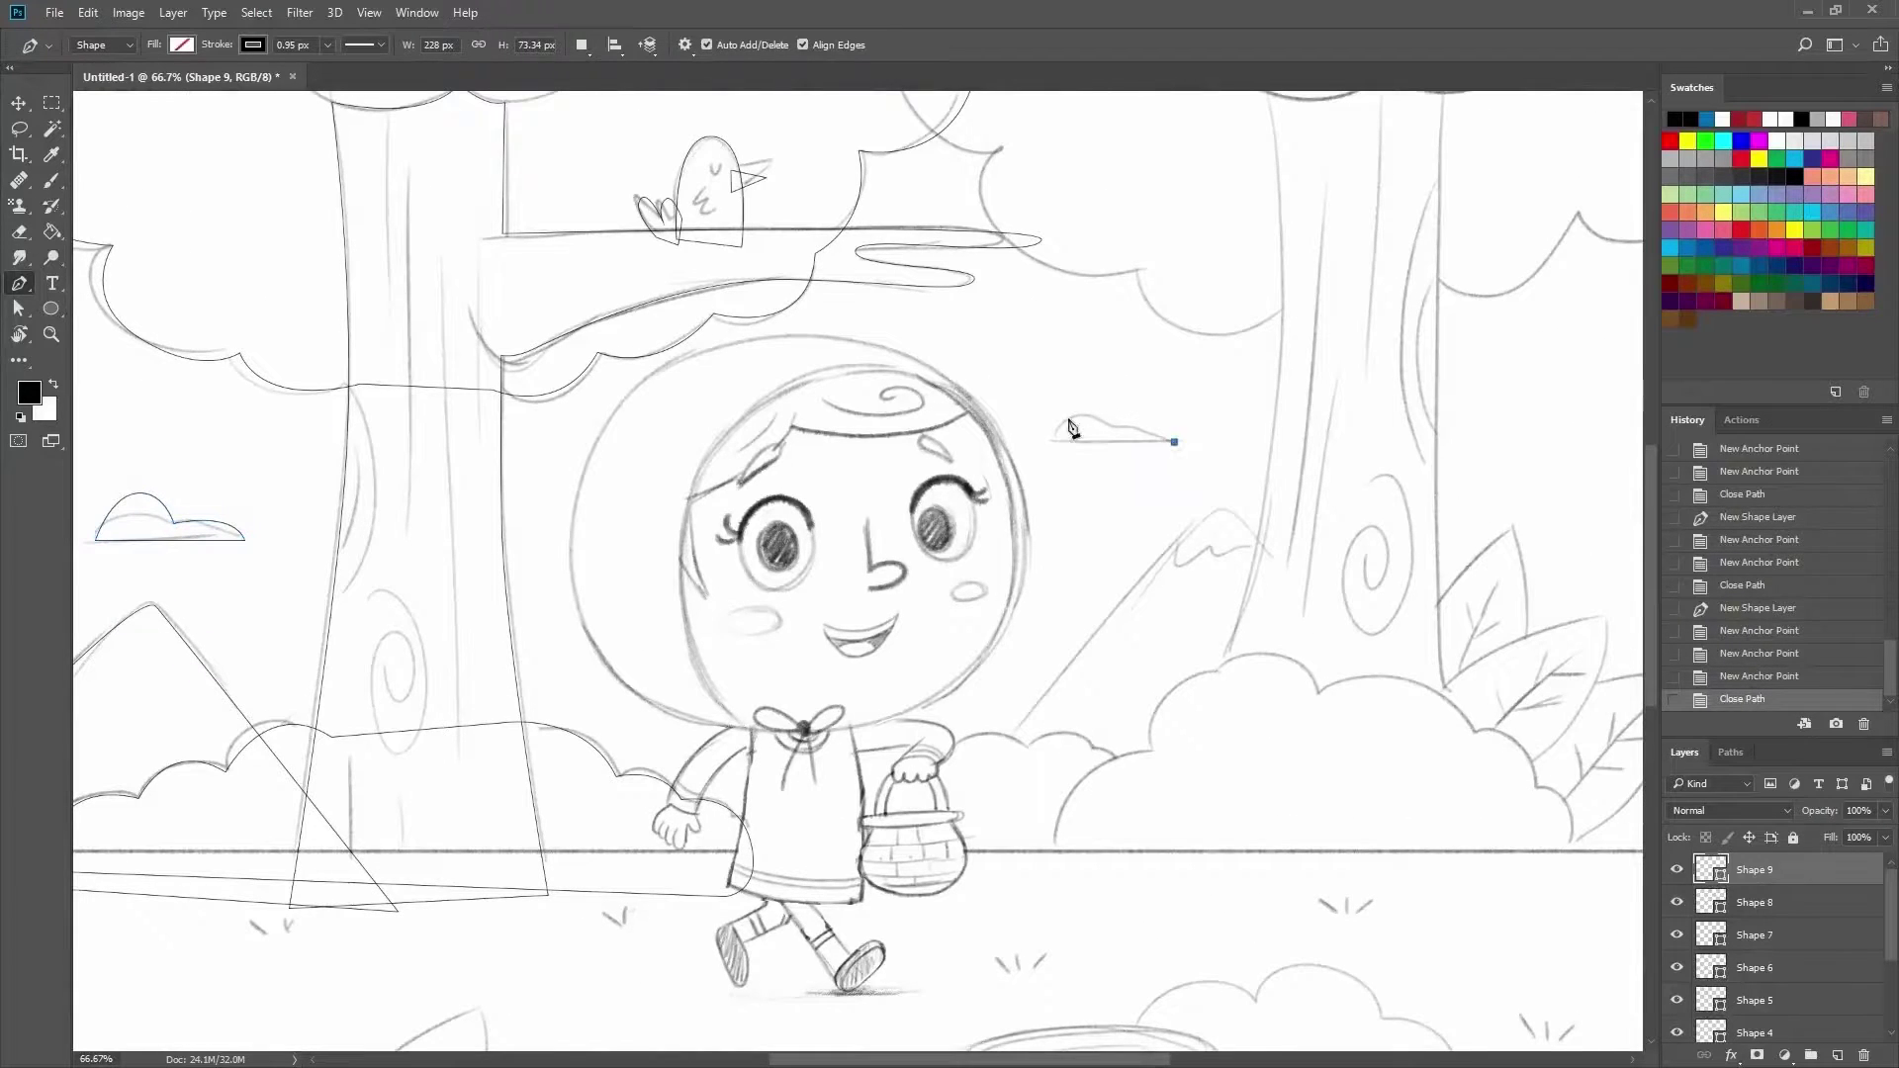
left_click(1176, 442)
left_click(1082, 404)
left_click(1176, 443)
Give the cloud shapes a solid pale blue-grey d5dfe5 fill.
key("v")
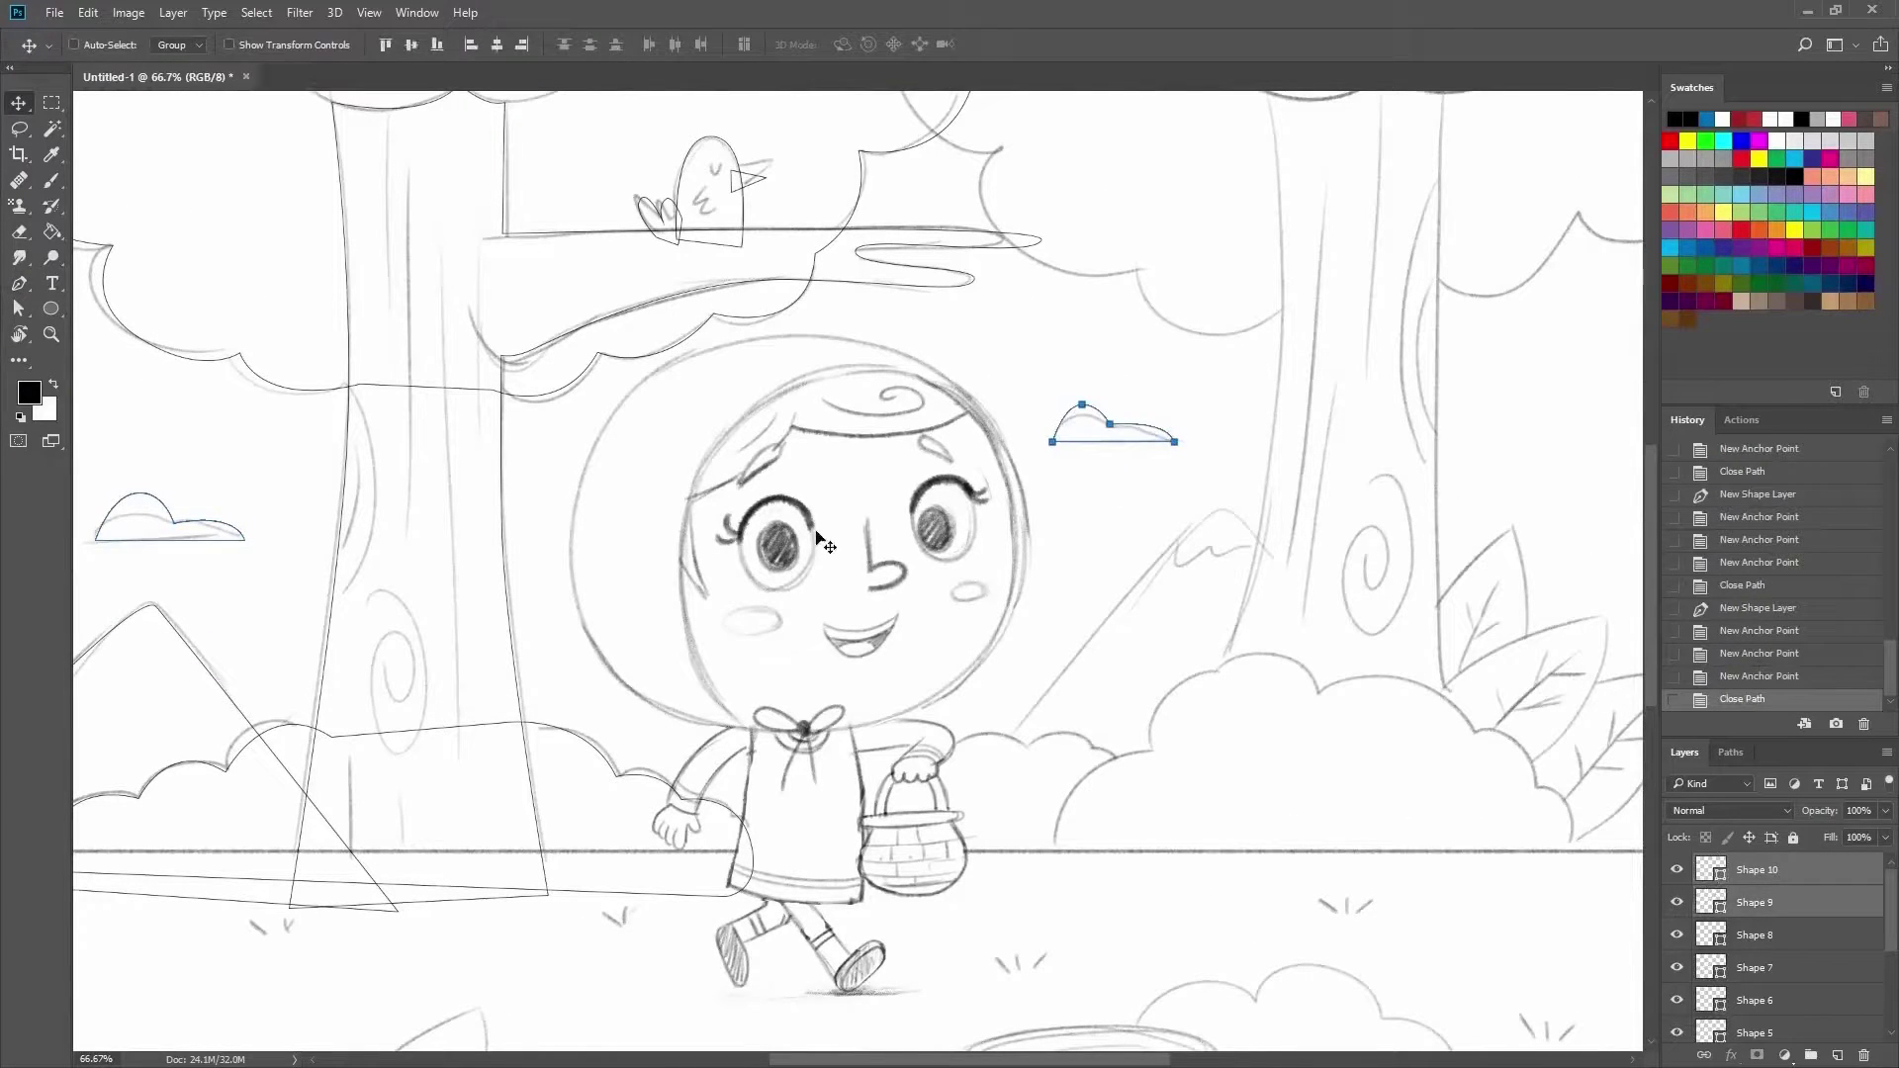
key("a")
left_click(331, 45)
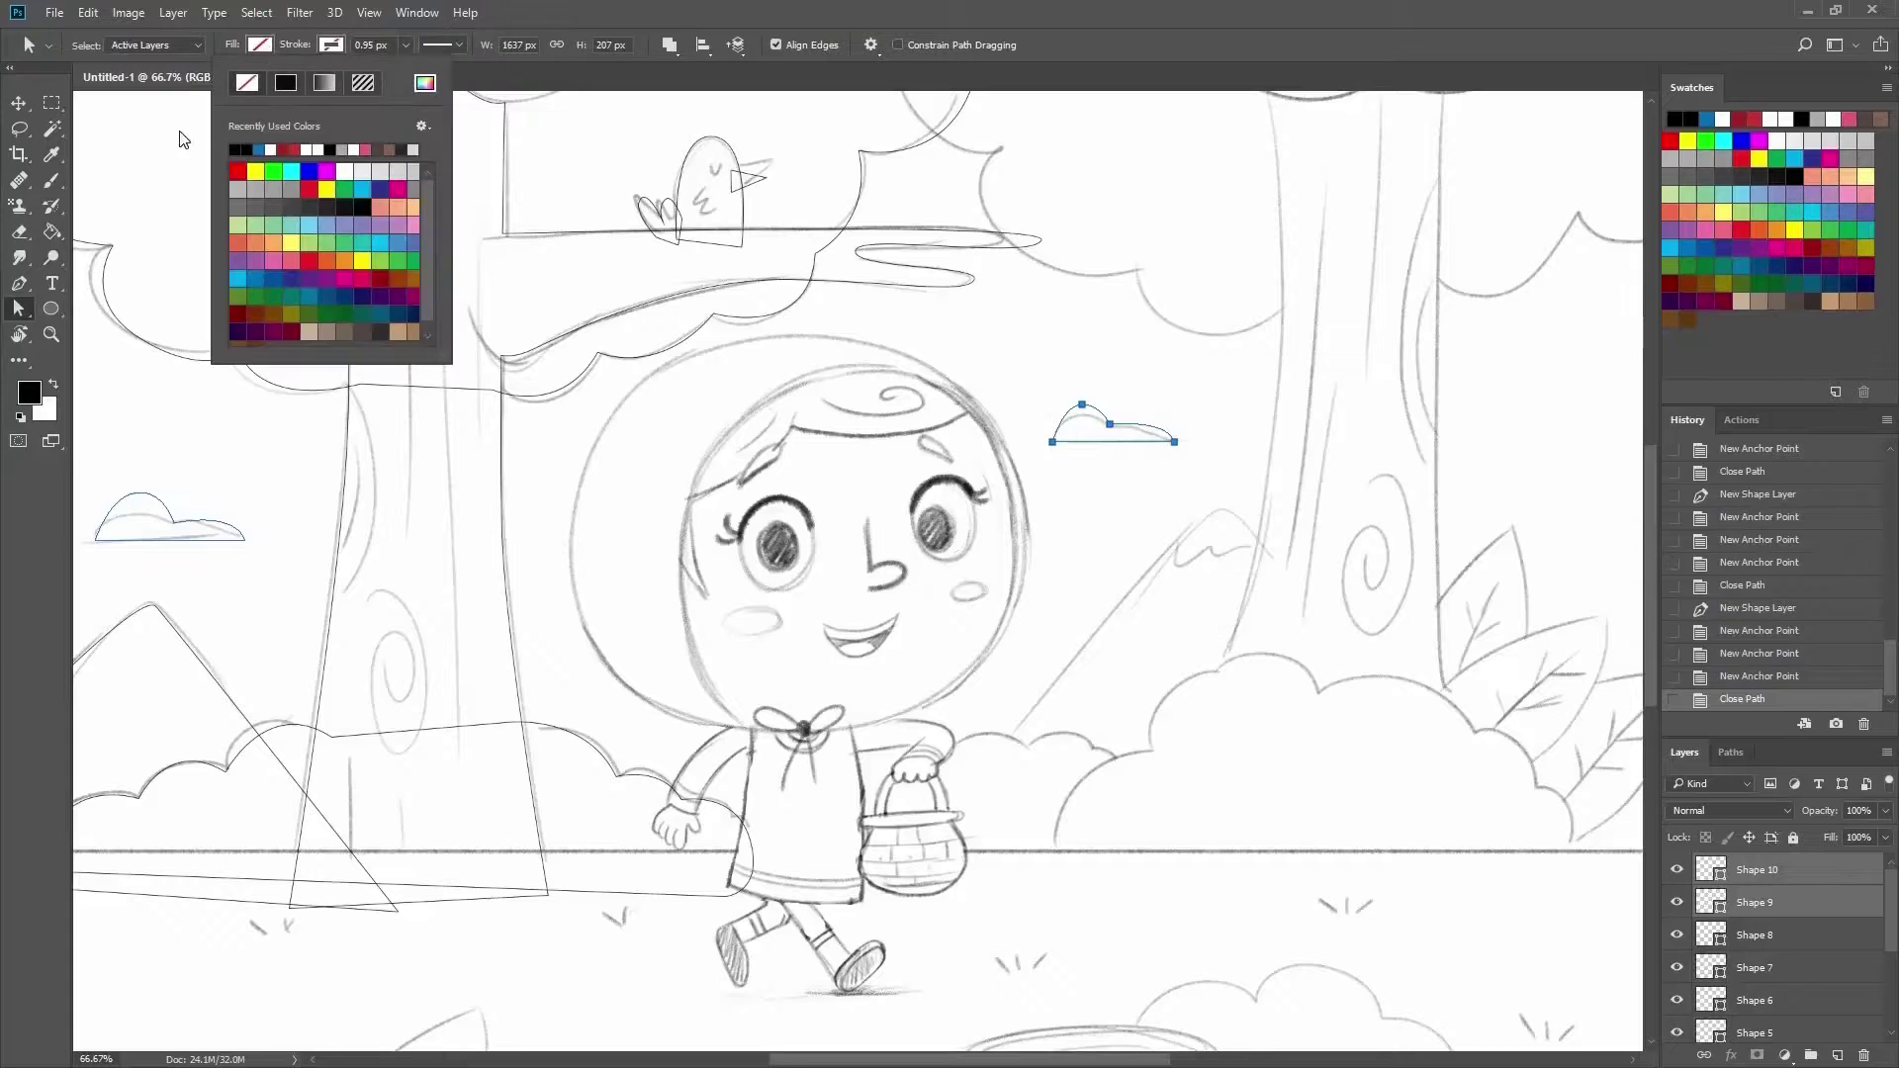
left_click(260, 44)
left_click(164, 149)
left_click(286, 148)
left_click(281, 149)
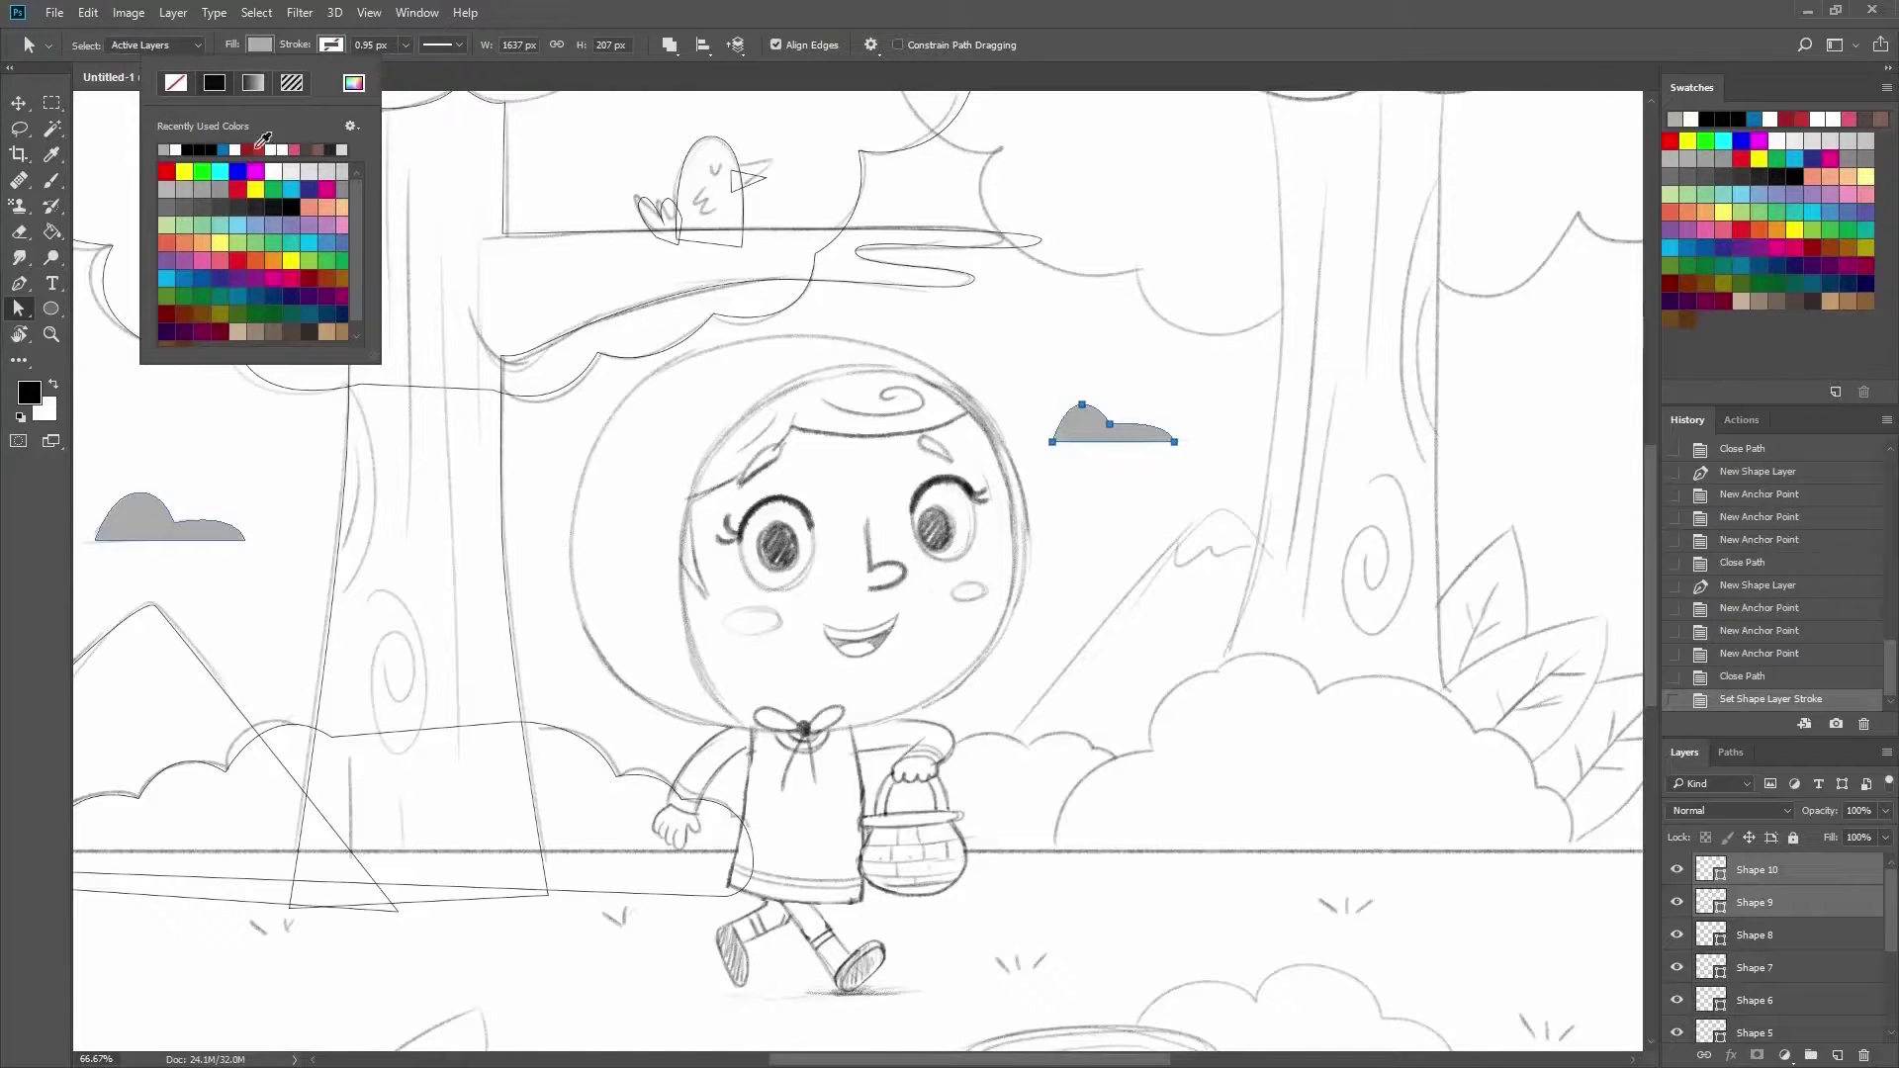
left_click(354, 82)
left_click(1559, 443)
left_click(1303, 356)
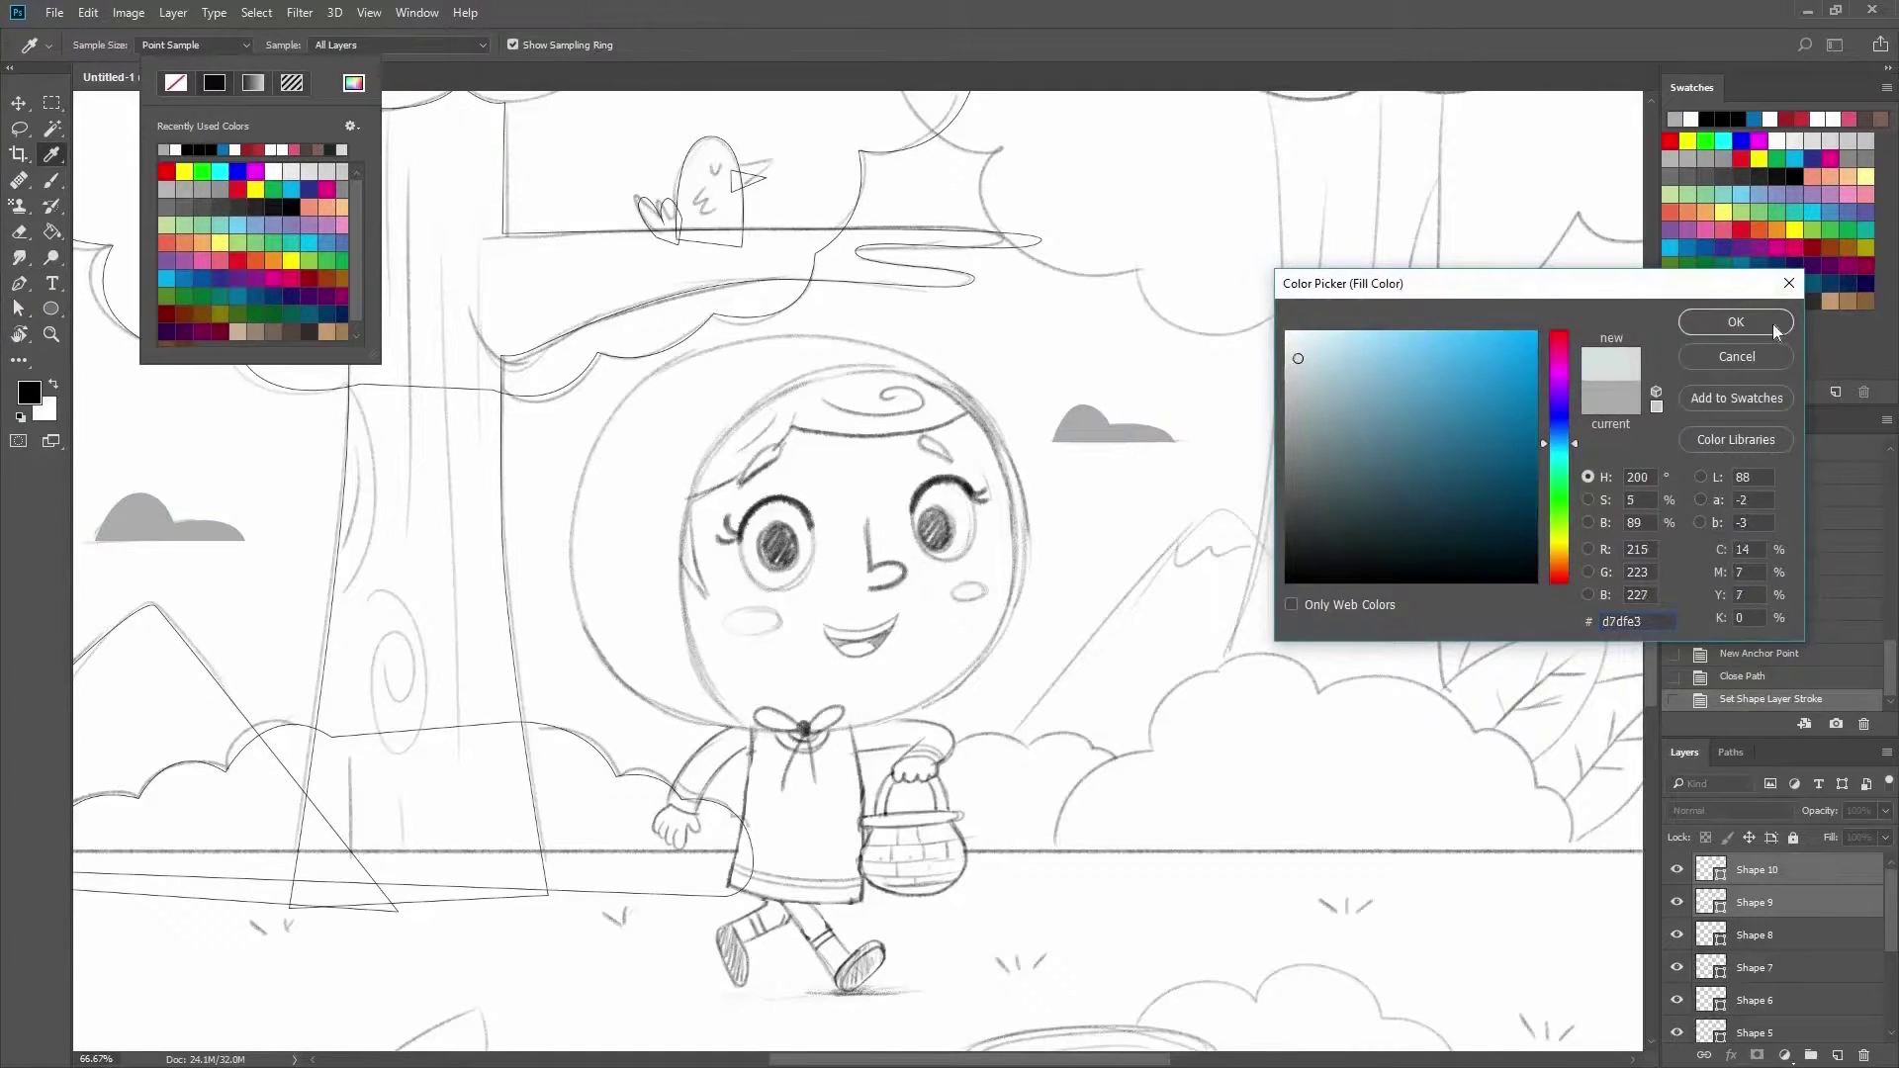
key("Return")
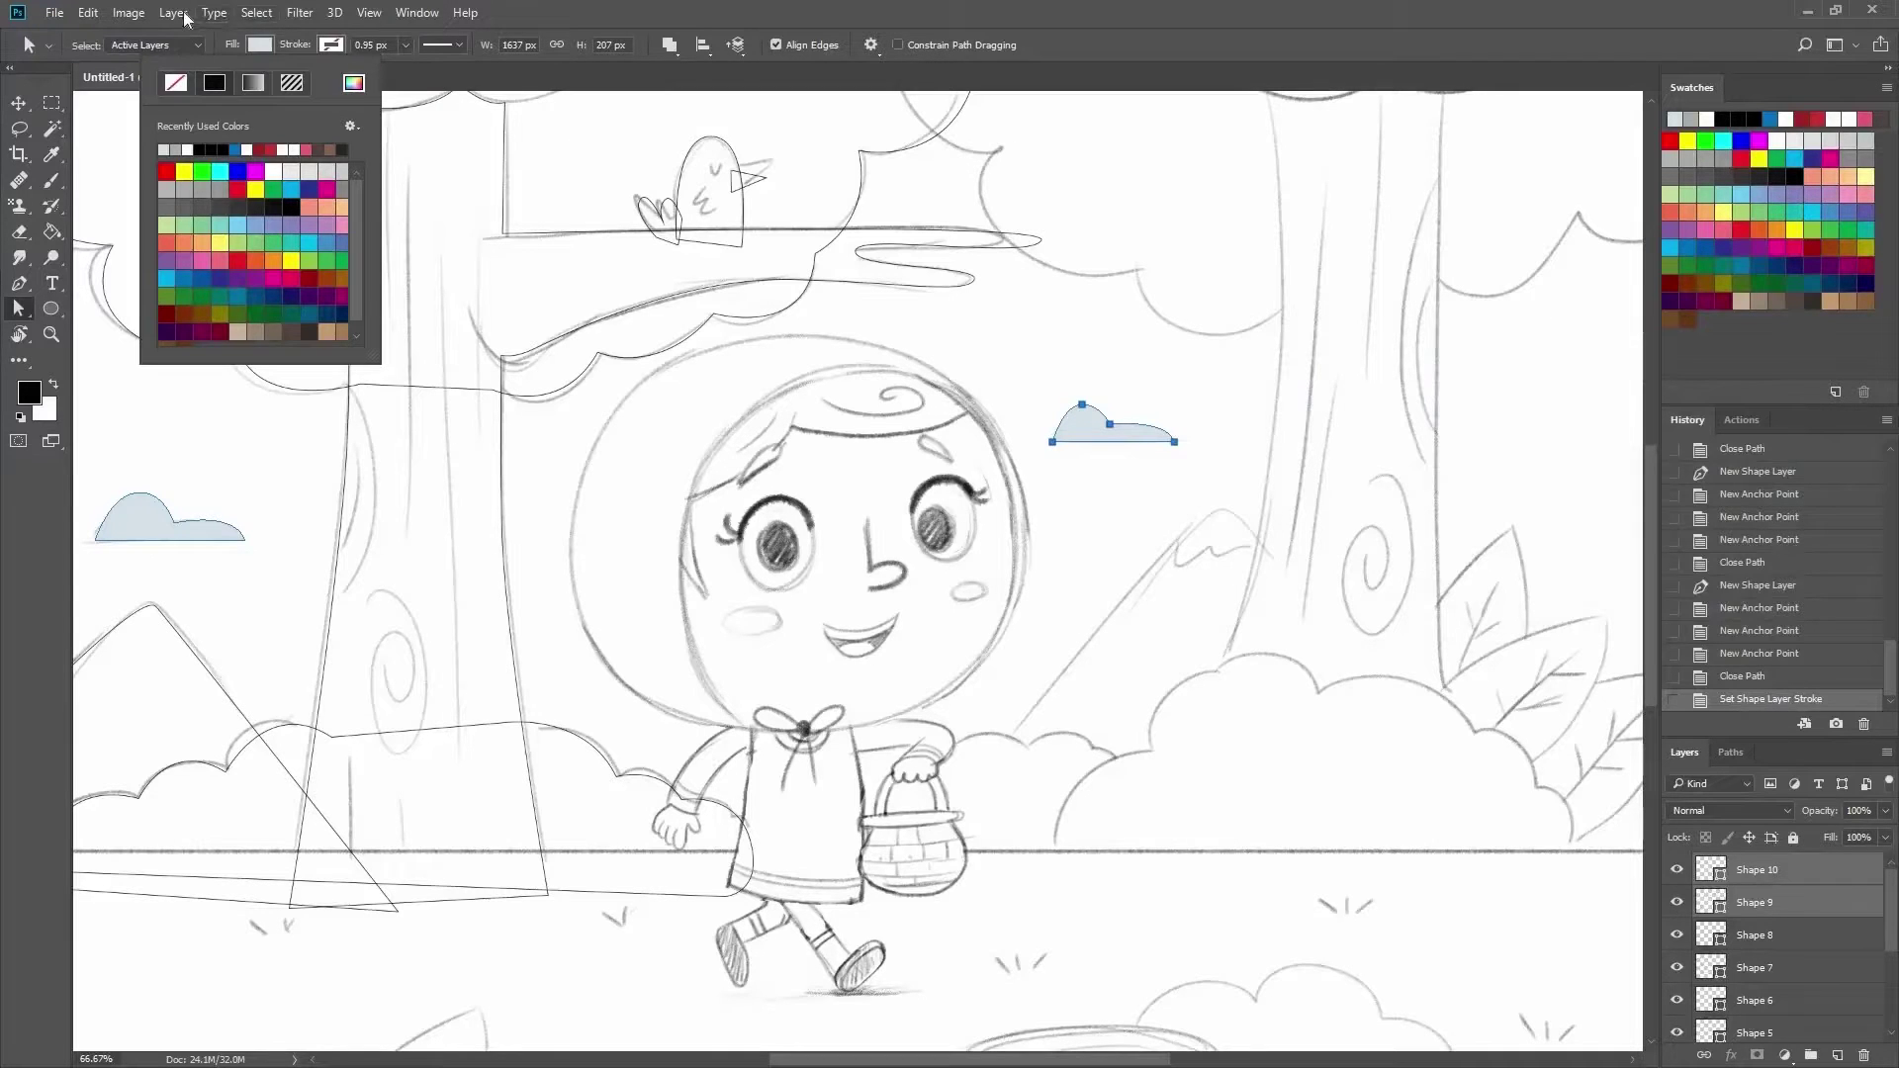
Unite the two clouds into one shape layer, then select the Shape 8 layer.
left_click(173, 13)
left_click(455, 556)
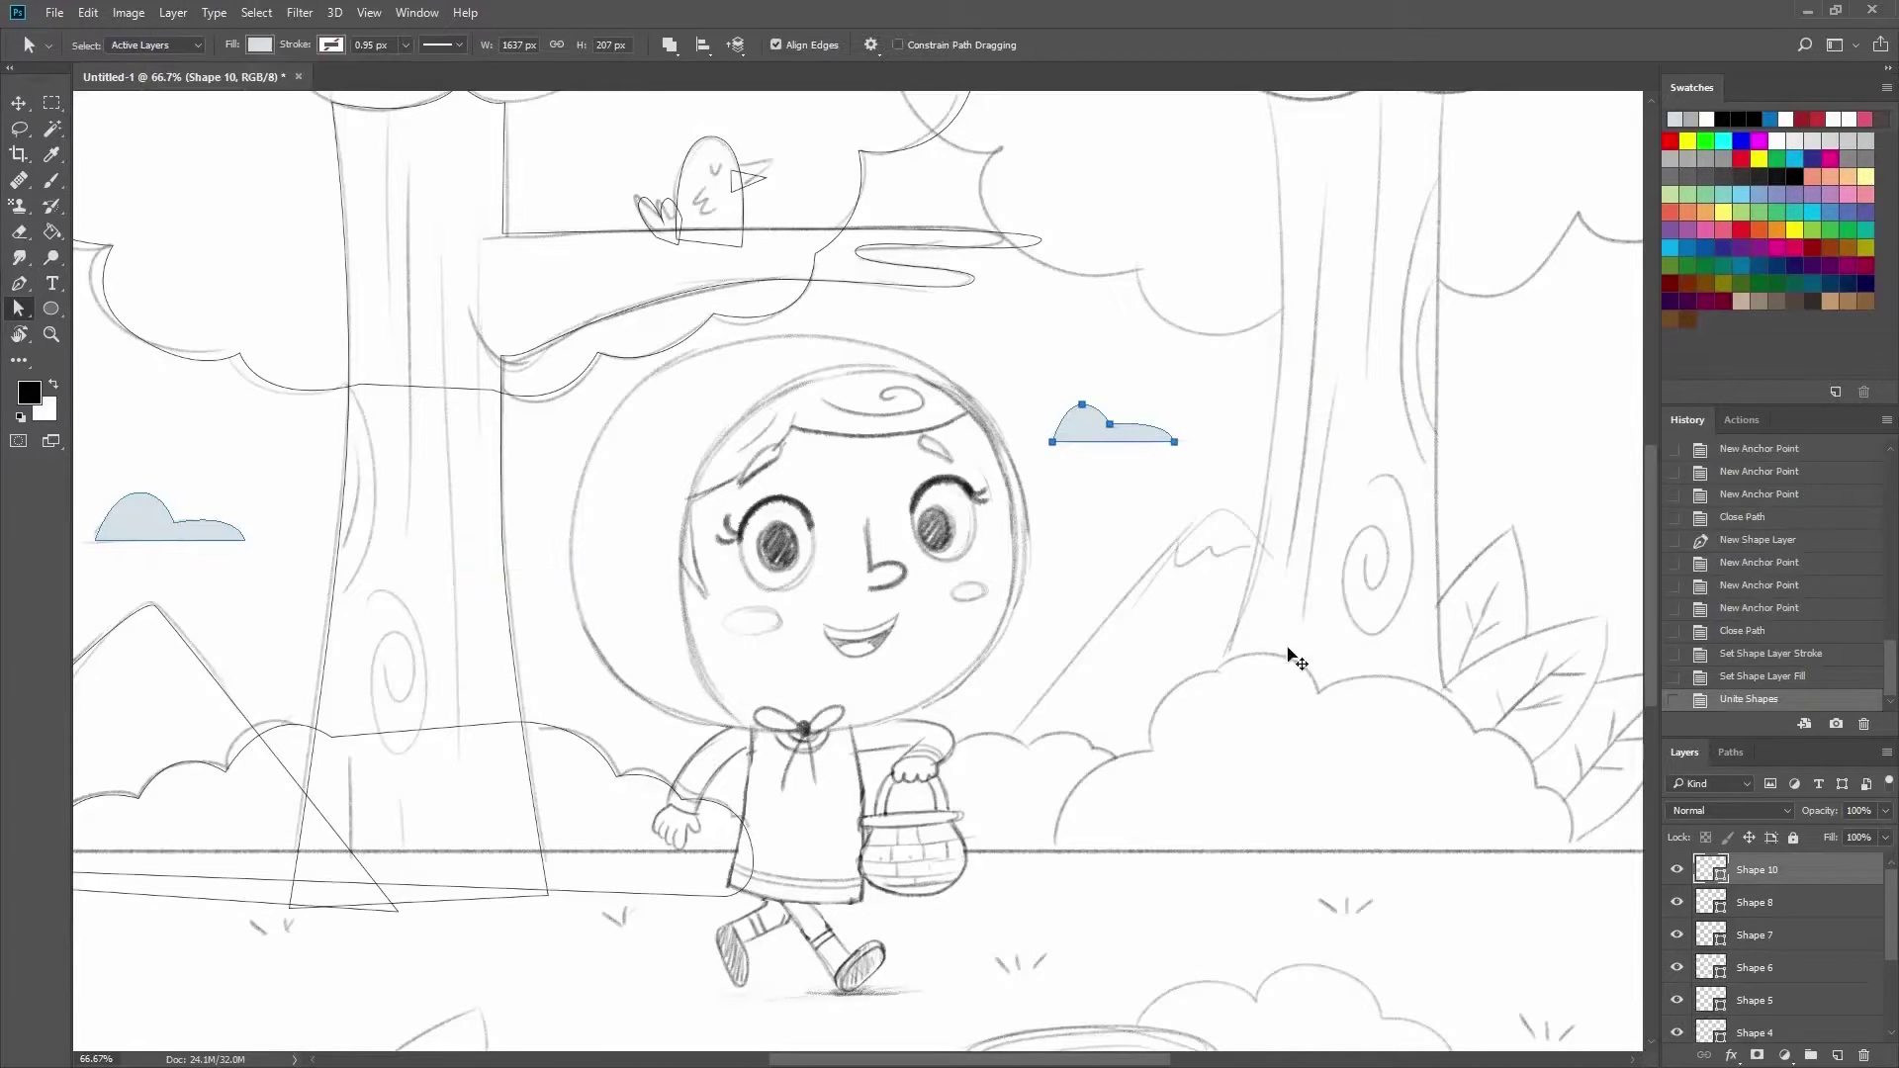
key("v")
left_click(1677, 903)
Above the mountain layer, trace the right-hand mountain as a closed triangle.
scroll(857, 574, "down", 2)
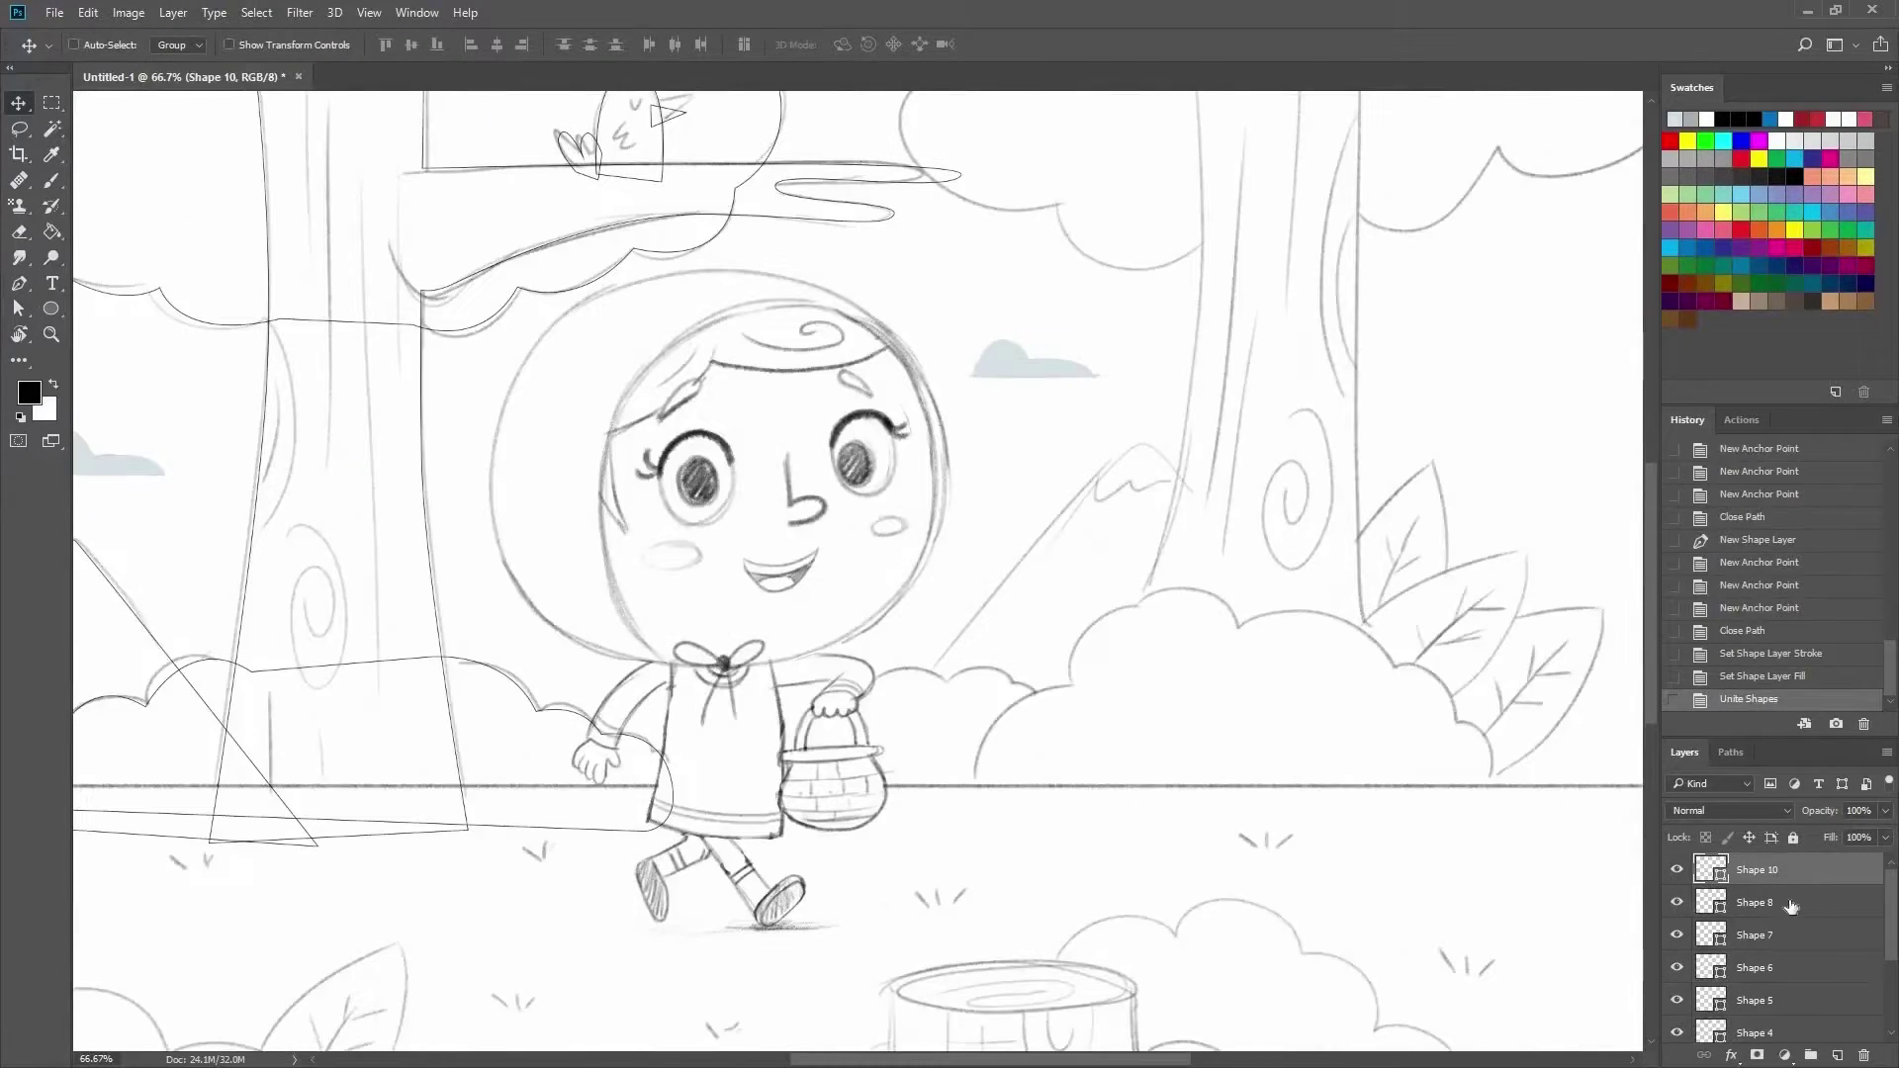
left_click(1756, 902)
key("p")
left_click(790, 647)
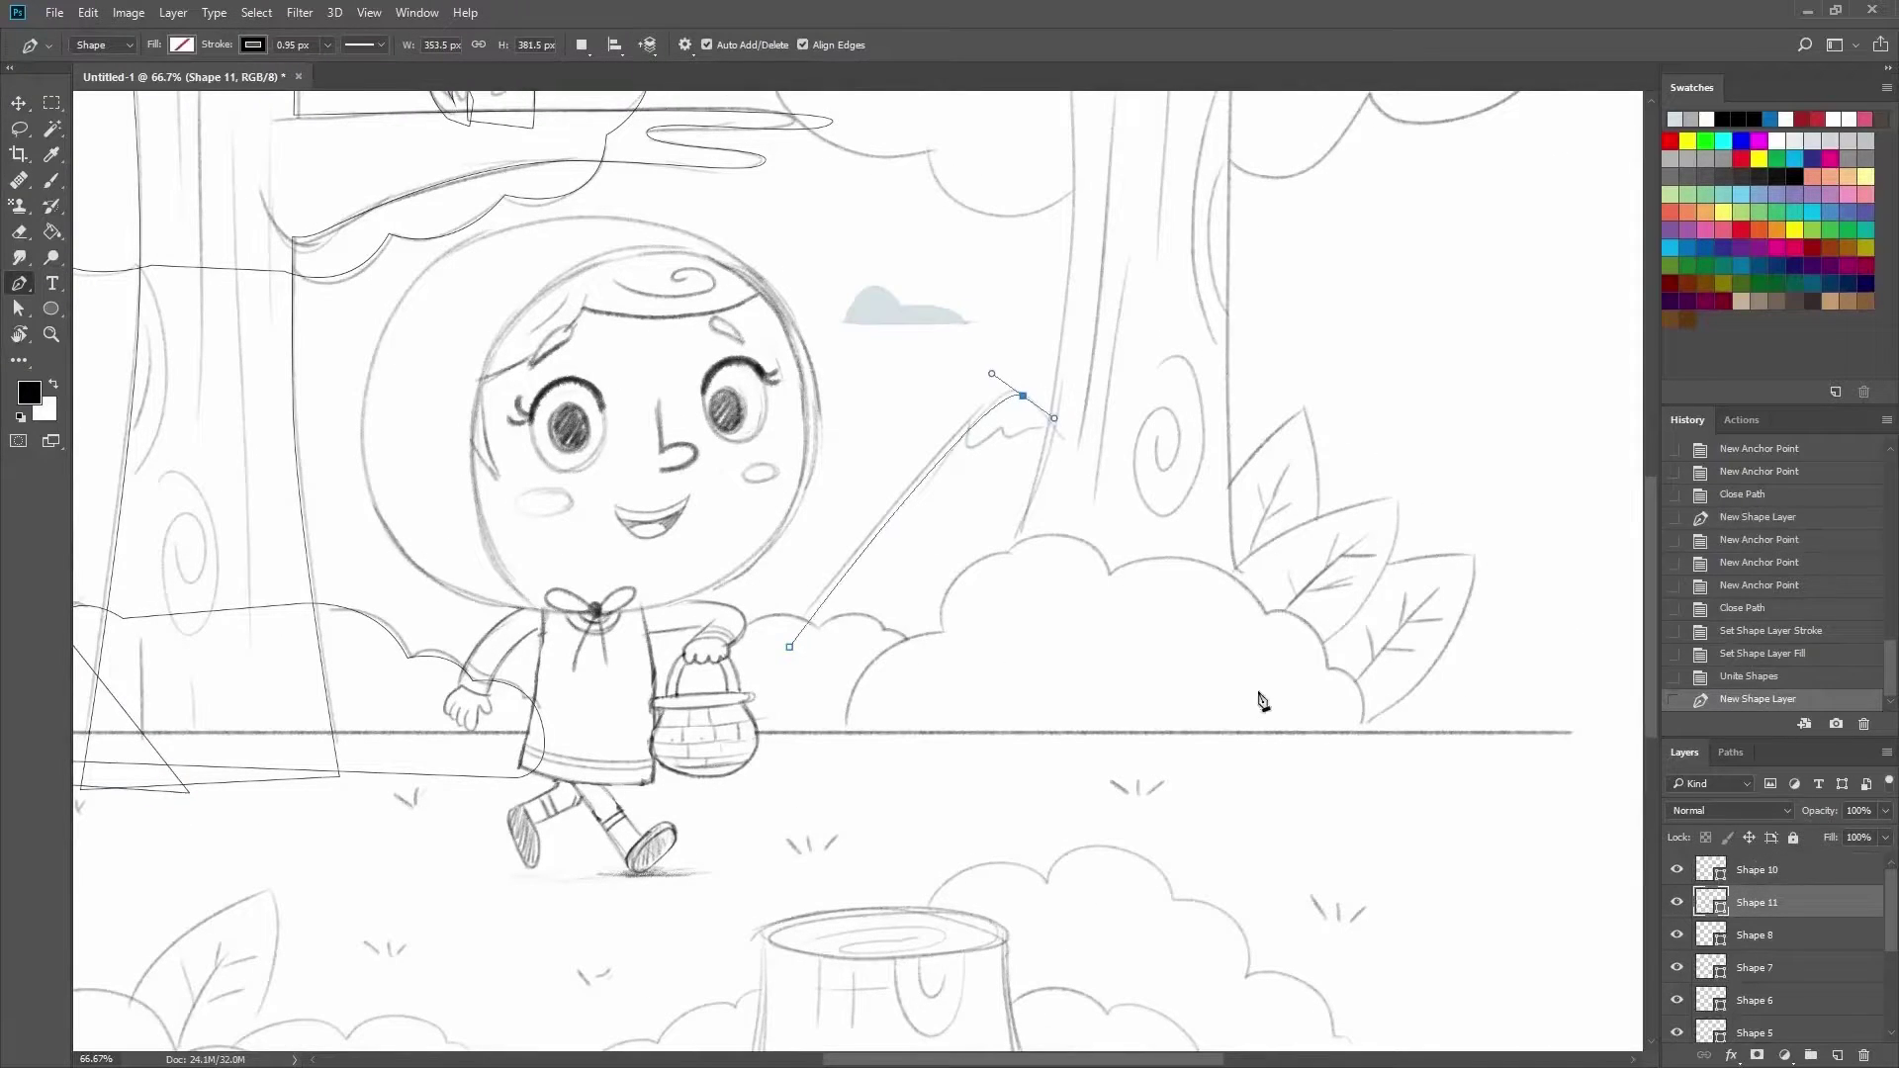
left_click(1259, 693)
left_click(789, 647)
Trace the bumpy right bush in front of the mountain as a closed shape.
left_click(845, 752)
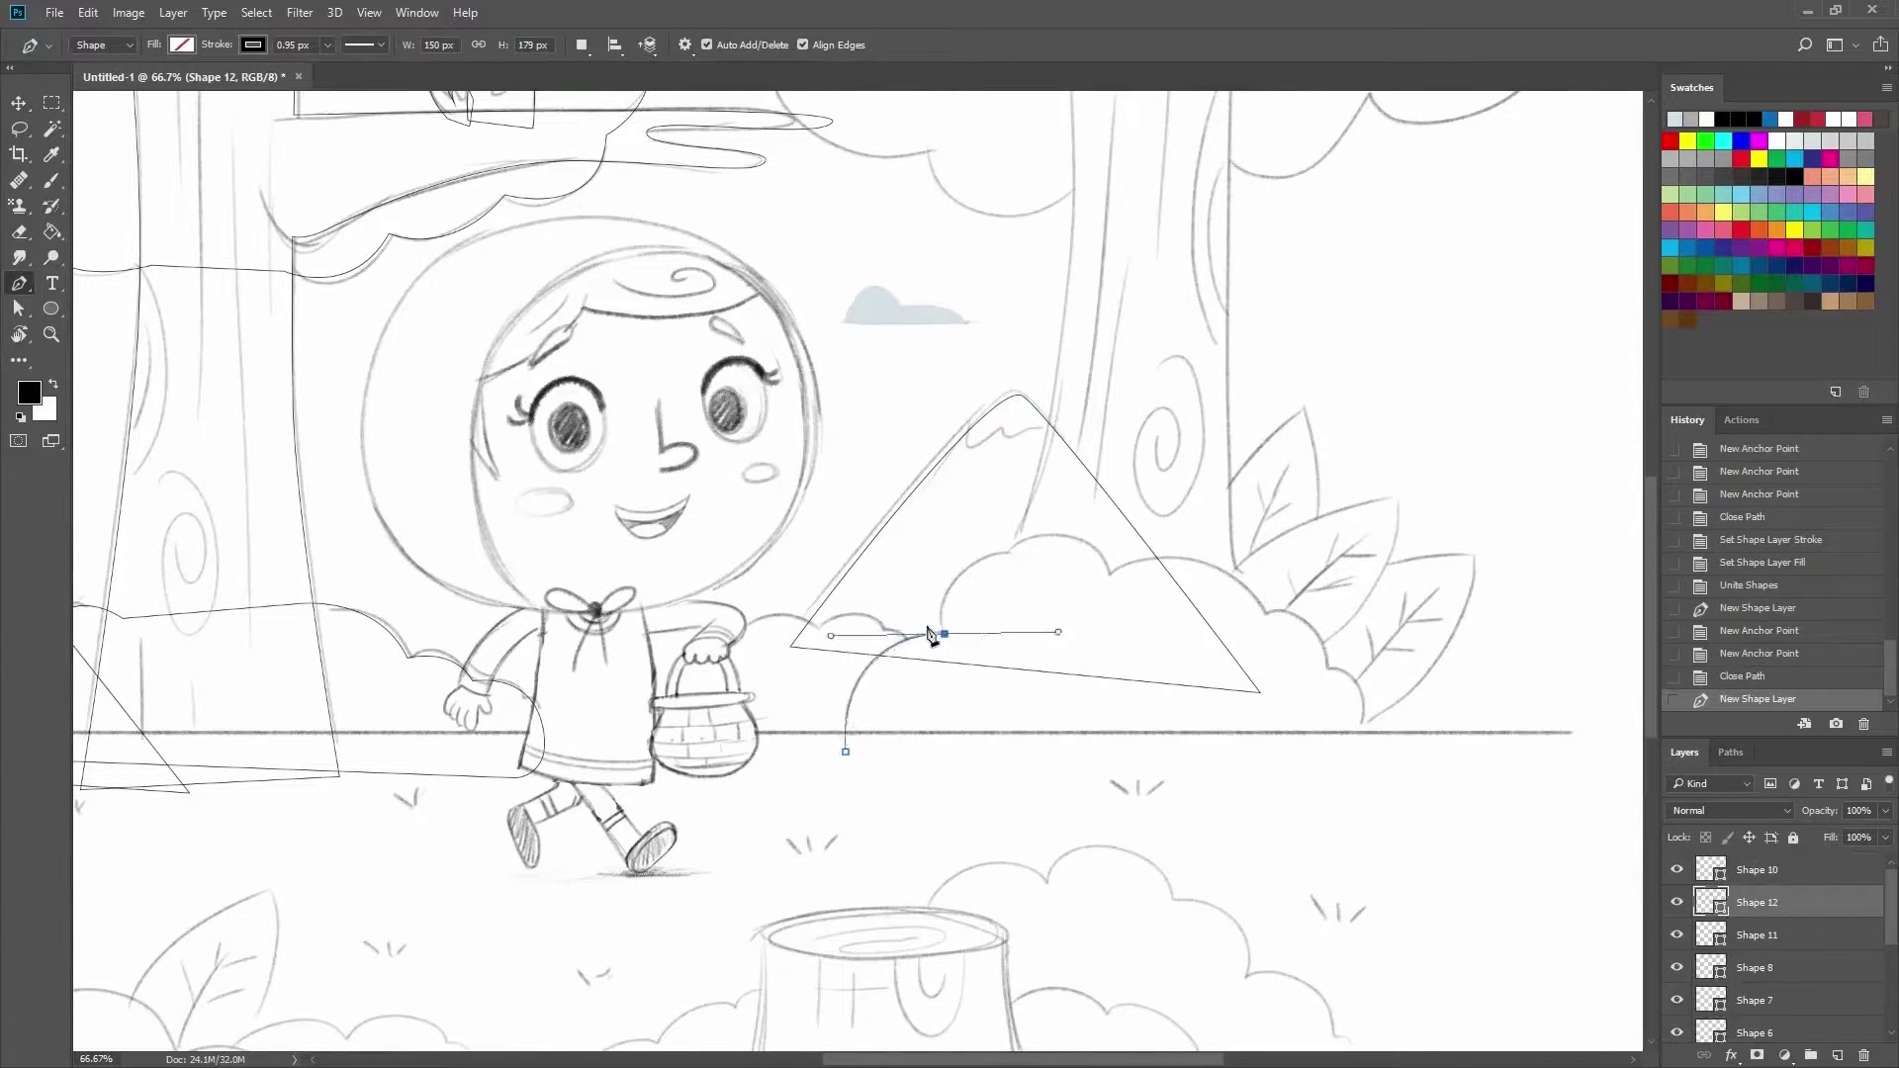
left_click(944, 633)
left_click(1007, 560)
left_click_drag(1007, 560, 1119, 531)
left_click(1071, 531)
left_click(1130, 570)
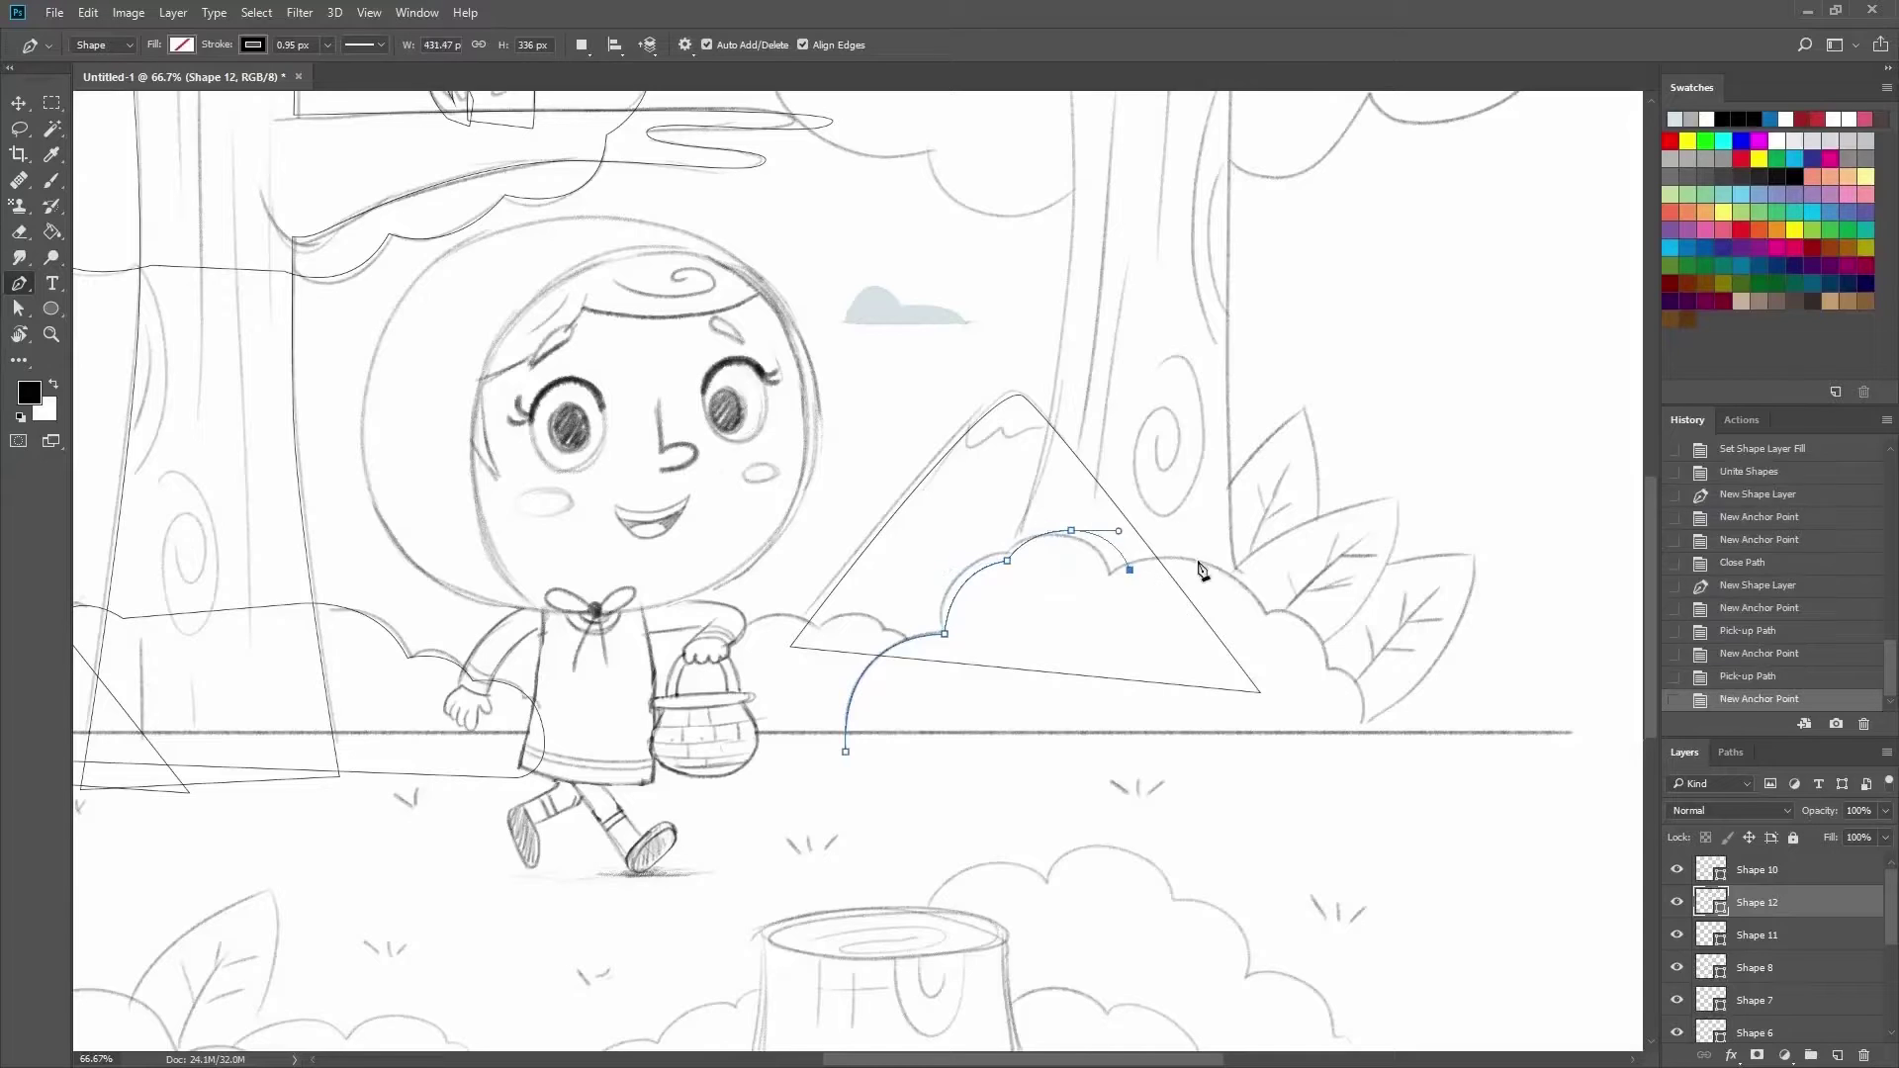
left_click(1208, 552)
left_click(1265, 613)
left_click(1320, 640)
left_click(1333, 683)
left_click_drag(1360, 732, 1355, 775)
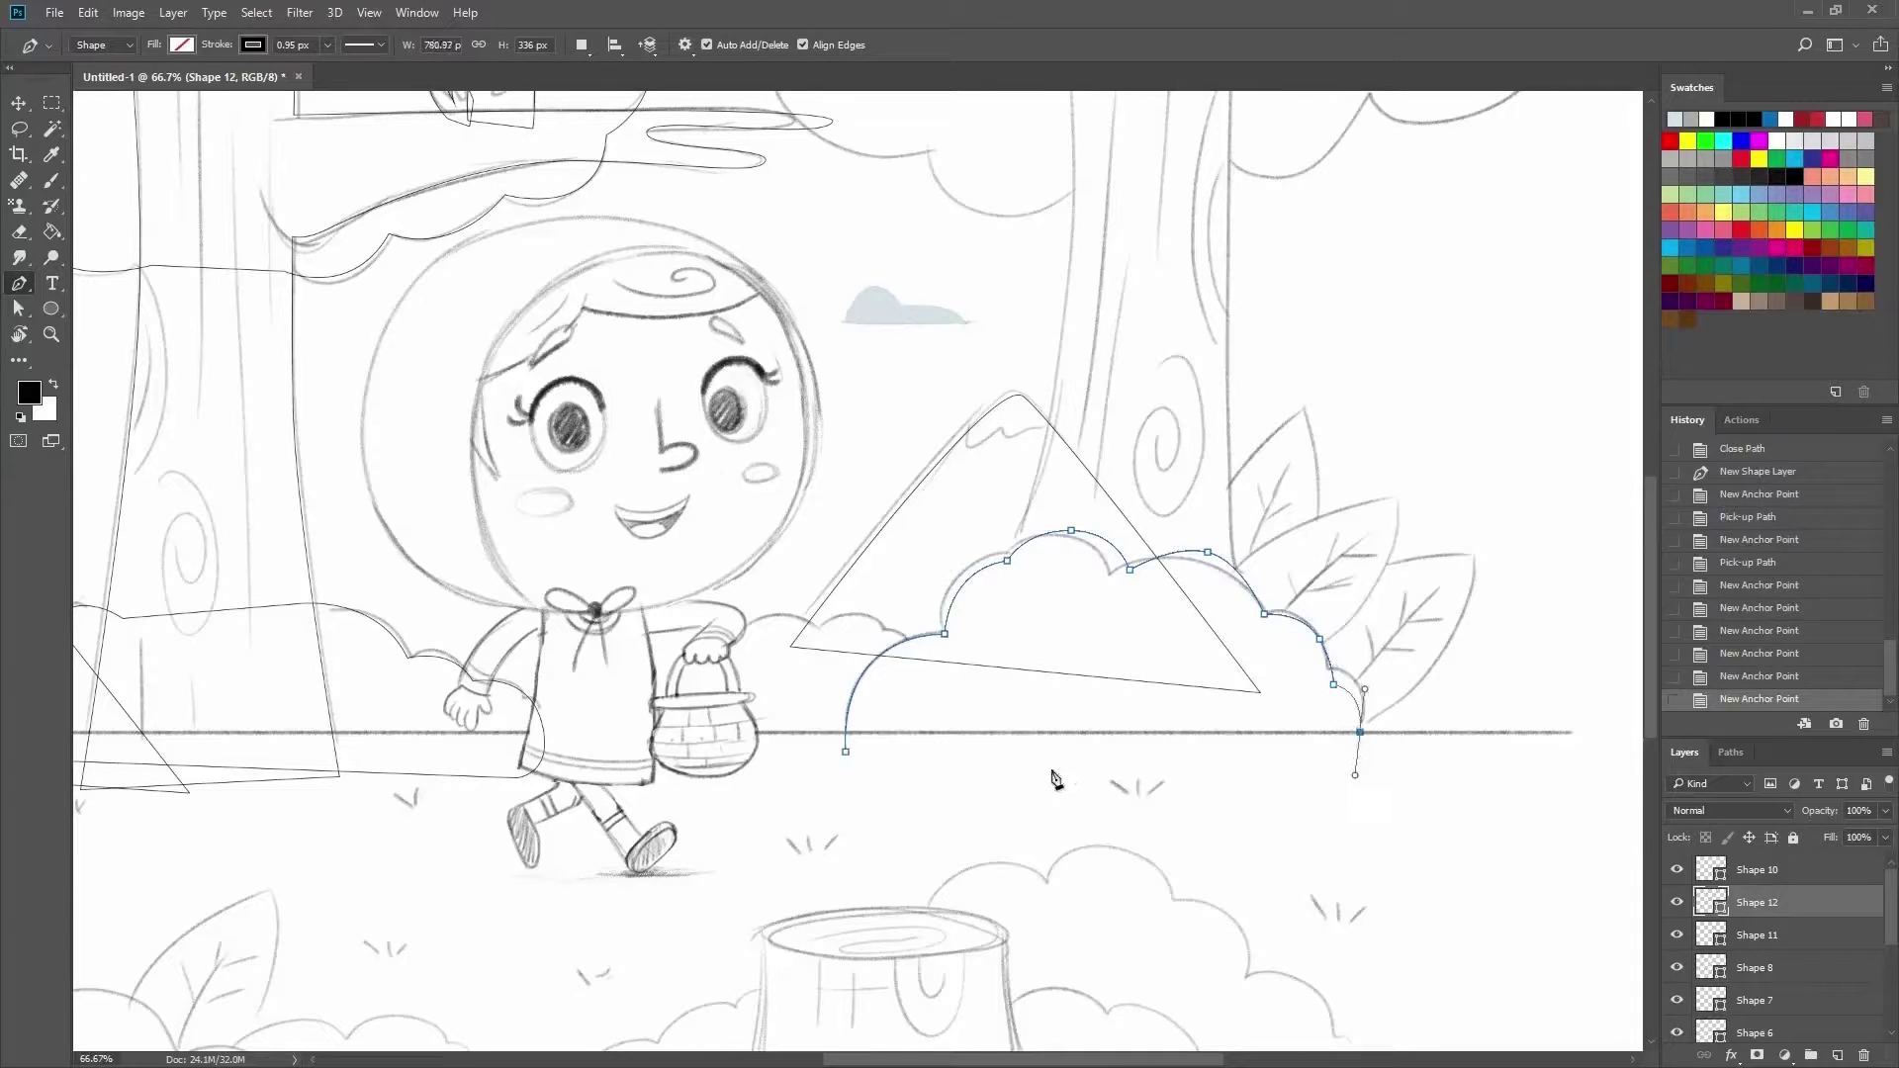
left_click(1051, 770)
left_click(845, 752)
Outline a leaf behind the bush and start a path along the right tree trunk.
left_click(1224, 574)
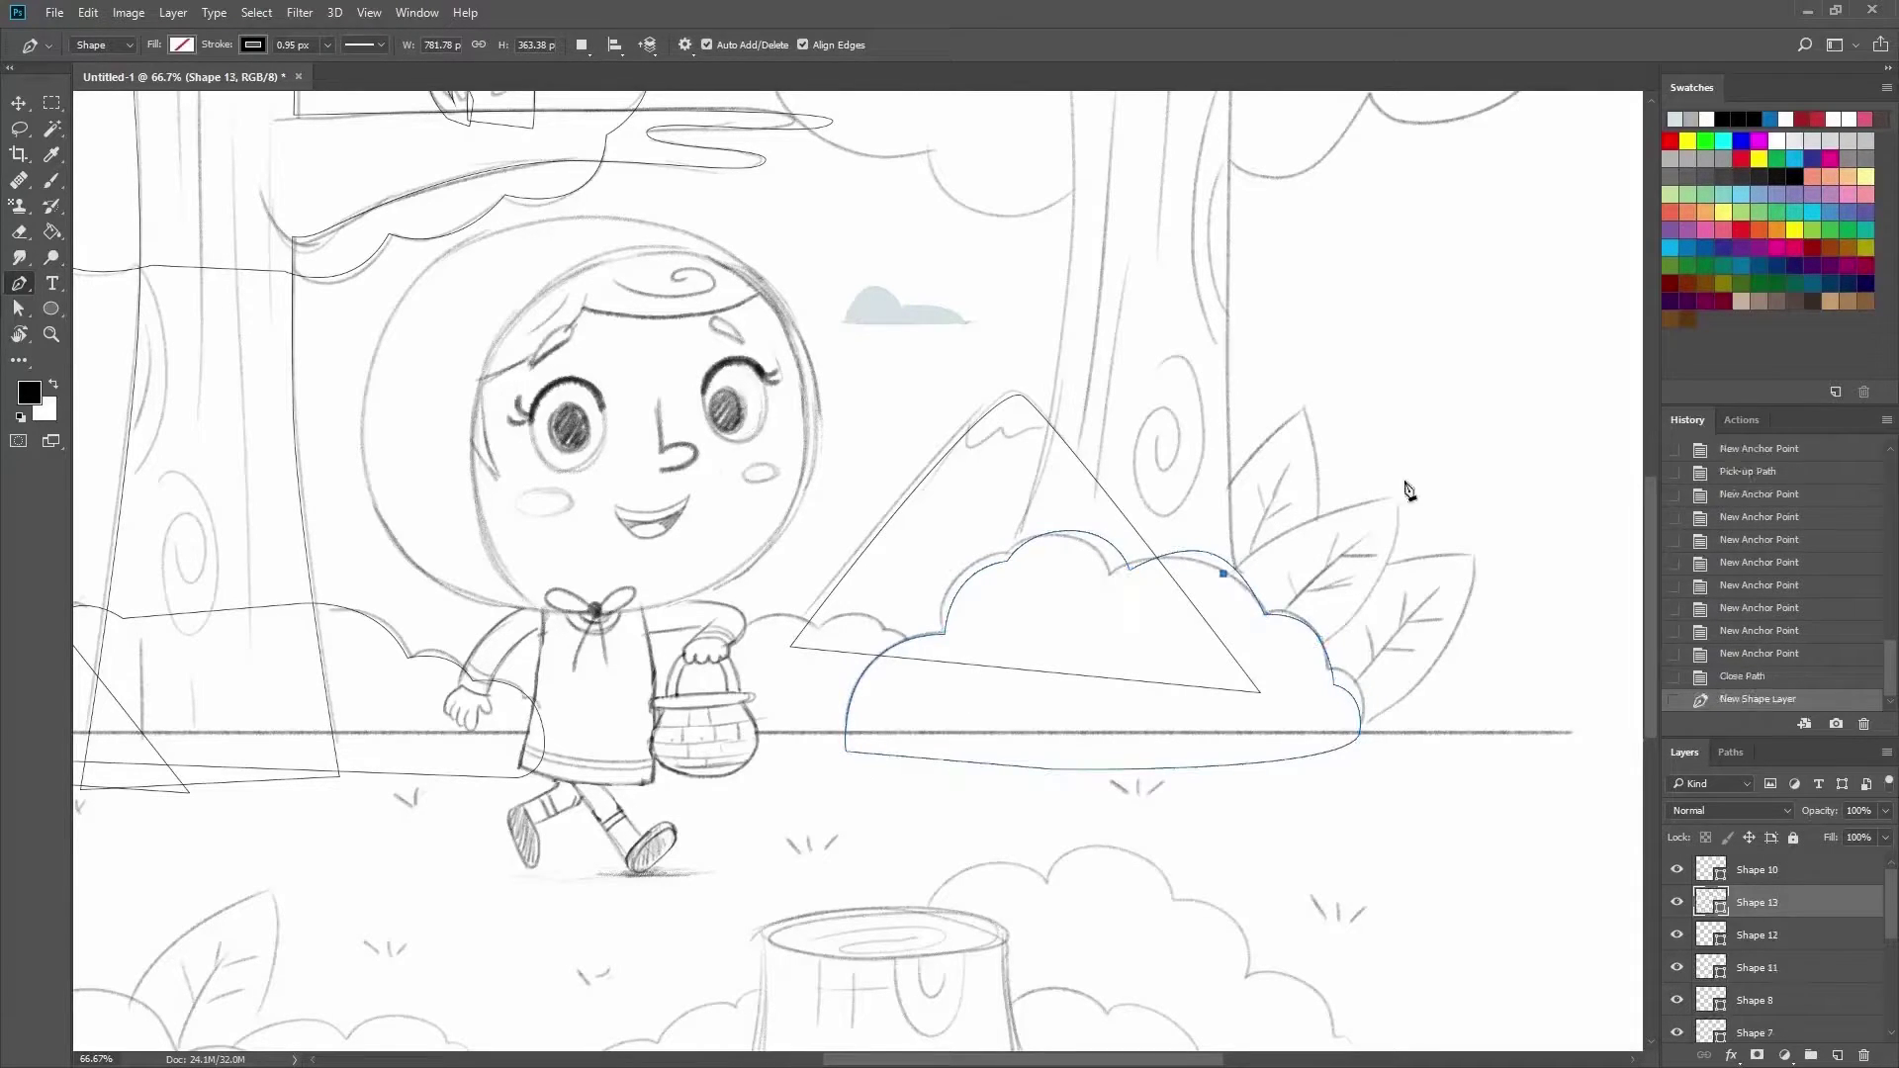
left_click_drag(1399, 499, 1497, 495)
key("ctrl+z")
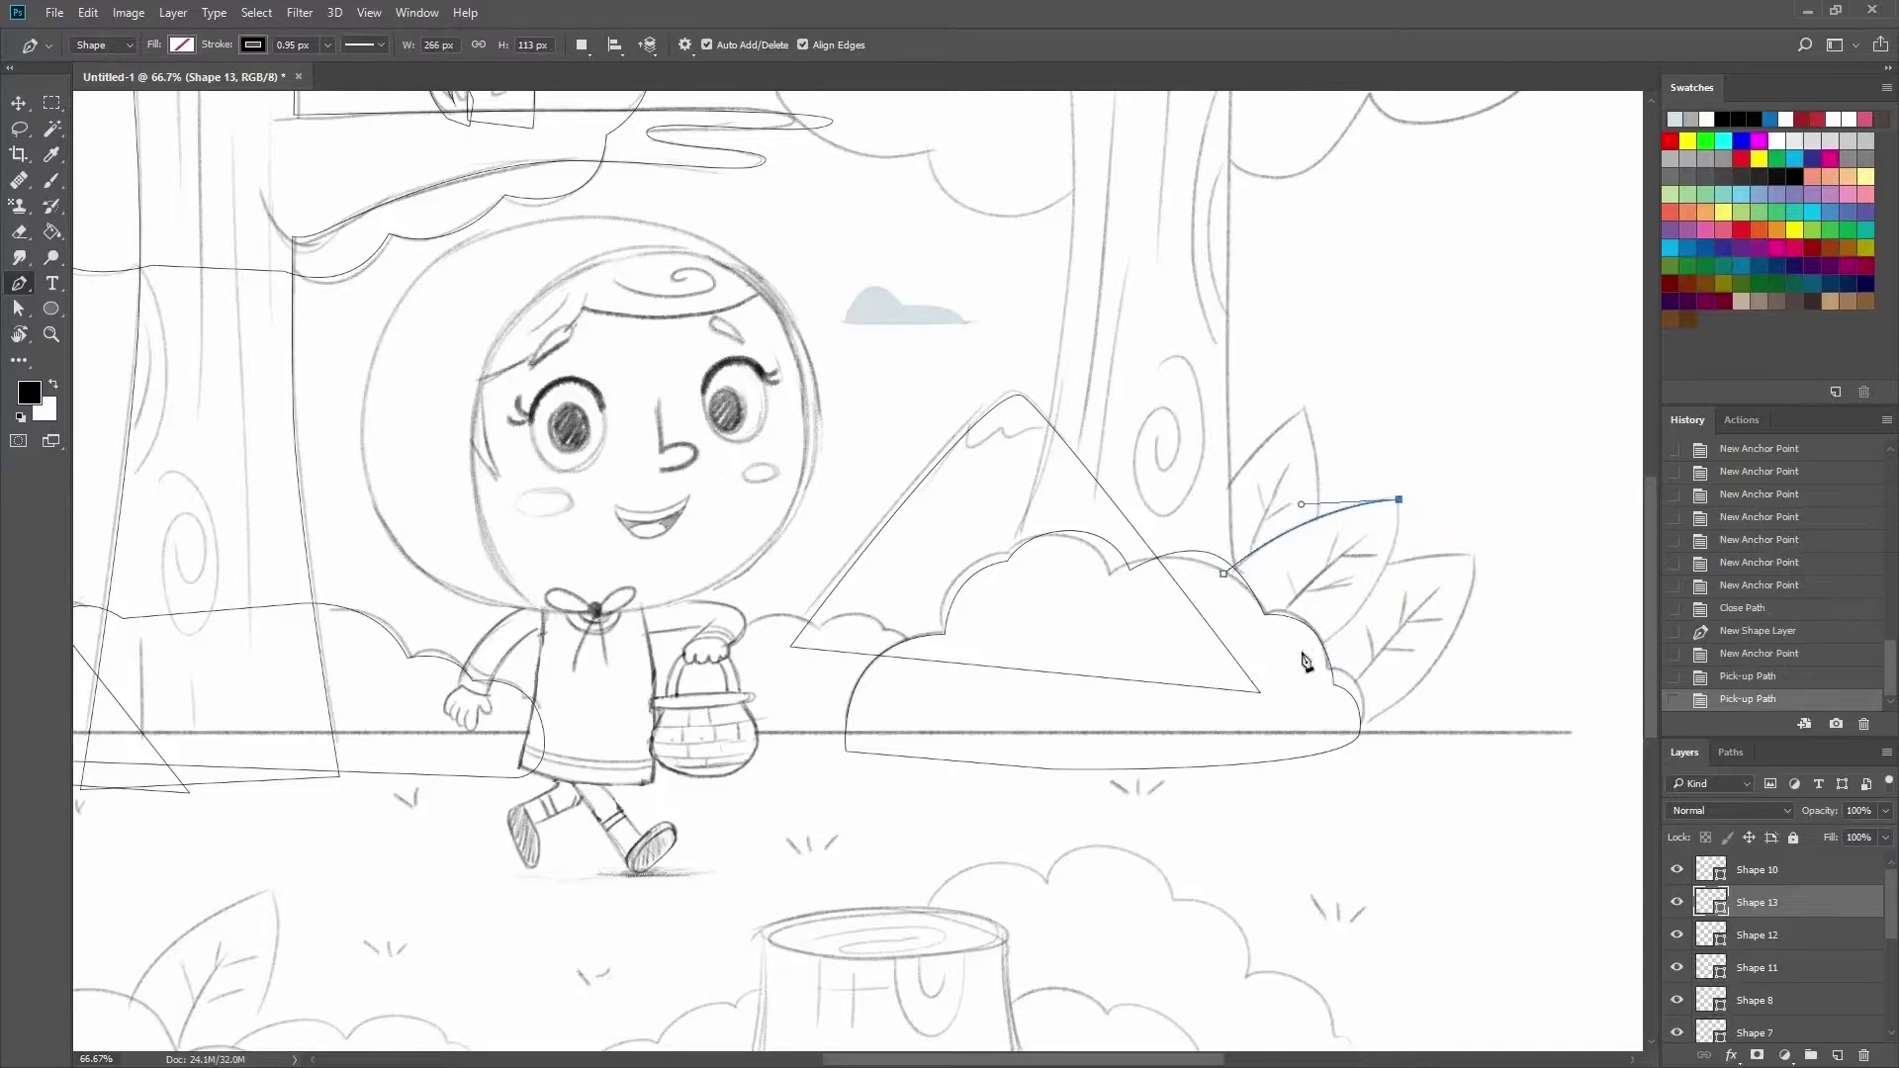
left_click(1224, 574)
left_click(1248, 632)
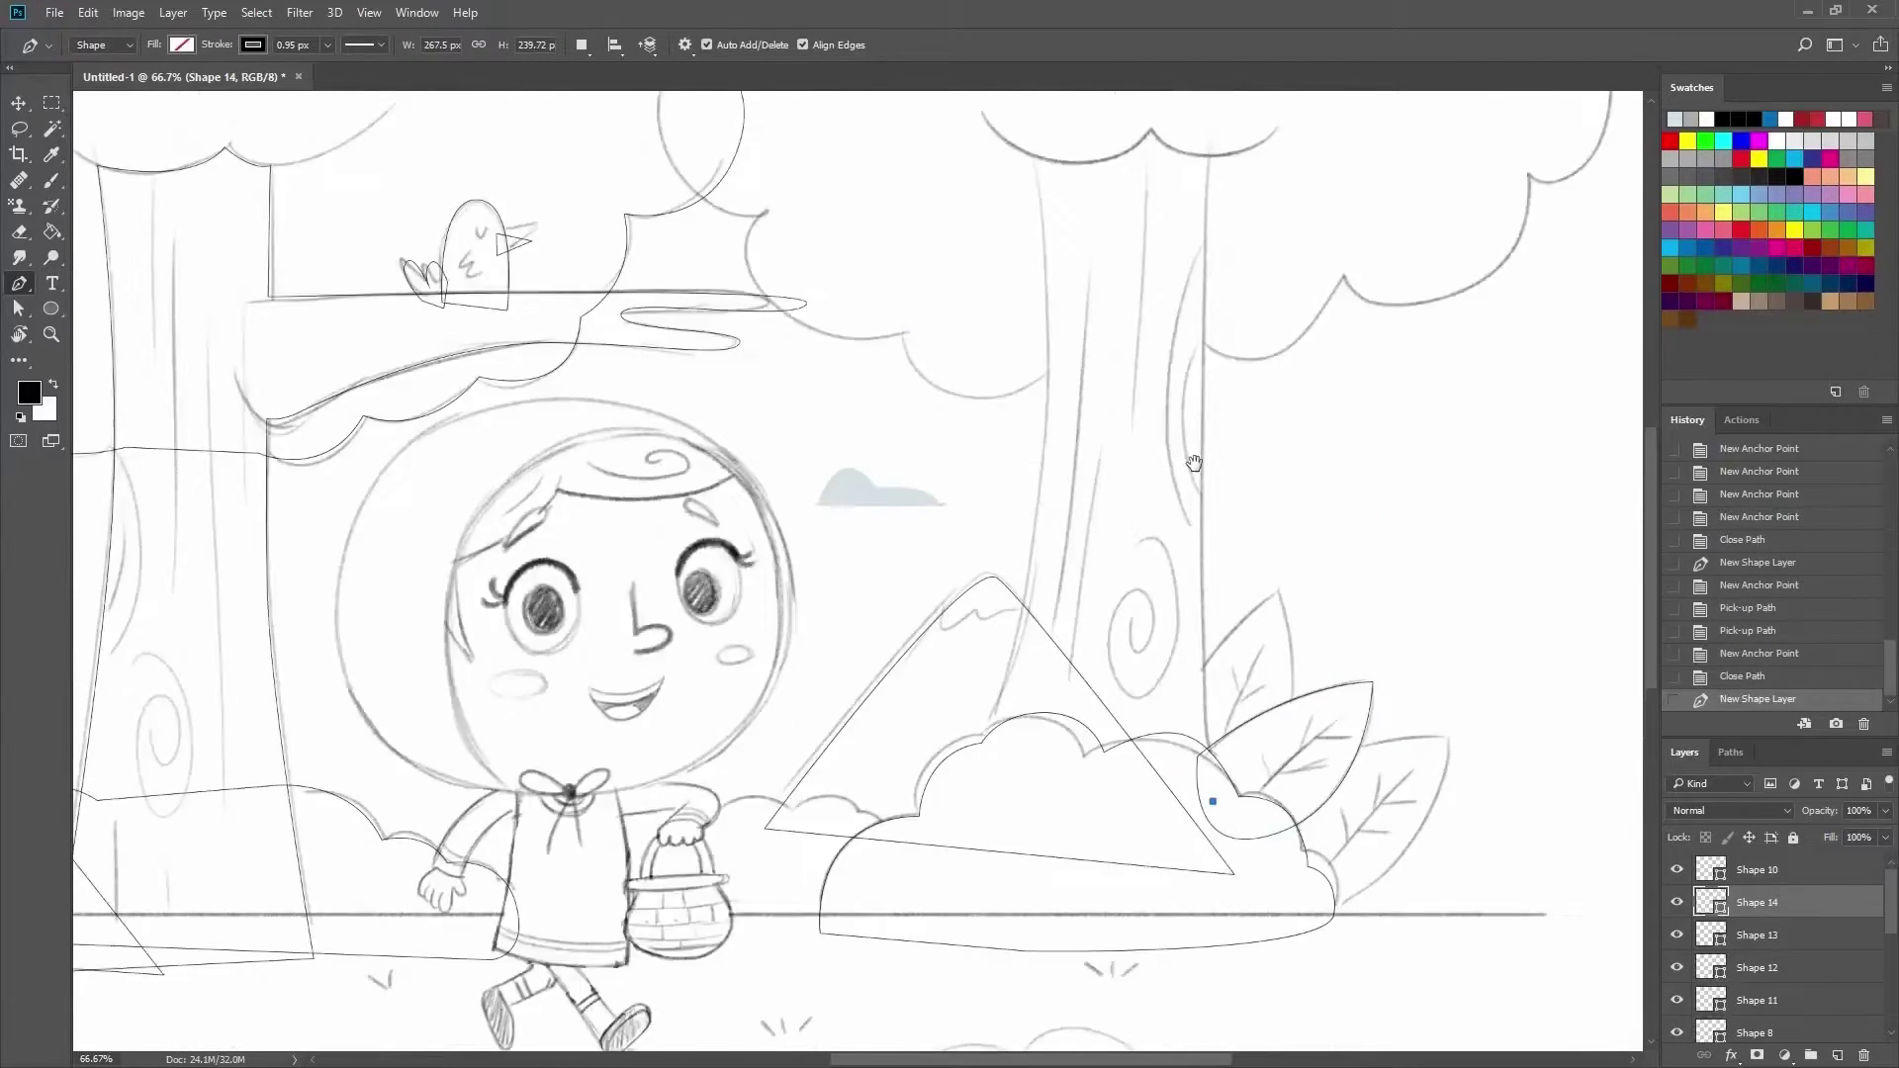
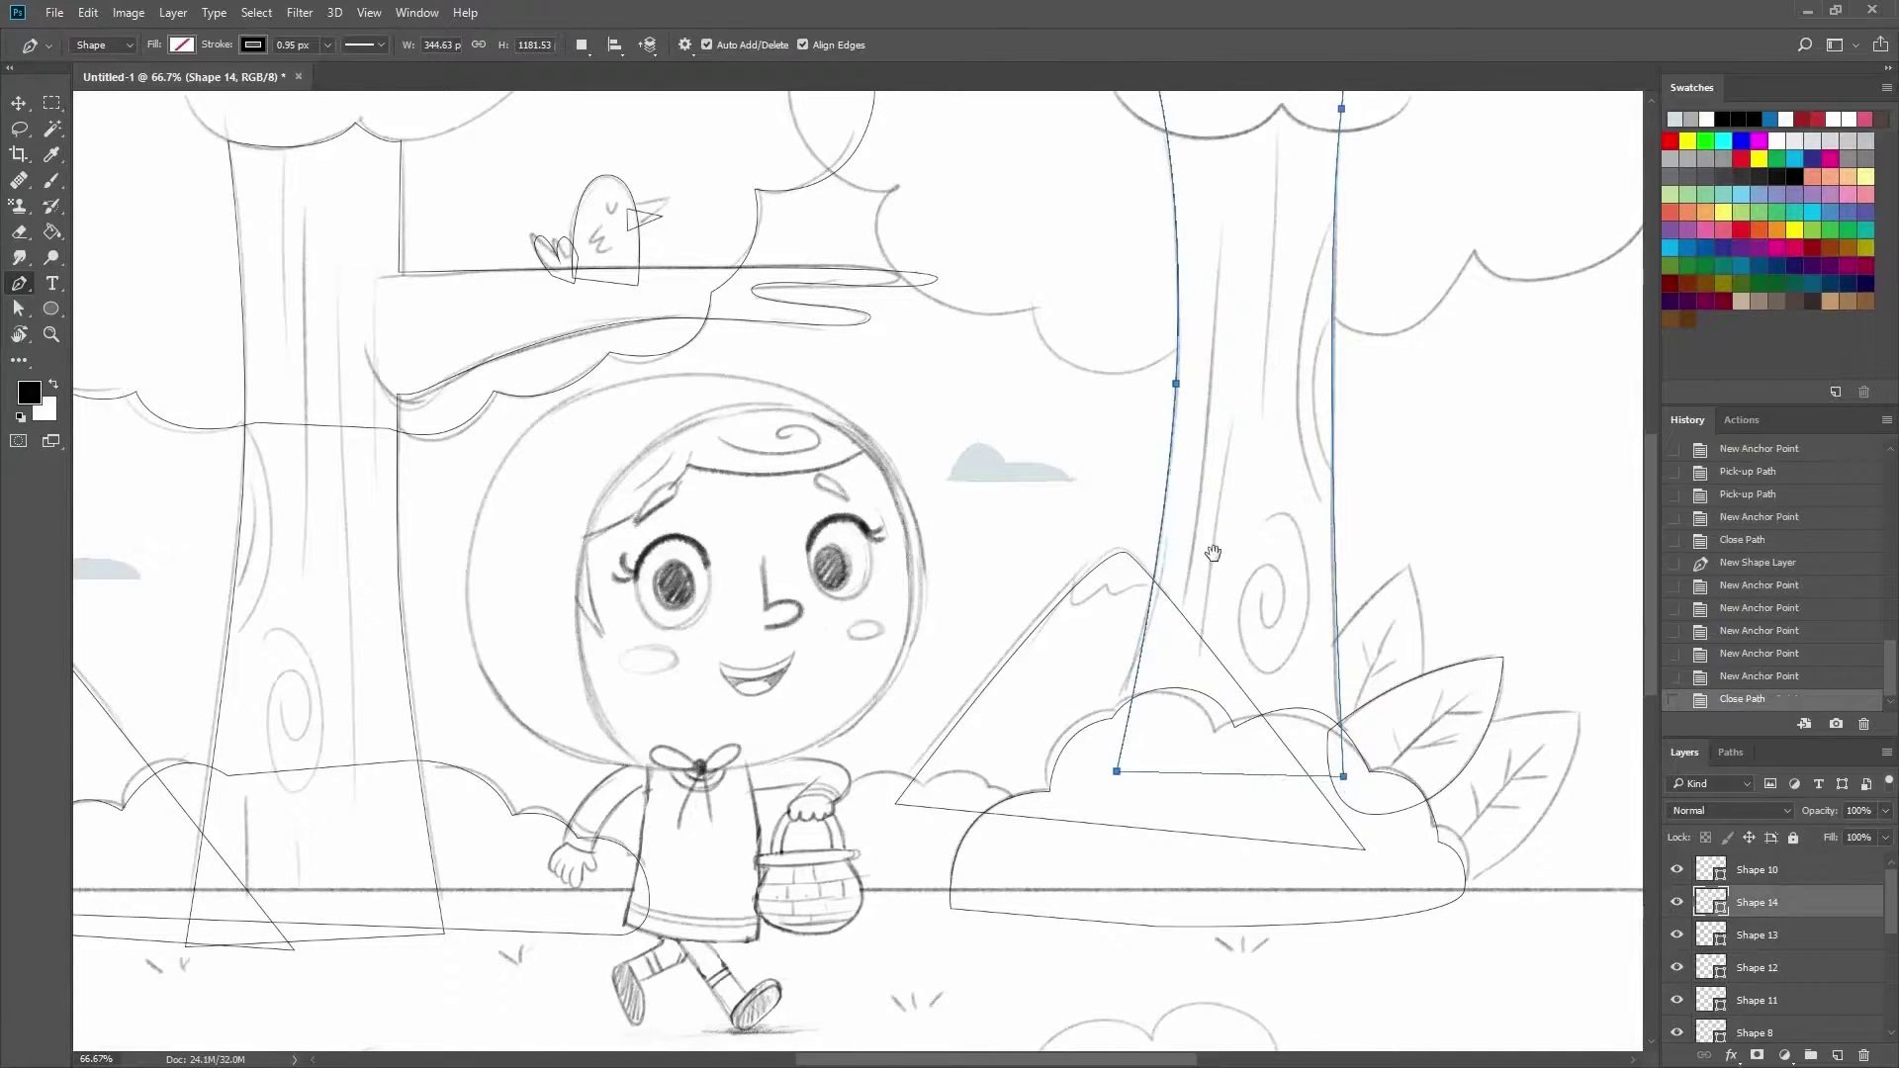
Close the trunk Shape 14, then draw Shape 15 along the foliage scallop over the trunk top.
scroll(1212, 551, "up", 3)
left_click(948, 383)
left_click_drag(1129, 399, 1230, 313)
left_click(1129, 399, "alt")
left_click_drag(1260, 386, 1293, 373)
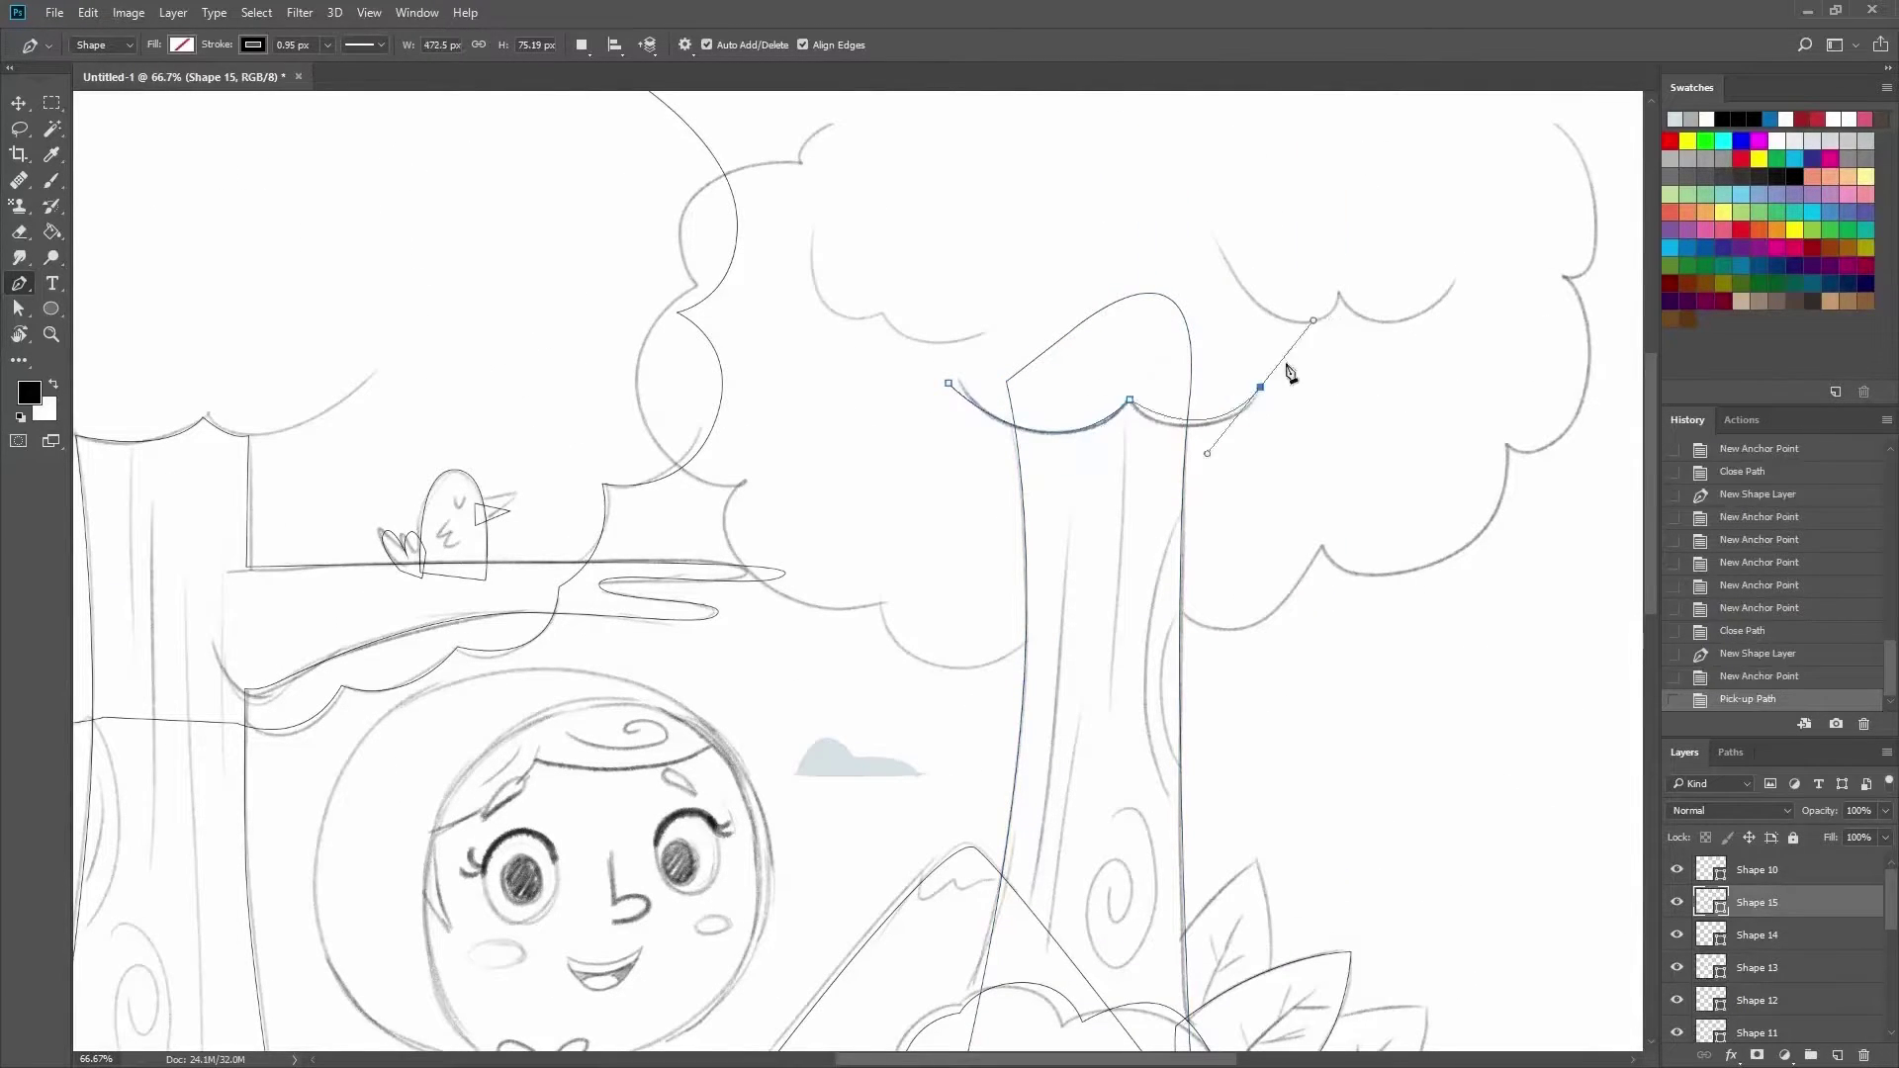
left_click(1260, 386, "alt")
left_click(1165, 233)
left_click(990, 261)
left_click(948, 383)
Subtract Shape 15 from Shape 14 with Combine Shapes, then nudge the trimmed trunk into place.
key("v")
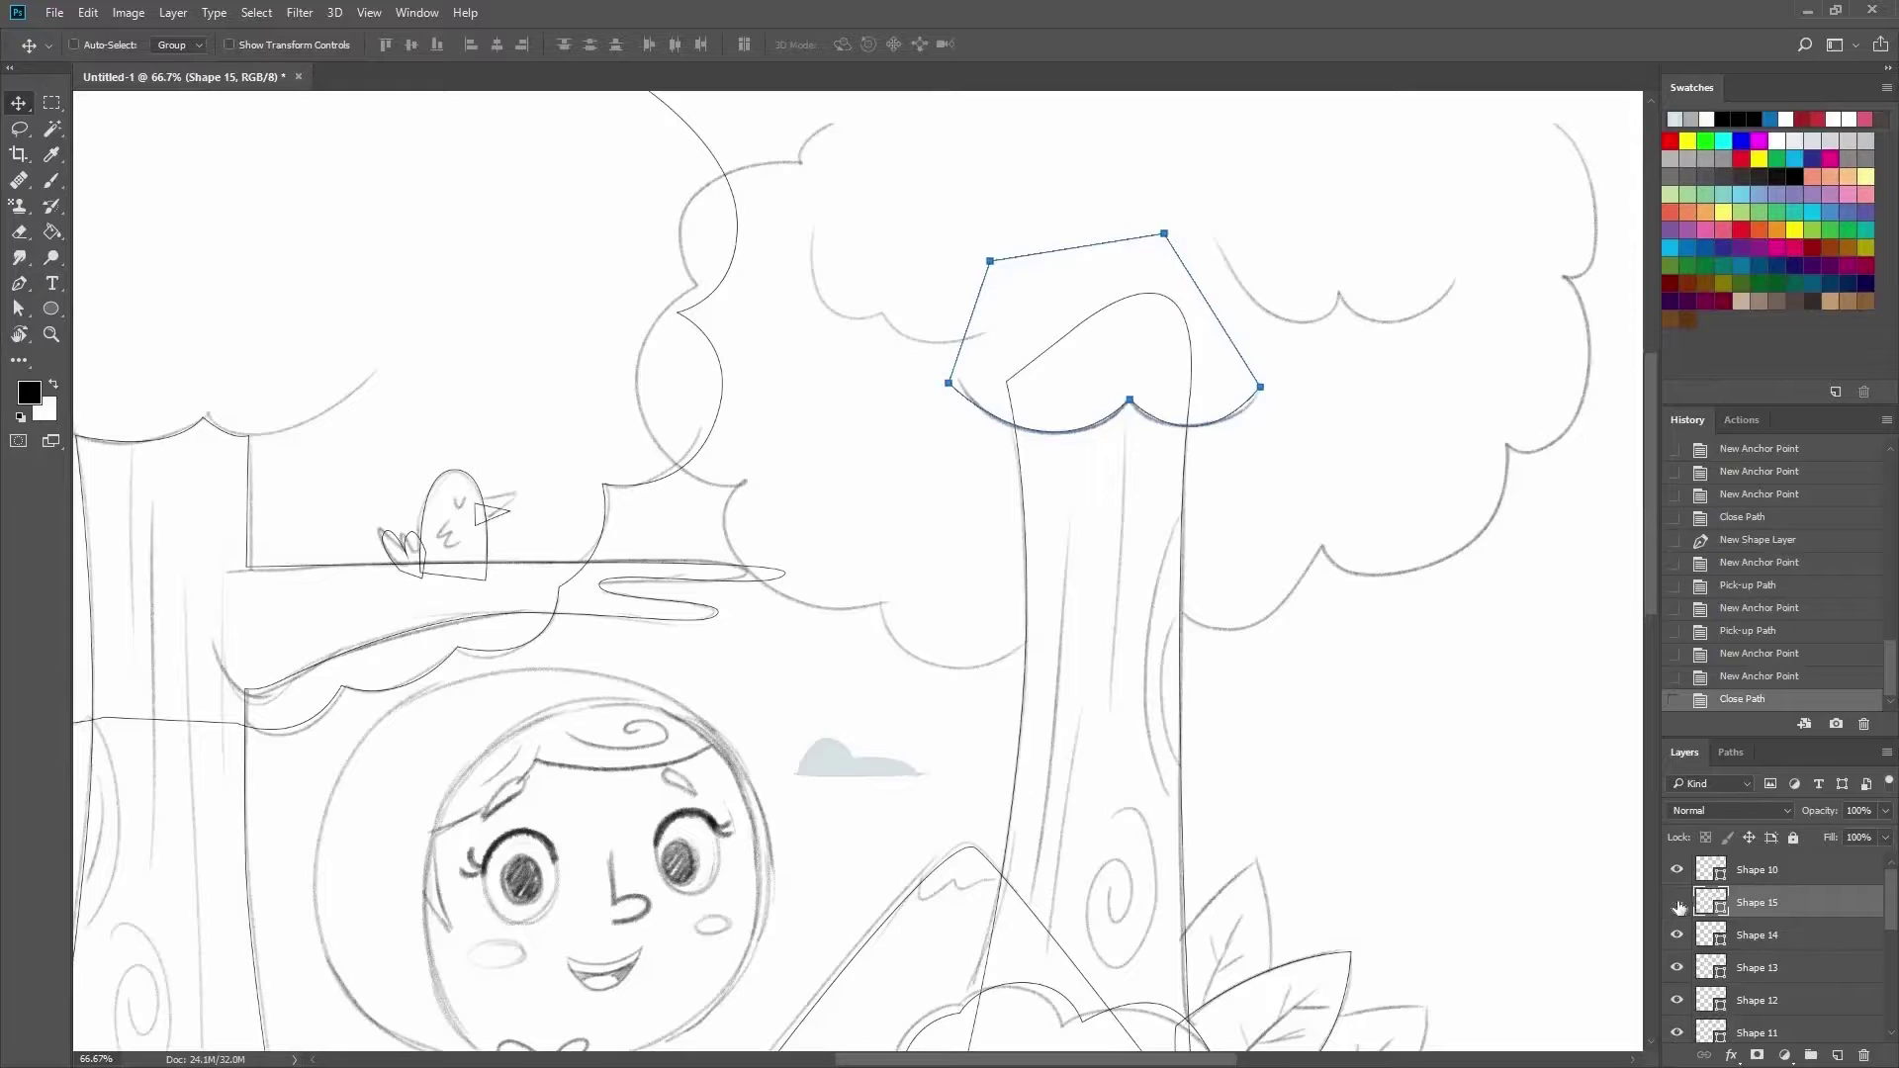
left_click(1682, 935)
left_click(1770, 904, "shift")
left_click(173, 12)
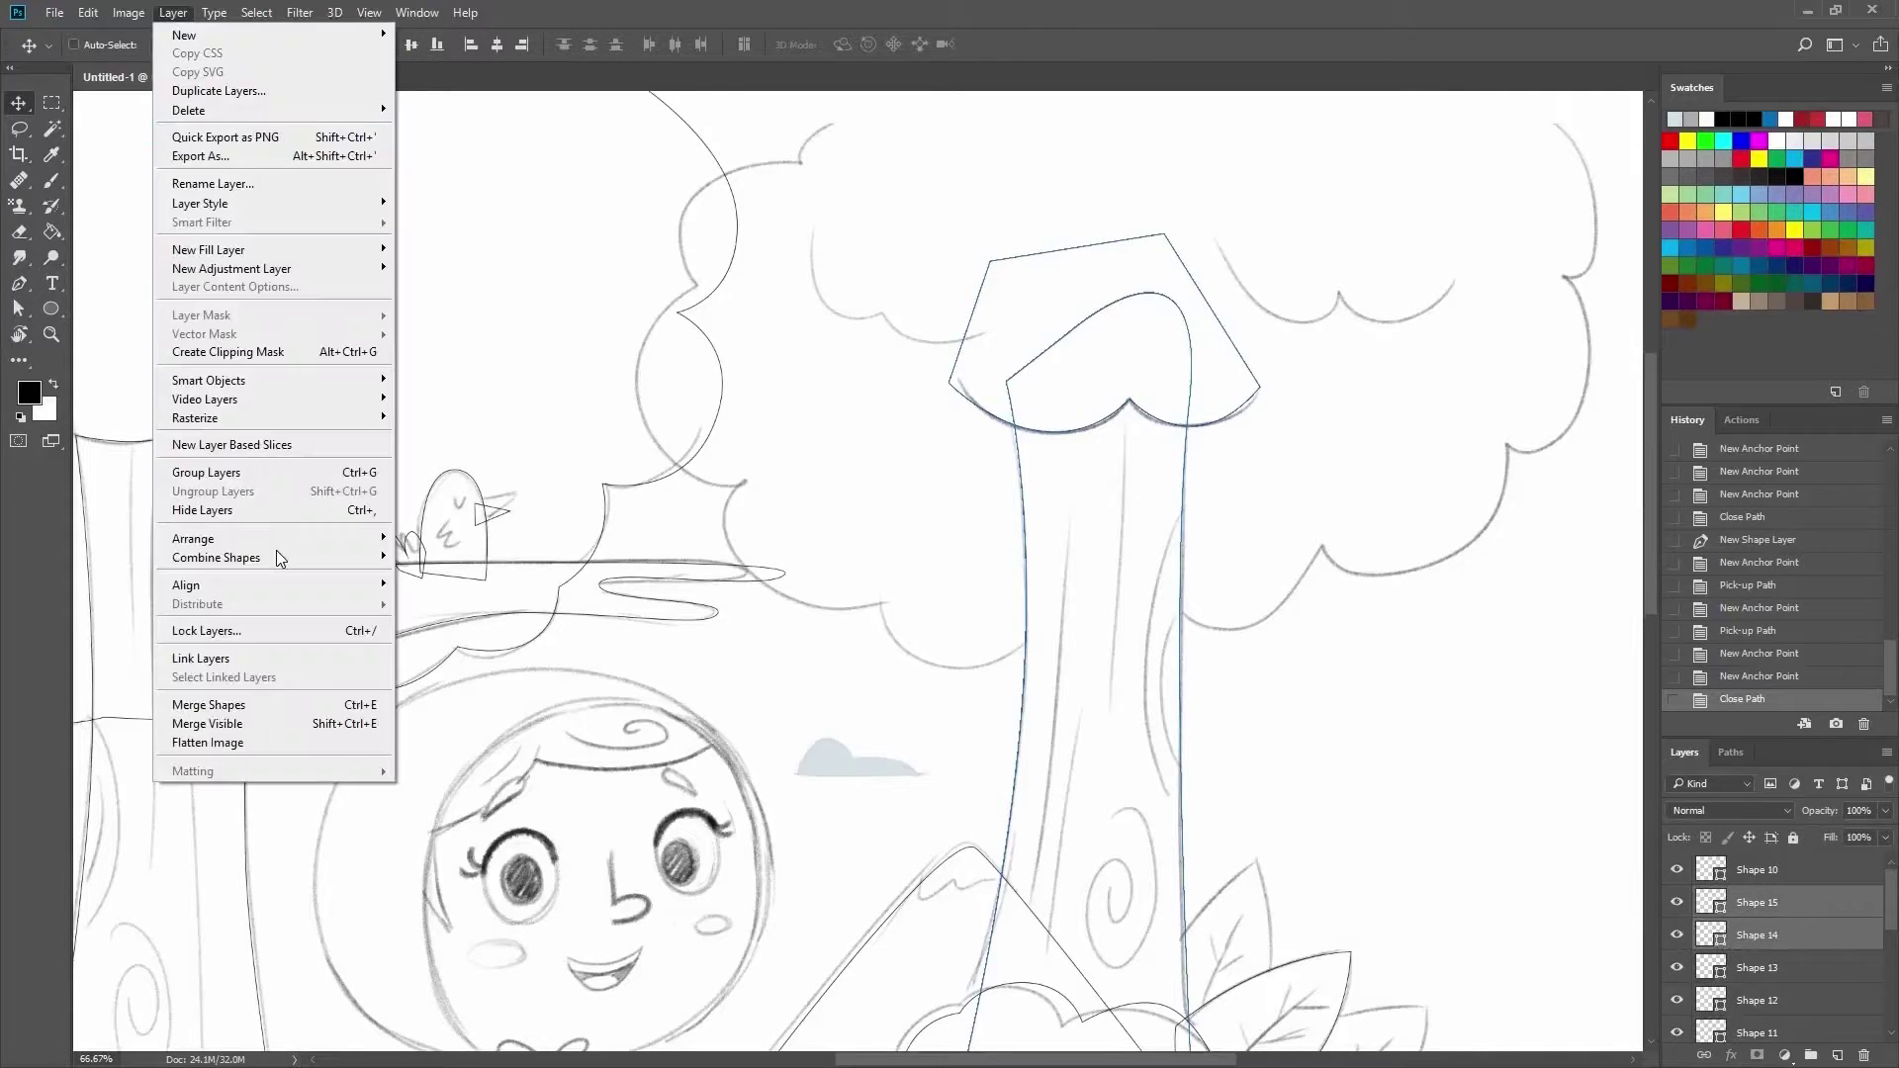
left_click(513, 576)
left_click_drag(1200, 475, 1229, 297)
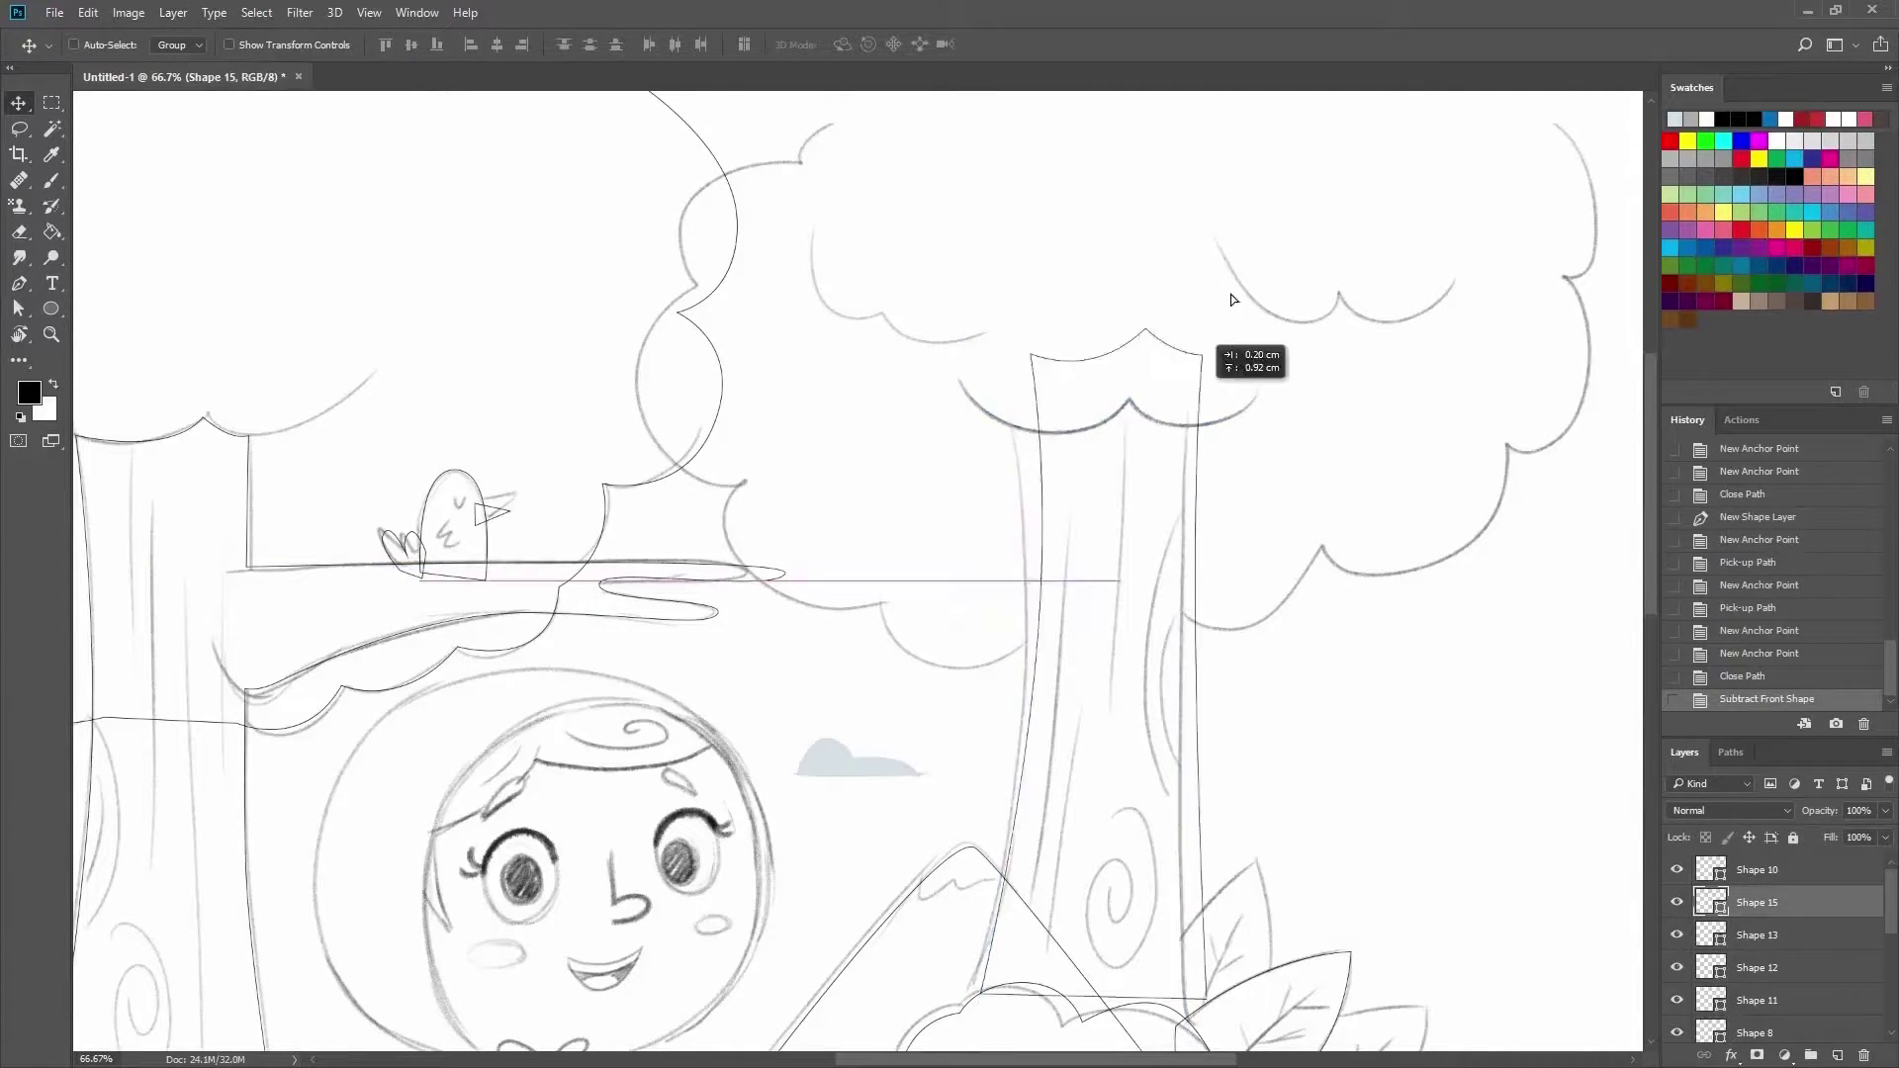
Trace the right tree's bumpy canopy with curved Pen anchors and close it as Shape 16.
key("p")
left_click(1066, 532)
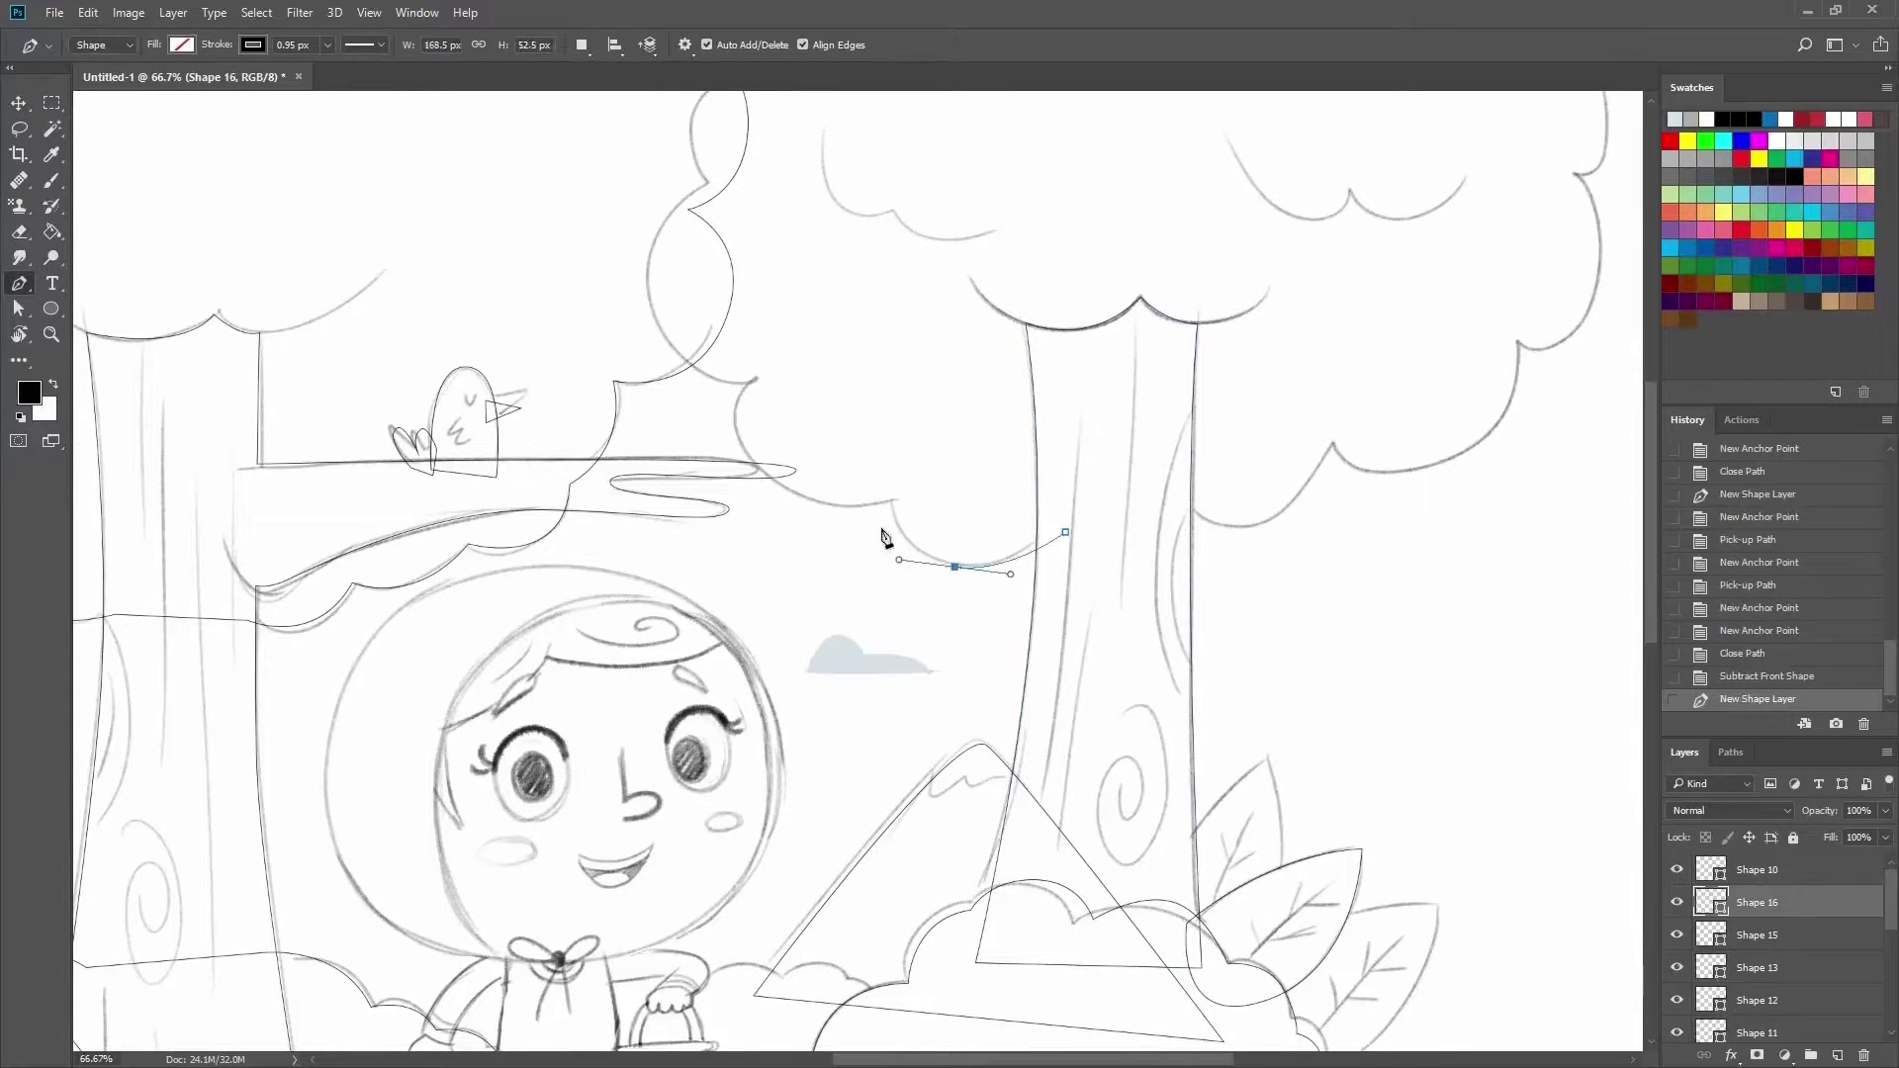
left_click_drag(973, 565, 931, 564)
left_click(891, 504)
left_click(767, 474)
left_click(750, 382)
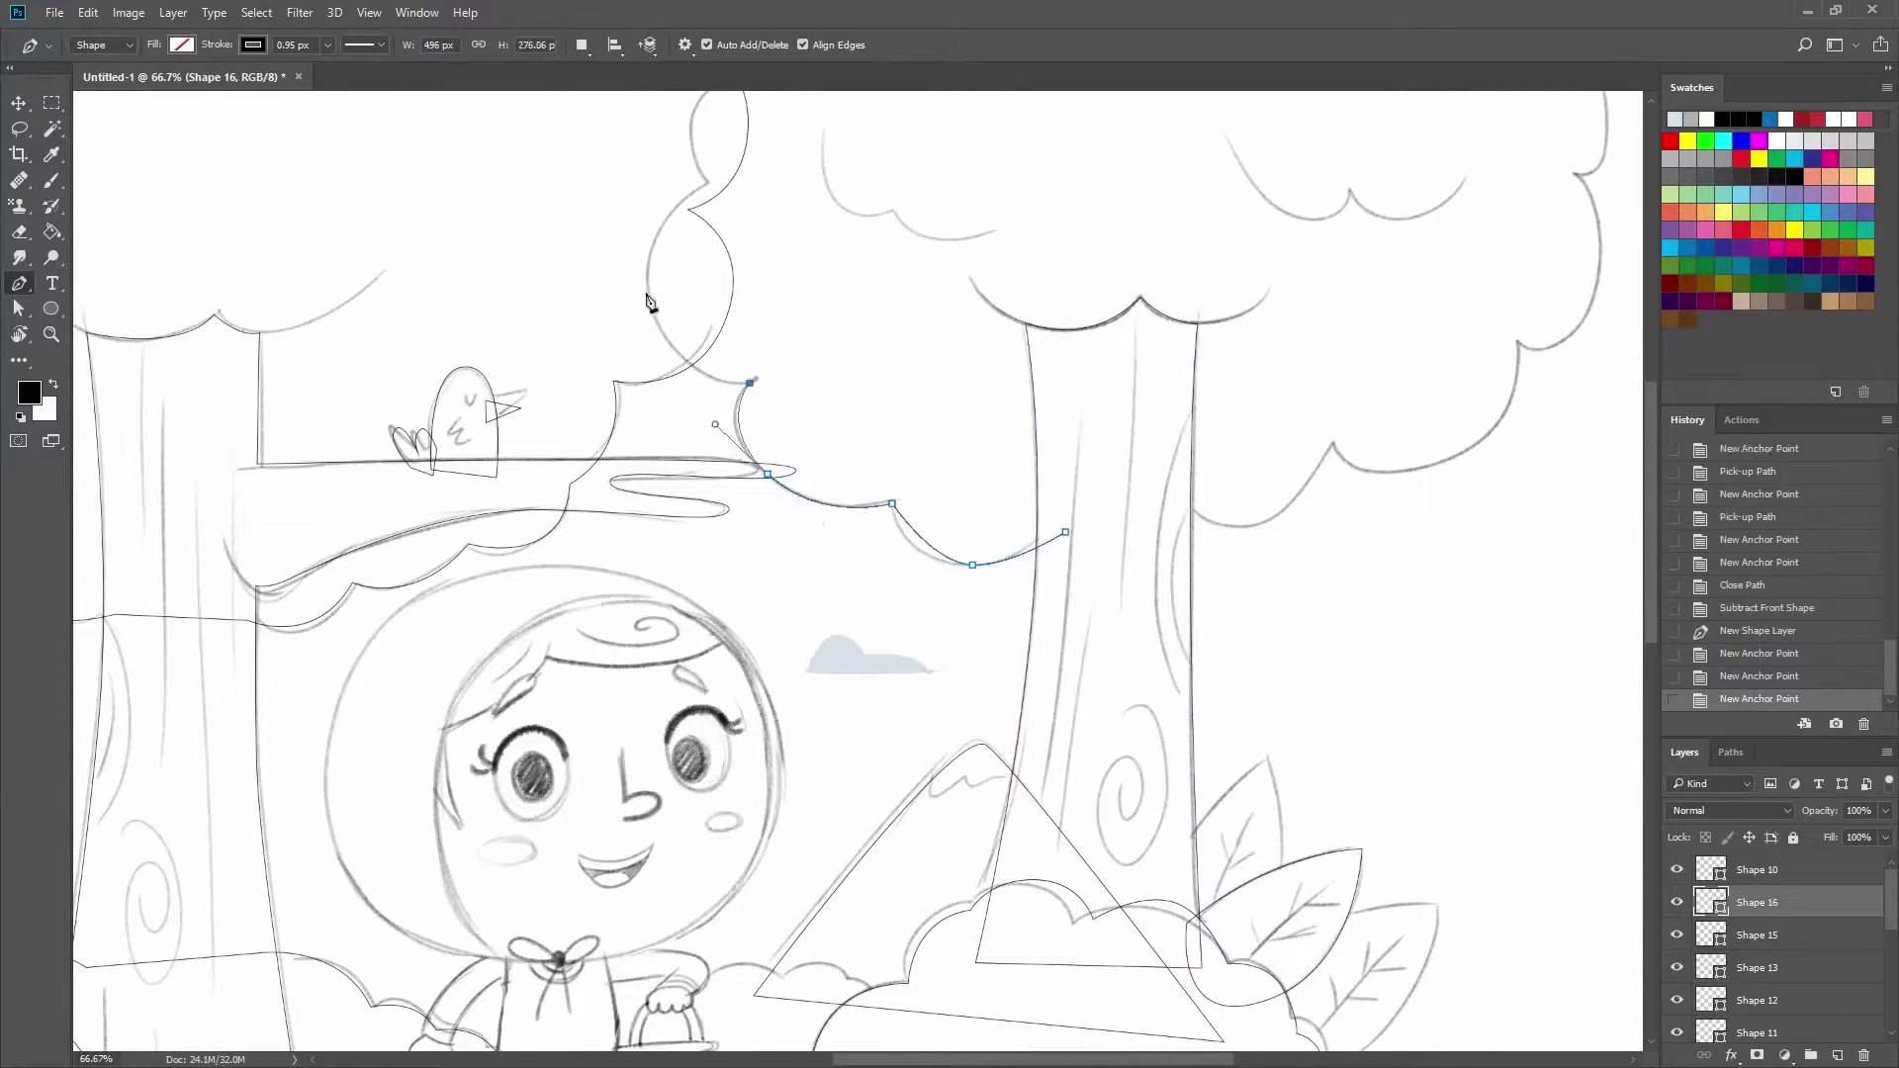
left_click_drag(648, 302, 637, 232)
left_click(712, 183)
left_click_drag(740, 331, 771, 632)
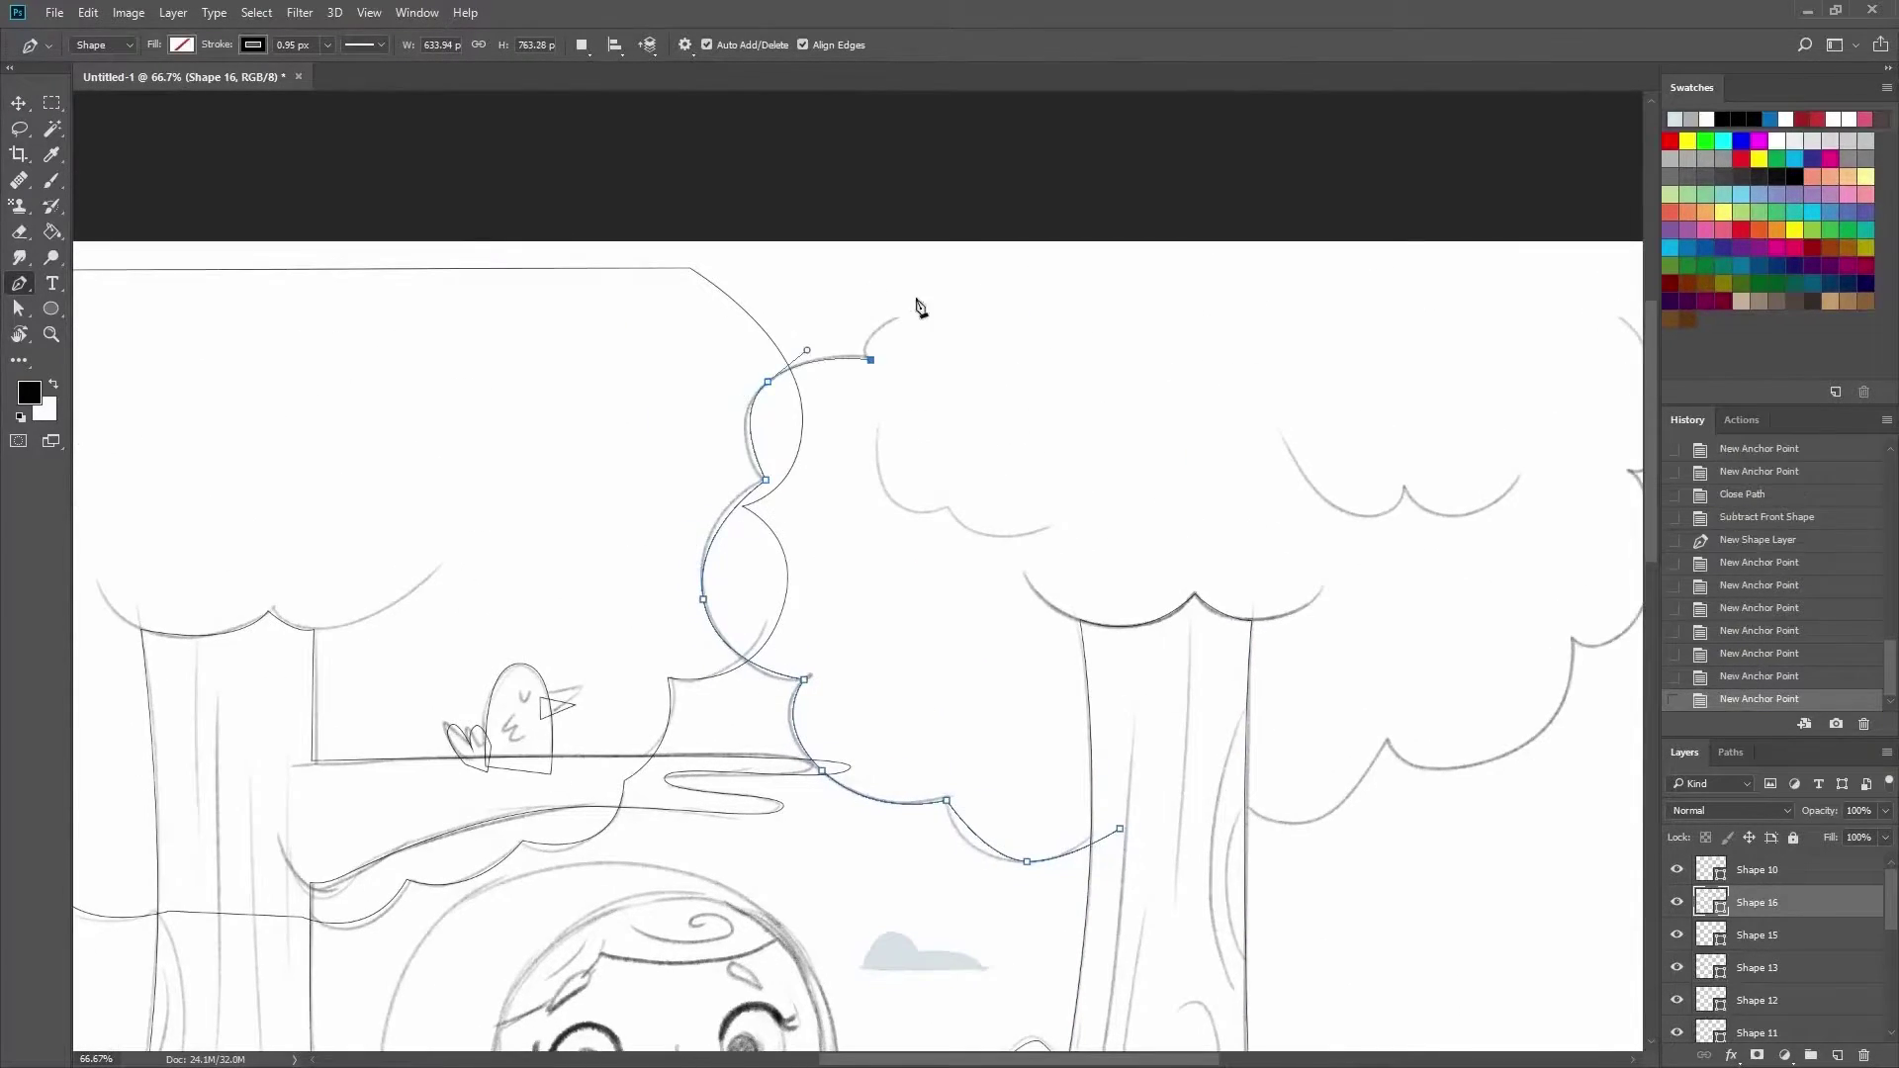
mouse_move(891, 306)
left_mouse_down()
mouse_move(955, 276)
mouse_move(720, 297)
left_mouse_up()
left_click(1418, 286, "shift")
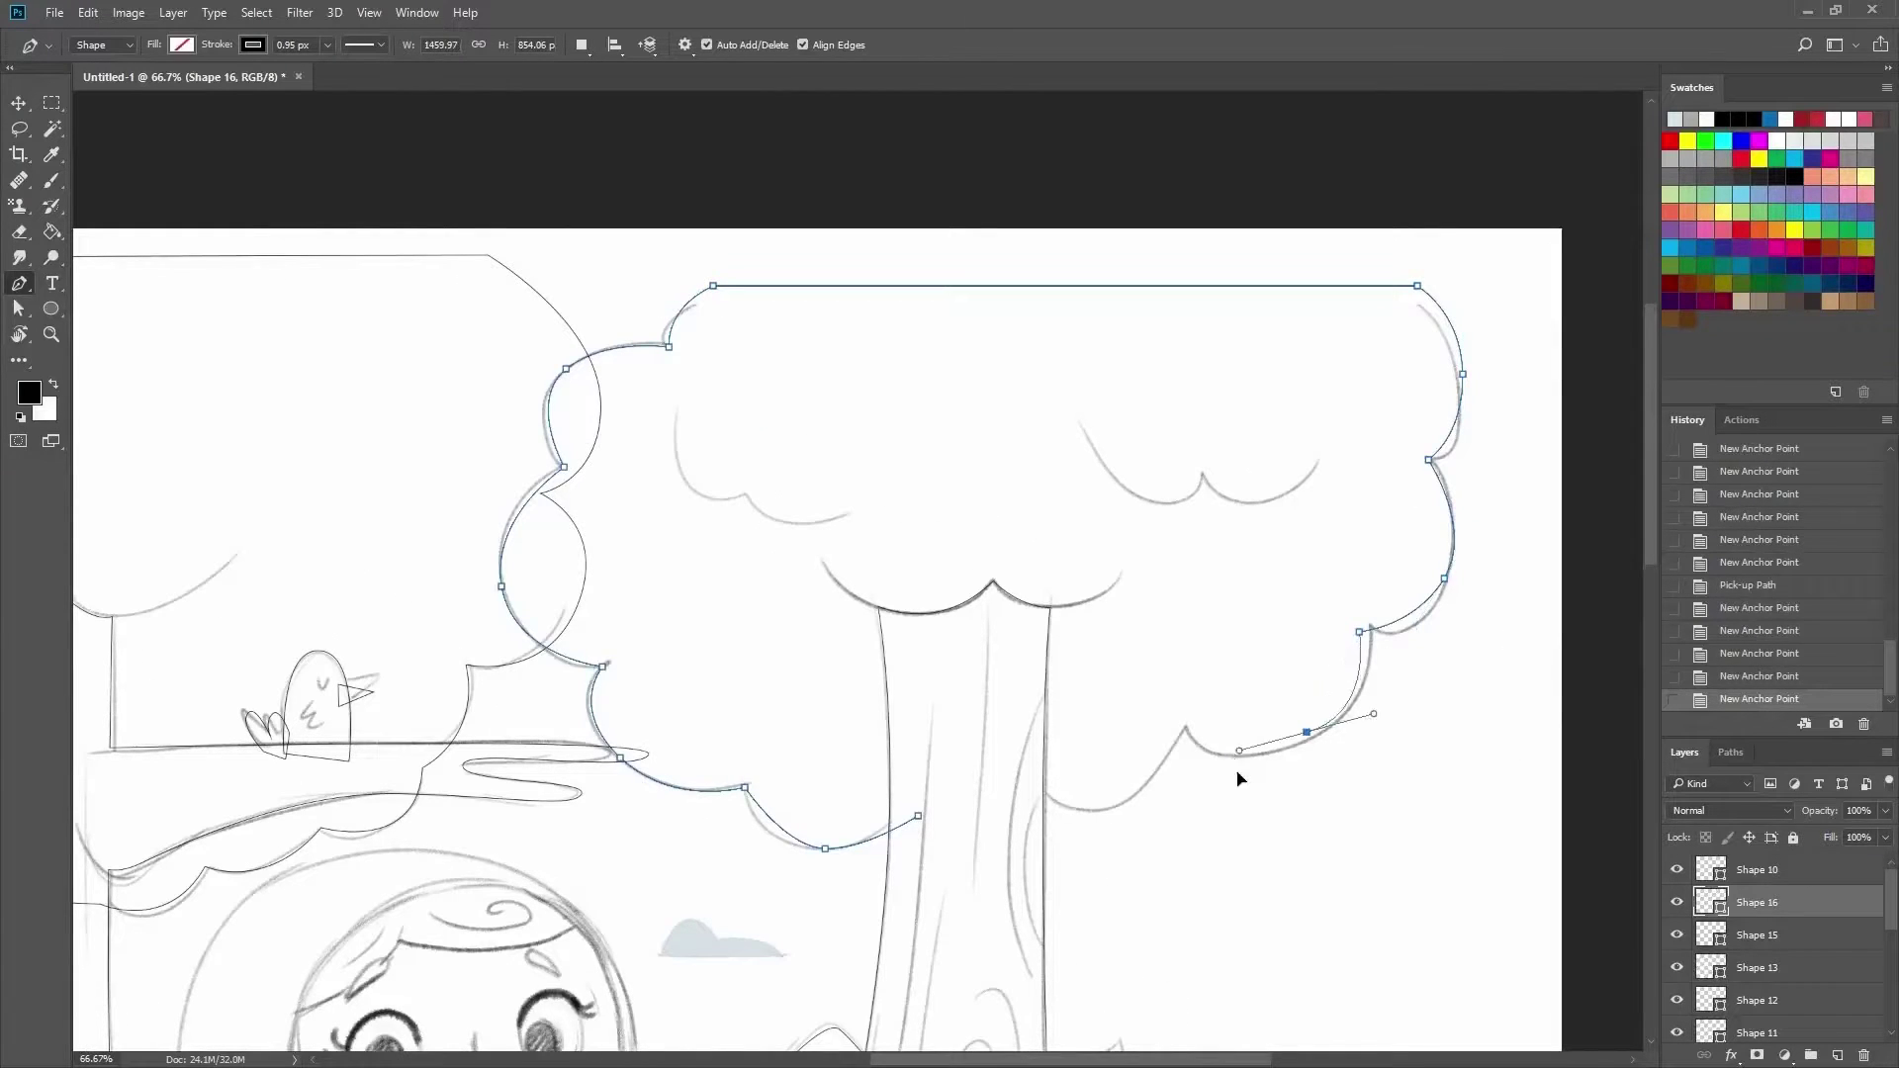
left_click(918, 816)
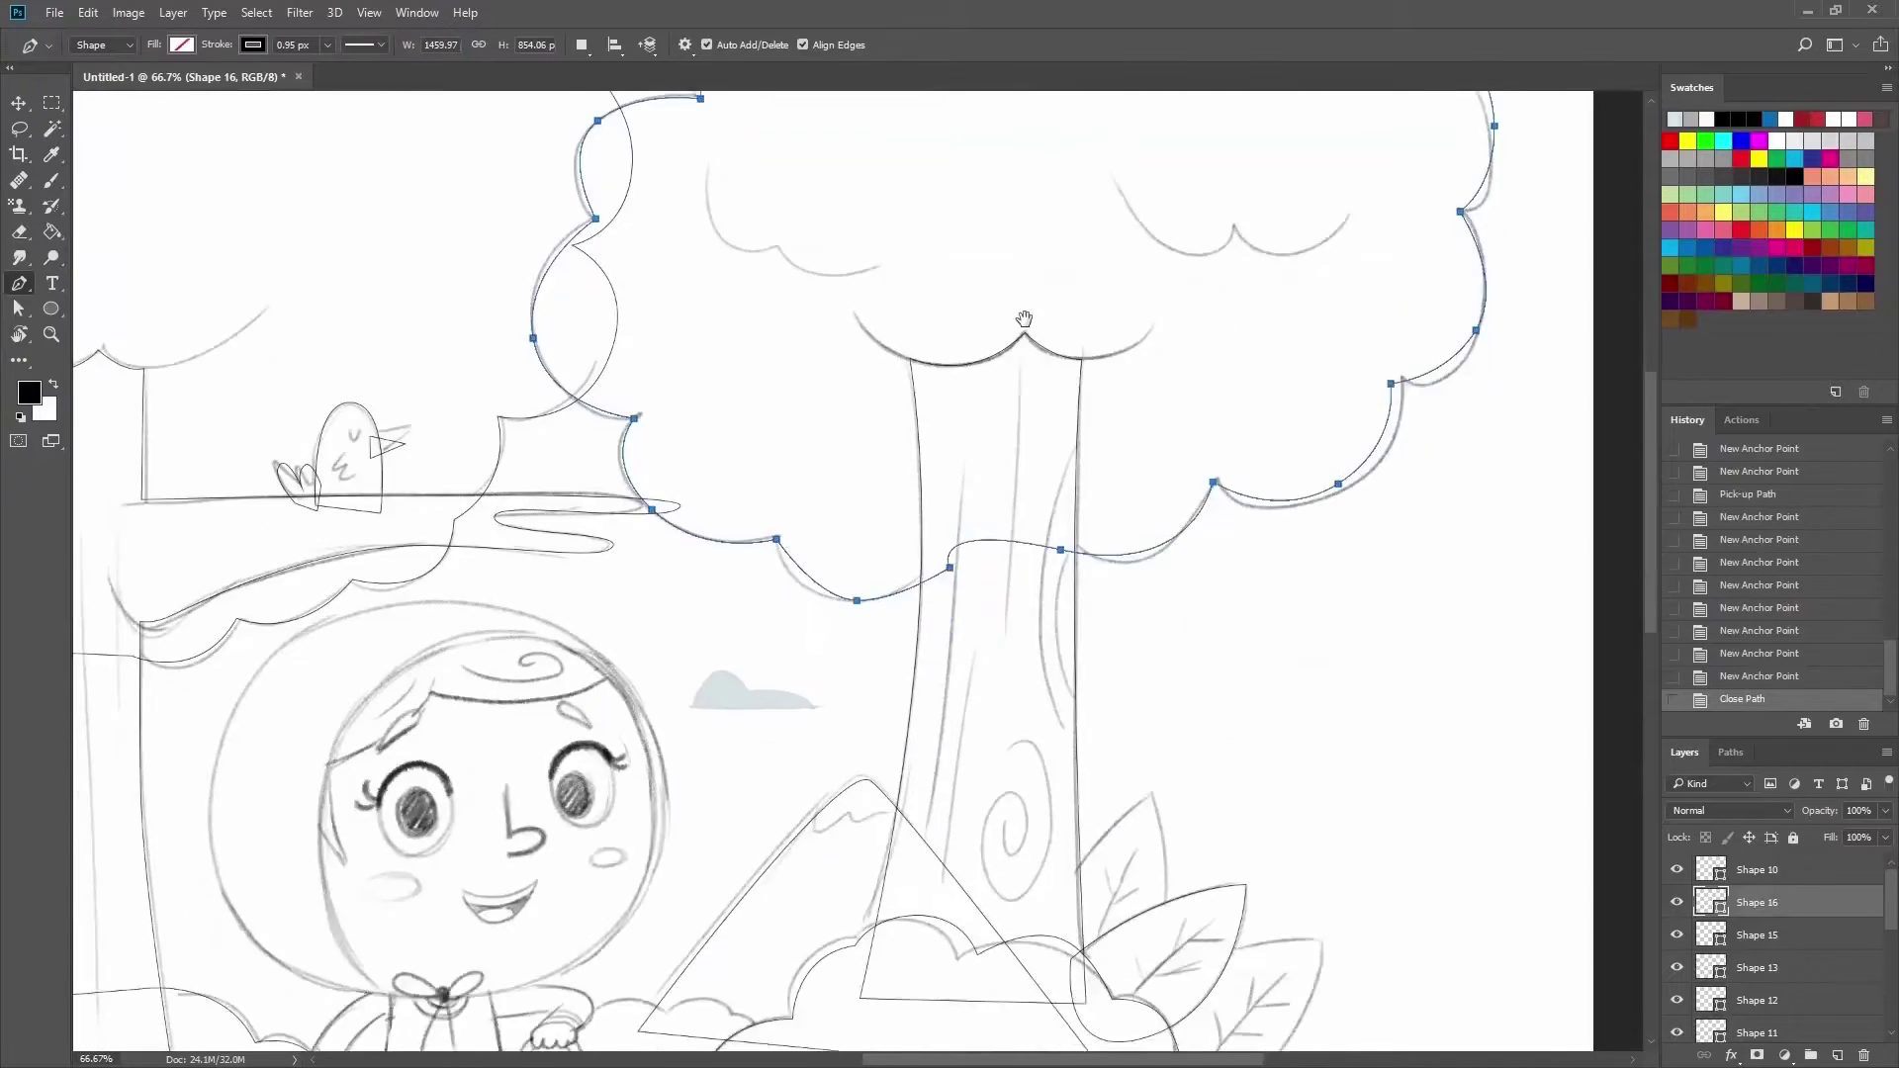
Pan to the girl and start a curved shape along the bush behind the basket.
left_click_drag(792, 891, 1078, 128)
left_click(1025, 477)
left_click_drag(985, 450, 959, 452)
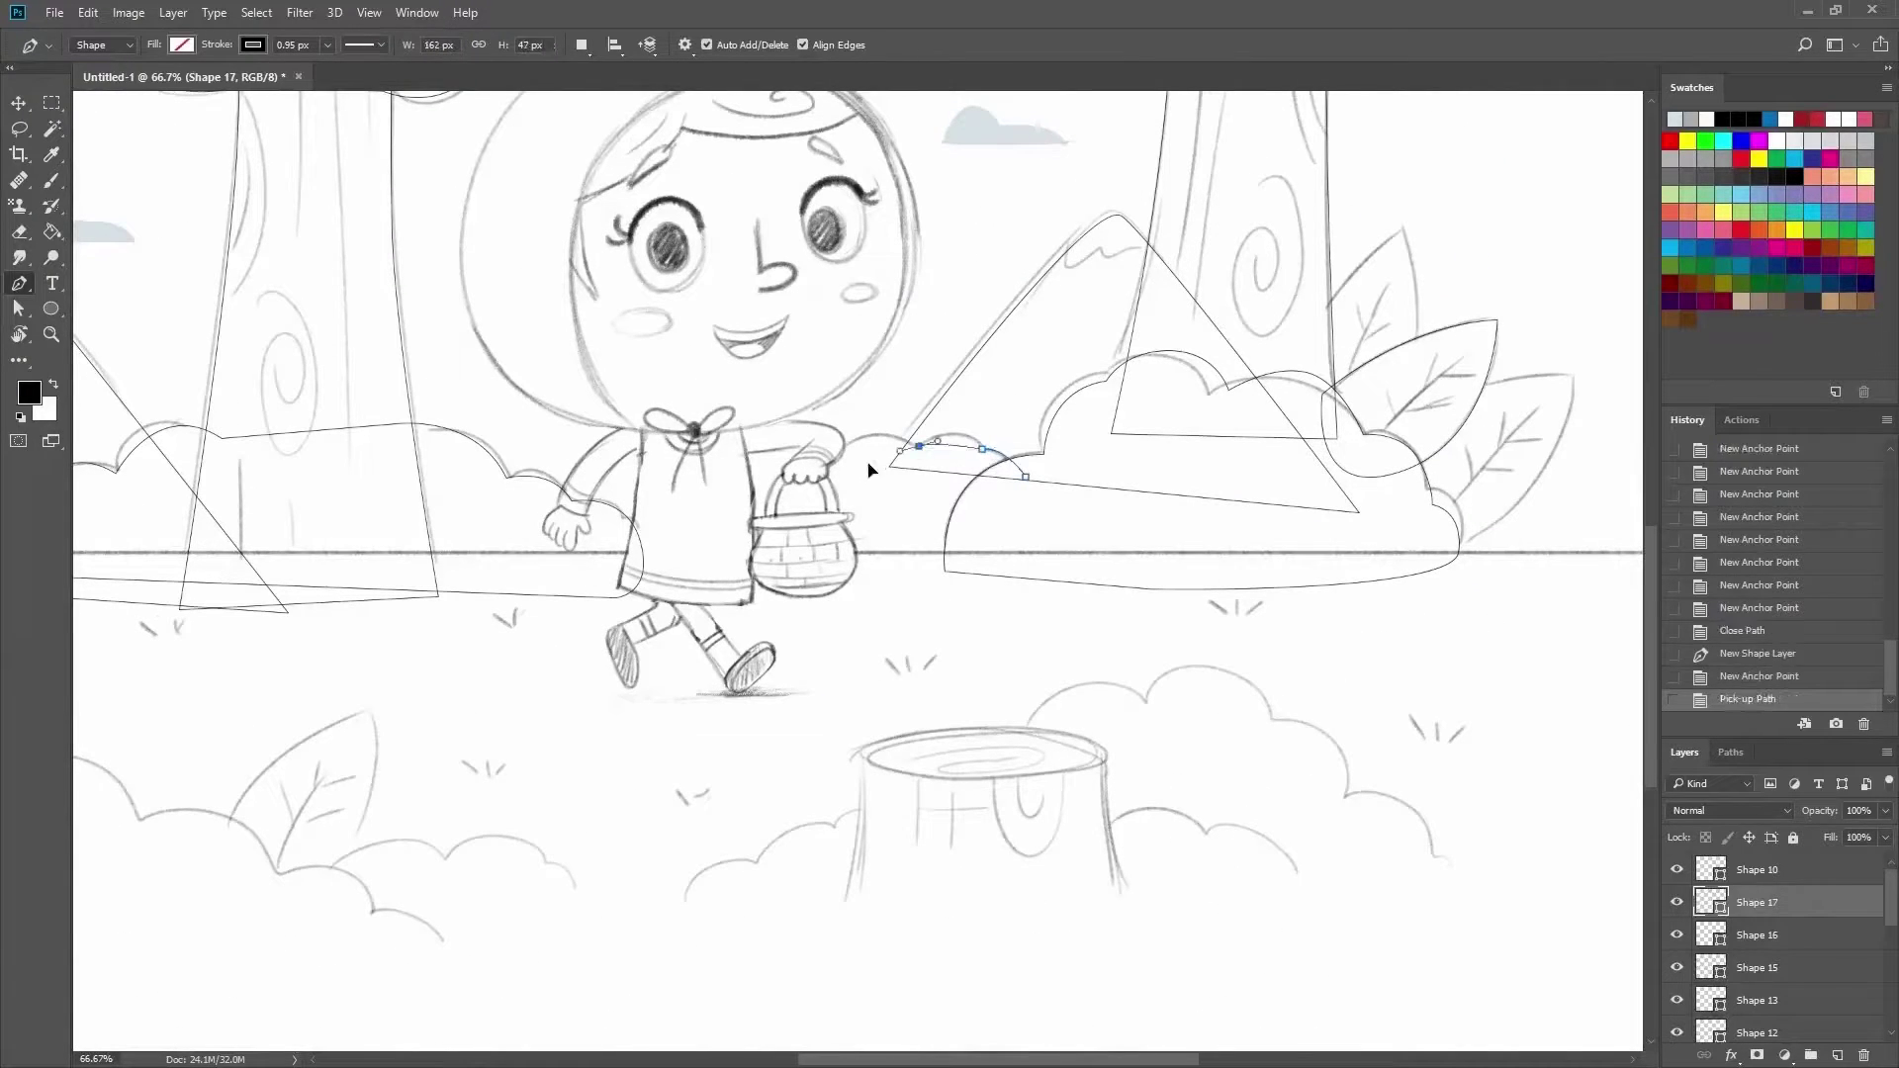
Finish the outline of the bush behind the basket and close Shape 17.
mouse_move(836, 451)
left_mouse_down()
mouse_move(771, 447)
mouse_move(722, 539)
left_mouse_up()
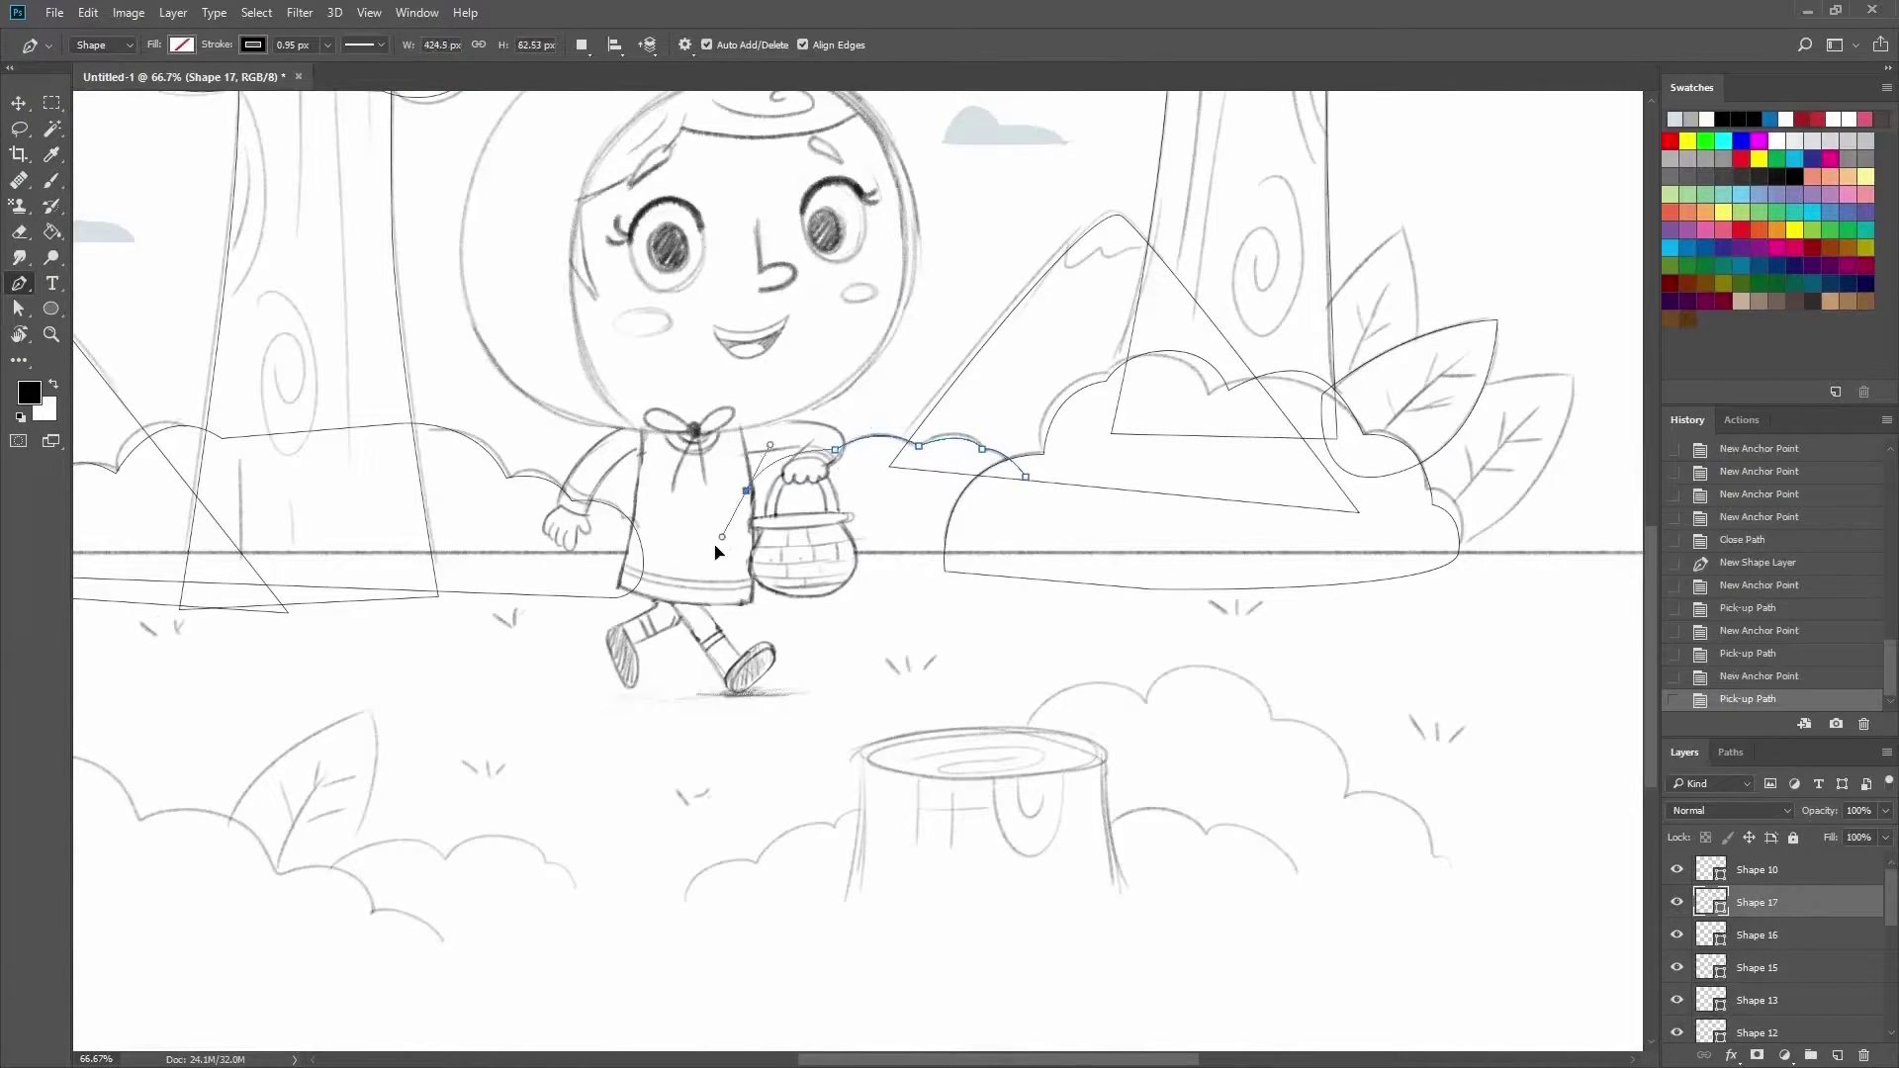
left_click(757, 605)
left_click(930, 605)
left_click(1025, 476)
Begin Shape 18 over the foreground bush with corner points and curves along its scalloped top.
scroll(643, 461, "down", 3)
scroll(643, 461, "left", 5)
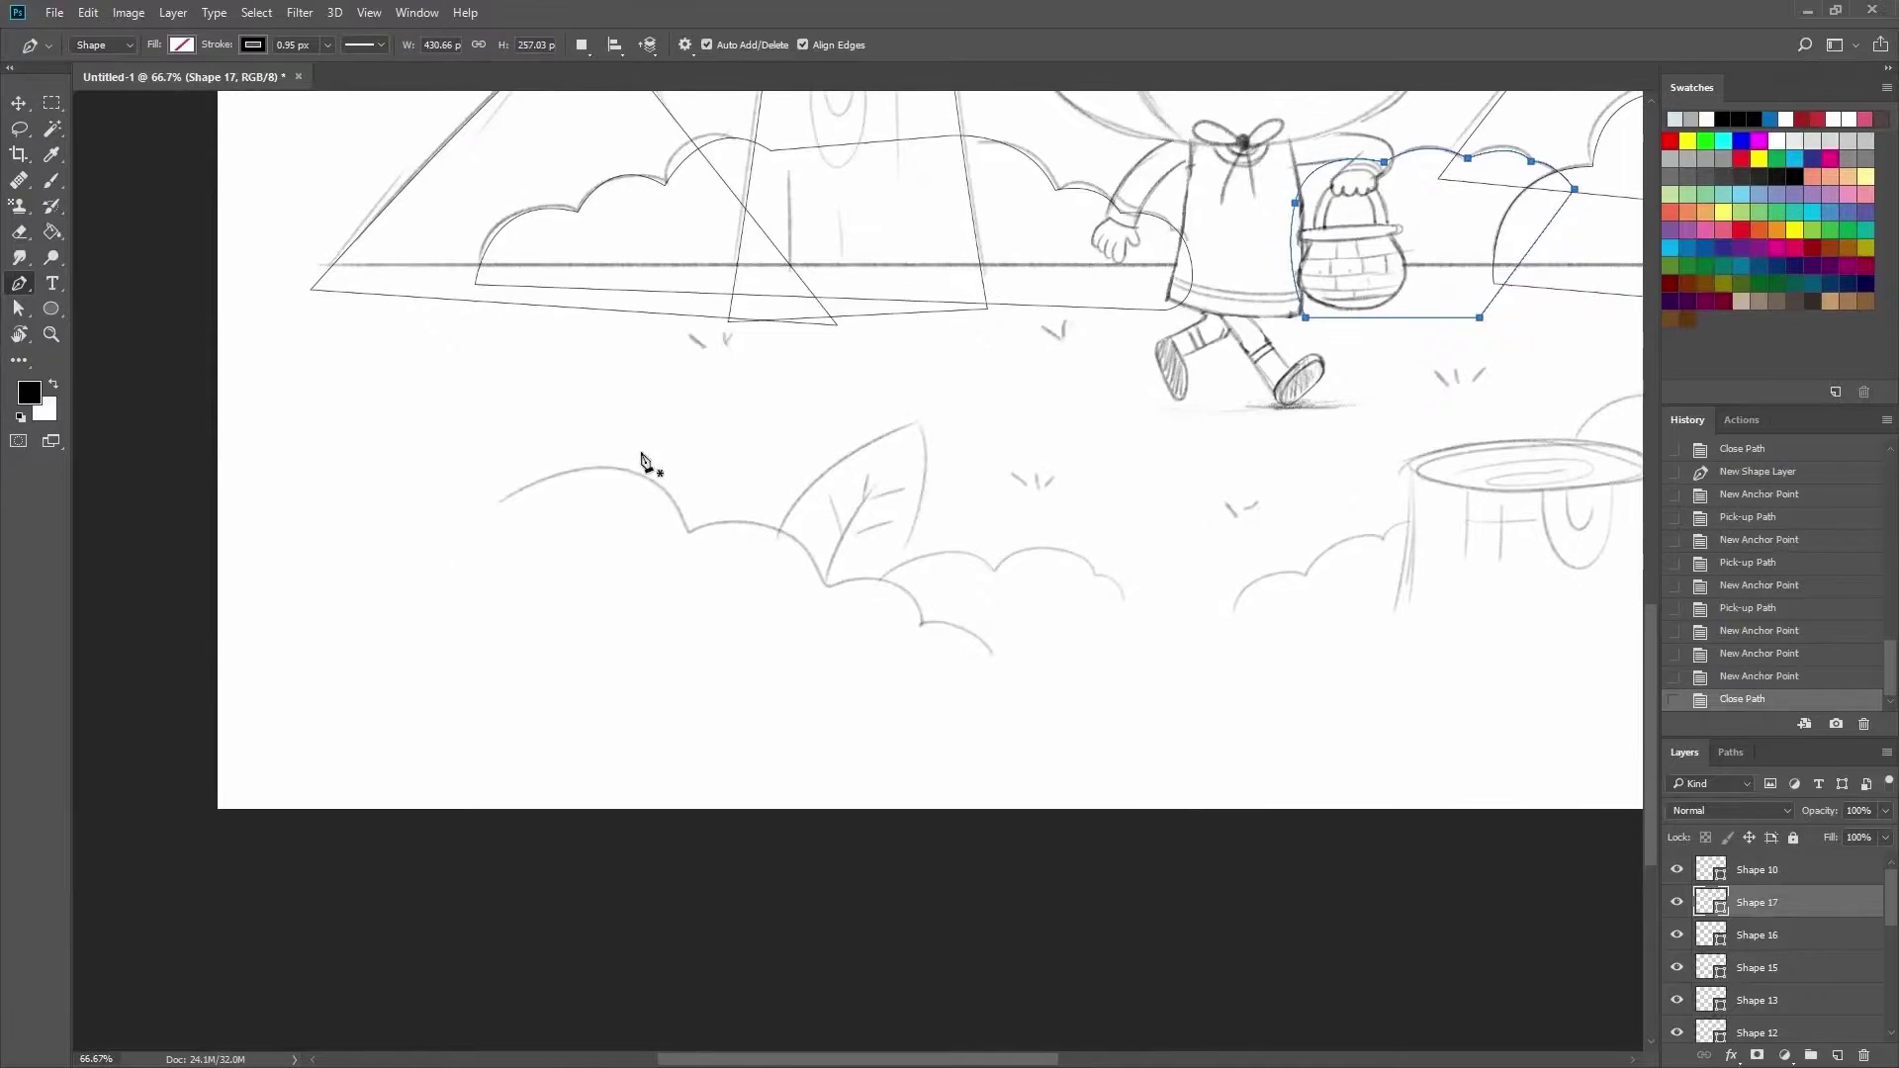
left_click(496, 505)
left_click(1005, 678)
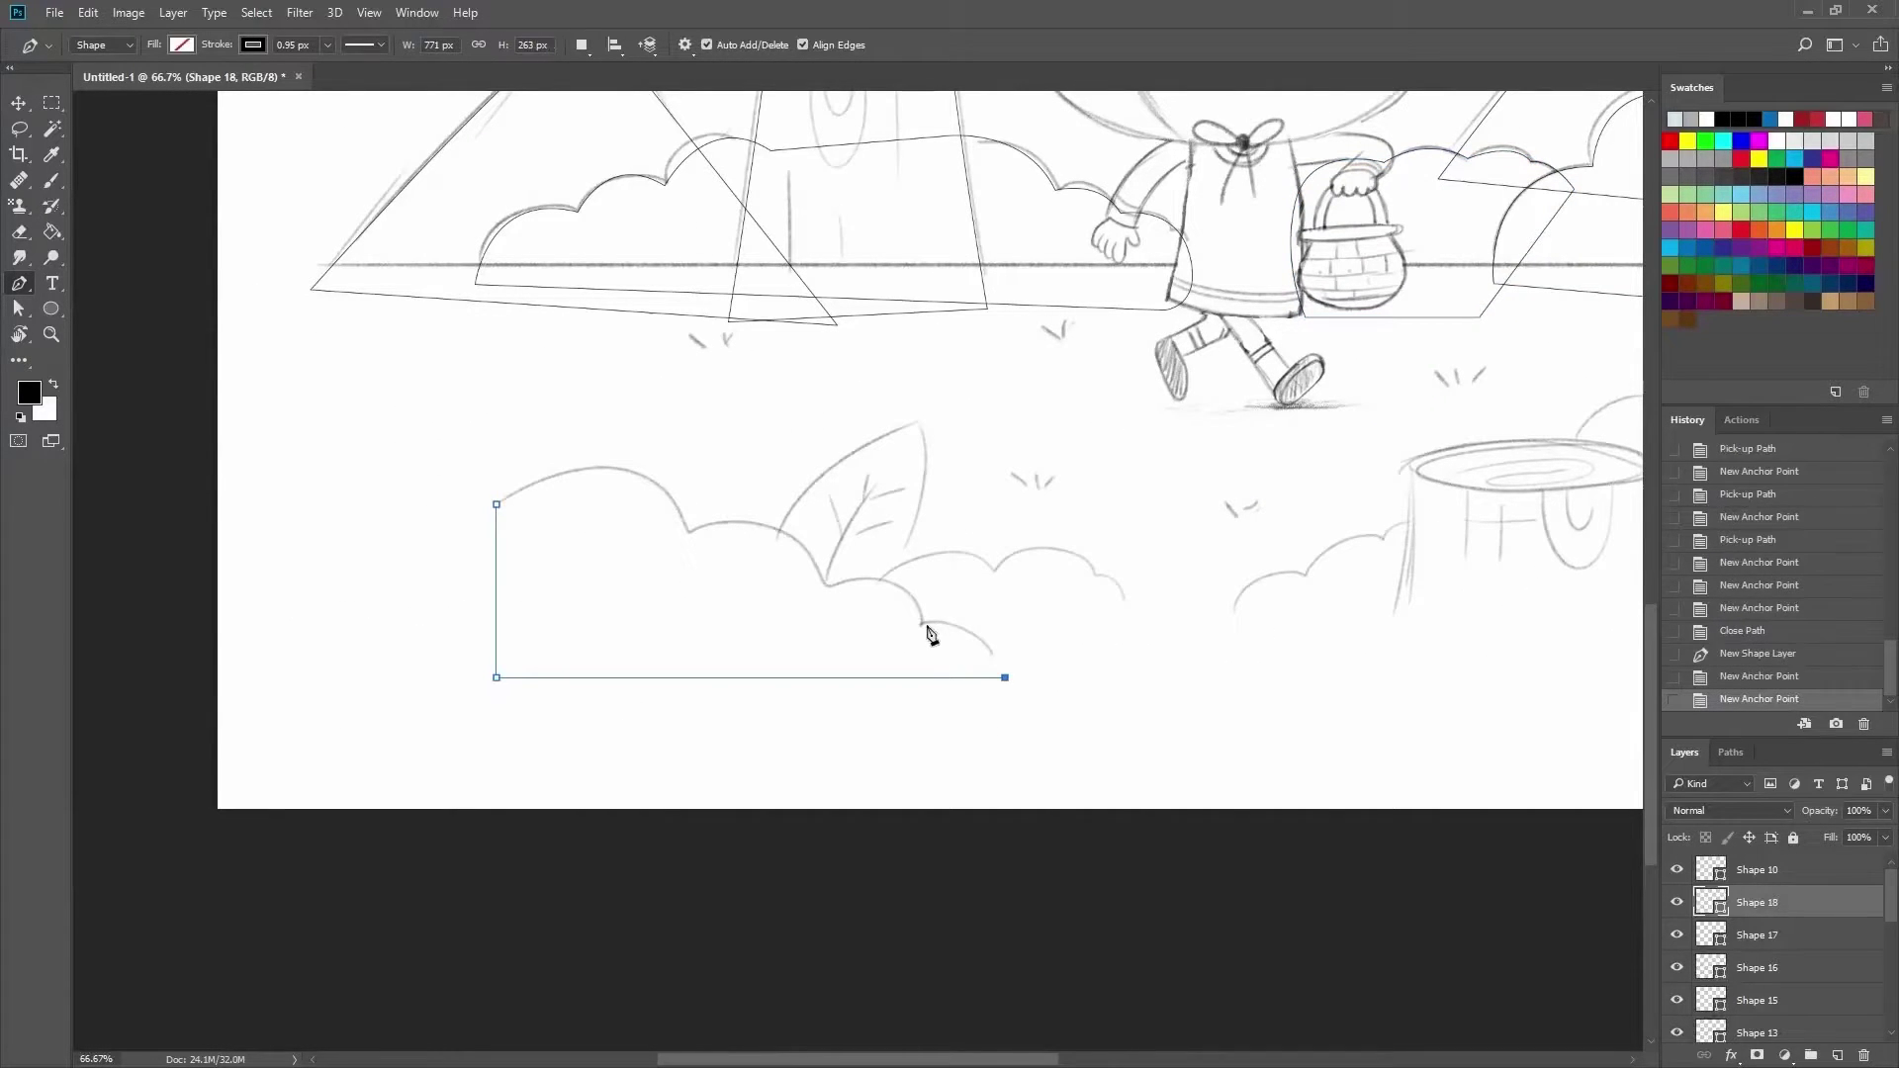
left_click(923, 625, "alt")
left_click_drag(829, 585, 738, 606)
left_click(829, 585, "alt")
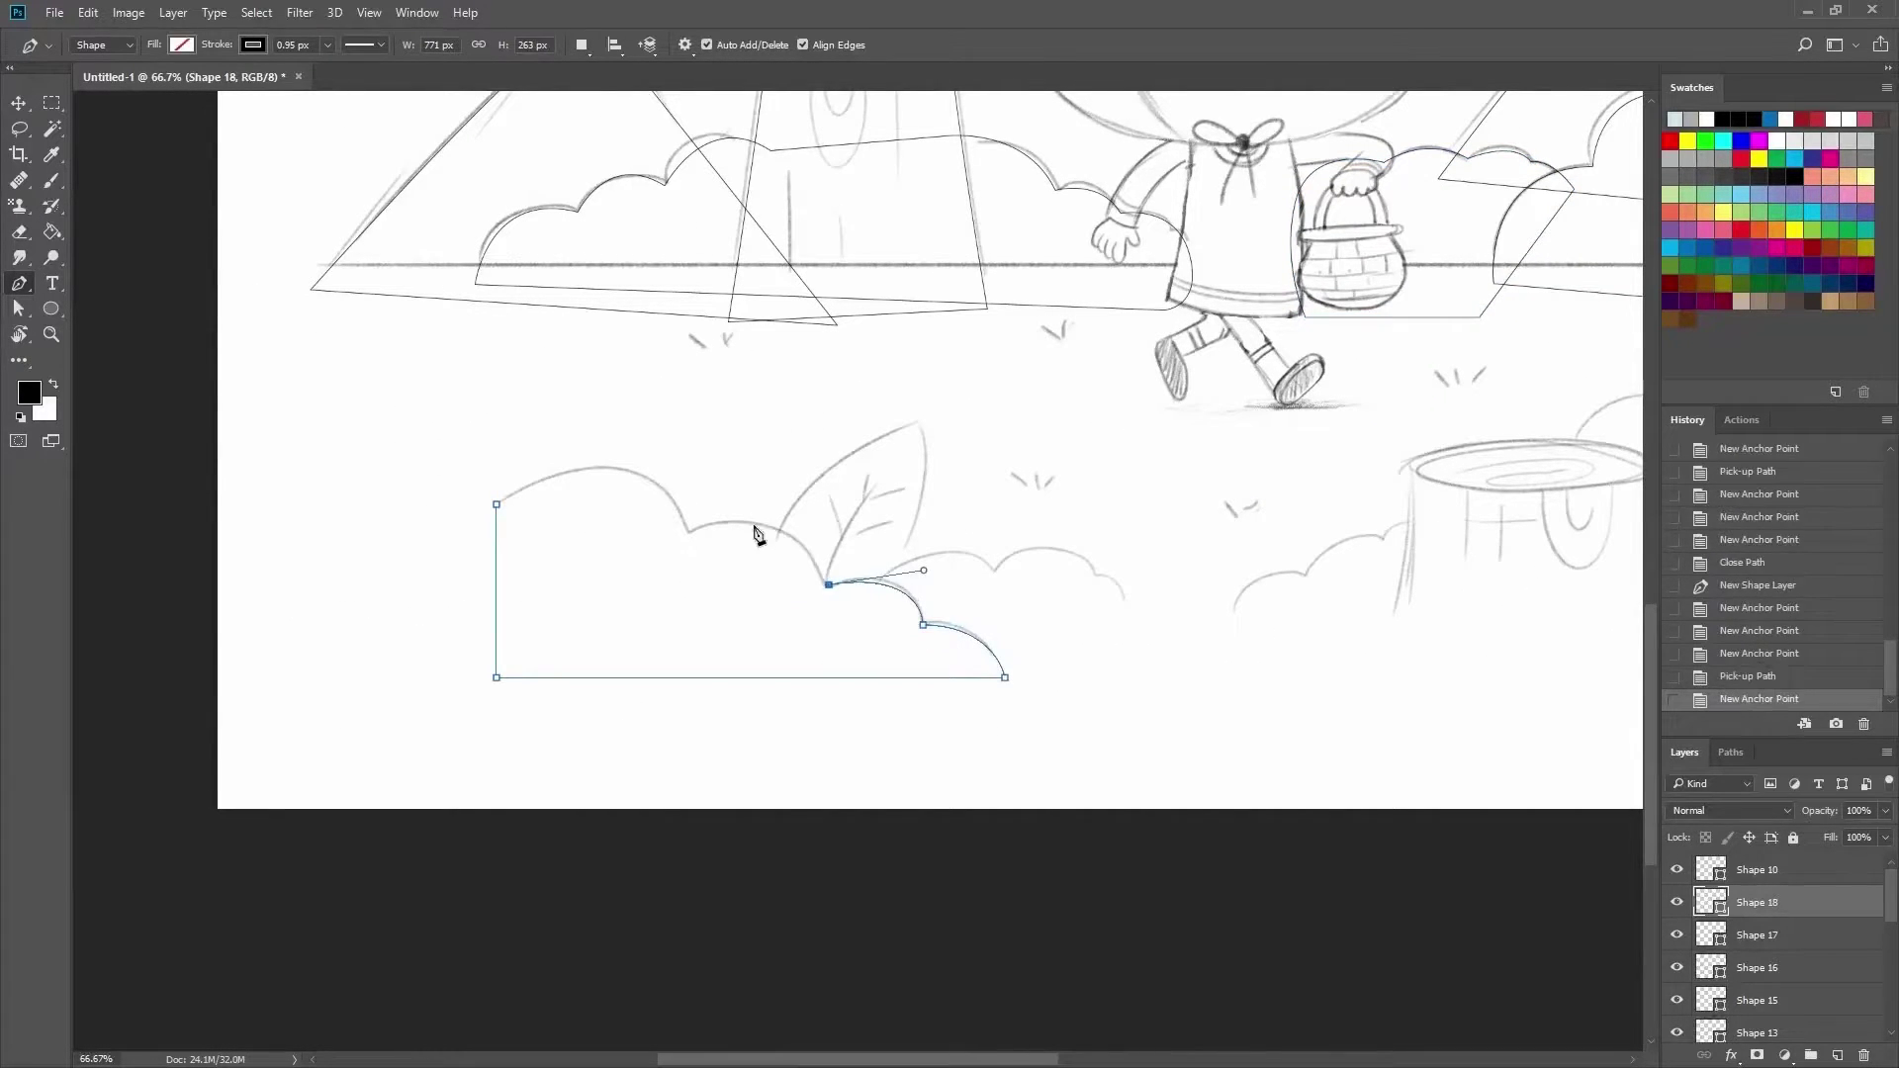
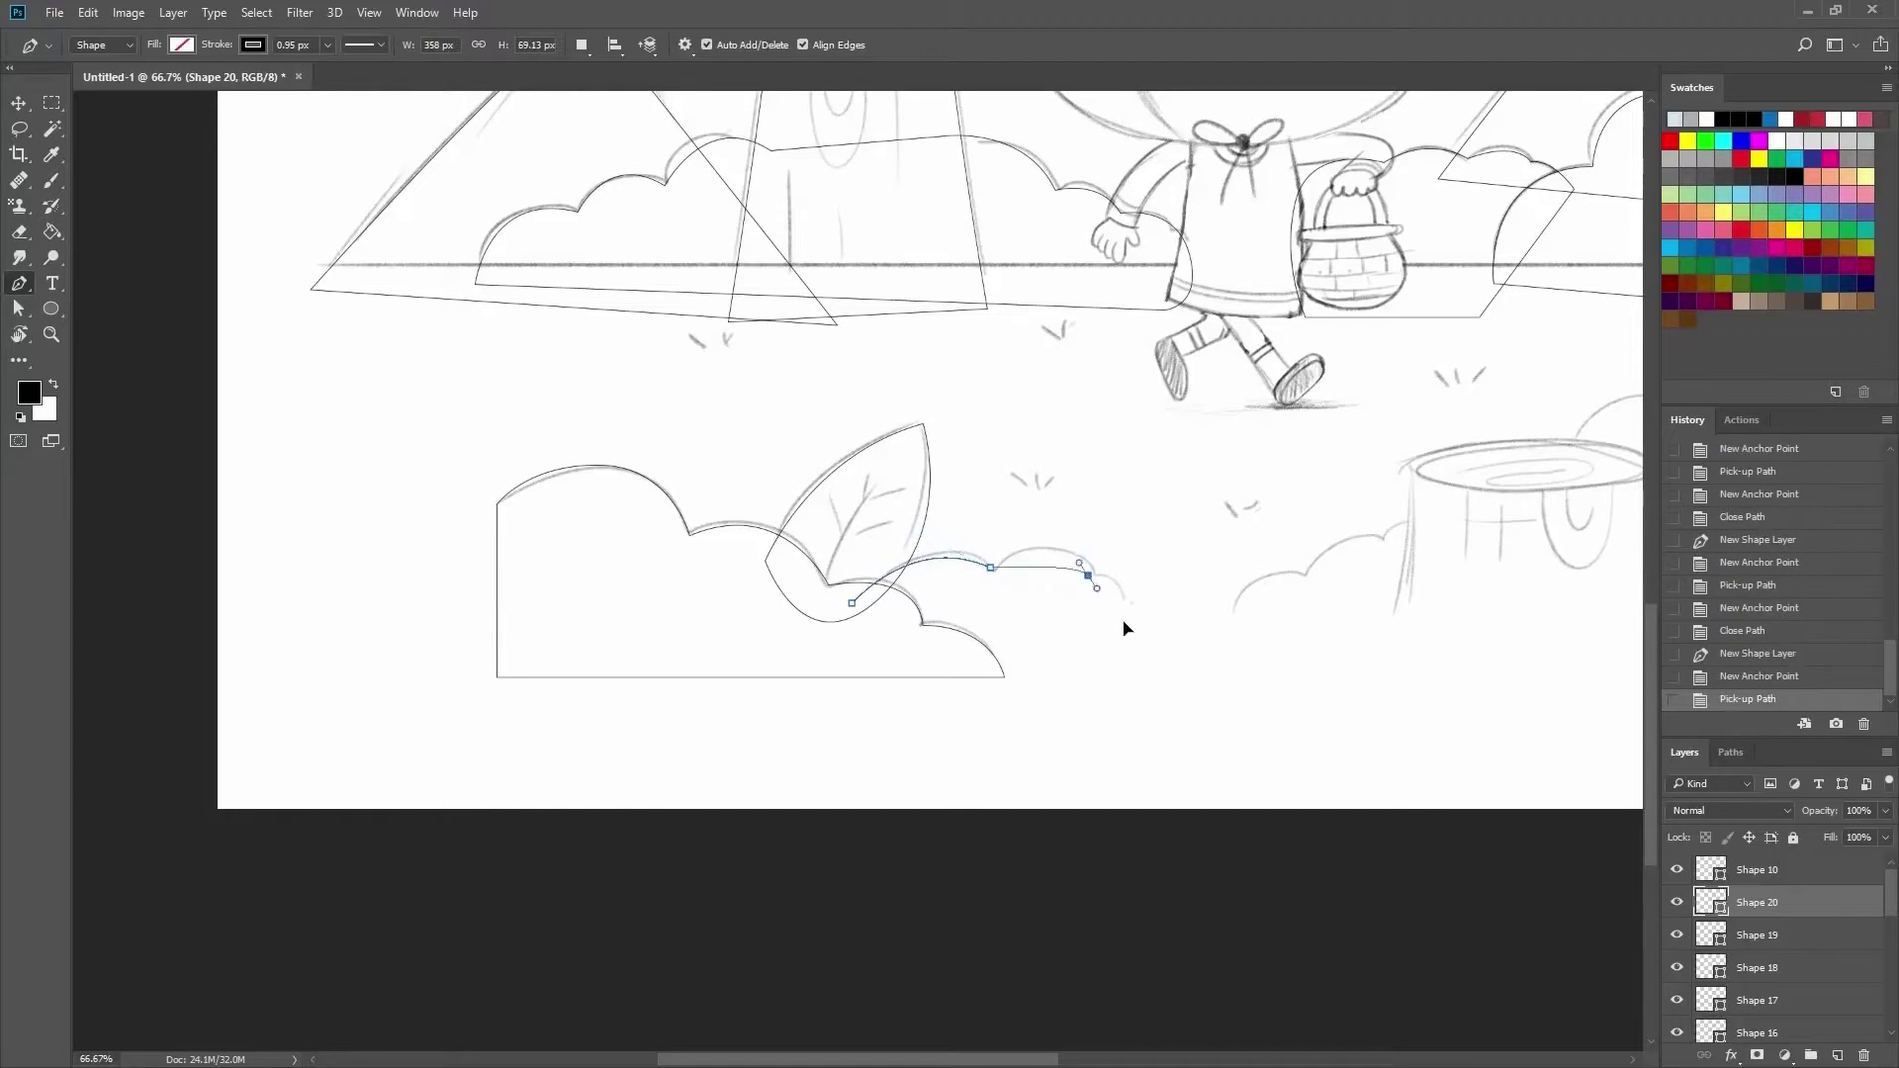
Close the small front bush outline with sharp bottom-right and bottom-left corners.
key("ctrl+z")
left_click_drag(1150, 678, 1153, 786)
left_click(1150, 678, "alt")
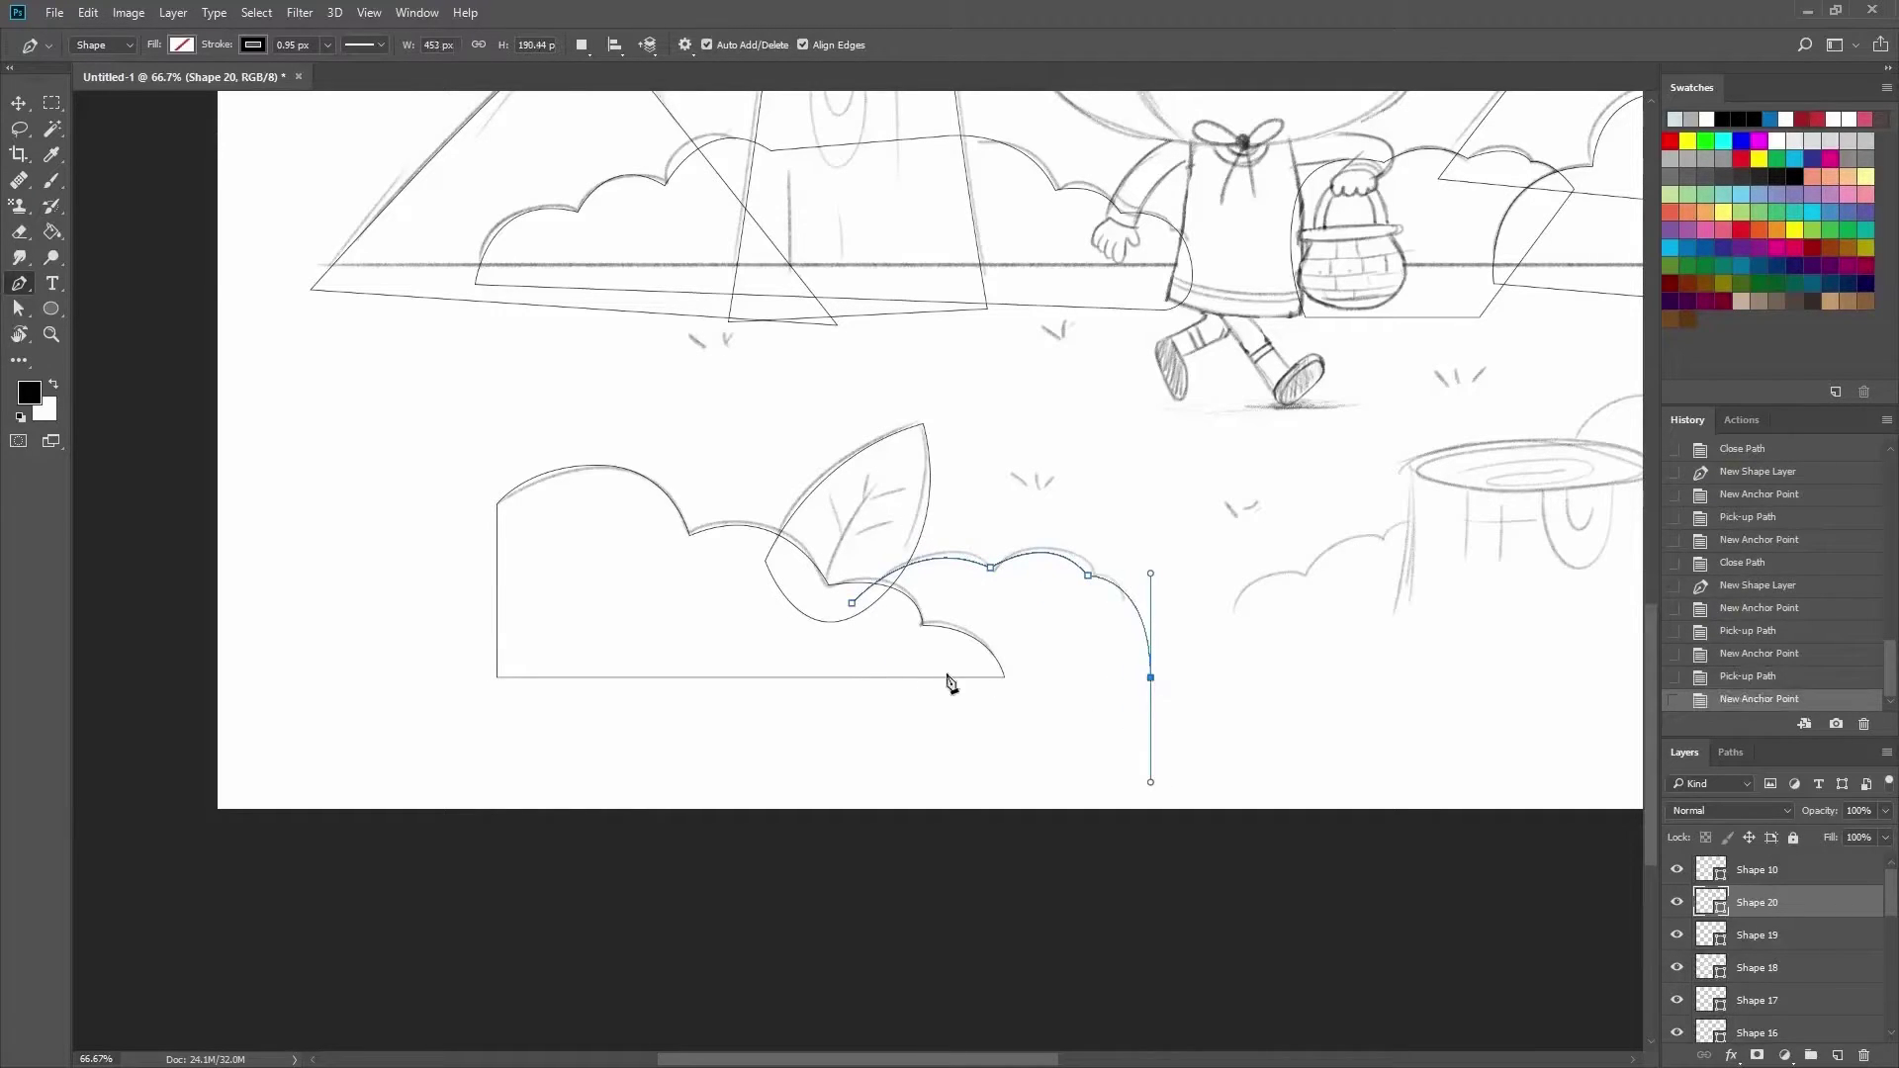
left_click(921, 678)
left_click(852, 602)
Draw an ellipse over the tree stump's top and zoom in on the stump.
scroll(1052, 636, "right", 5)
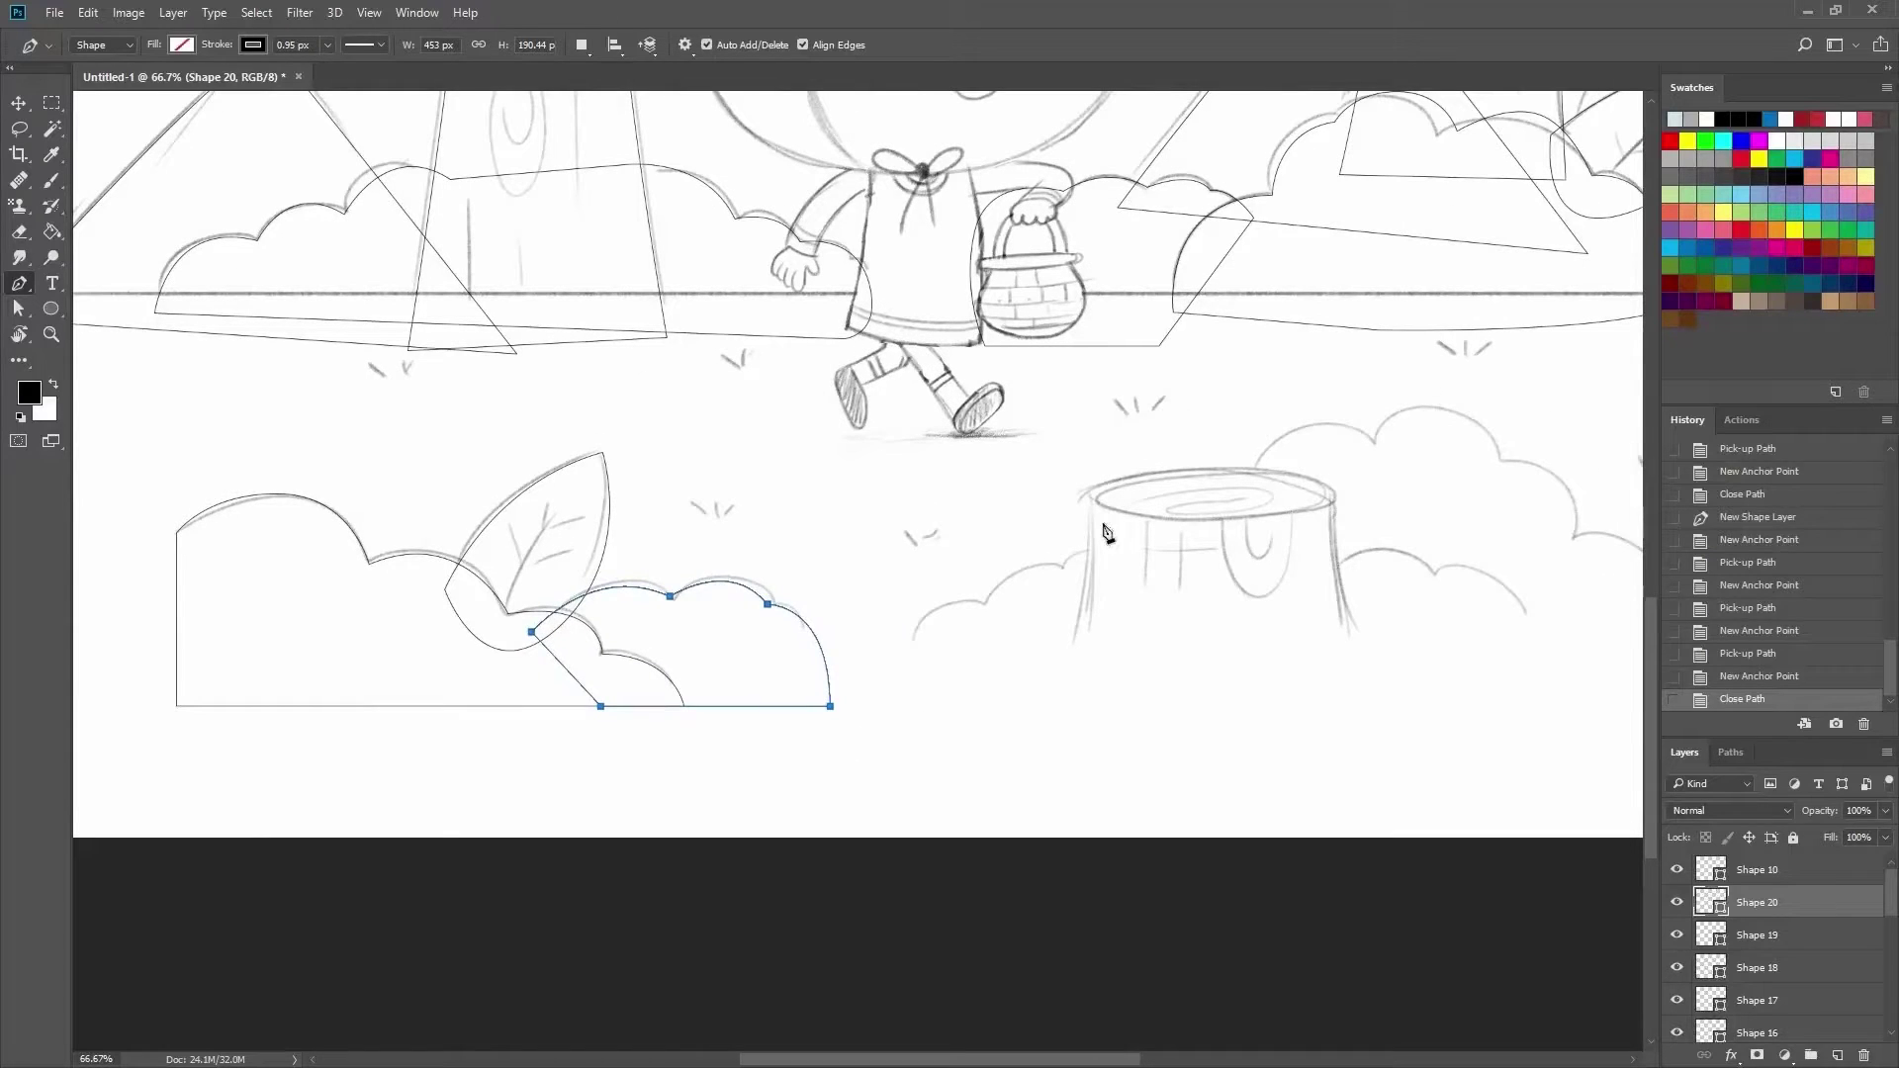
scroll(1000, 530, "right", 3)
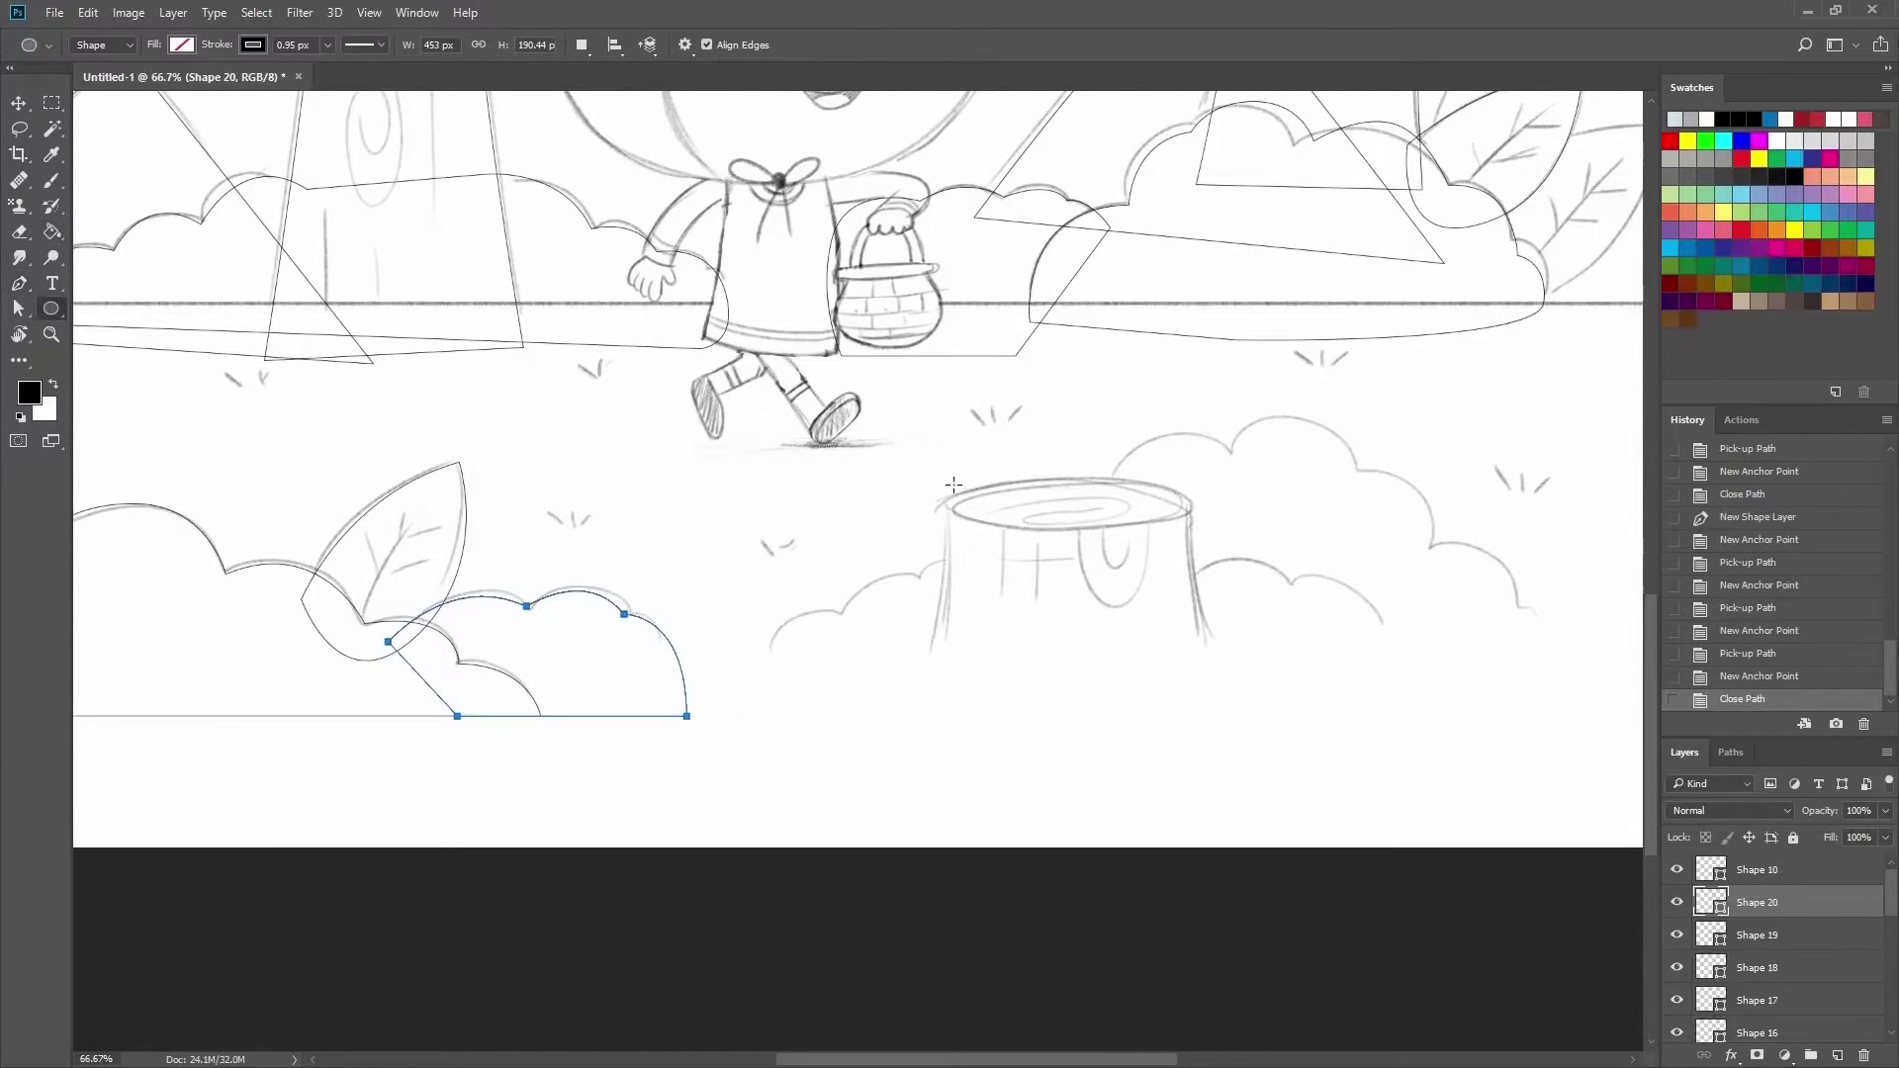
mouse_move(945, 476)
left_mouse_down()
mouse_move(1202, 531)
mouse_move(1138, 515)
left_mouse_up()
key("v")
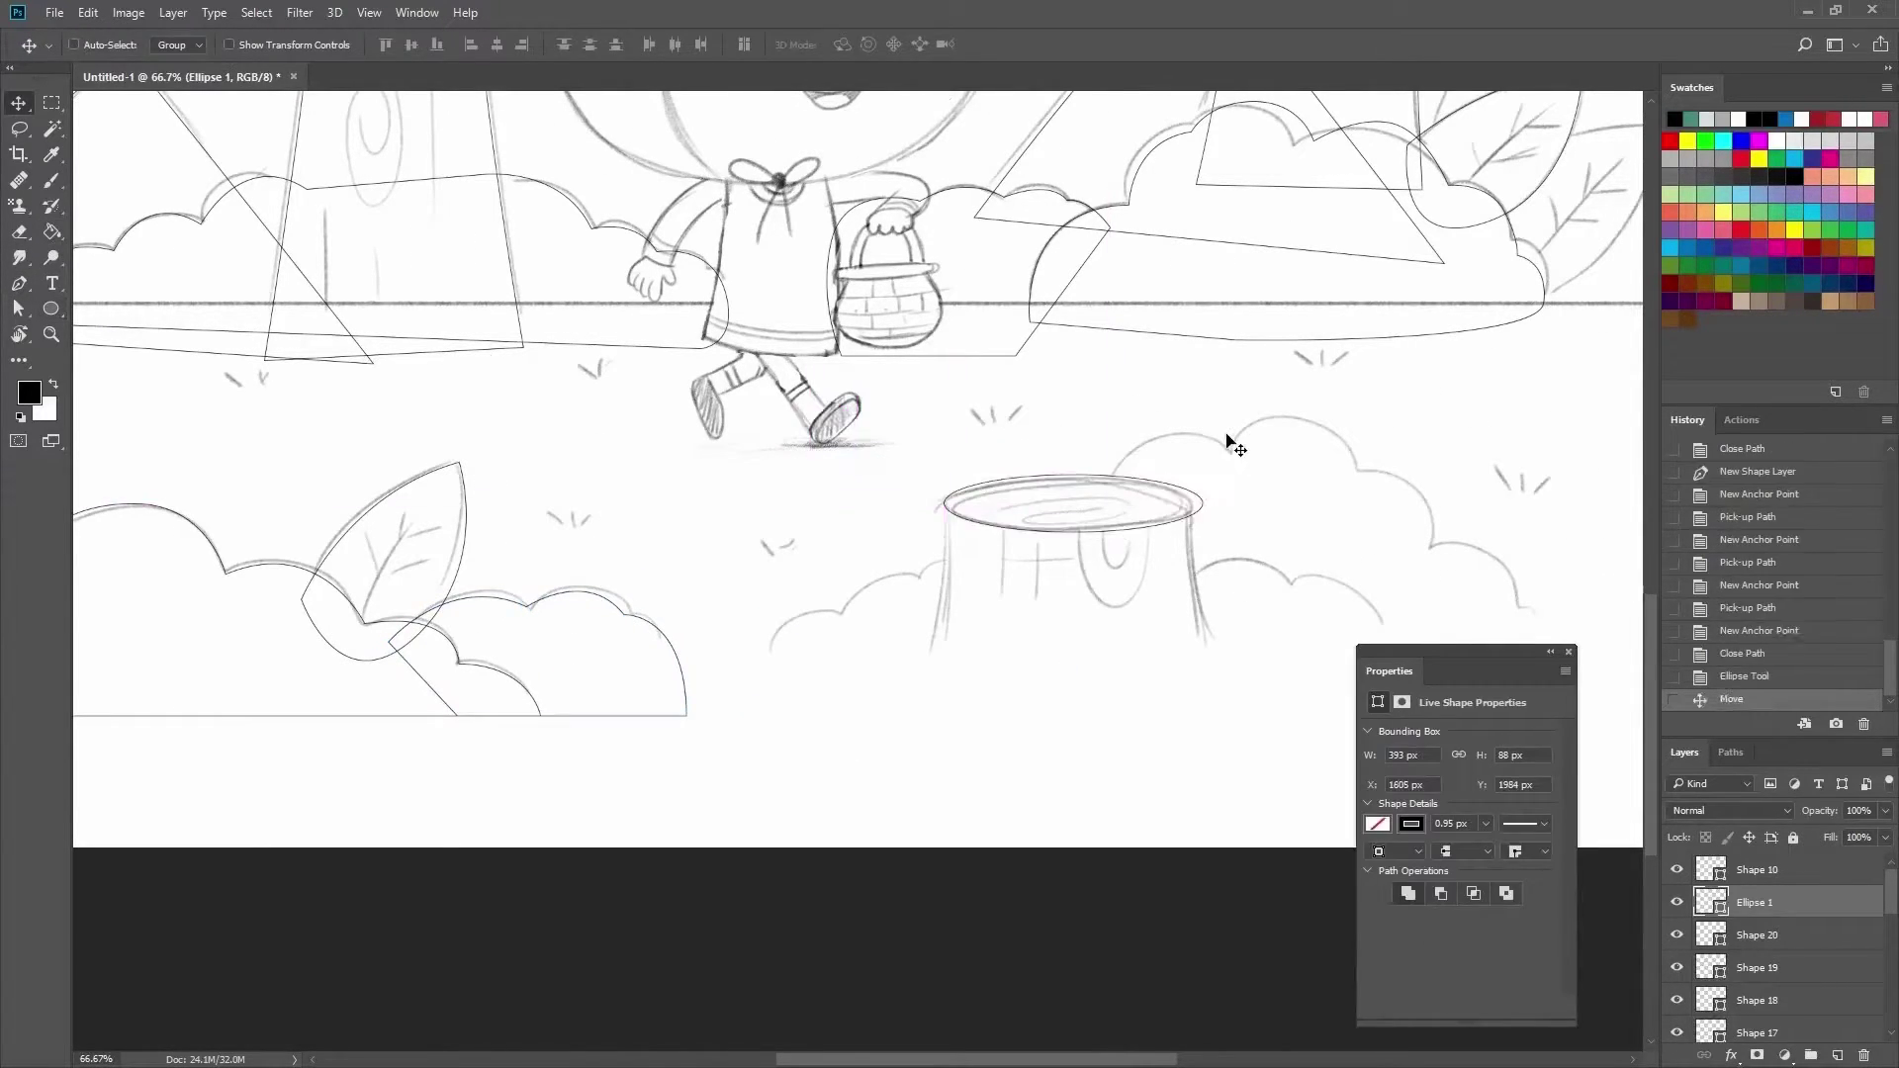
key("ctrl+1")
Pen-trace and close the stump trunk, then begin the low bush left of it.
key("p")
left_click(978, 735)
left_click_drag(1000, 483, 996, 404)
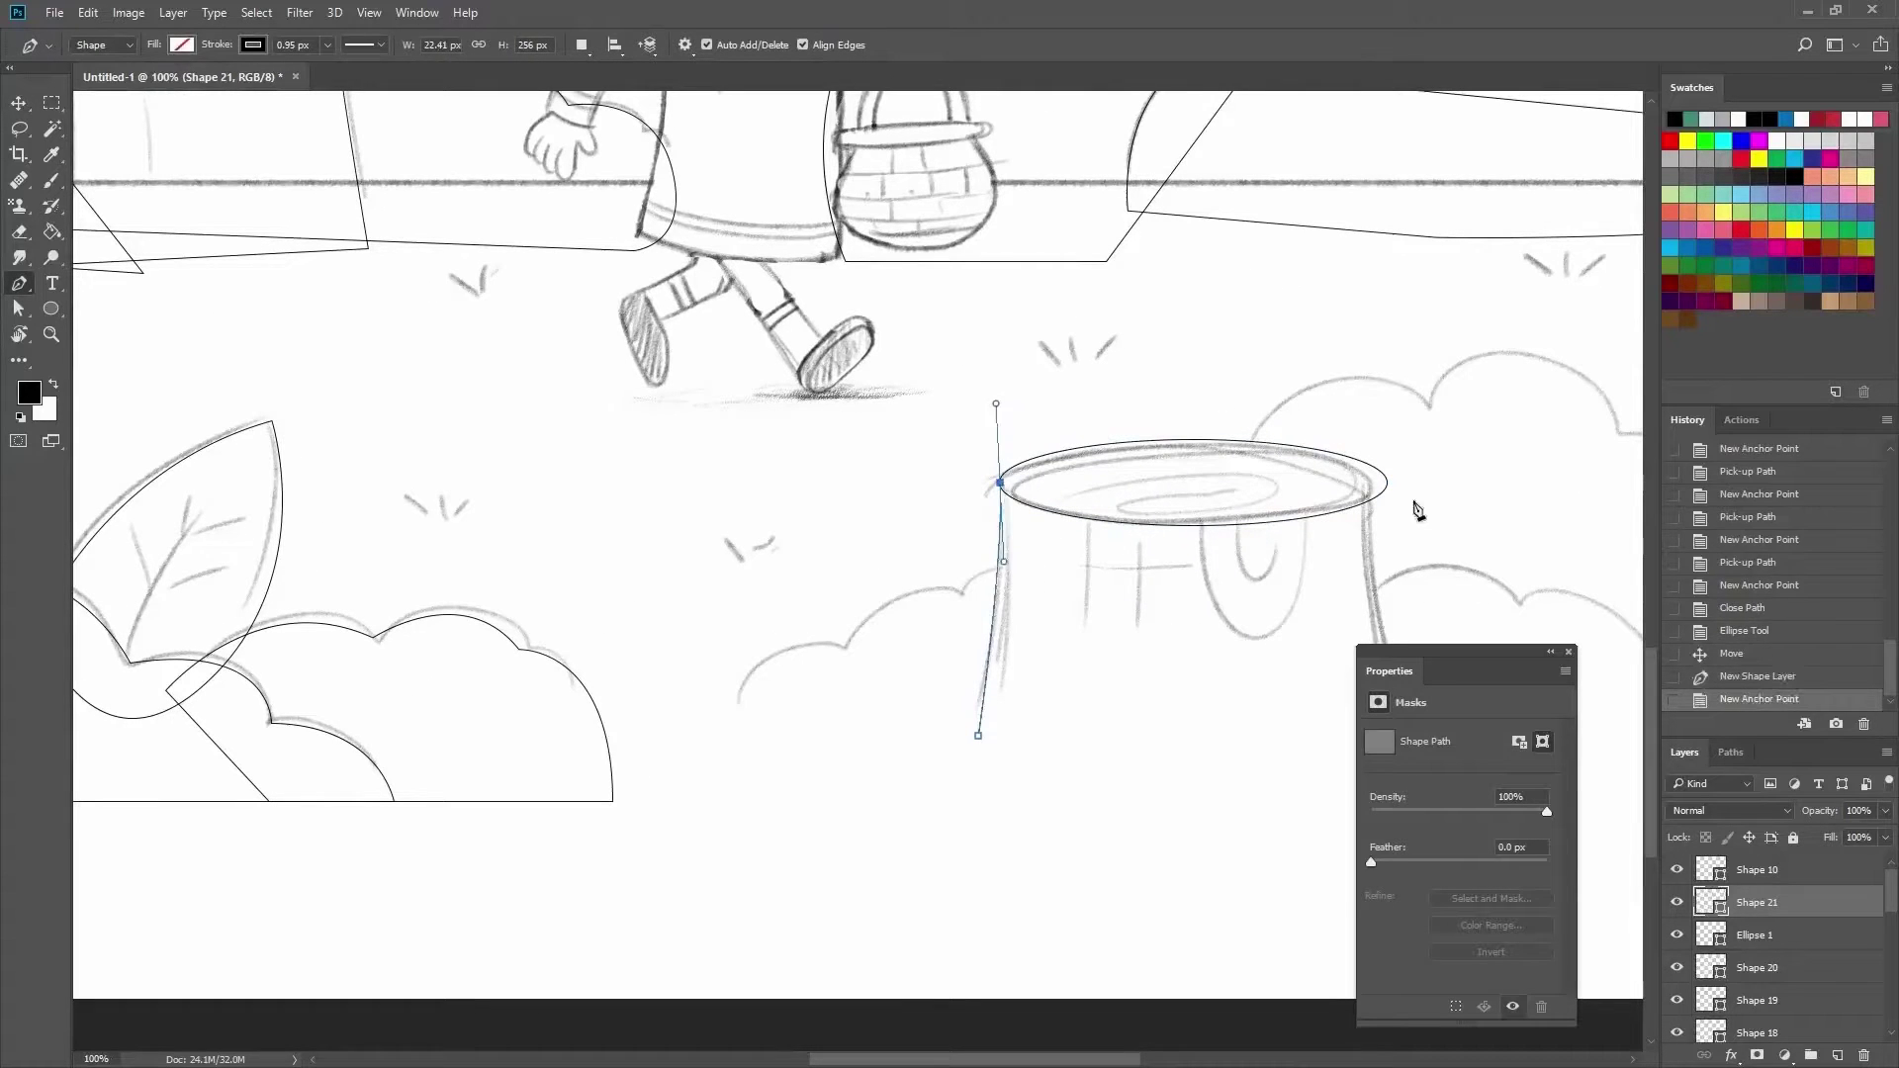
left_click(1388, 482)
scroll(1107, 696, "right", 5)
scroll(1107, 696, "down", 1)
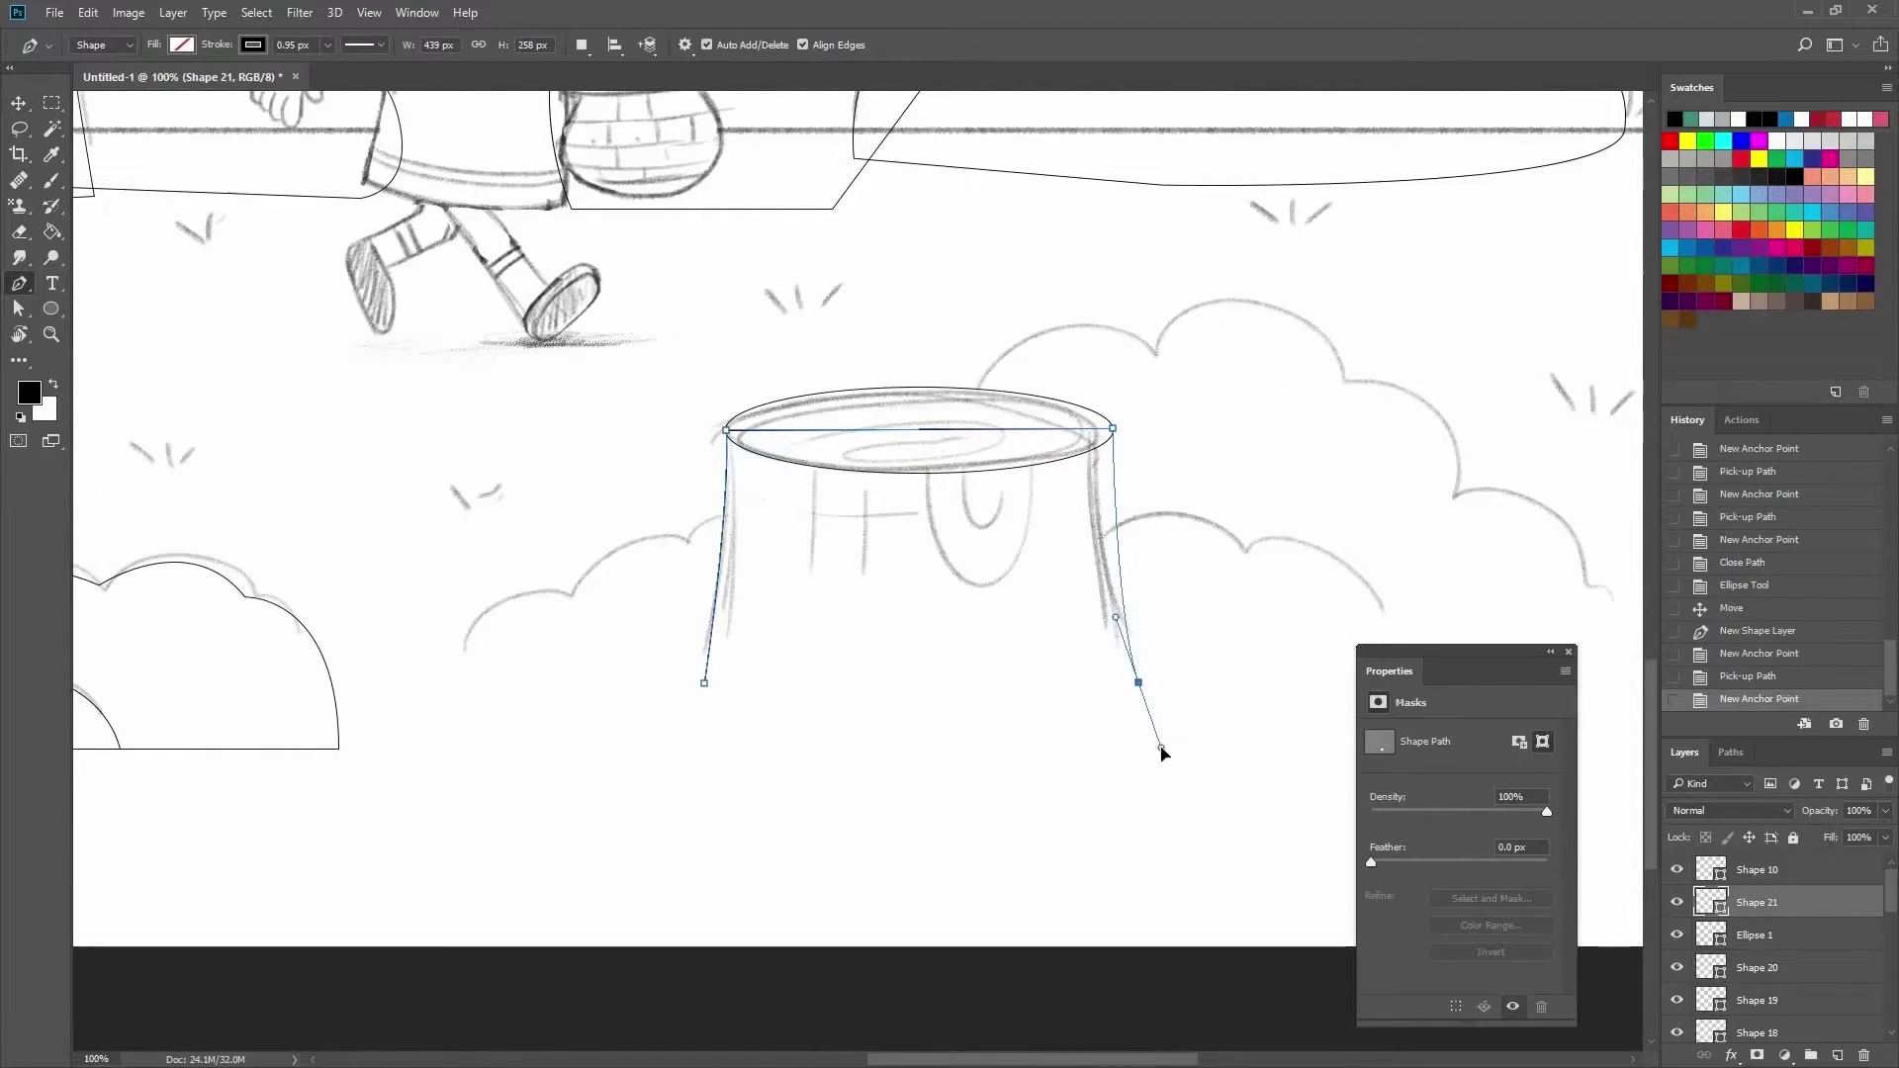
left_click(705, 682)
scroll(705, 682, "left", 2)
left_click(481, 716)
mouse_move(539, 602)
left_mouse_down()
mouse_move(585, 583)
mouse_move(720, 615)
left_mouse_up()
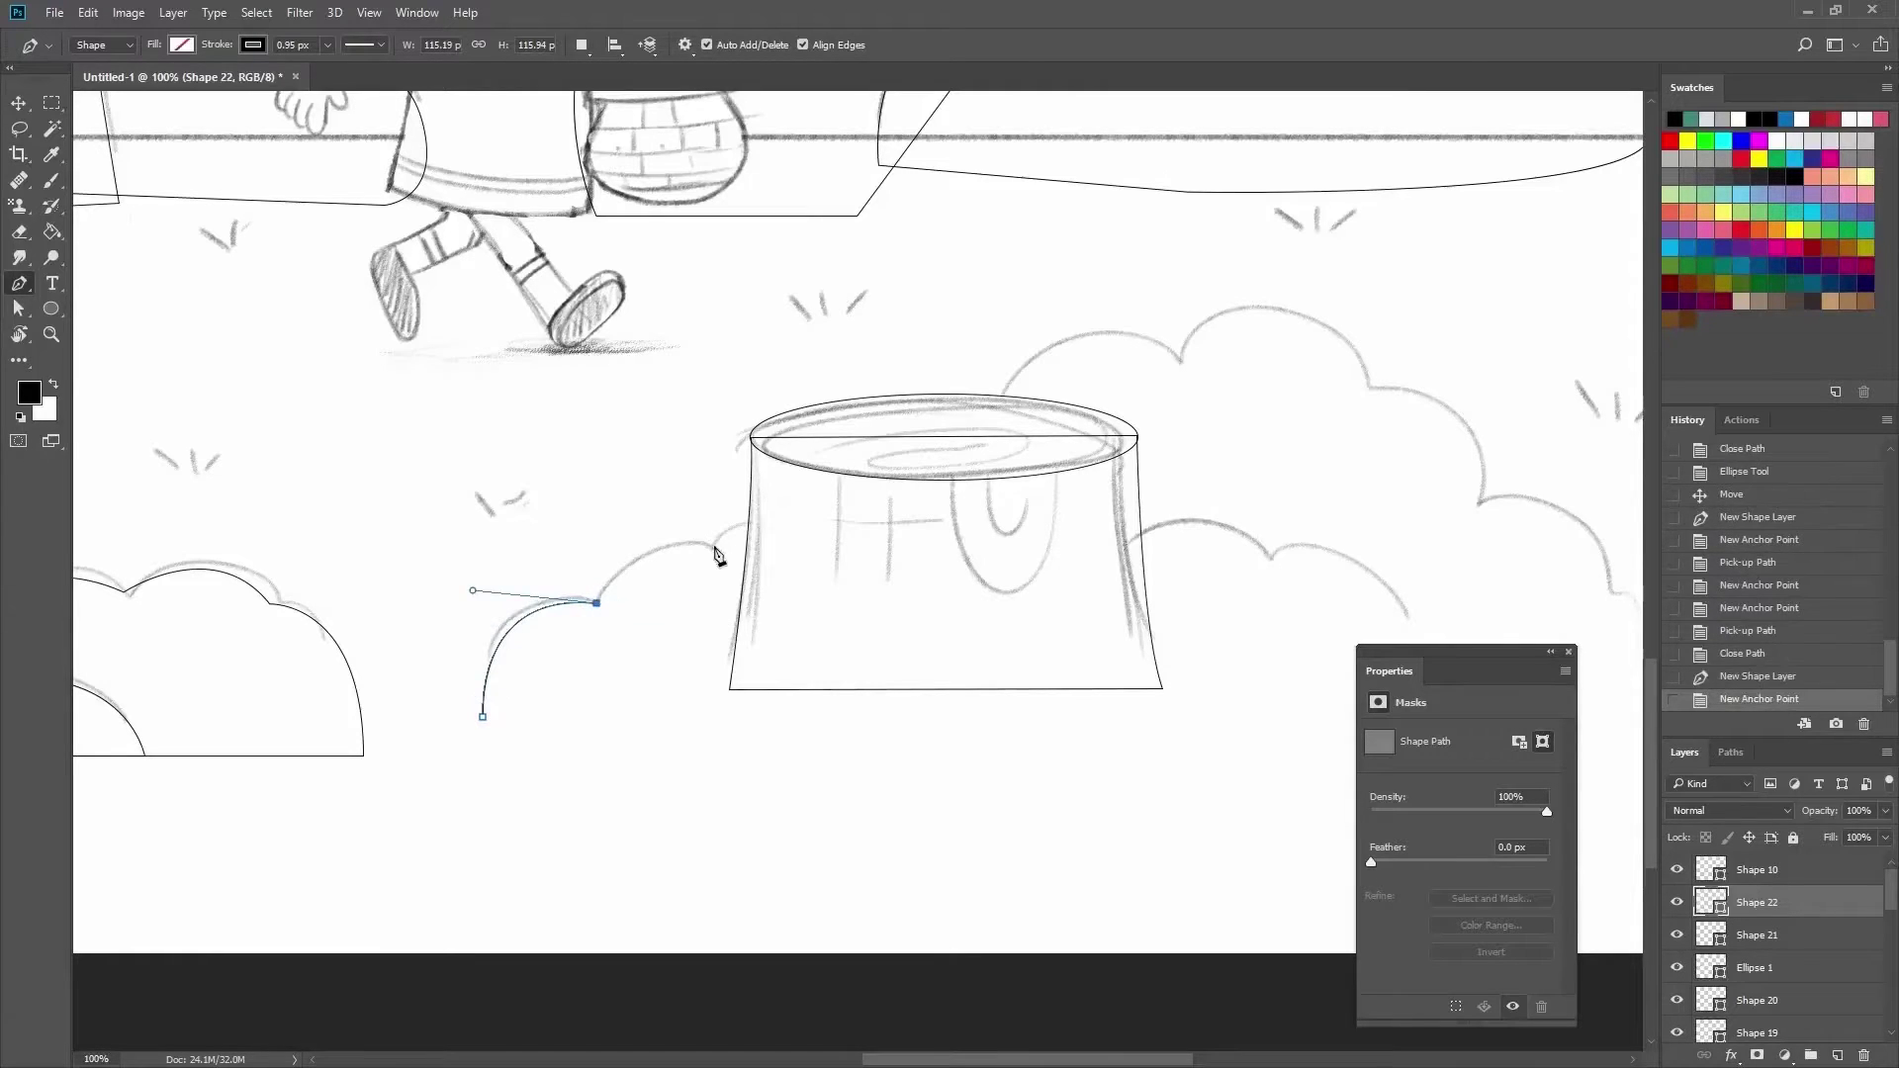
Finish the low front bush's scalloped edge and close its outline.
left_click_drag(711, 544, 854, 499)
mouse_move(1041, 530)
left_mouse_down()
mouse_move(1129, 521)
mouse_move(815, 529)
left_mouse_up()
left_click(789, 541)
left_click_drag(954, 568, 1124, 771)
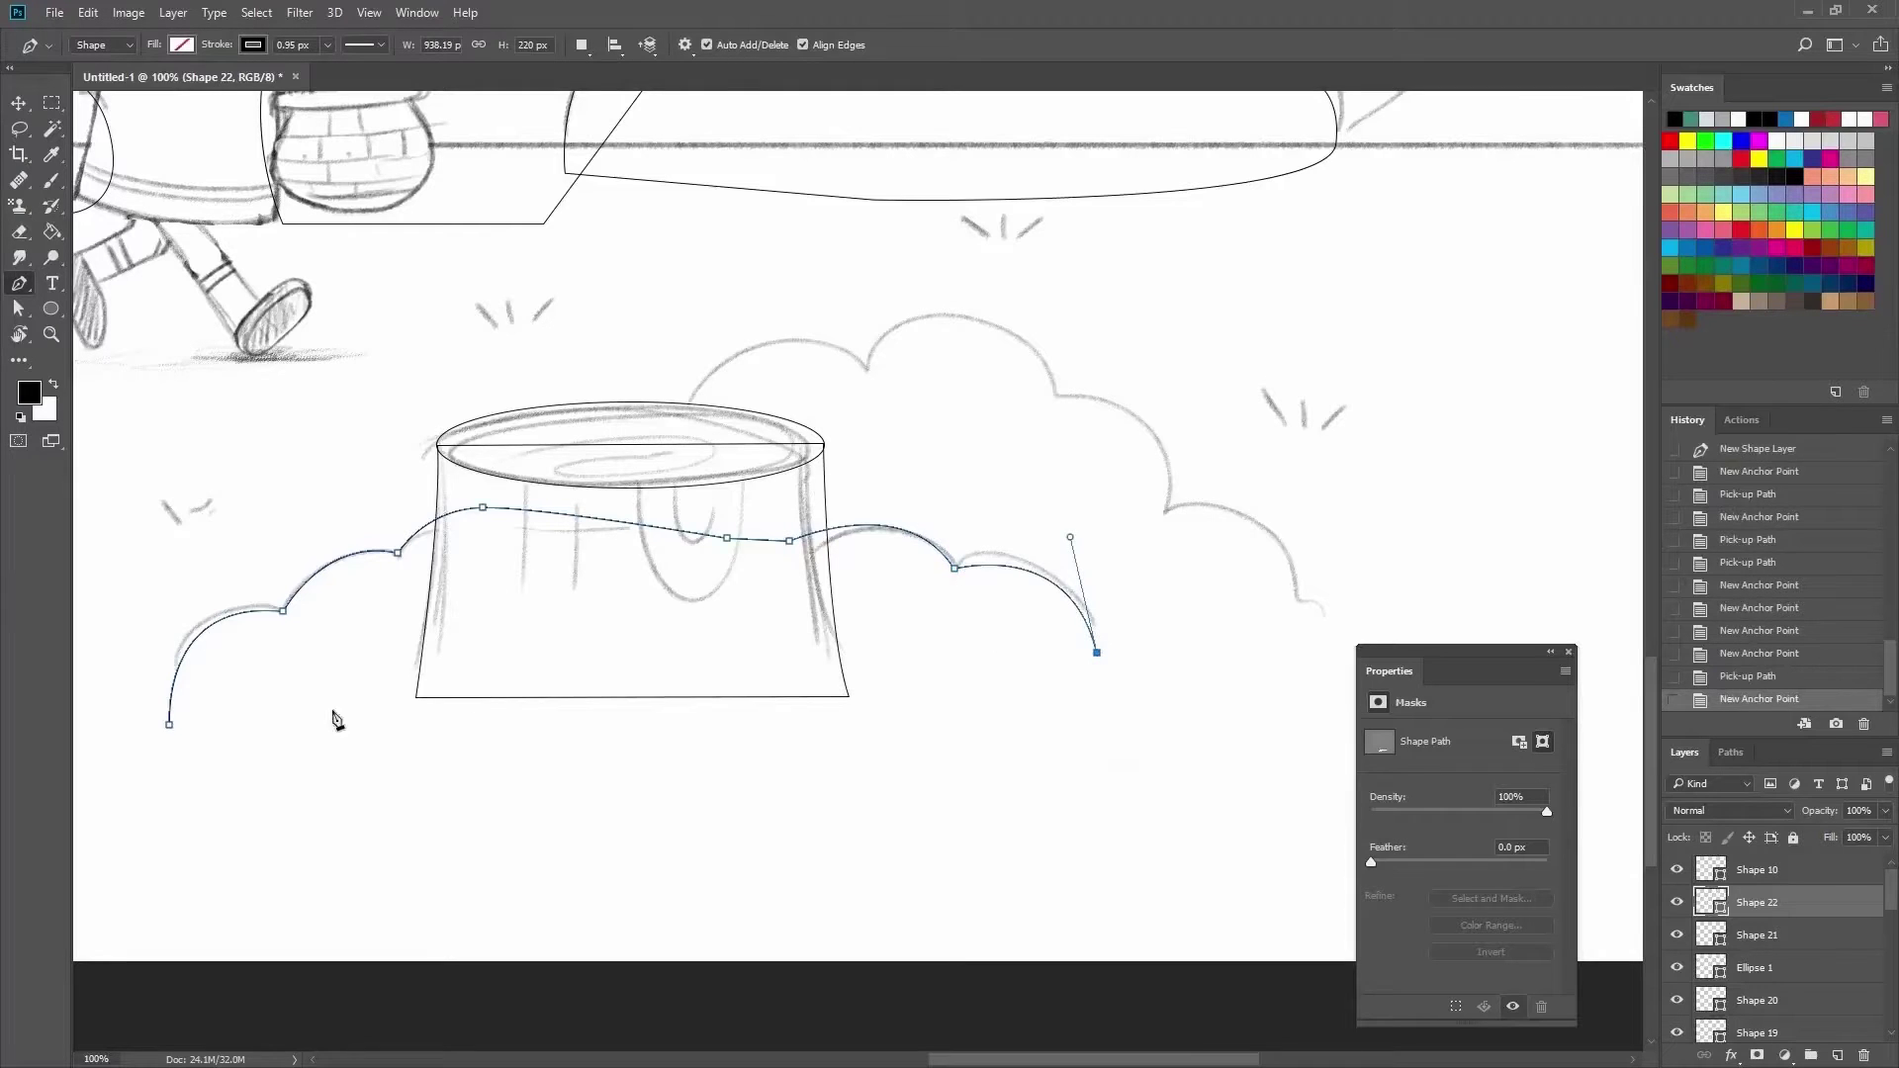
left_click(1098, 724)
left_click(169, 724)
left_click_drag(576, 598, 520, 678)
Trace the taller bush behind the stump with rounded bumps down its right side.
left_click(606, 520)
left_click_drag(706, 433, 743, 422)
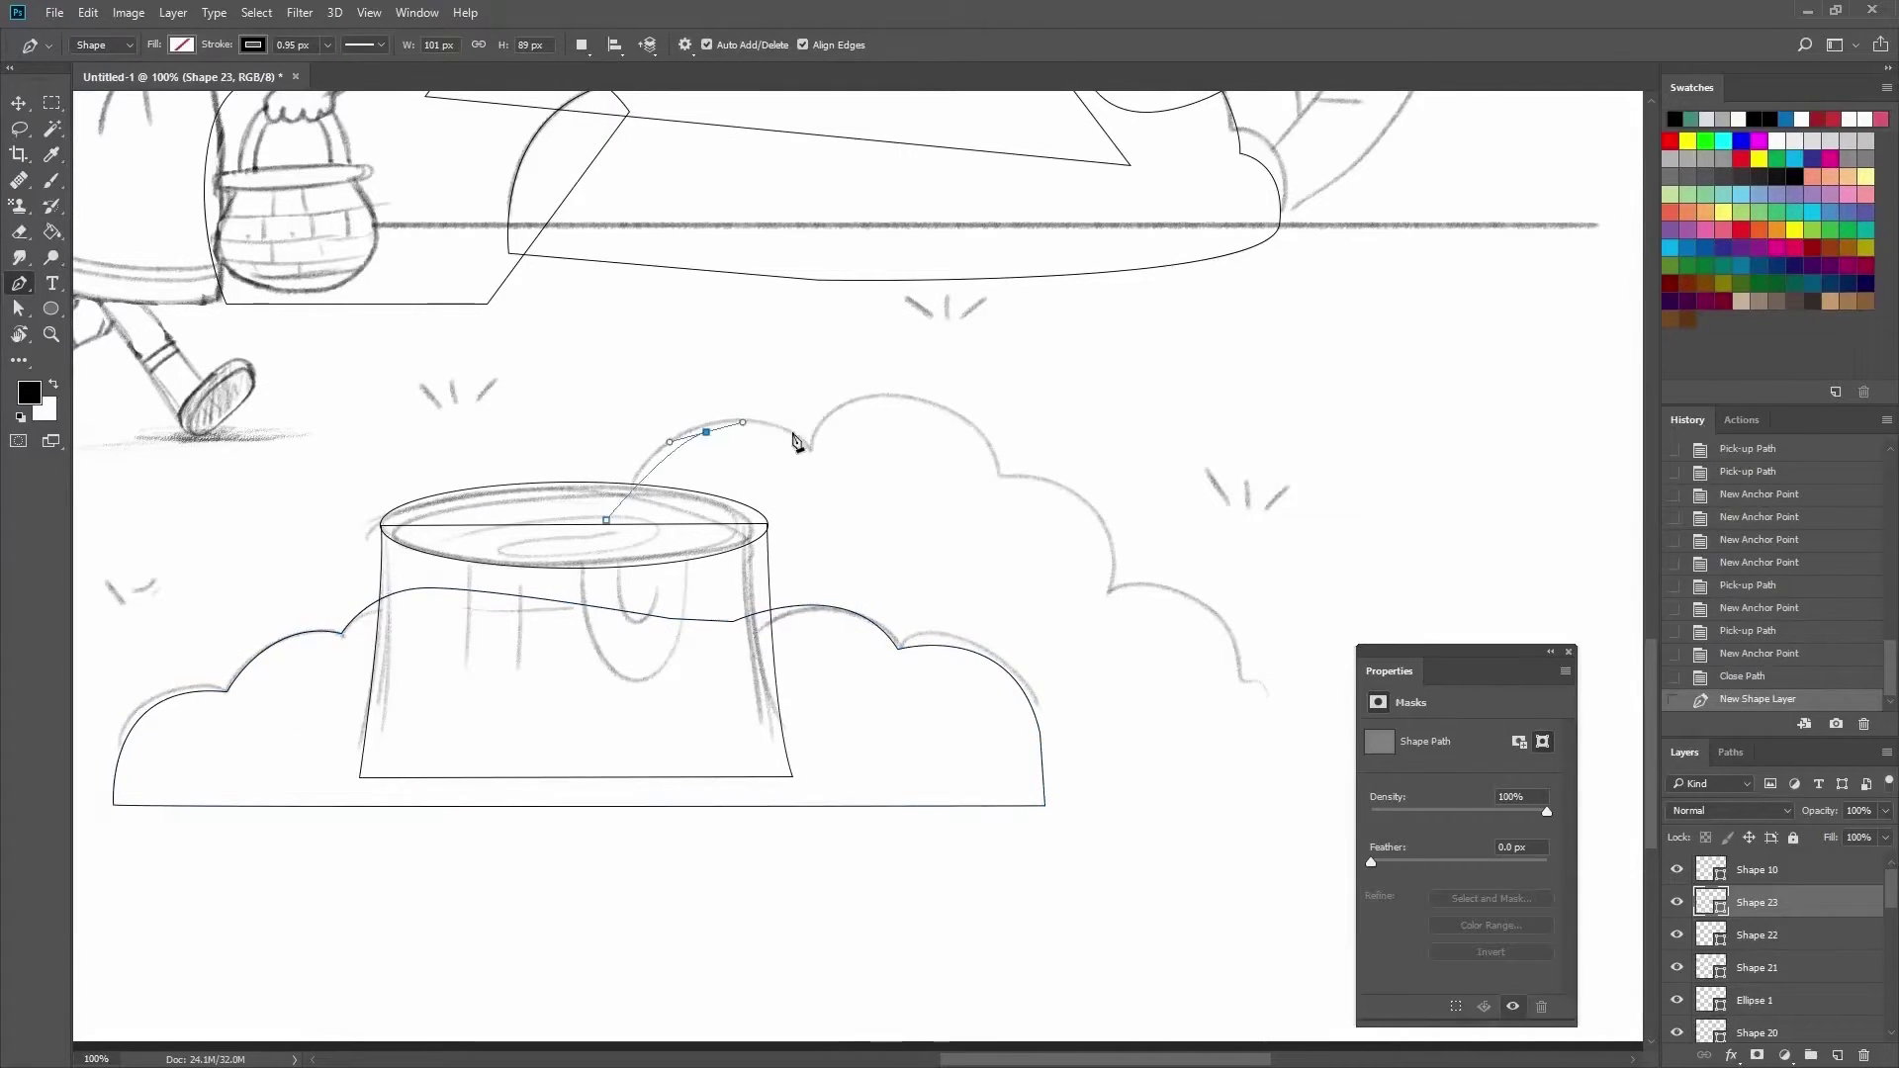
left_click(809, 453)
left_click_drag(913, 399, 995, 413)
left_click(1000, 477)
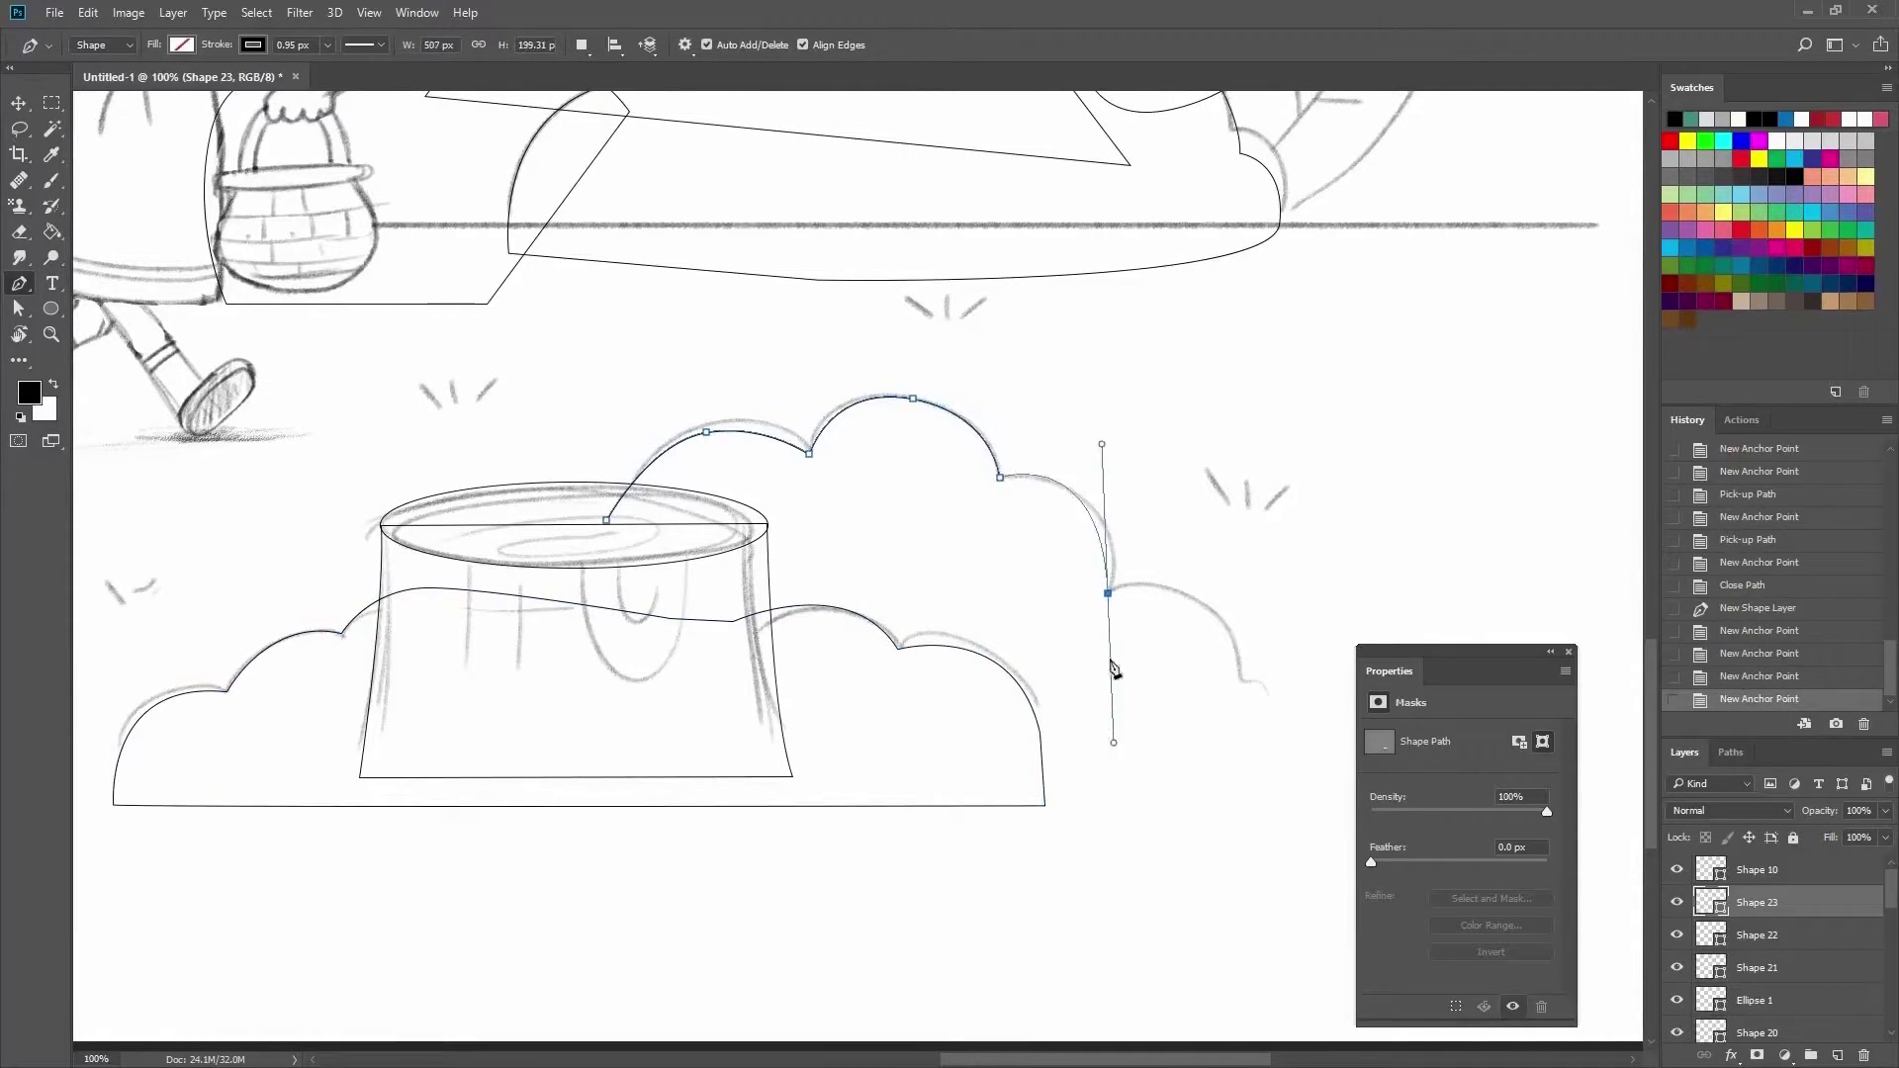
left_click_drag(1231, 639, 1263, 708)
left_click(1240, 753)
left_click(978, 780)
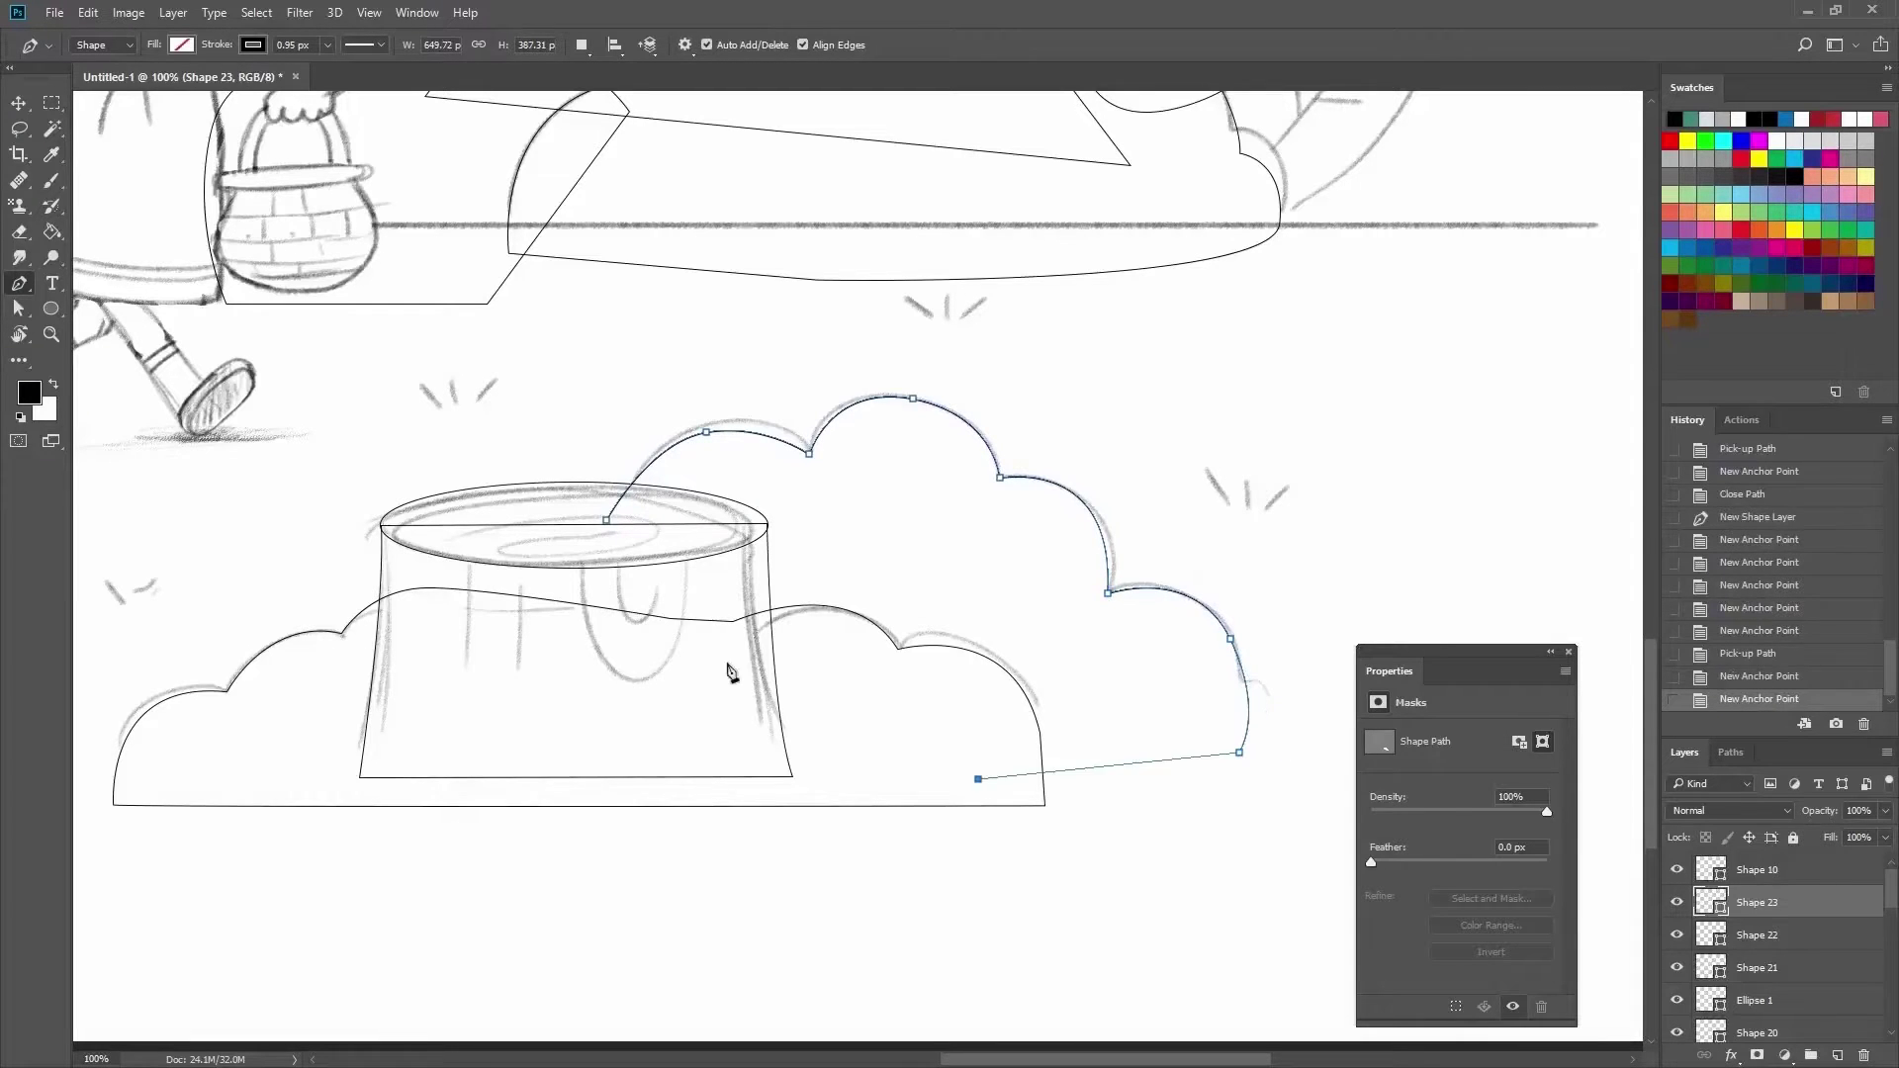
Redo the taller bush's lower-right corner, close its outline, and zoom out to 50%.
key("ctrl+alt+z")
key("ctrl+alt+z")
left_click_drag(1241, 727, 1241, 895)
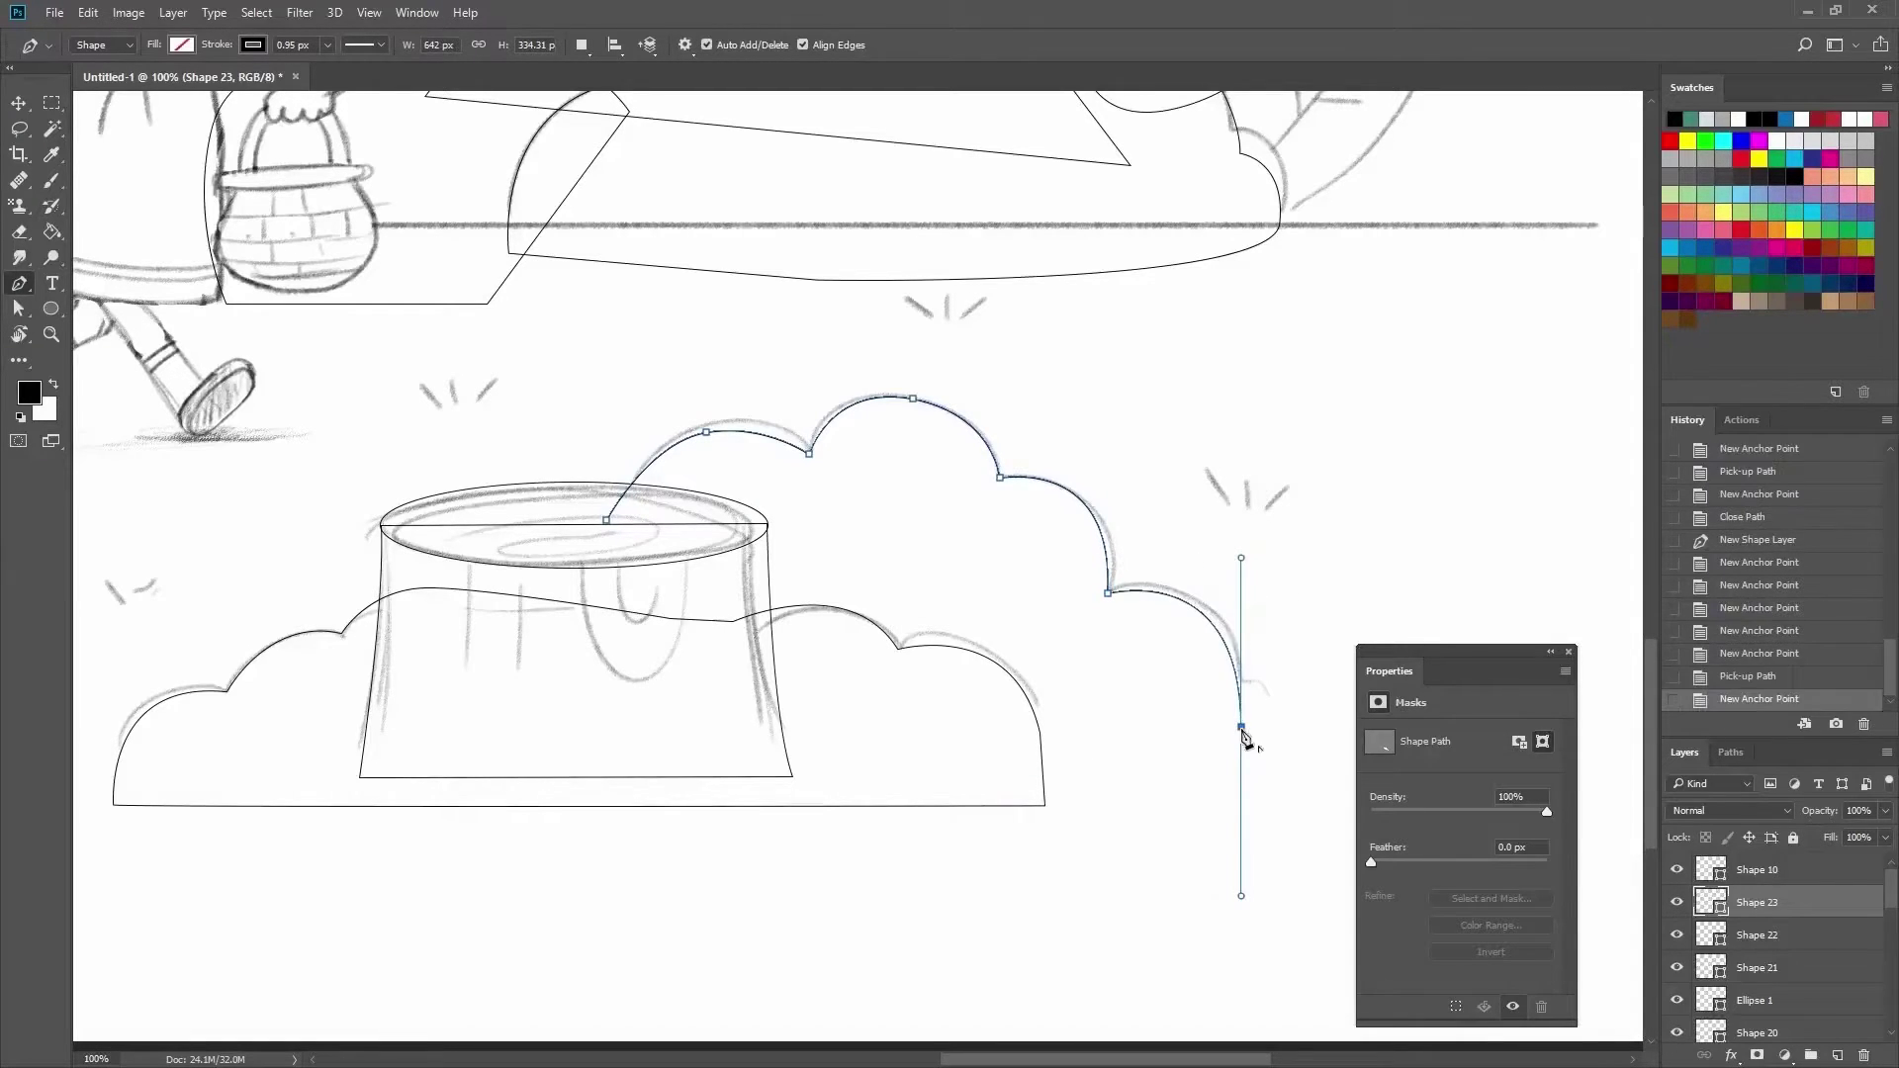
left_click(1242, 727)
left_click(927, 779)
left_click(613, 643)
left_click(607, 520)
left_click_drag(1052, 414, 1109, 543)
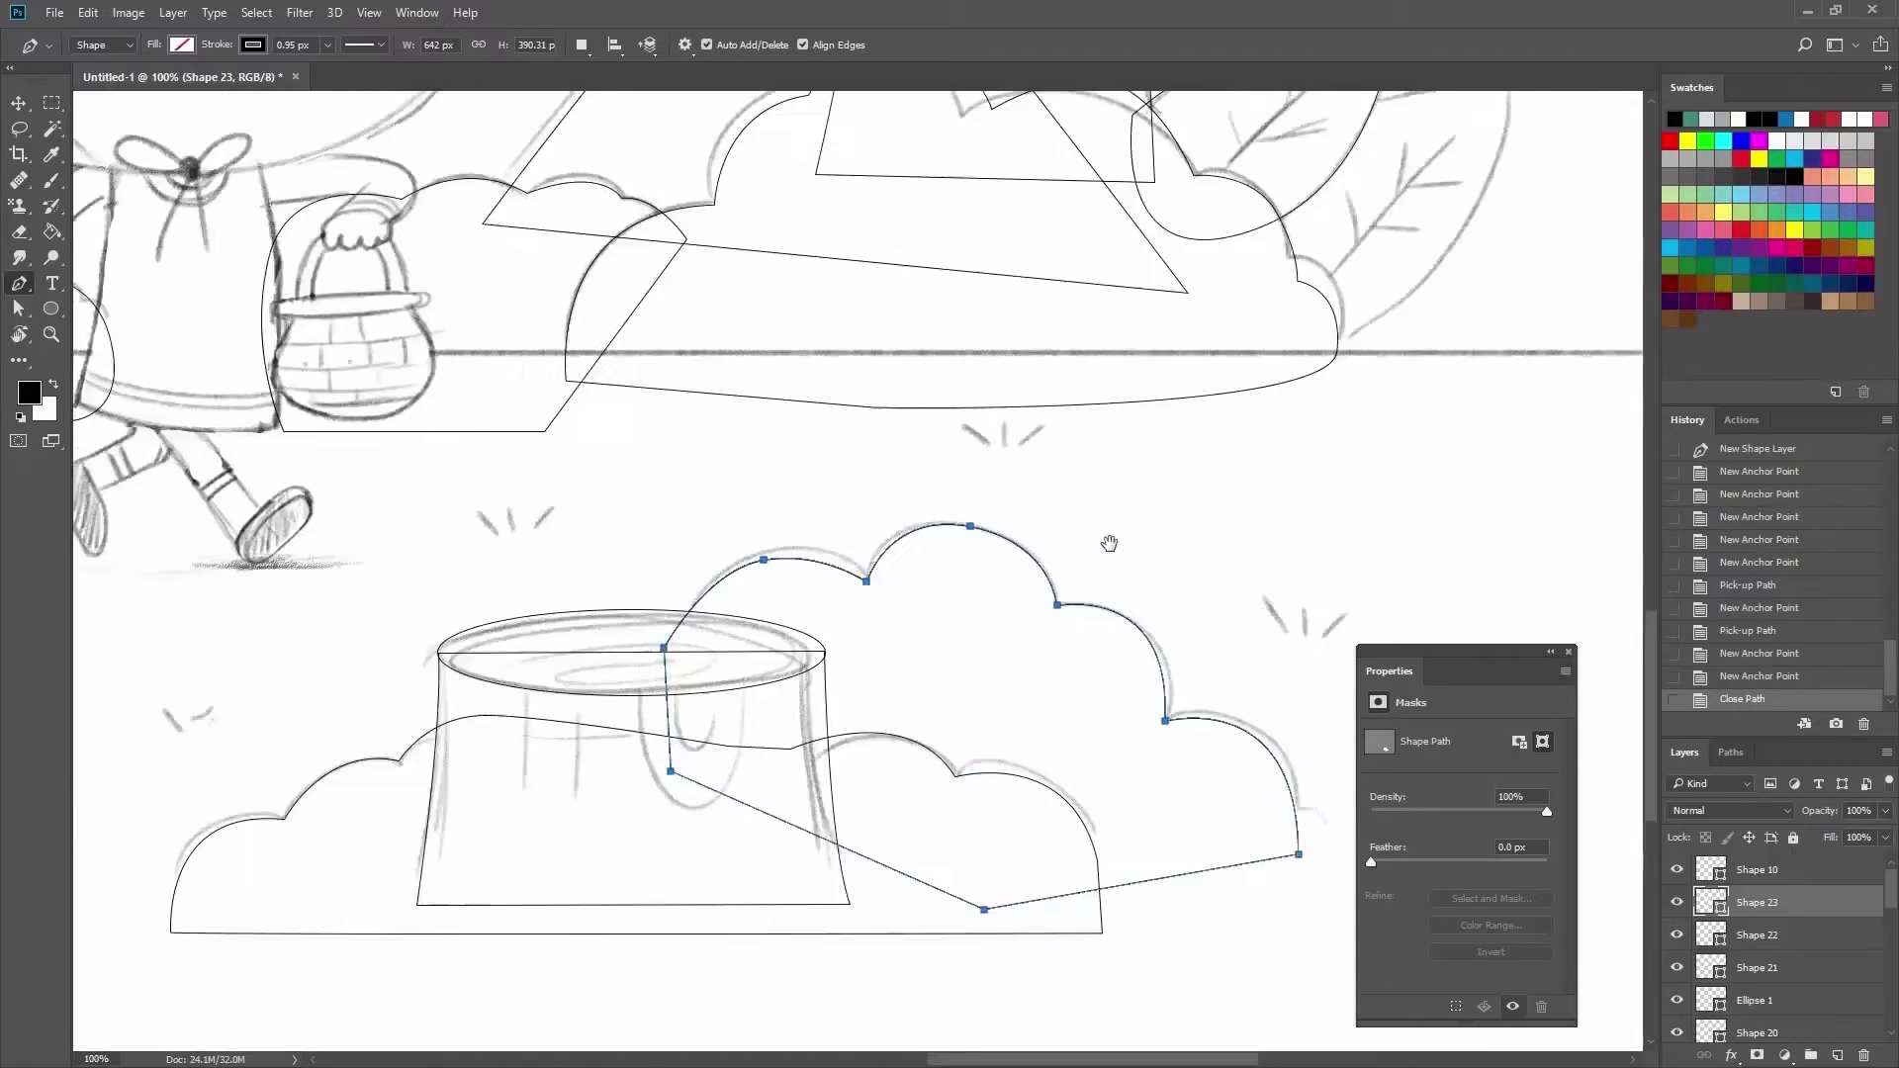
scroll(1109, 543, "down", 3)
left_click_drag(890, 396, 890, 732)
scroll(791, 643, "down", 2)
scroll(791, 643, "up", 2)
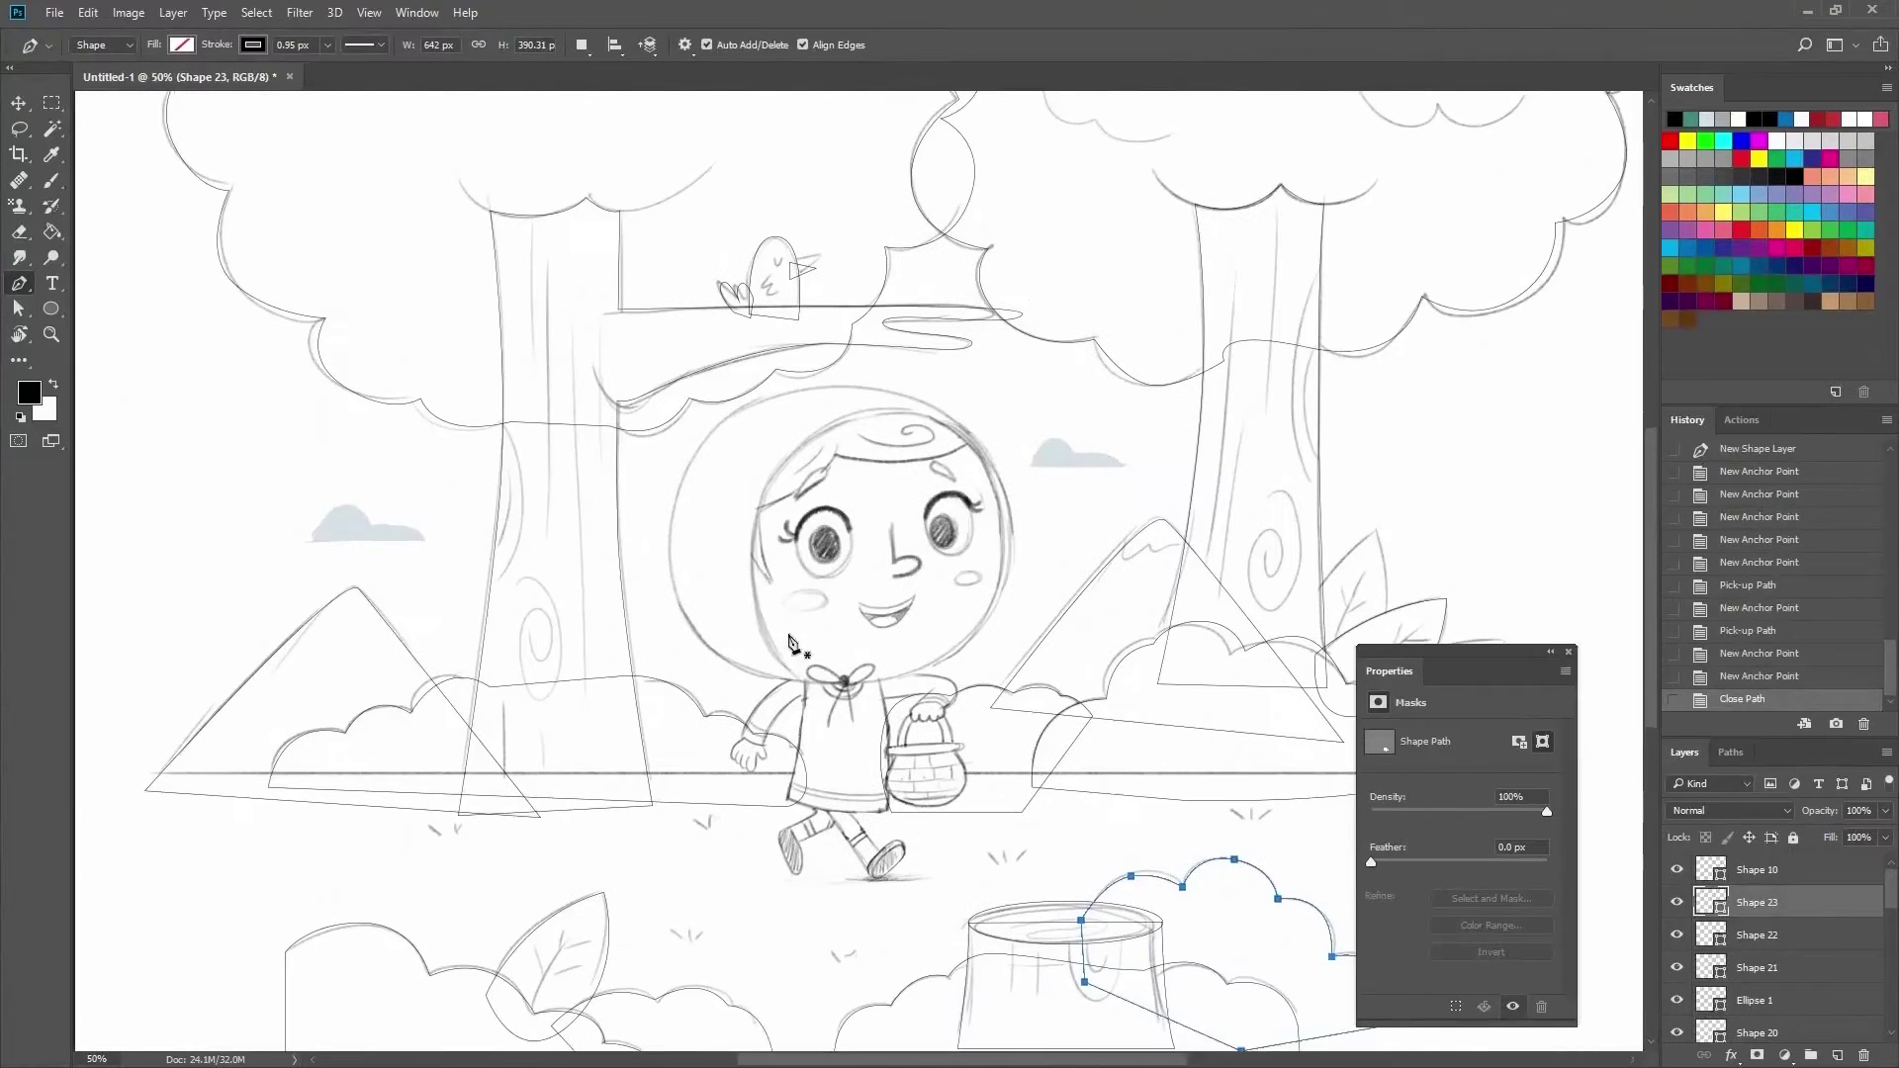
With the Move tool, select and then deselect the Shape 20 layer.
key("v")
left_click_drag(1313, 958, 1185, 775)
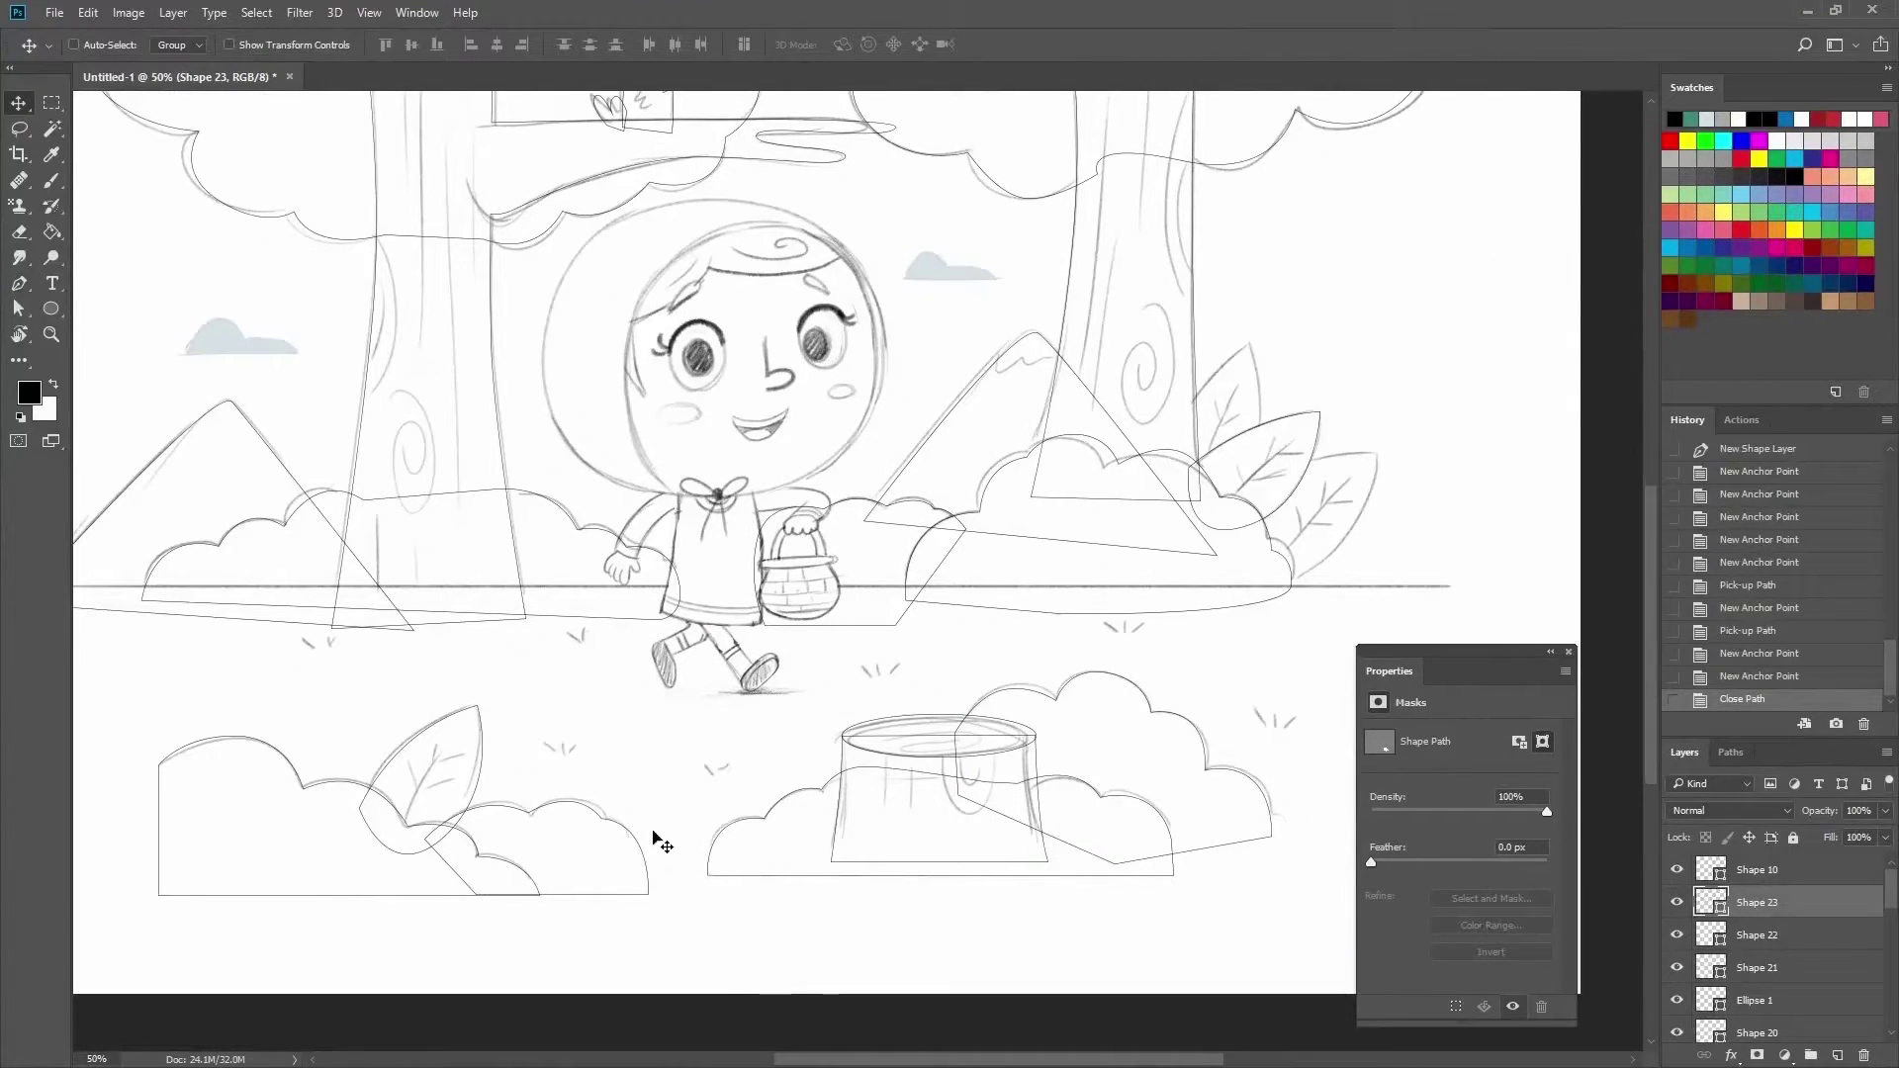
left_click(653, 884)
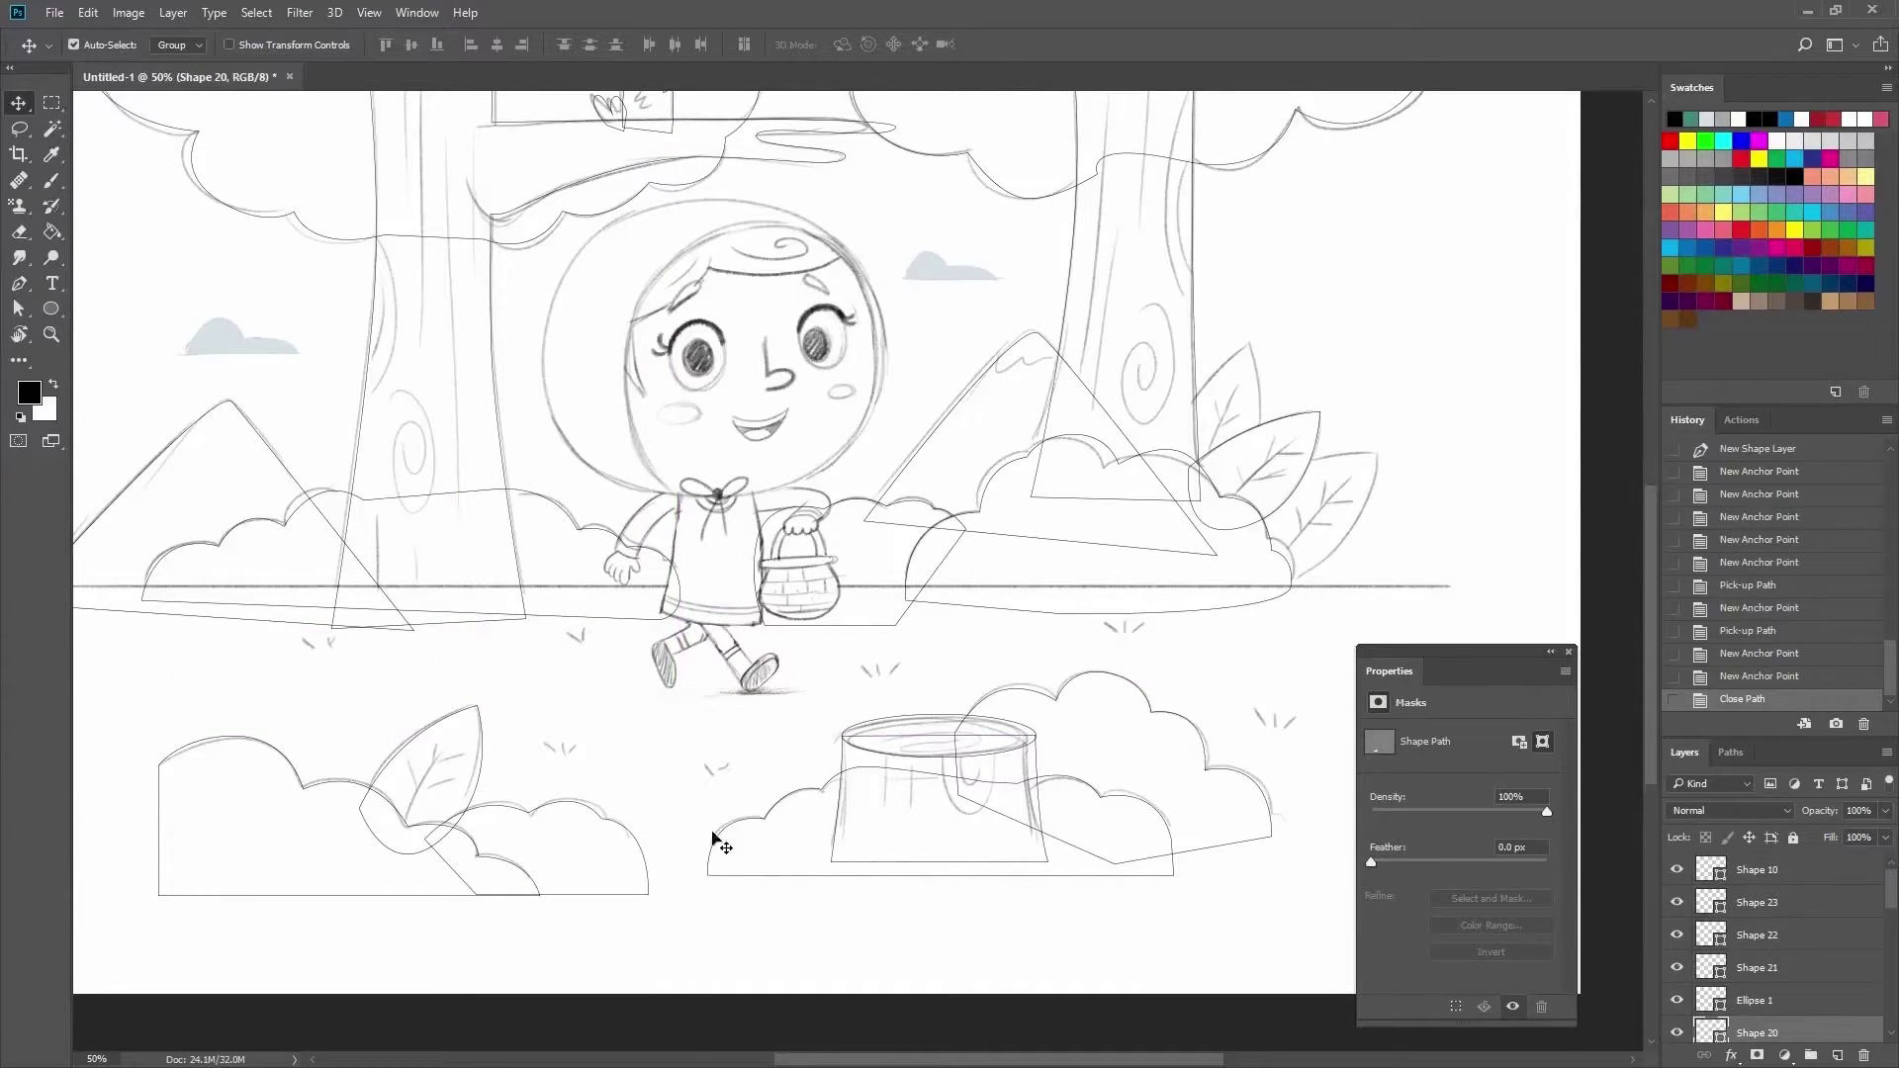
left_click(693, 737)
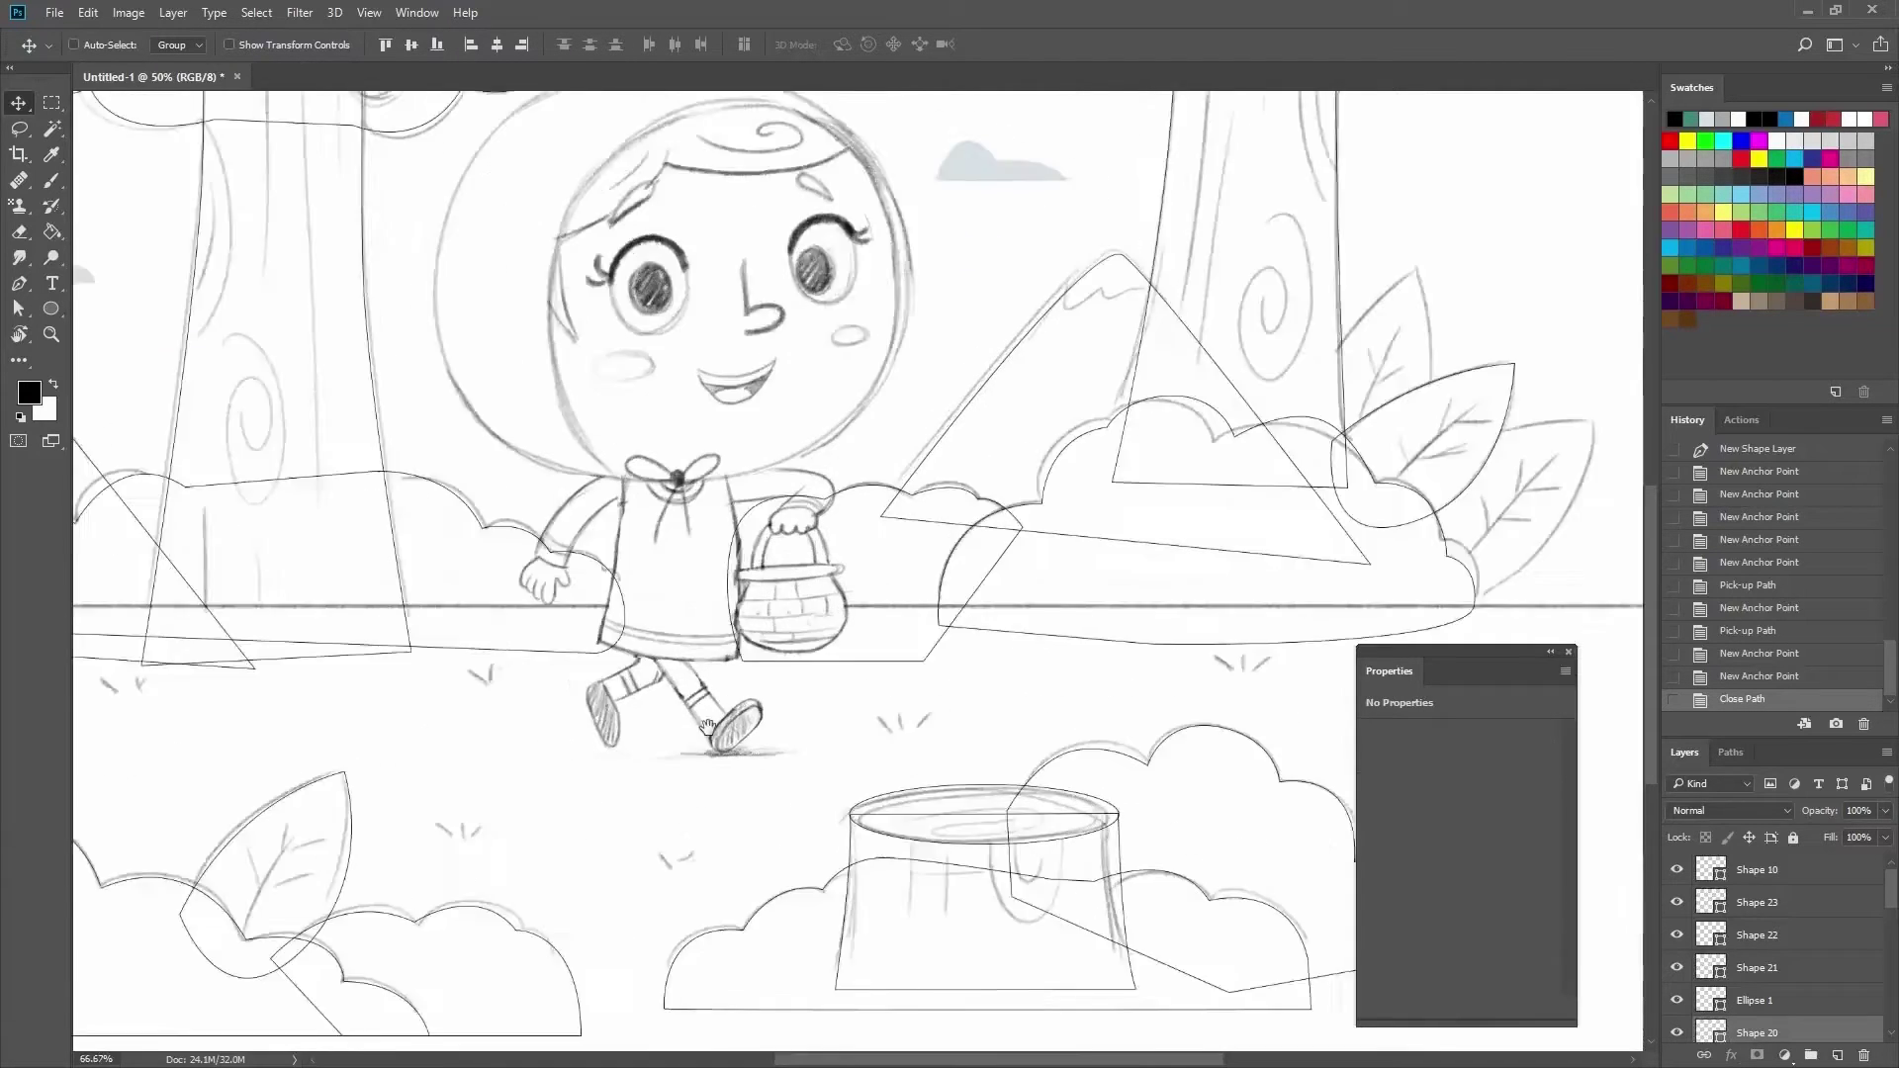
scroll(653, 821, "up", 2)
scroll(1771, 950, "down", 5)
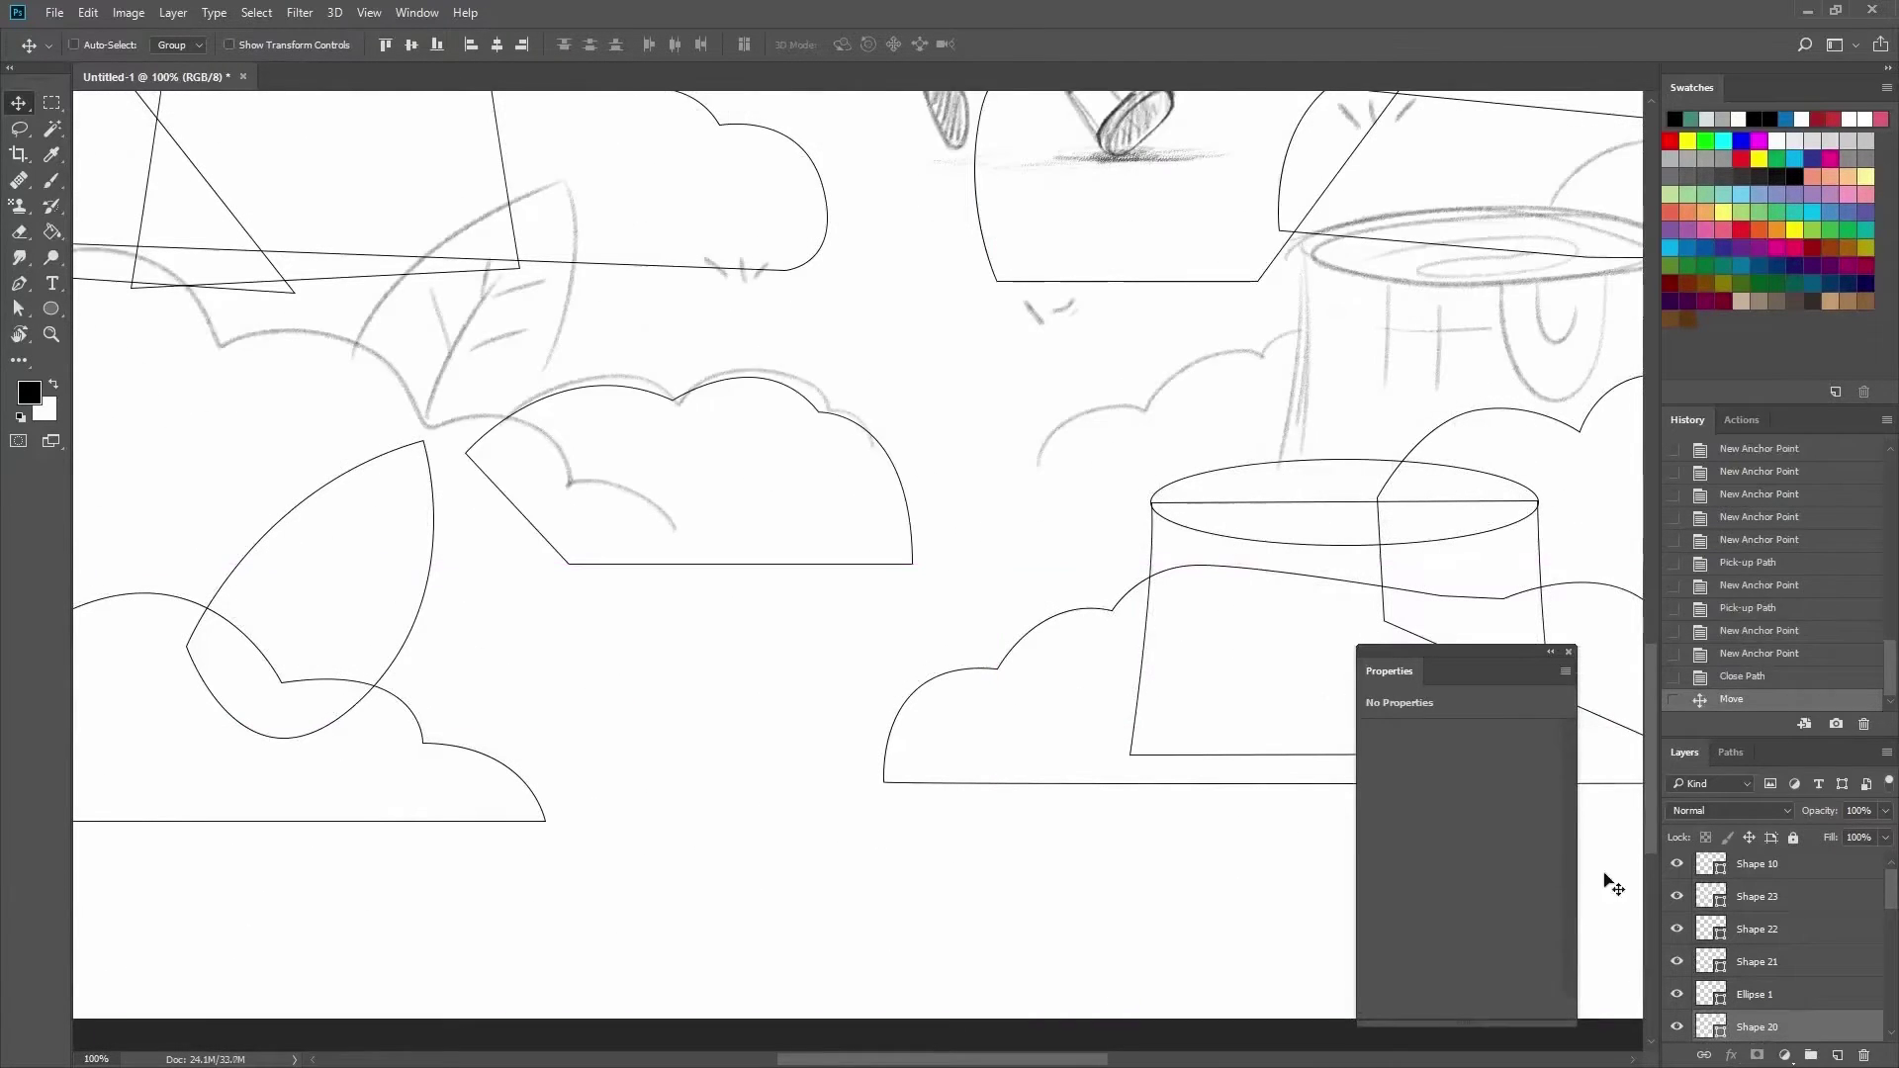
Lock Layer 2 with Lock All in the Layers panel, then deselect it.
left_click(1808, 1029)
left_click(1770, 994)
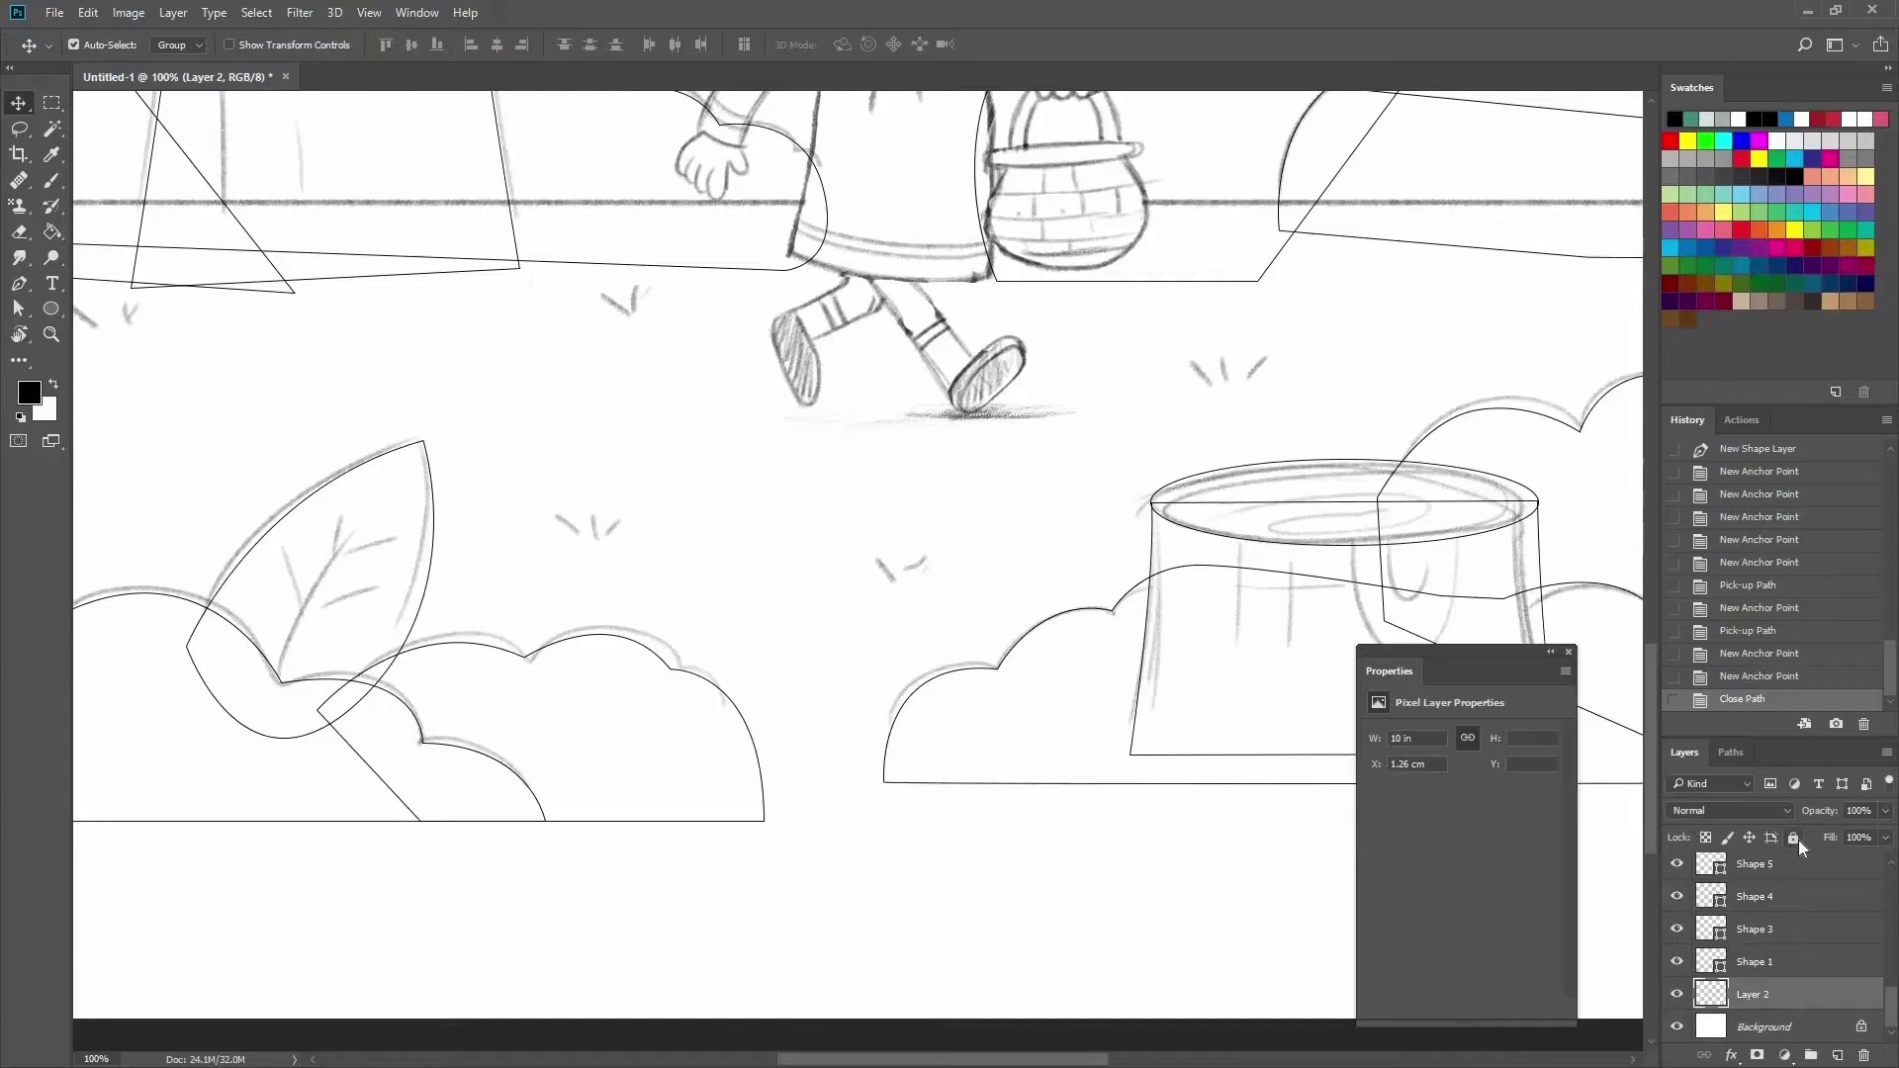
left_click(1794, 838)
left_click(661, 663)
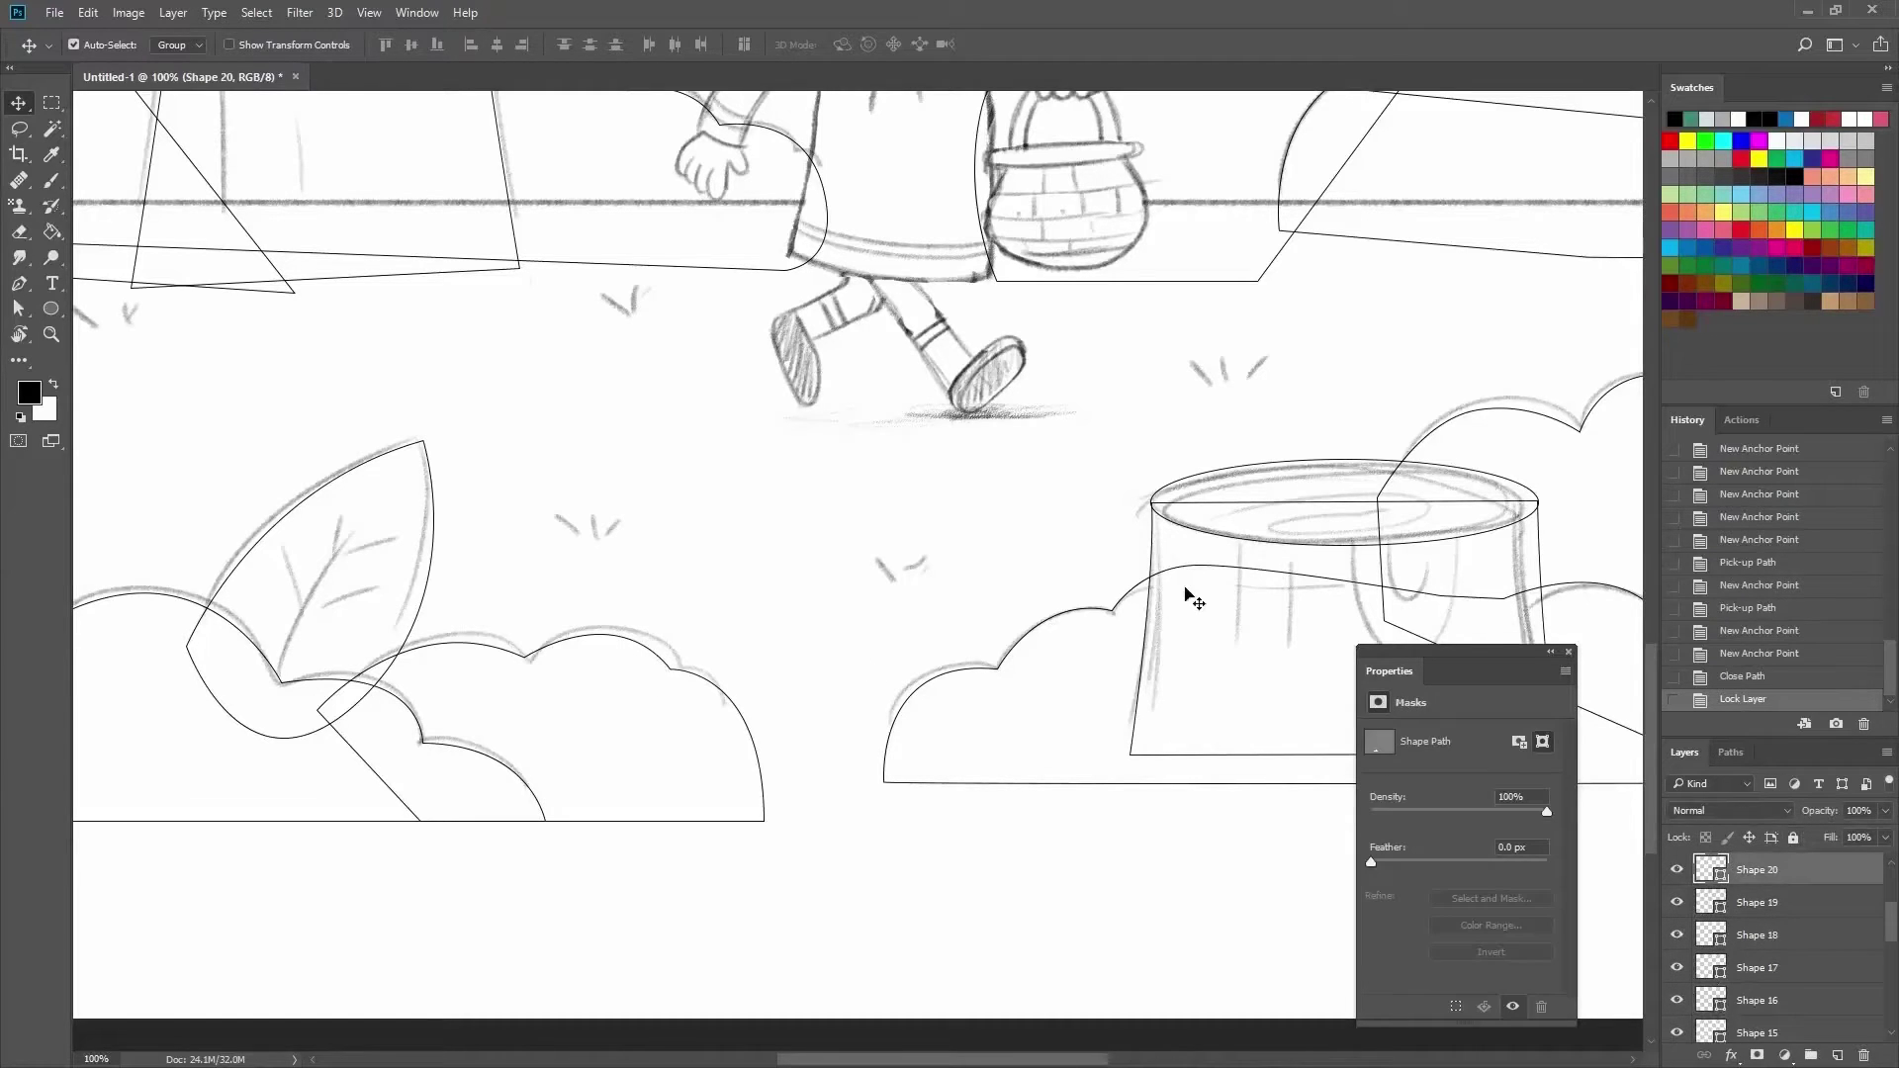
scroll(1116, 530, "right", 3)
scroll(1116, 531, "up", 1)
scroll(1780, 950, "up", 3)
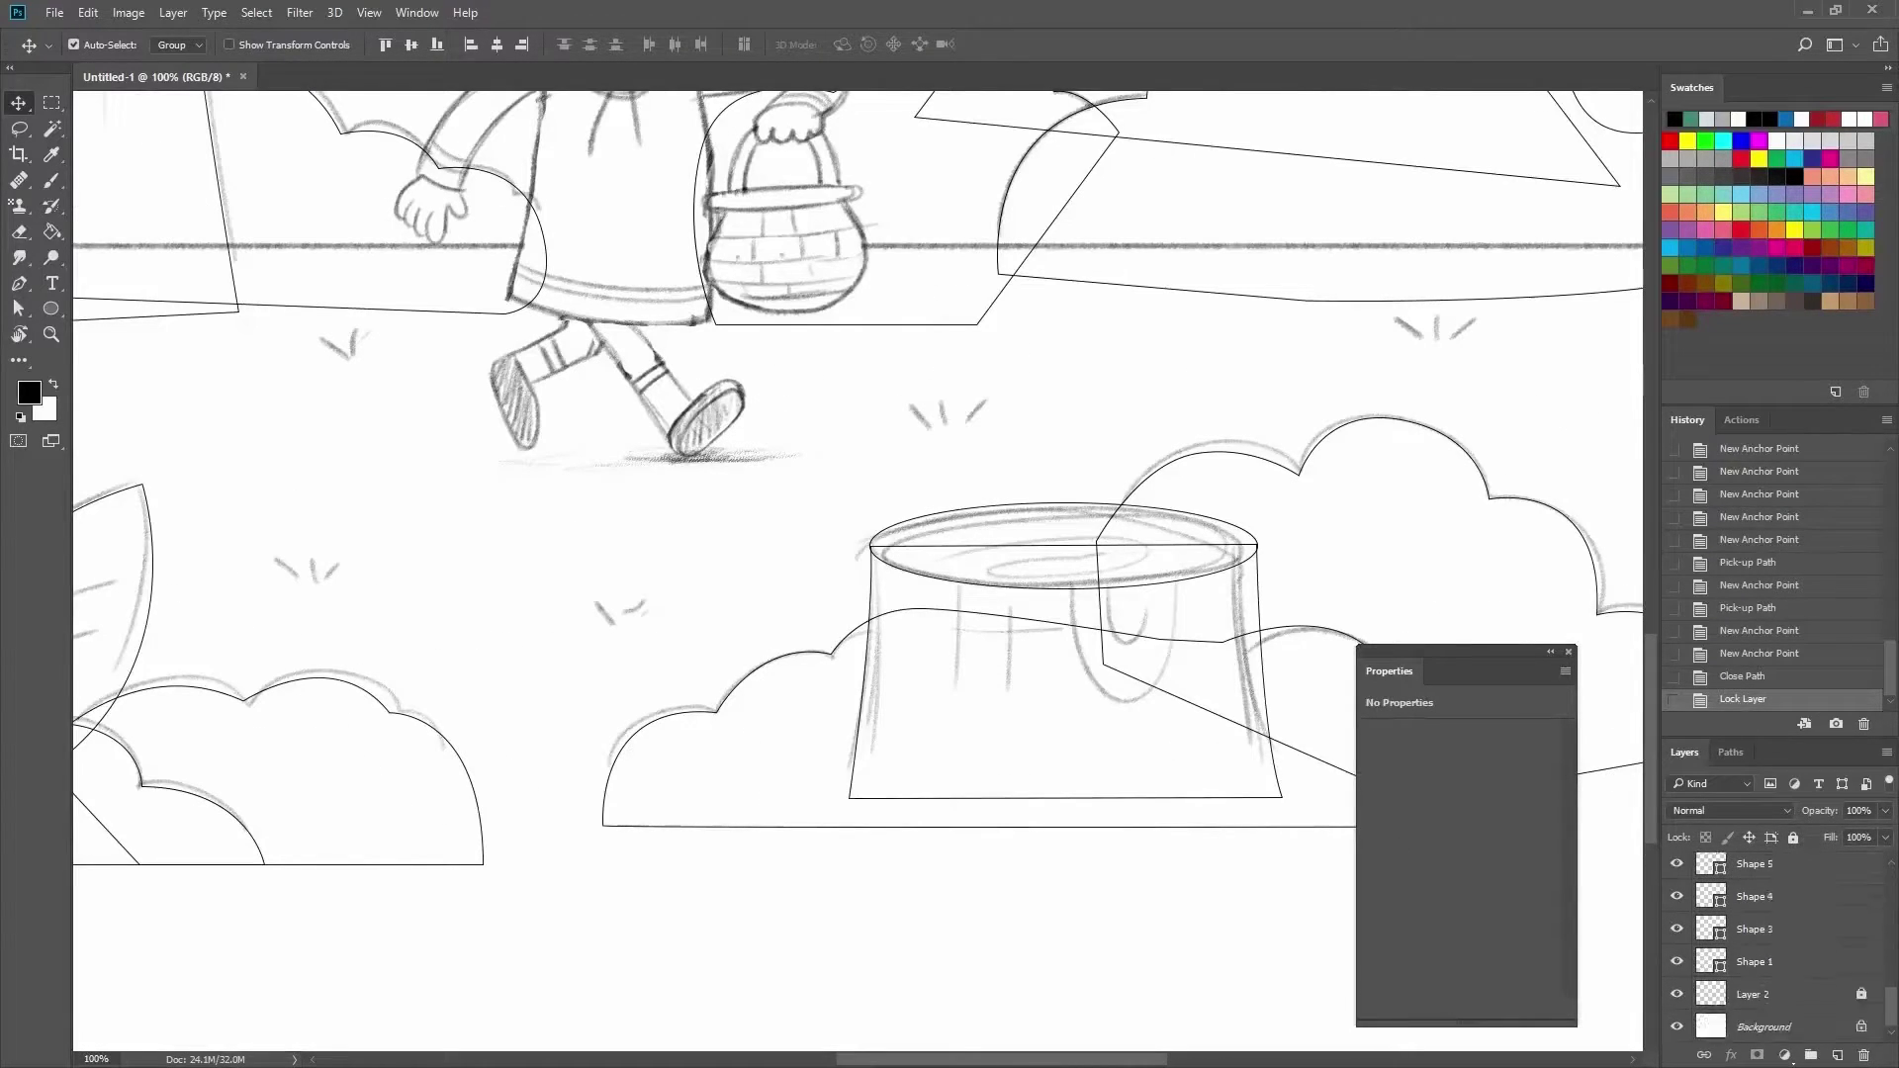
scroll(1770, 1009, "up", 2)
left_click(174, 13)
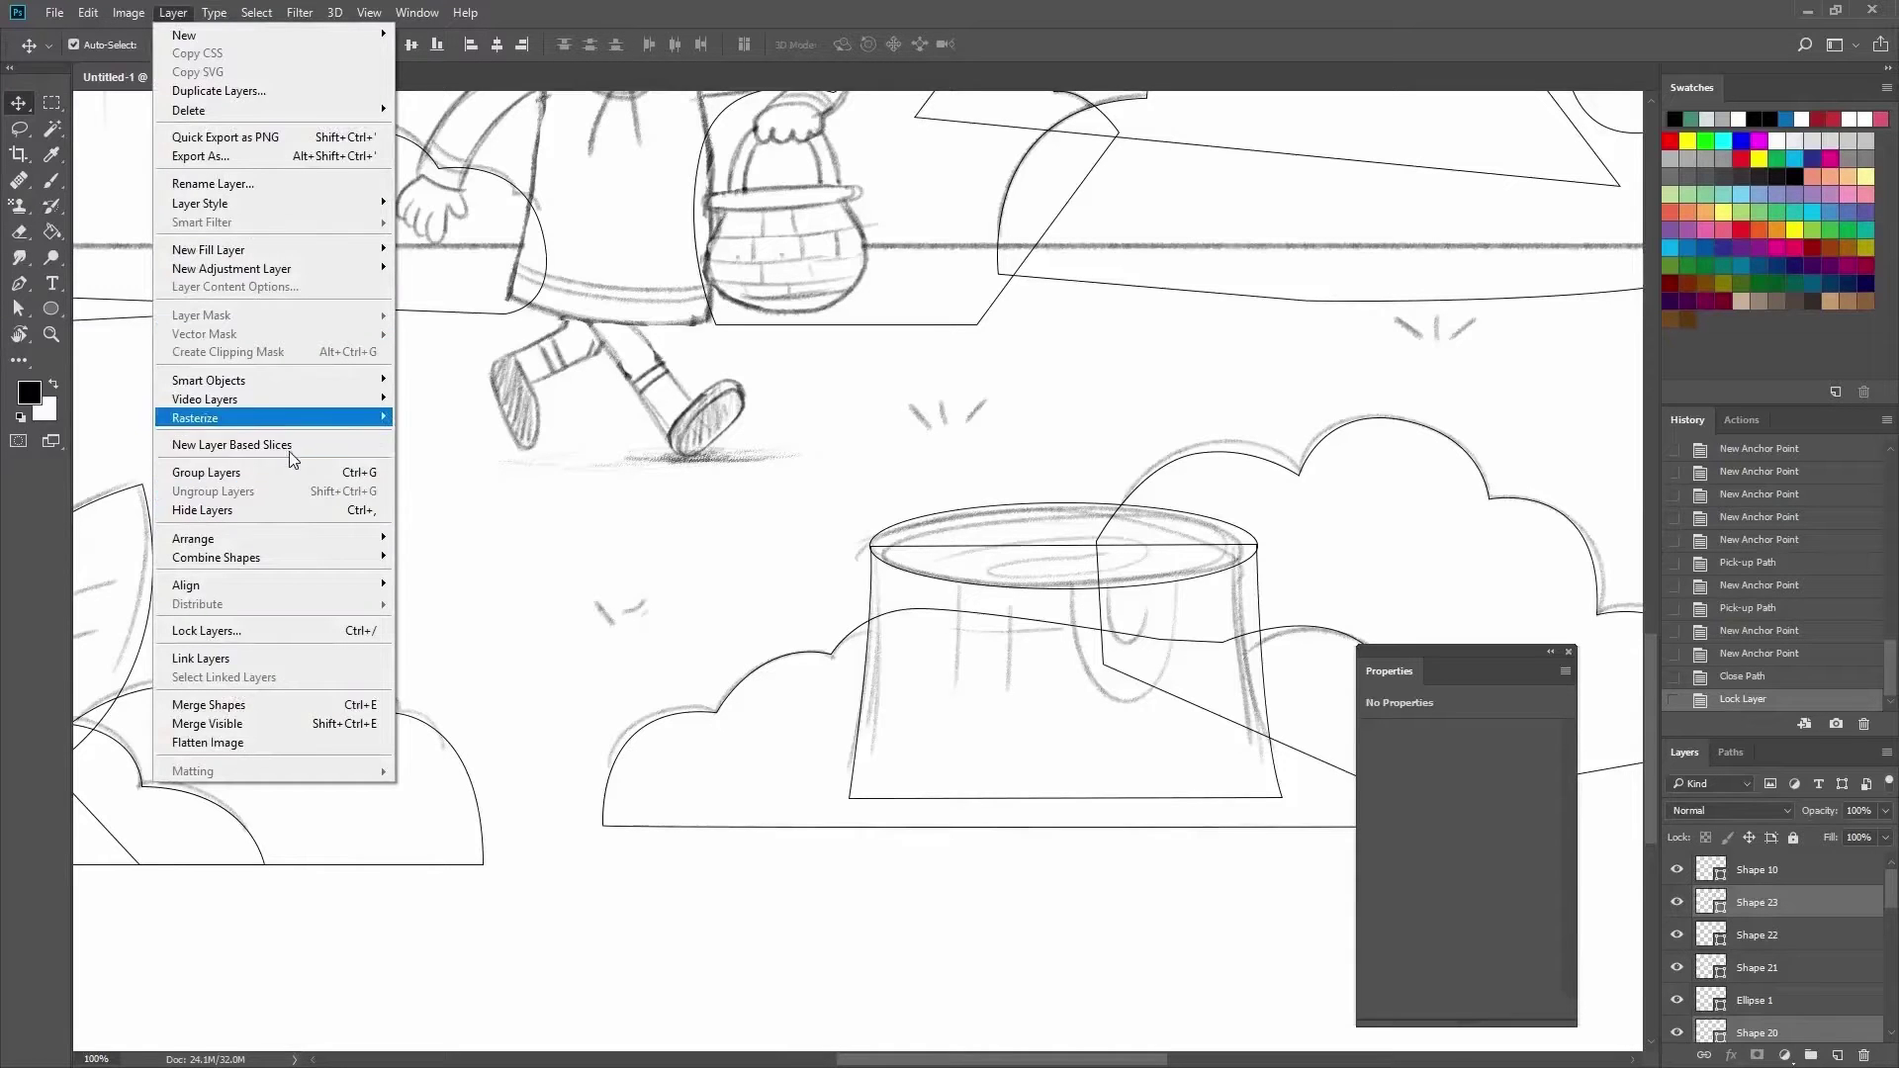
Unite the bush paths into one shape filled light green with no stroke.
mouse_move(217, 558)
left_click(440, 554)
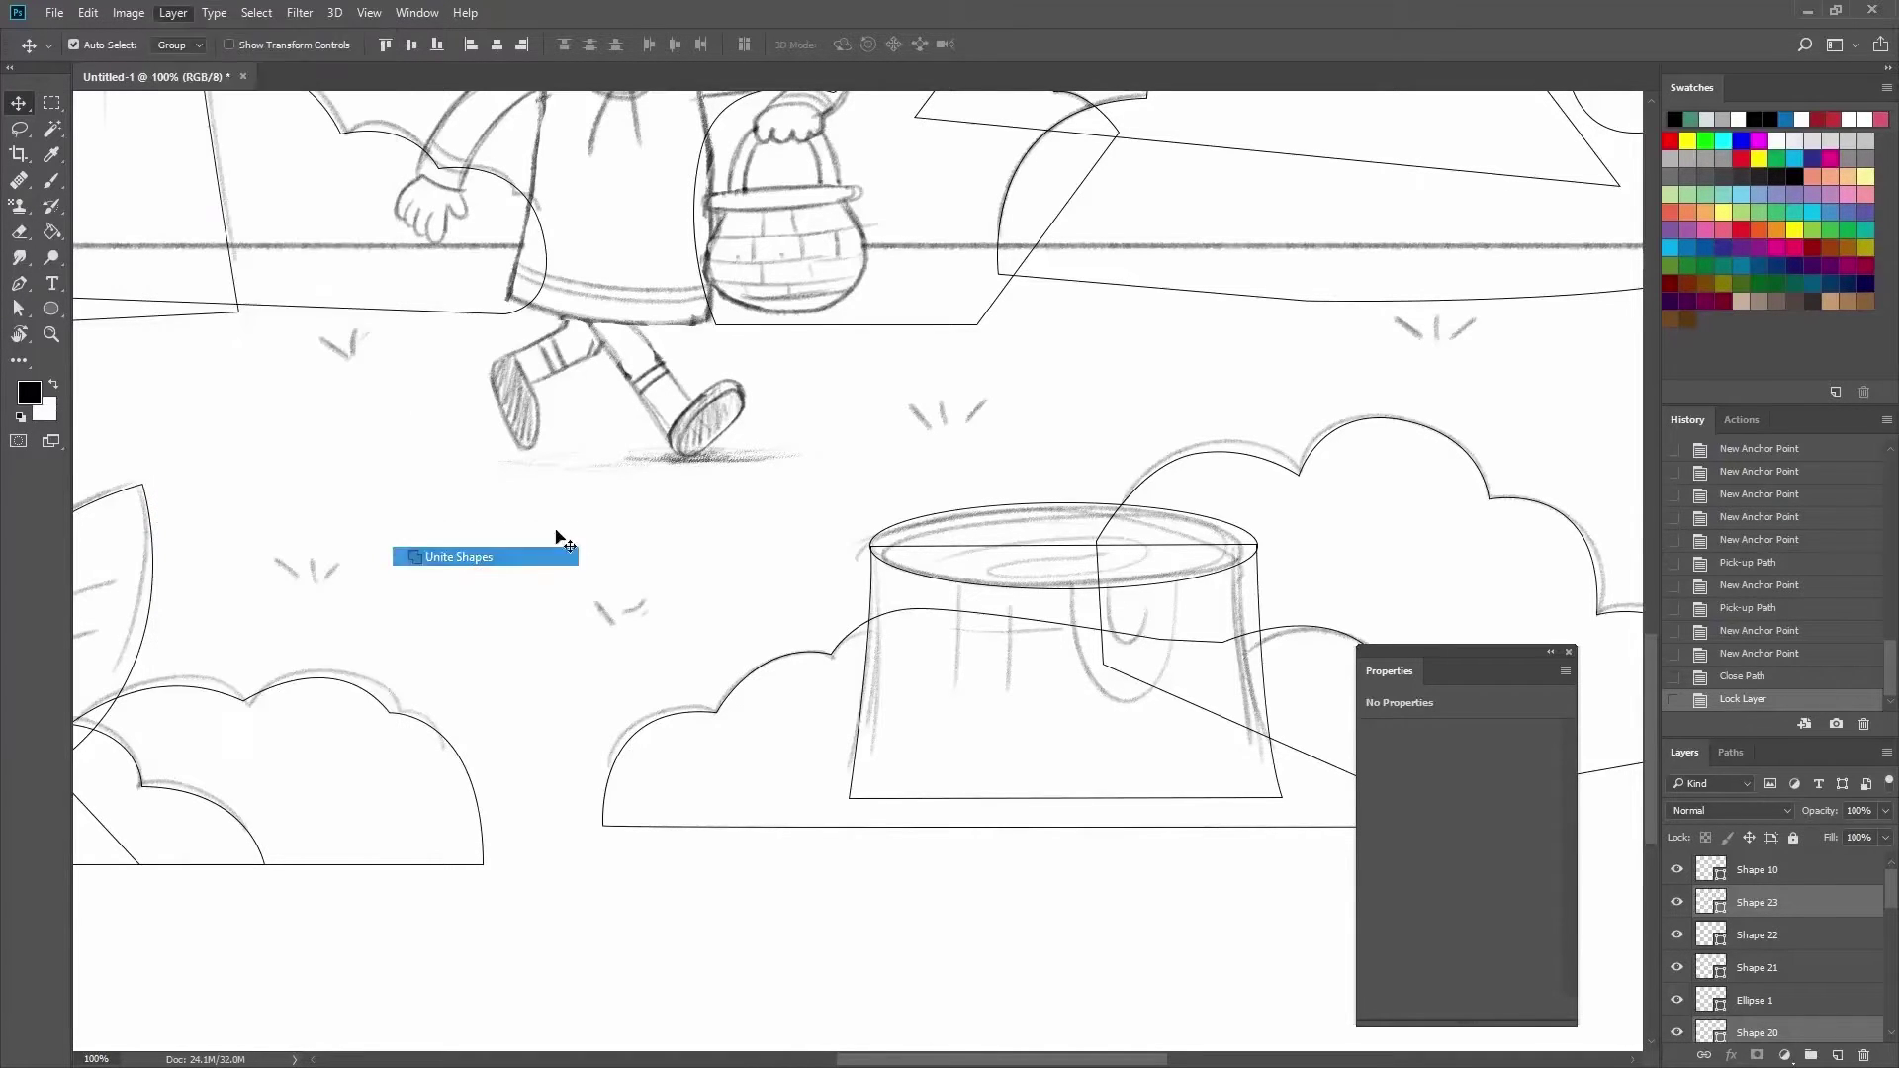
key("ctrl+minus")
scroll(645, 369, "left", 3)
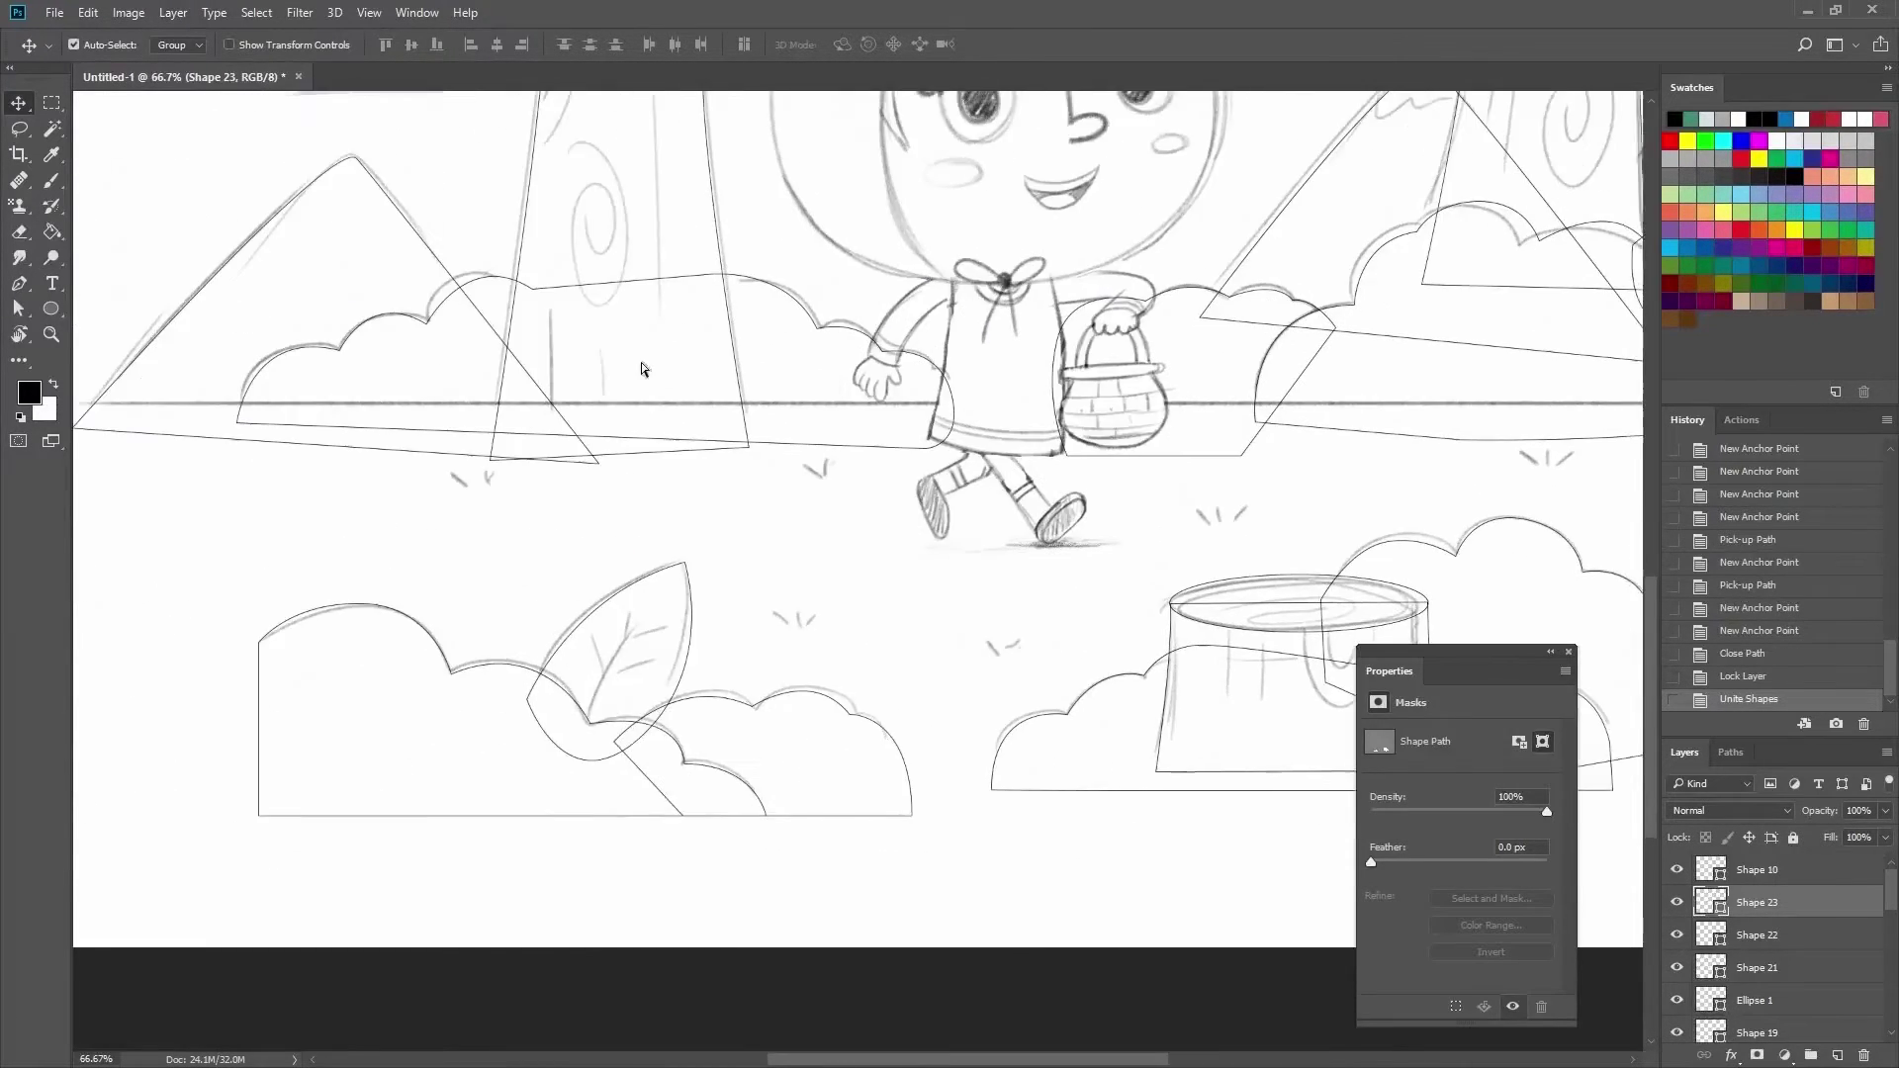
key("a")
left_click(259, 44)
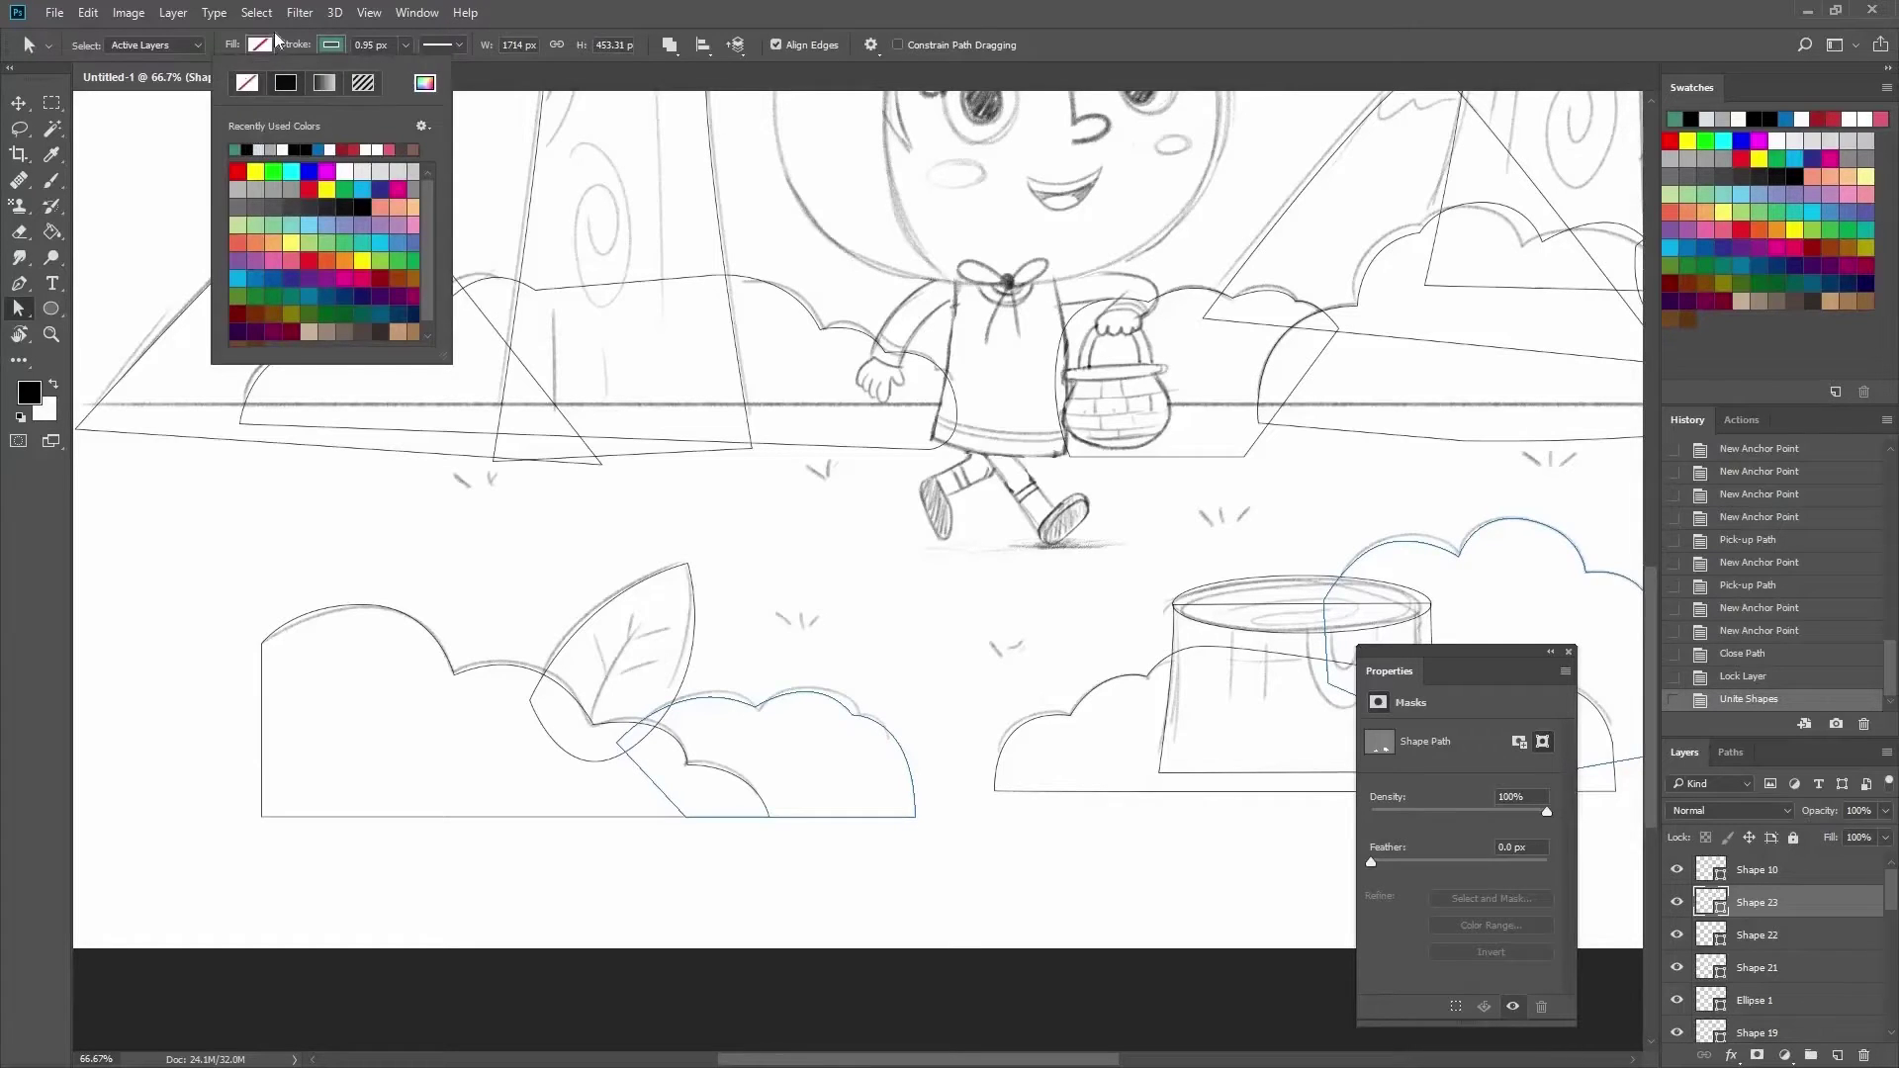
left_click(331, 44)
left_click(213, 222)
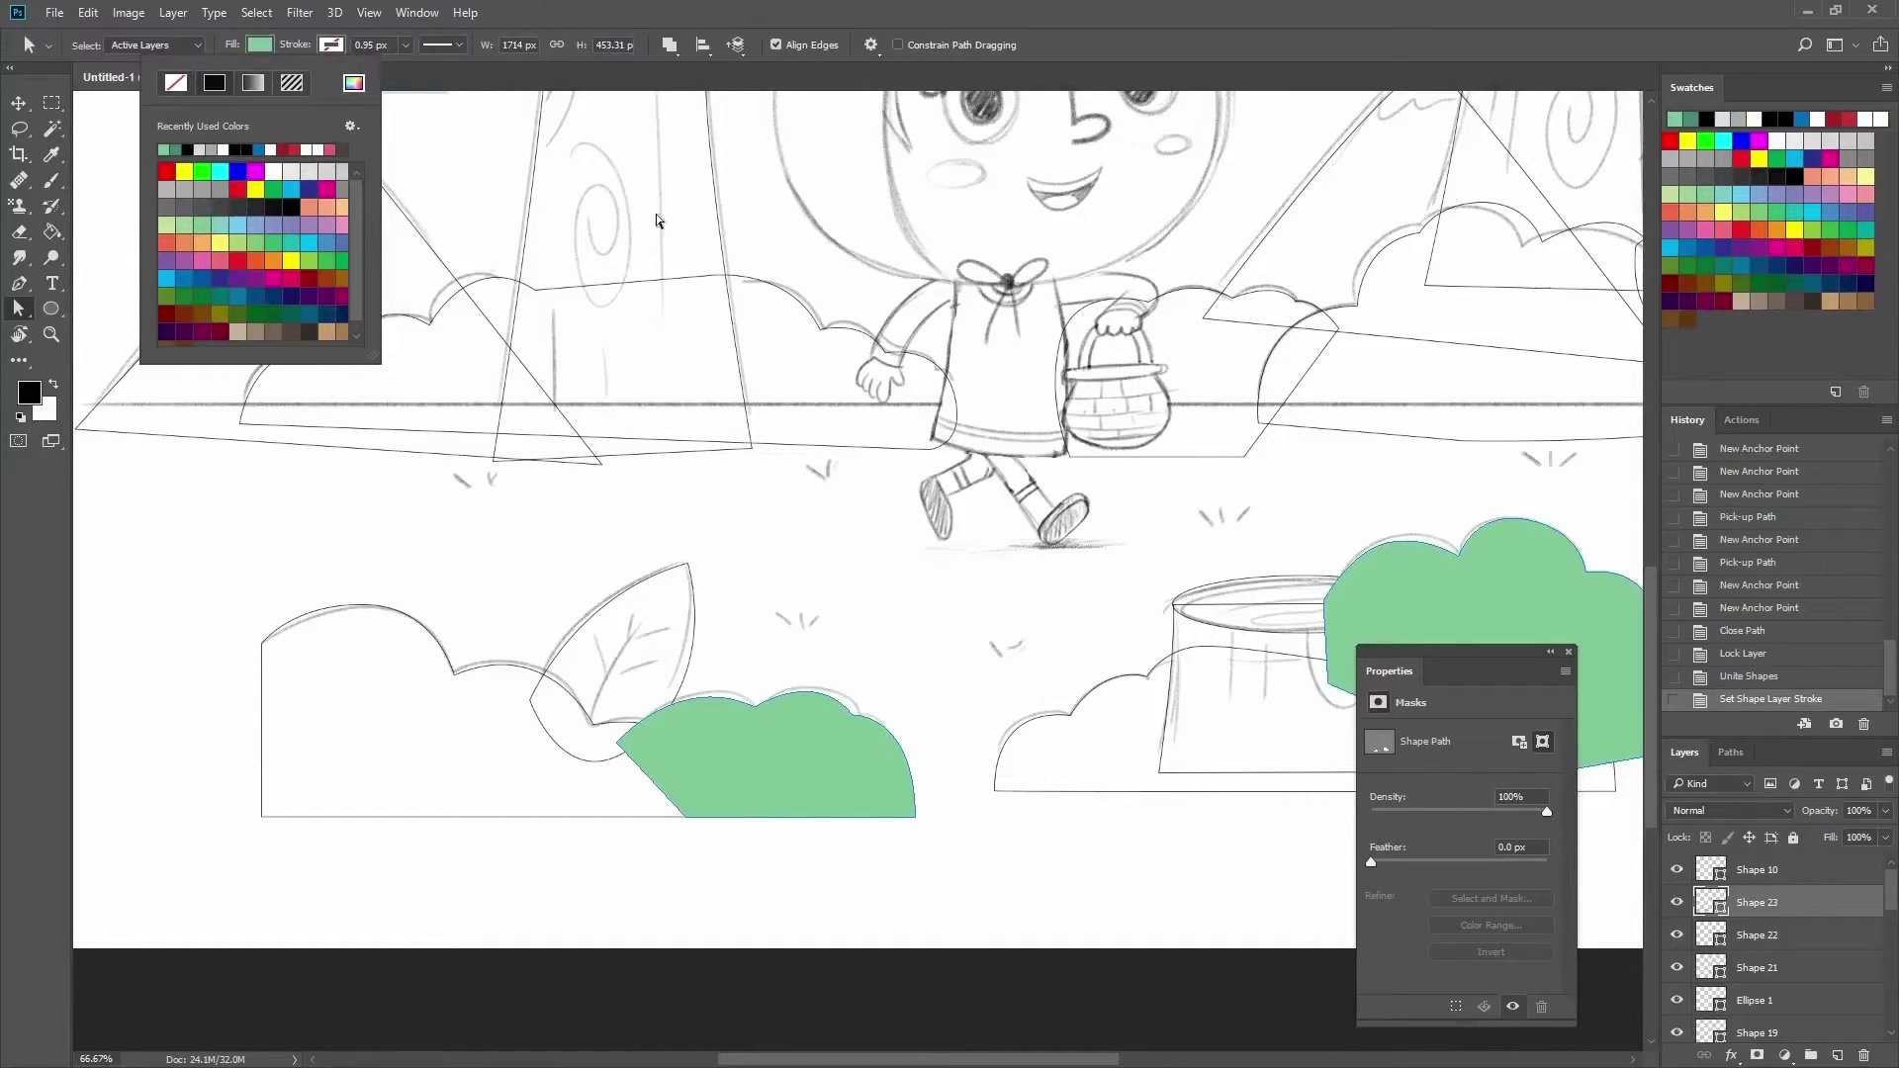
Add Shape 22 to the selection and toggle the green bushes' visibility to compare.
key("Escape")
scroll(871, 494, "right", 3)
key("v")
left_click(866, 705, "shift")
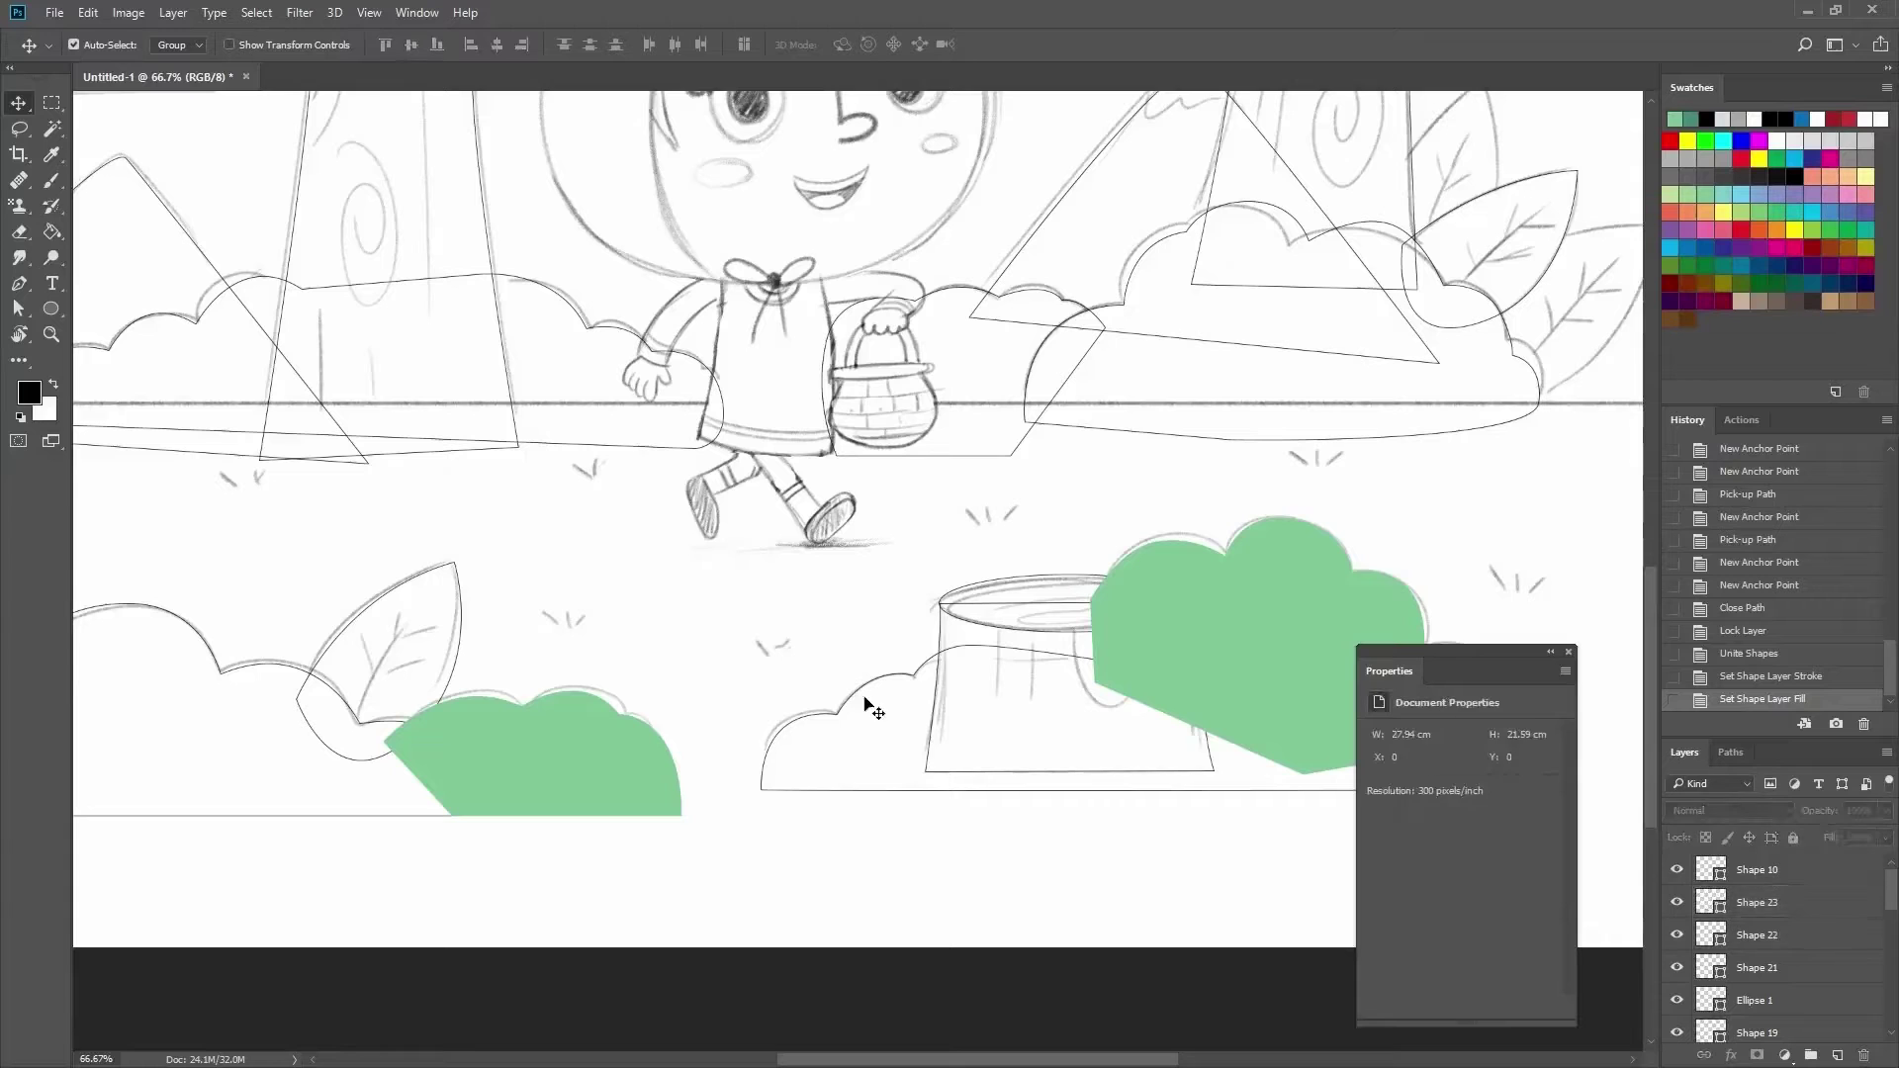
left_click_drag(1678, 902, 1682, 927)
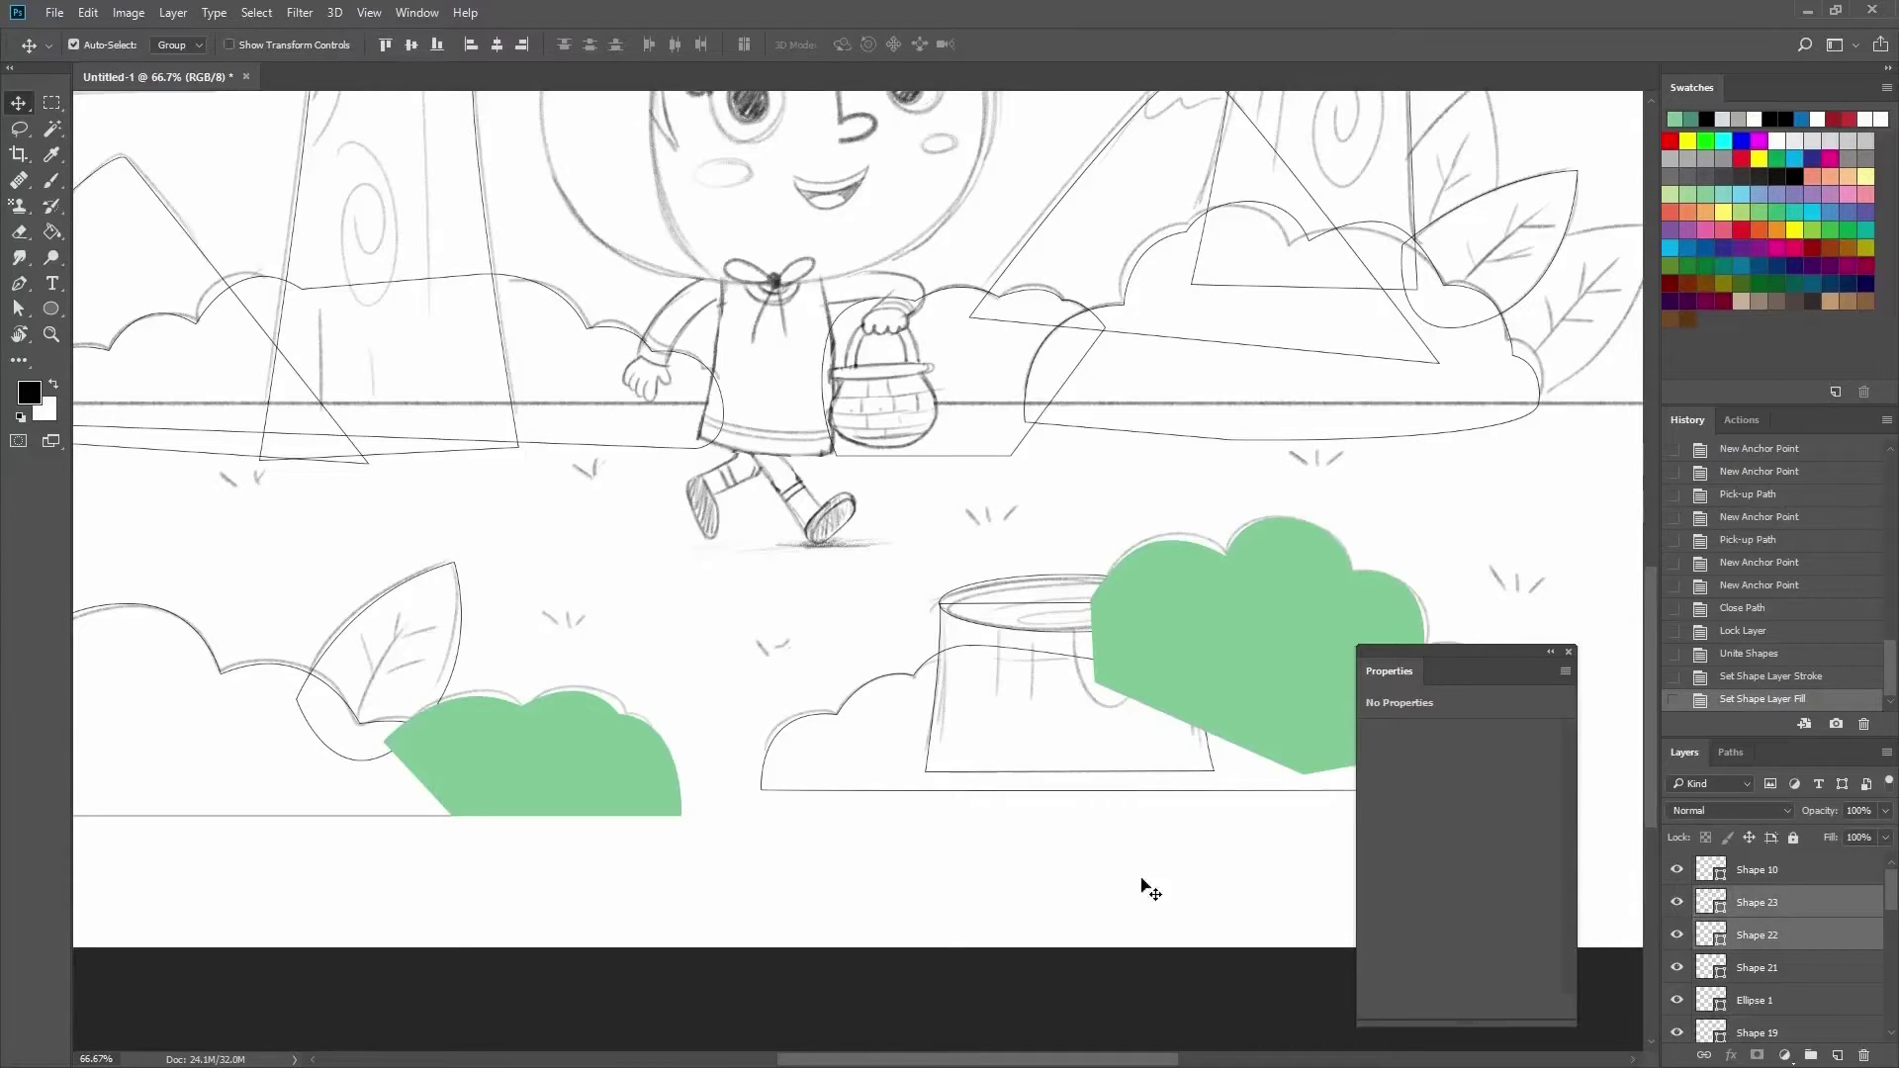
Drag the Shape 22 bush outline beside the stump up and to the left.
left_click(908, 800)
scroll(845, 781, "up", 2)
left_click_drag(774, 318, 666, 411)
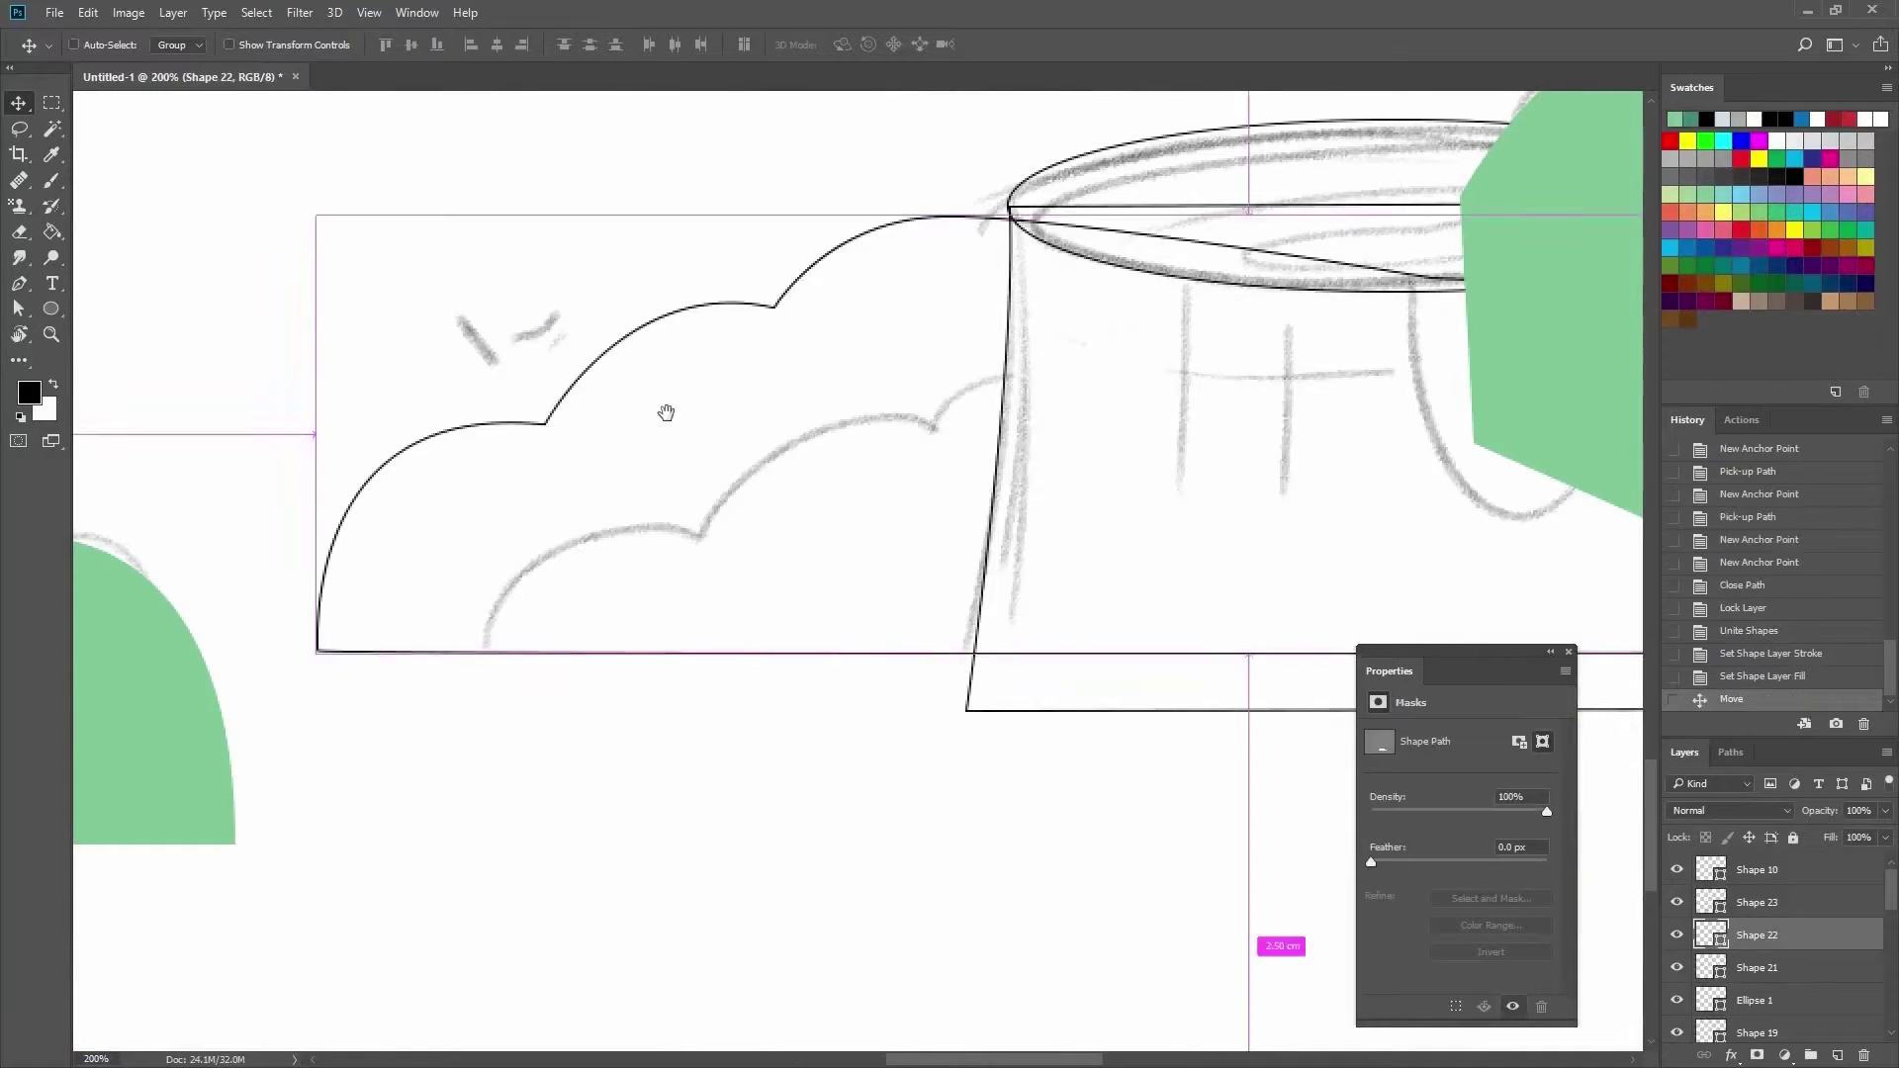
scroll(661, 436, "down", 2)
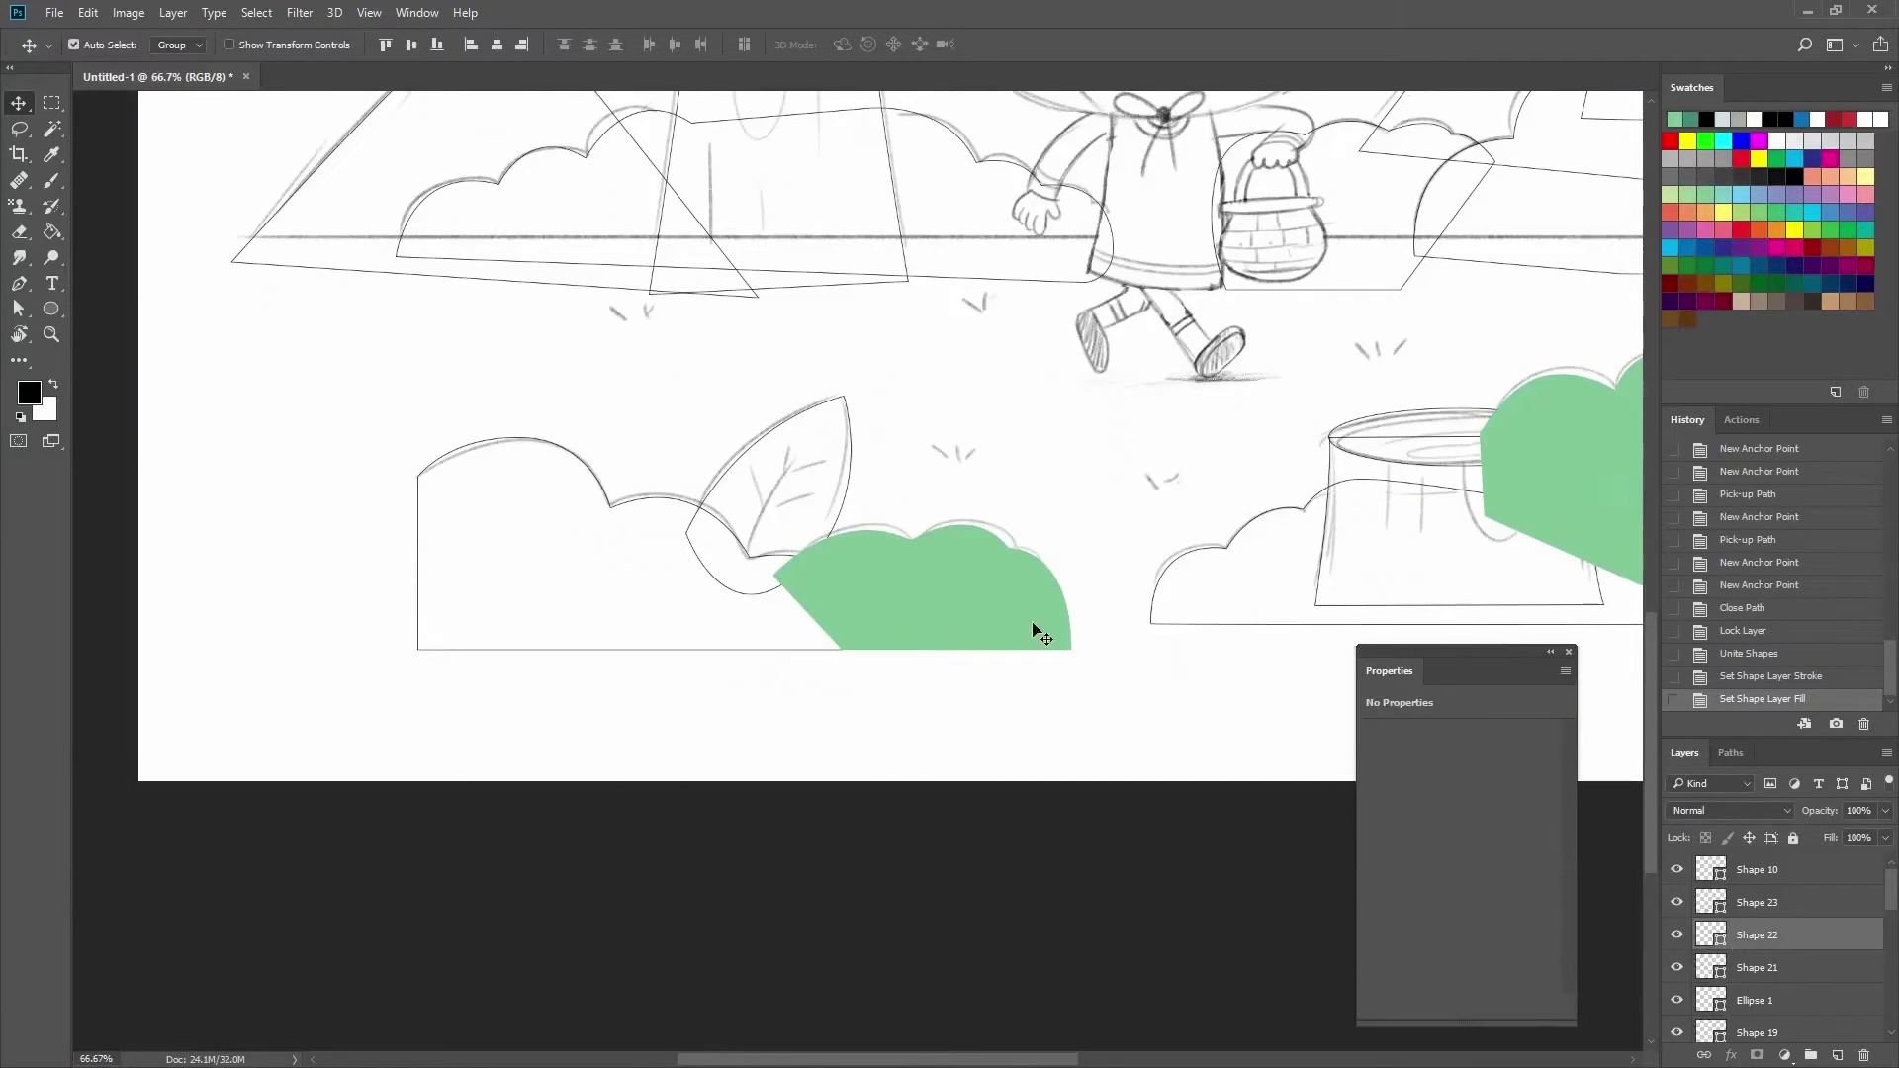
left_click_drag(700, 416, 647, 378)
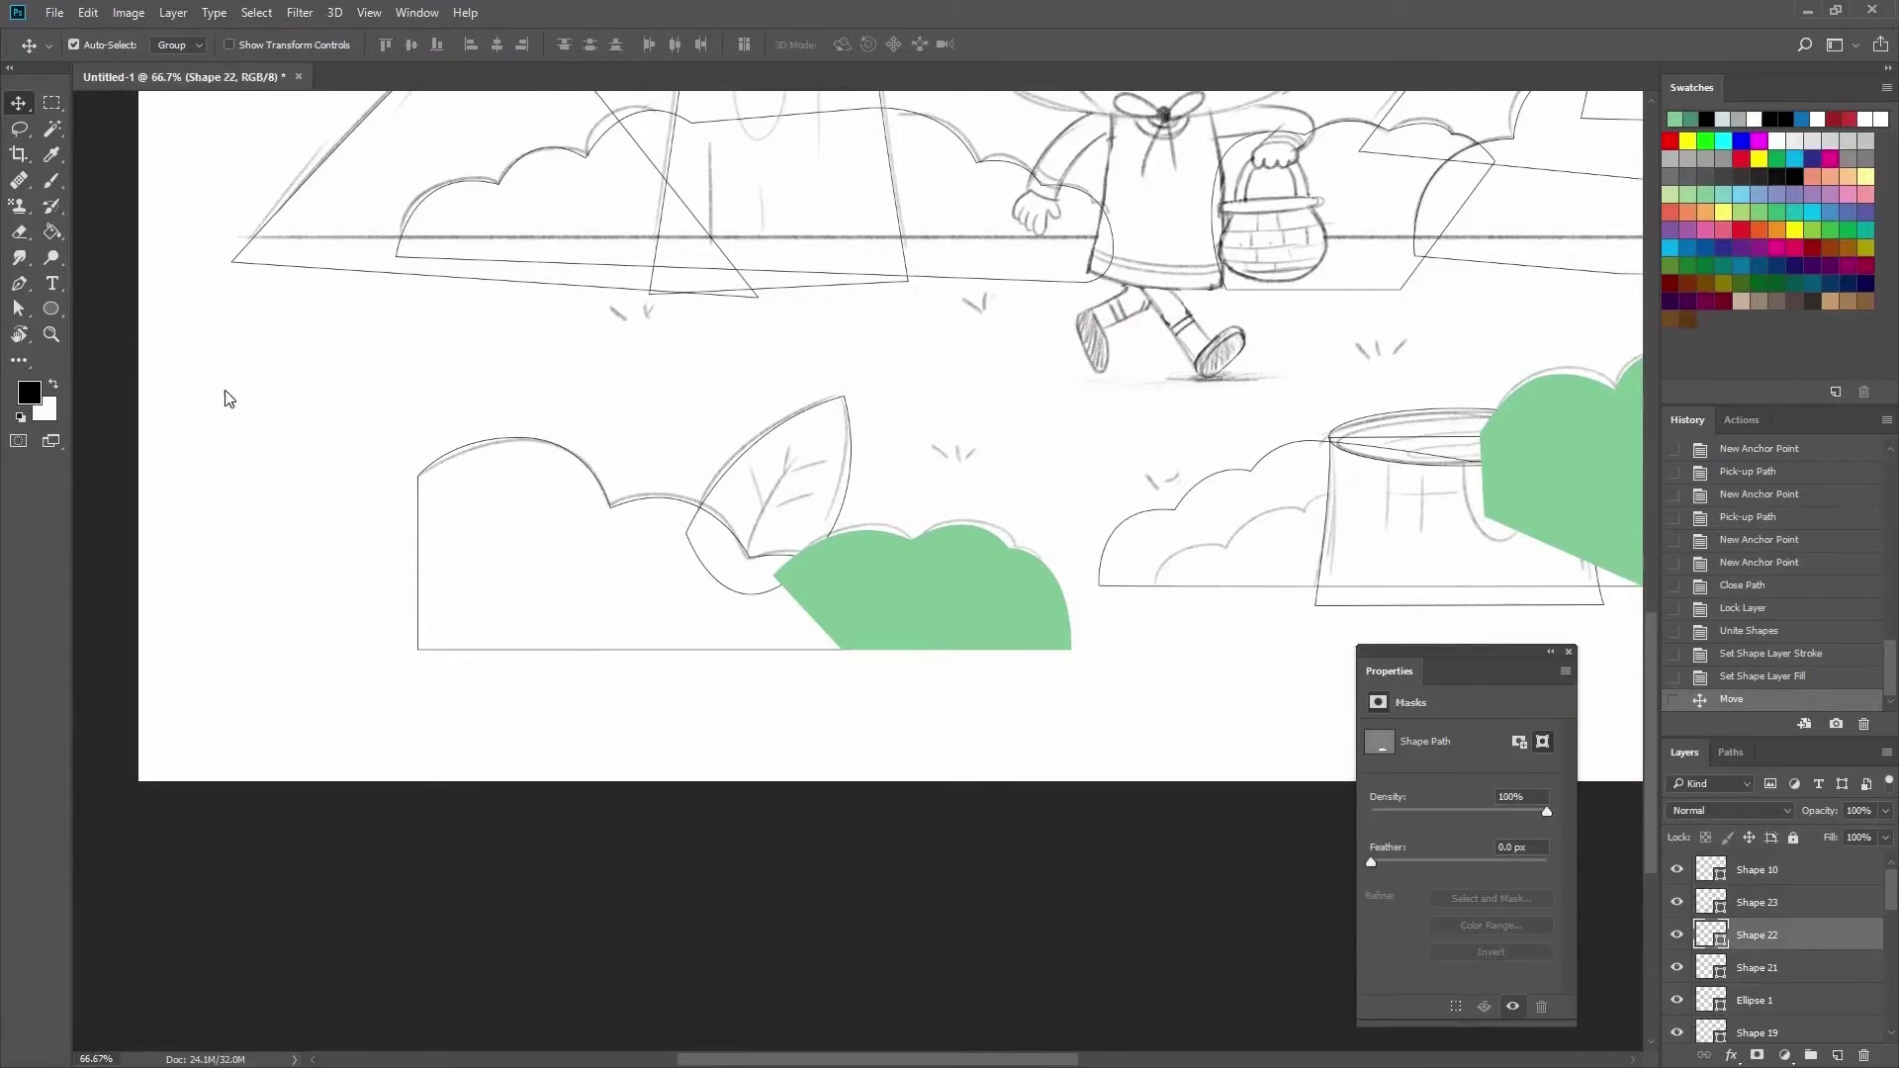
key("alt+l")
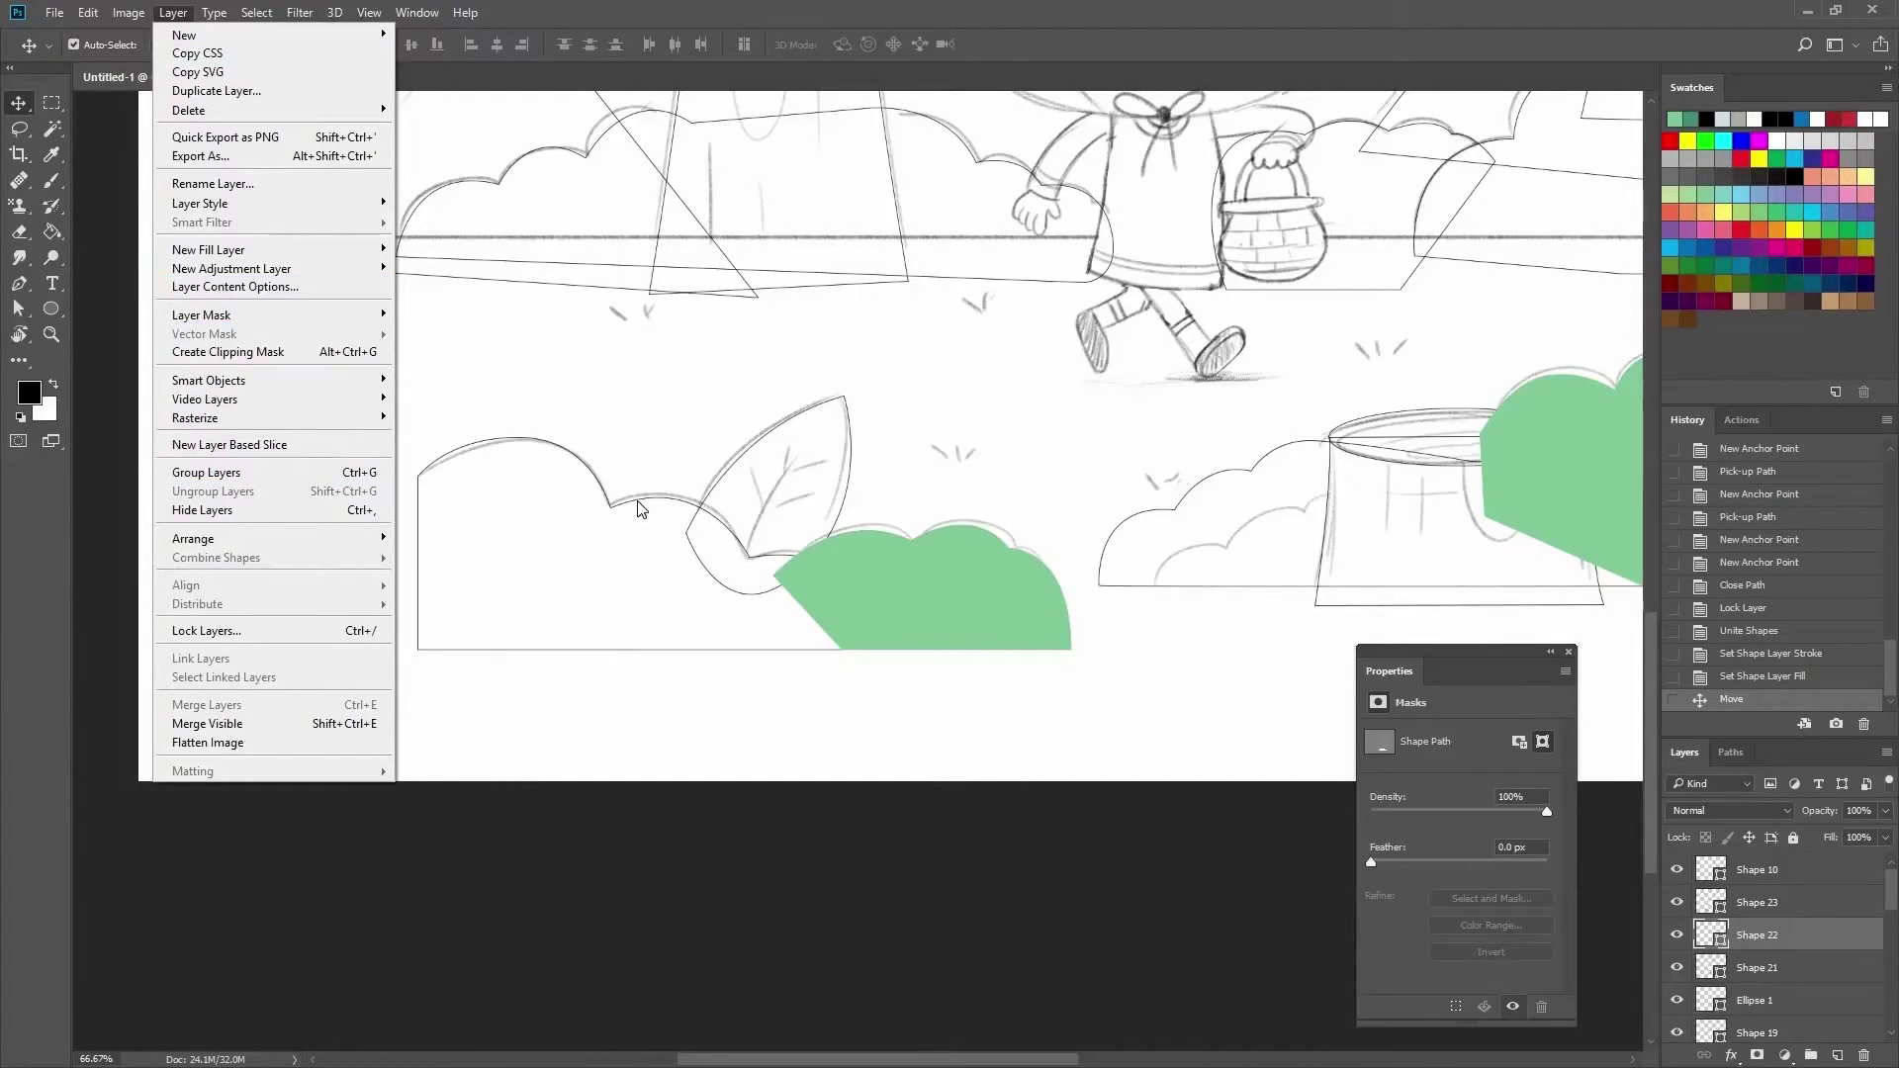
key("Escape")
scroll(1811, 890, "down", 5)
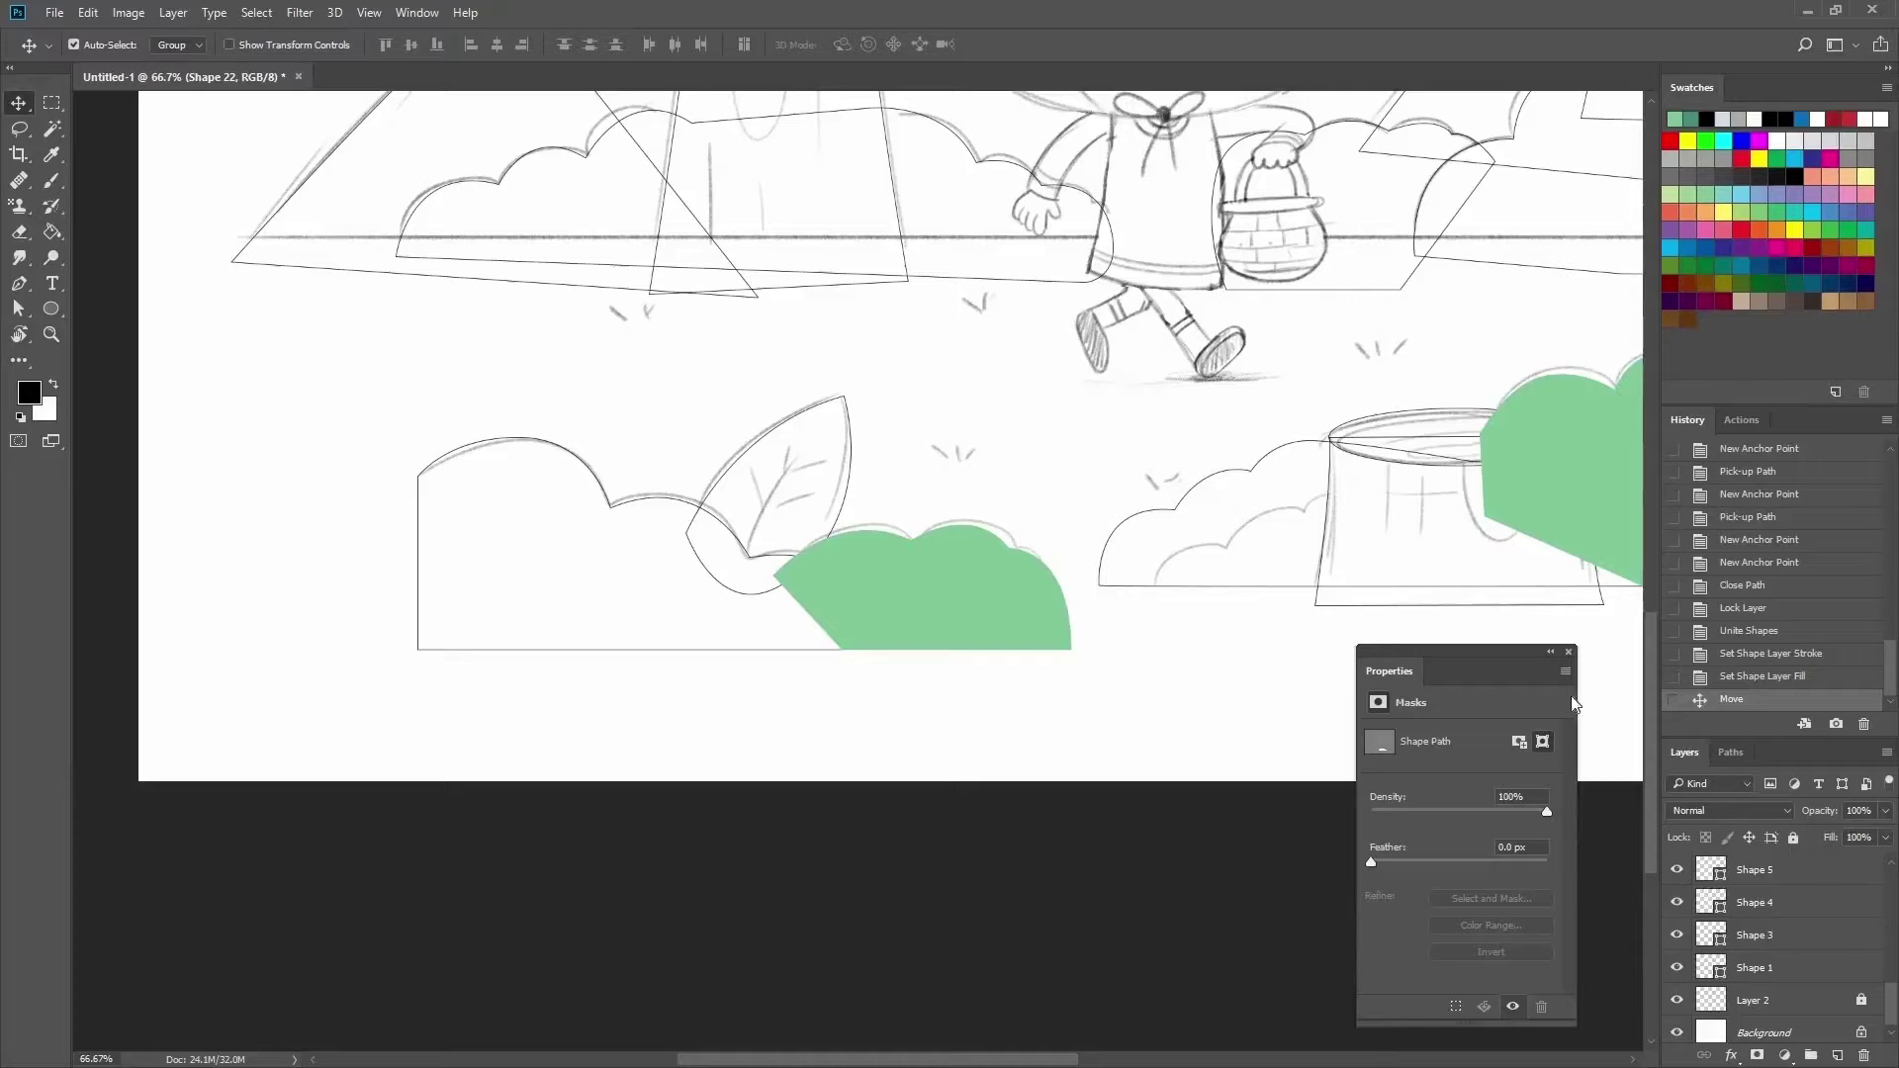
Give the selected bush a darker green custom fill with its stroke removed.
scroll(1894, 933, "up", 10)
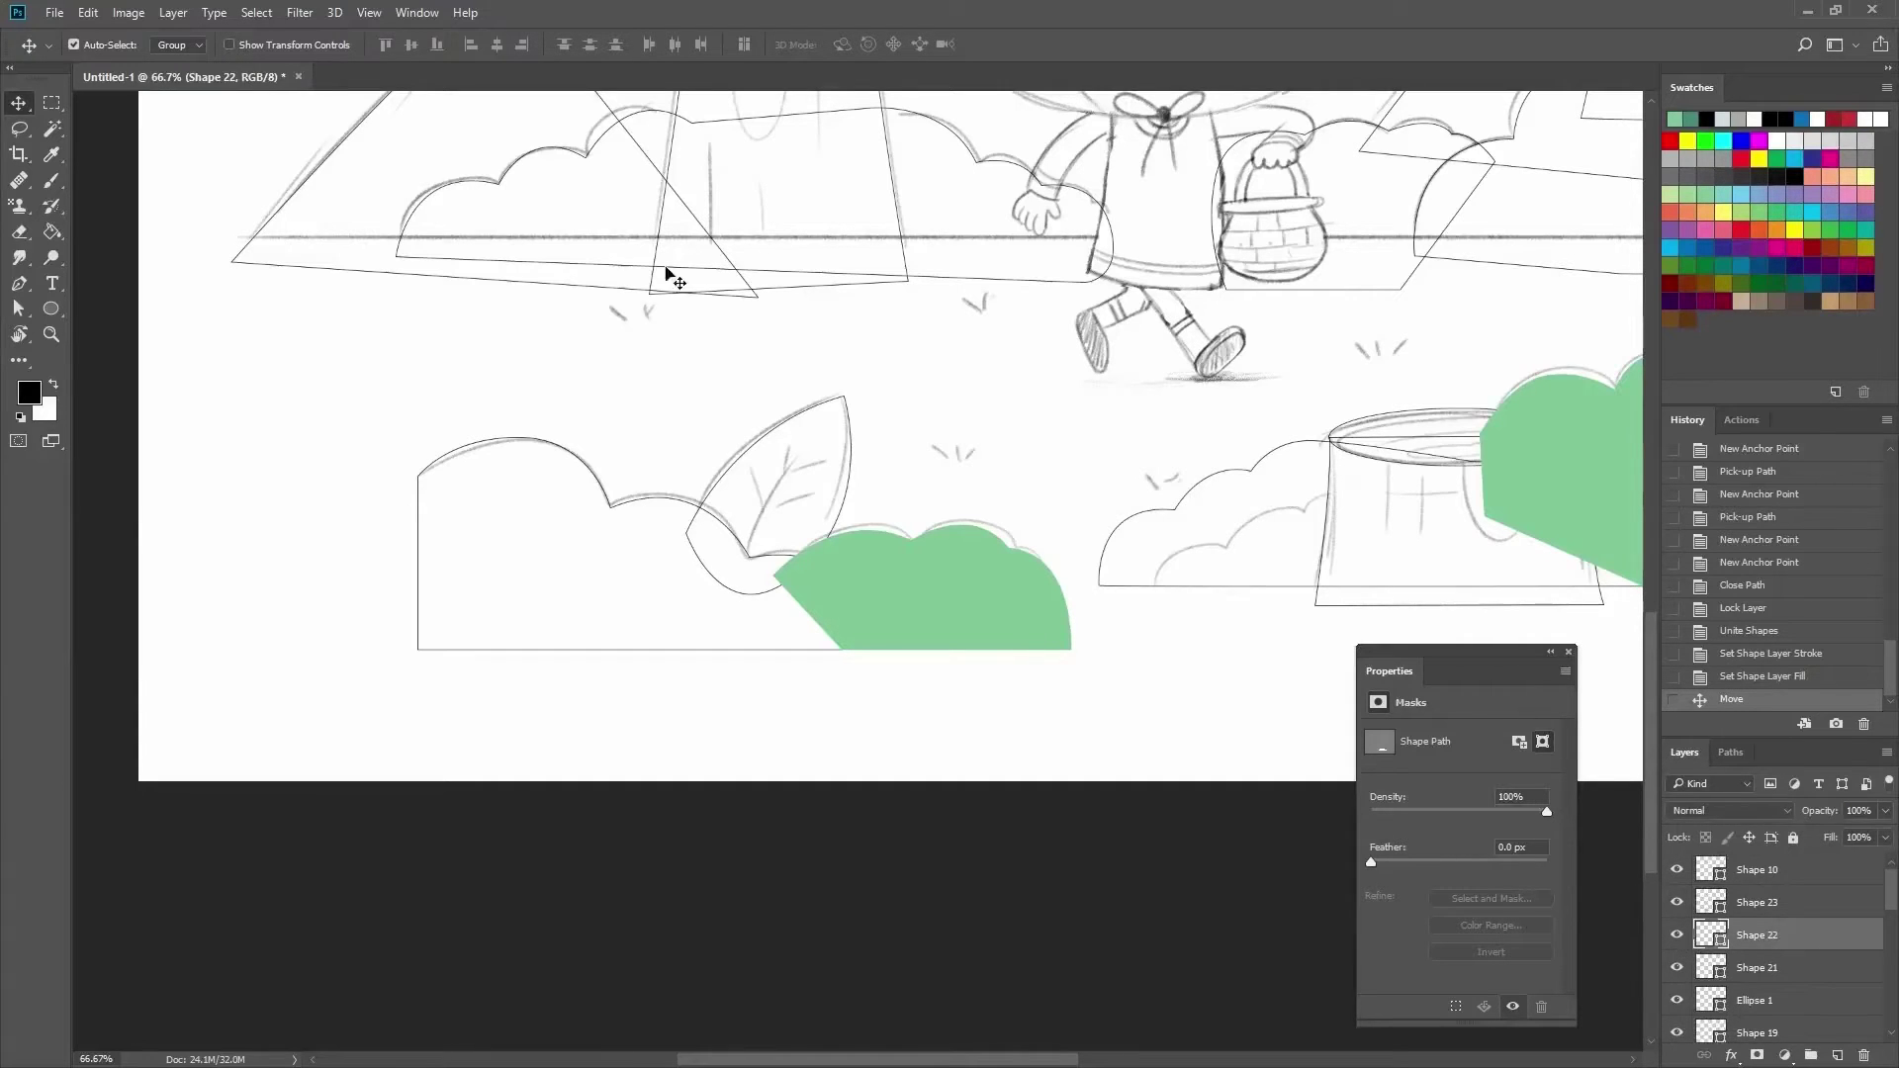
key("a")
left_click(330, 44)
left_click(260, 44)
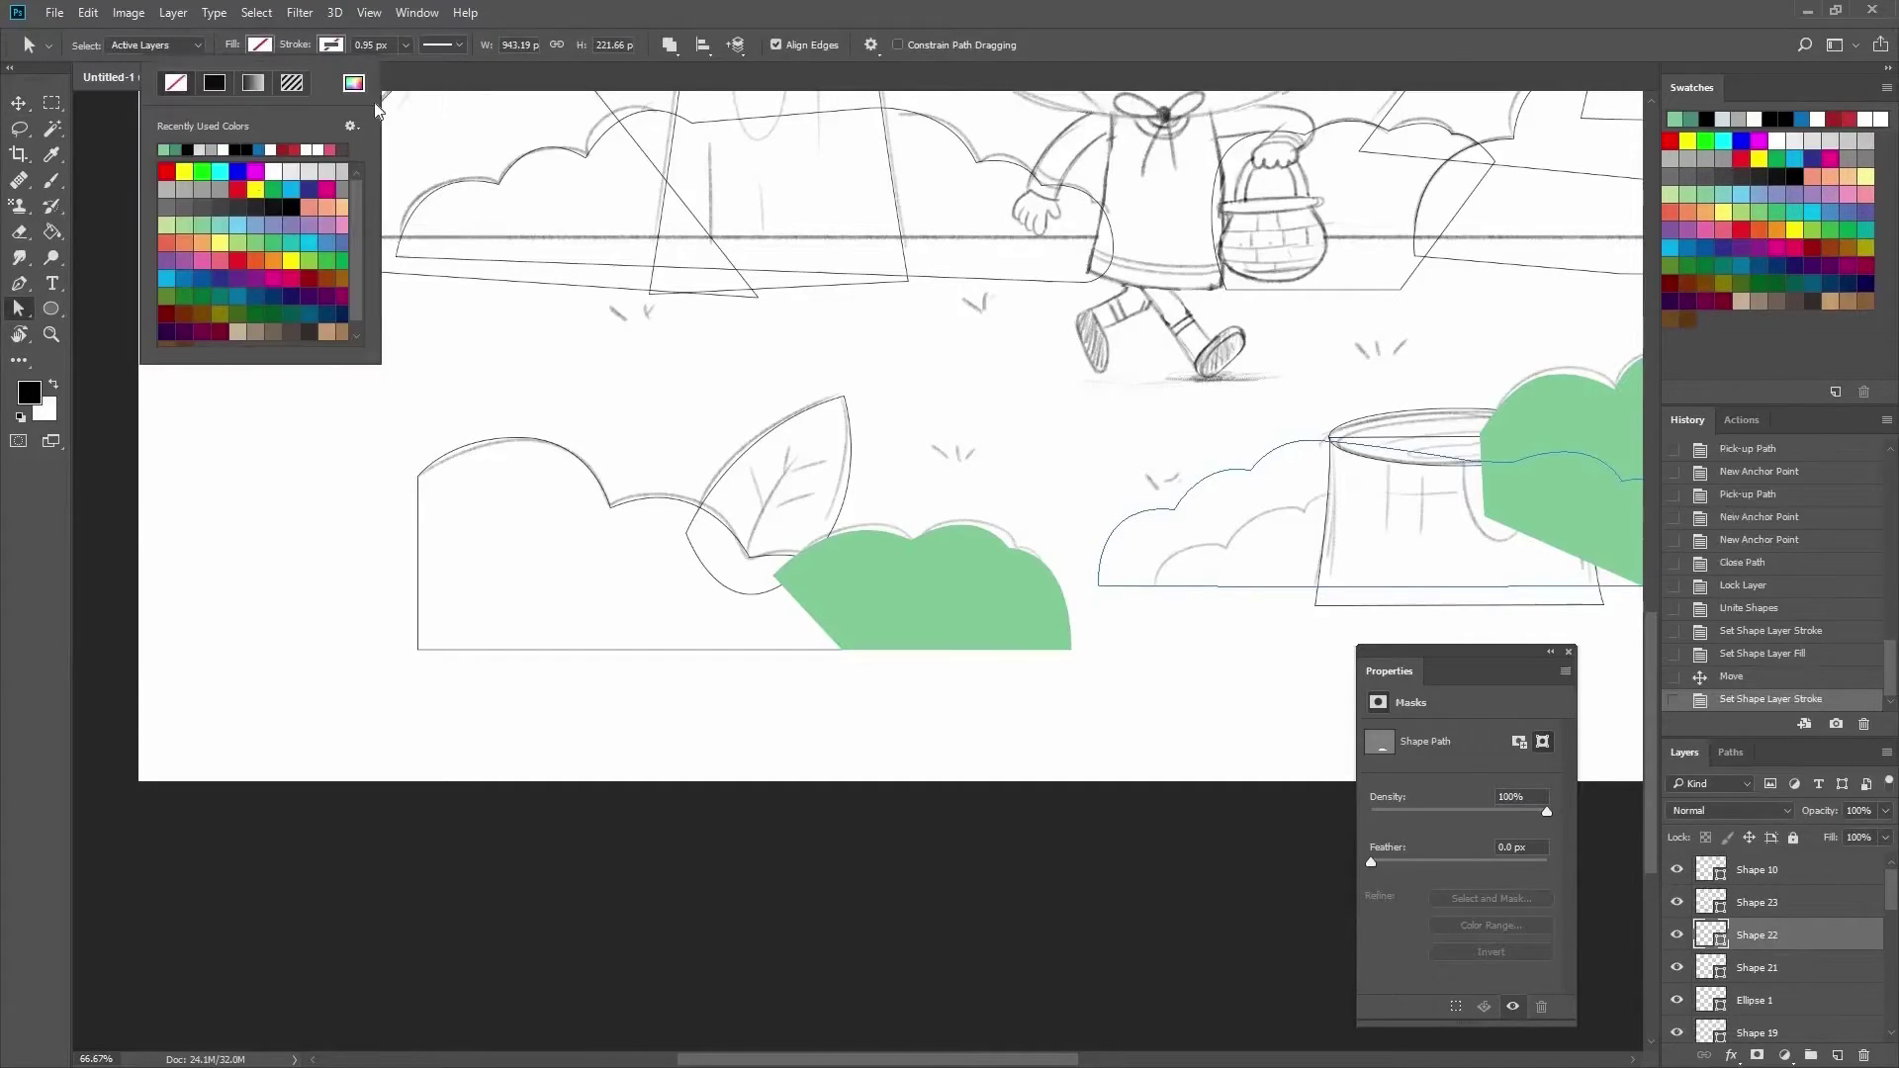
left_click(354, 82)
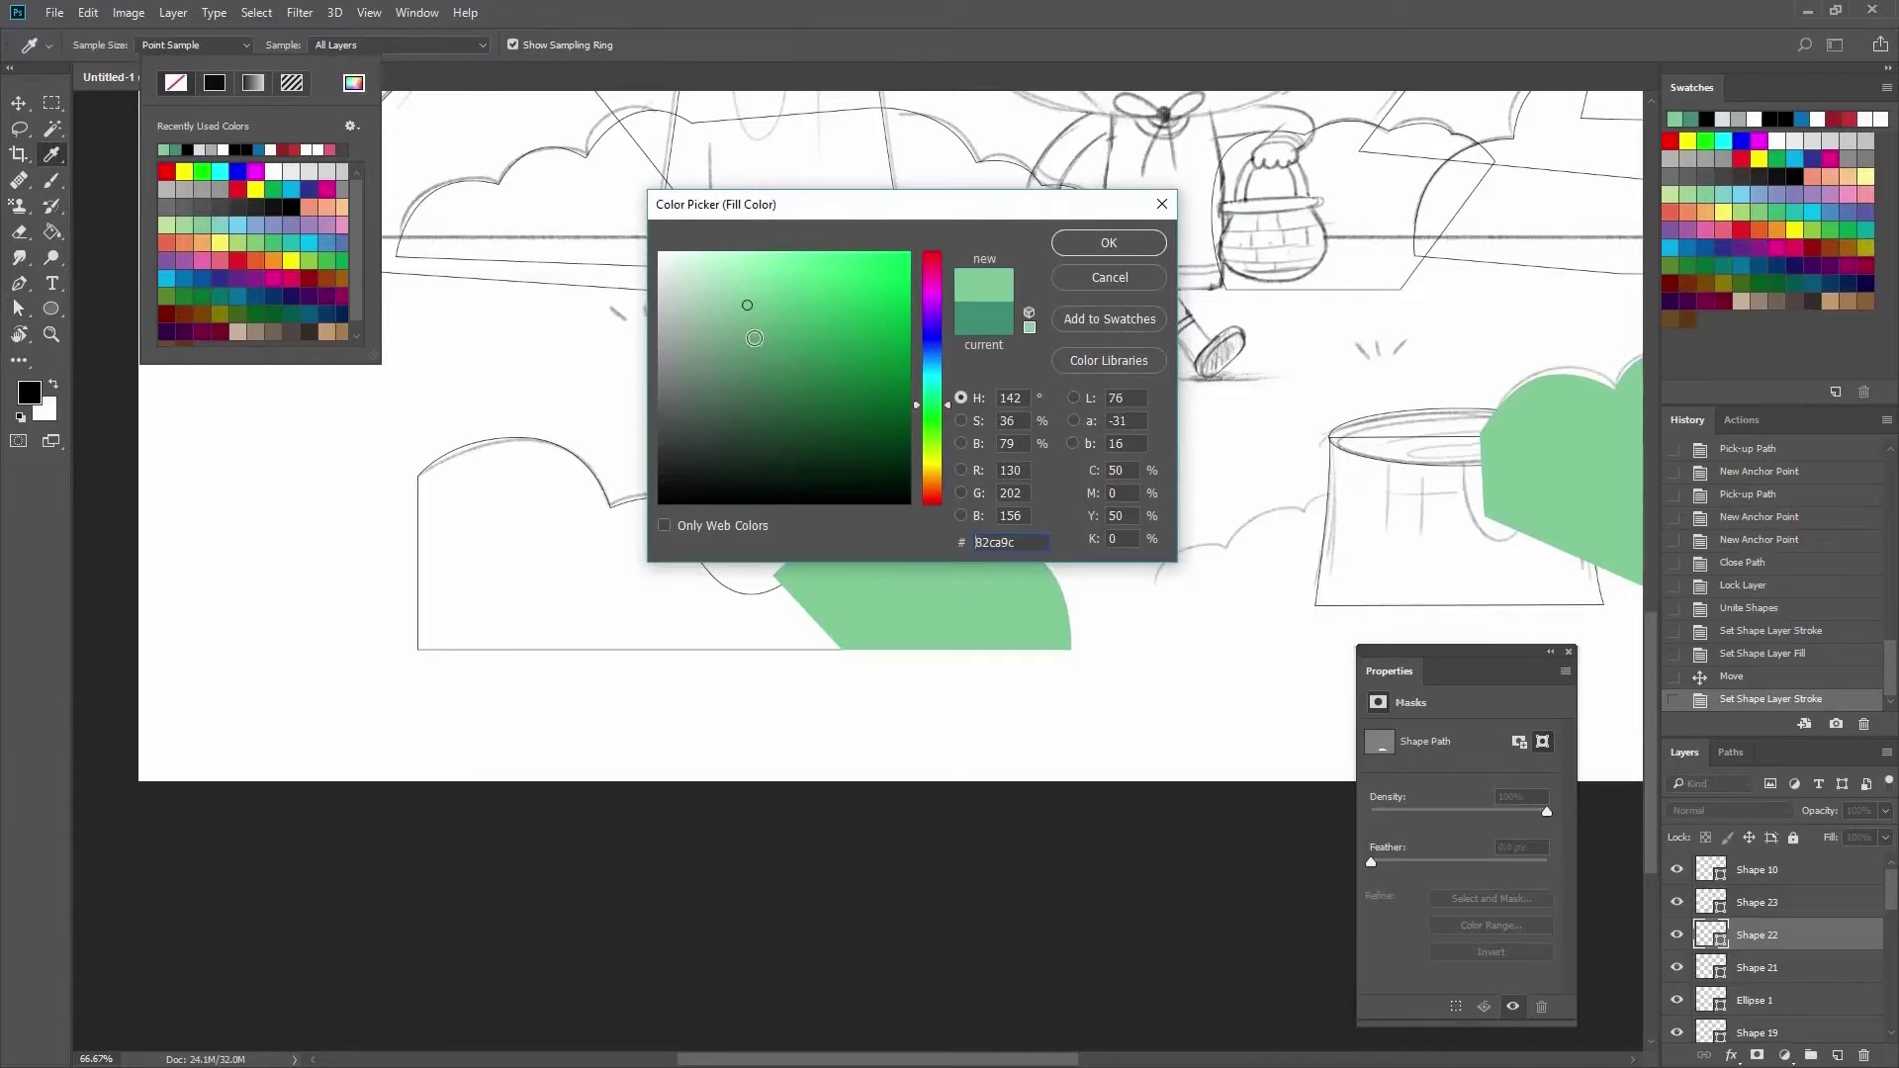
left_click(1065, 254)
left_click(623, 485)
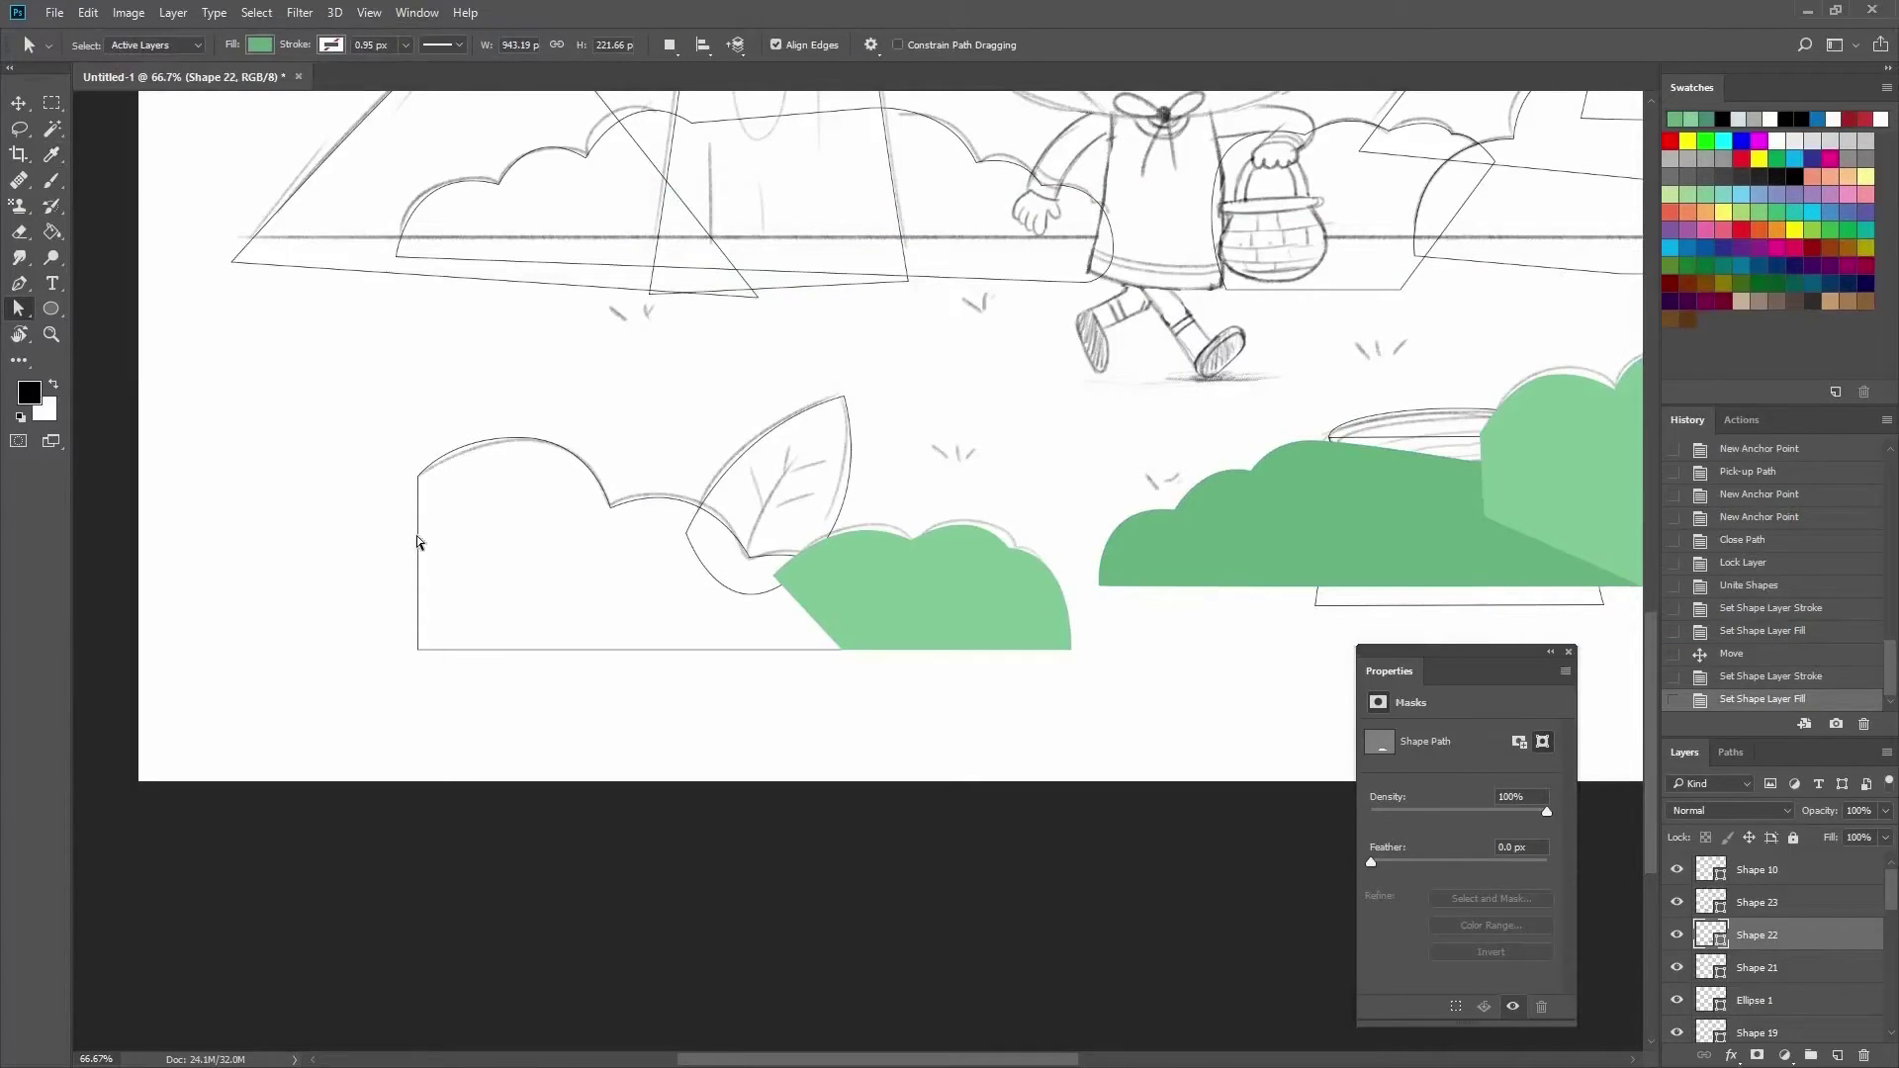
Zoom in on the leaf, pan back, and toggle green shapes' visibility to check beneath.
scroll(492, 525, "up", 1)
key("ctrl+plus")
key("ctrl+plus")
key("ctrl+plus")
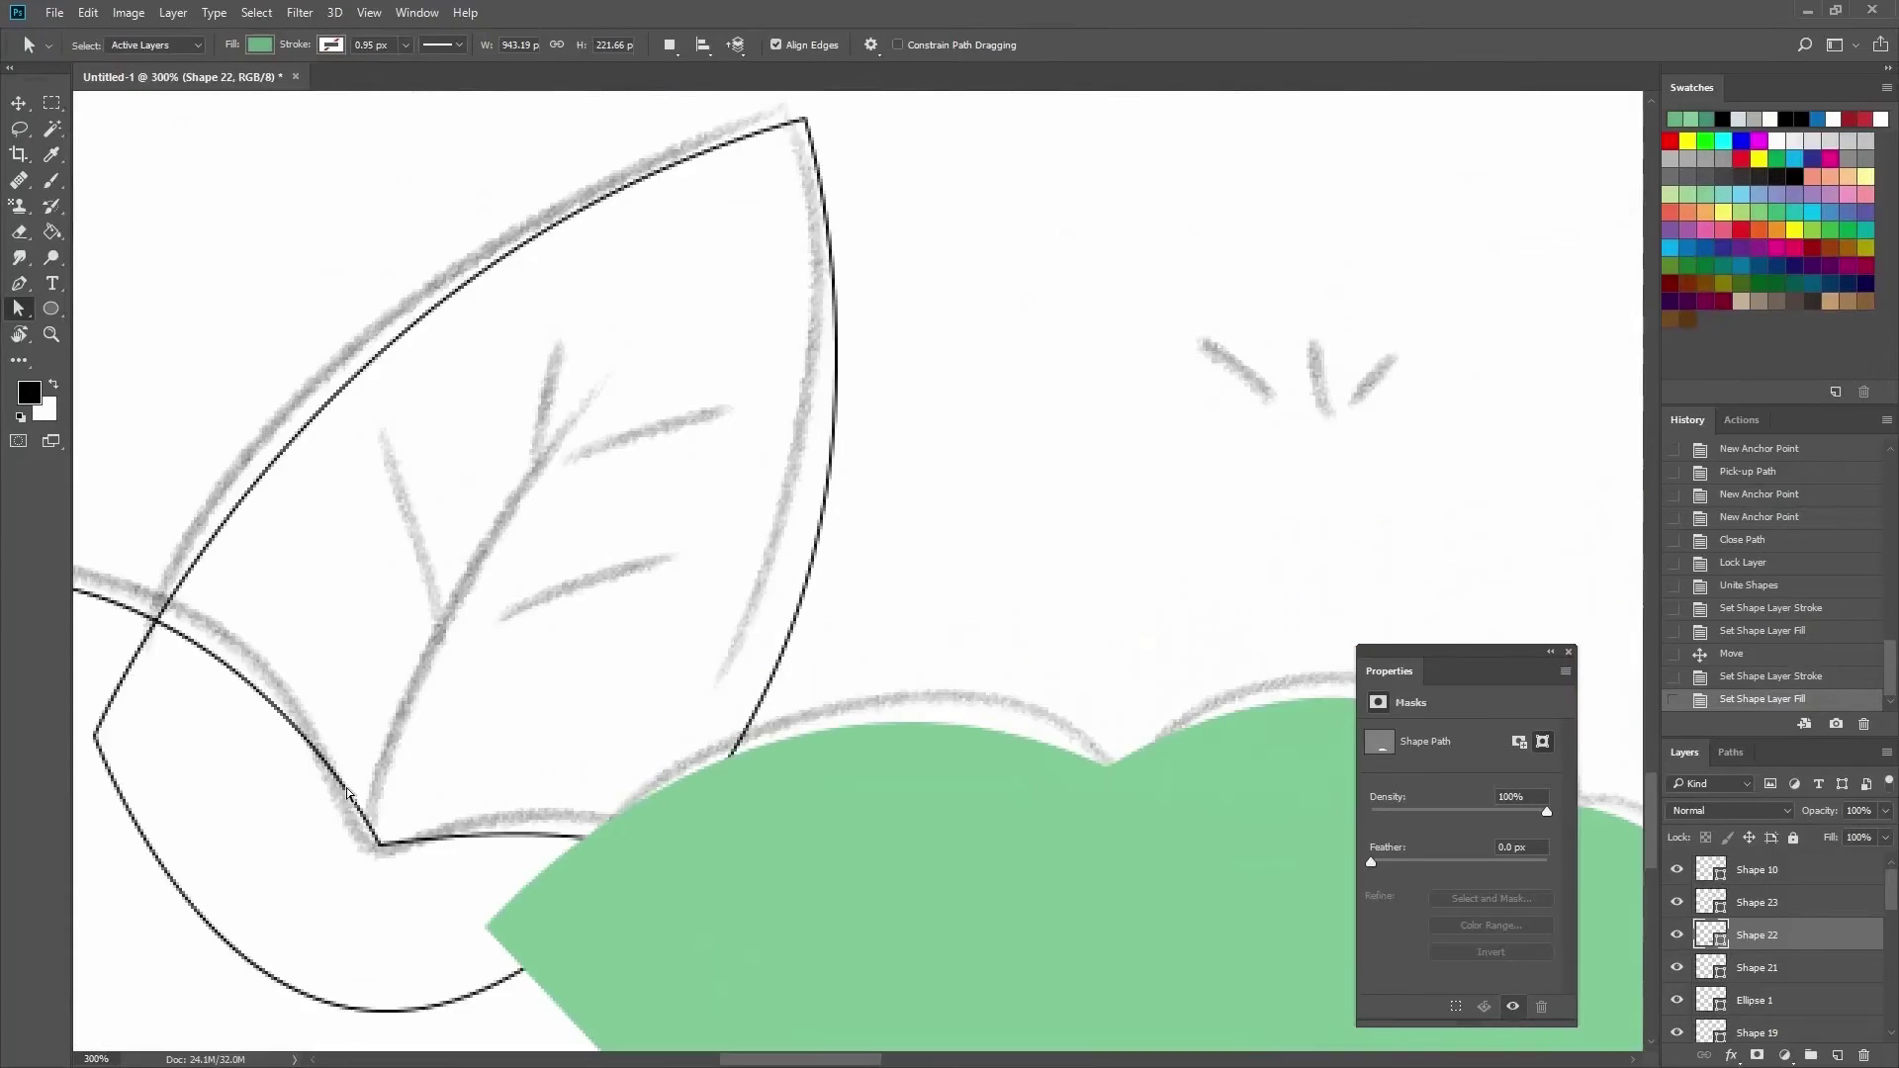
mouse_move(751, 562)
left_mouse_down()
mouse_move(861, 729)
mouse_move(977, 488)
left_mouse_up()
key("alt+bracketright")
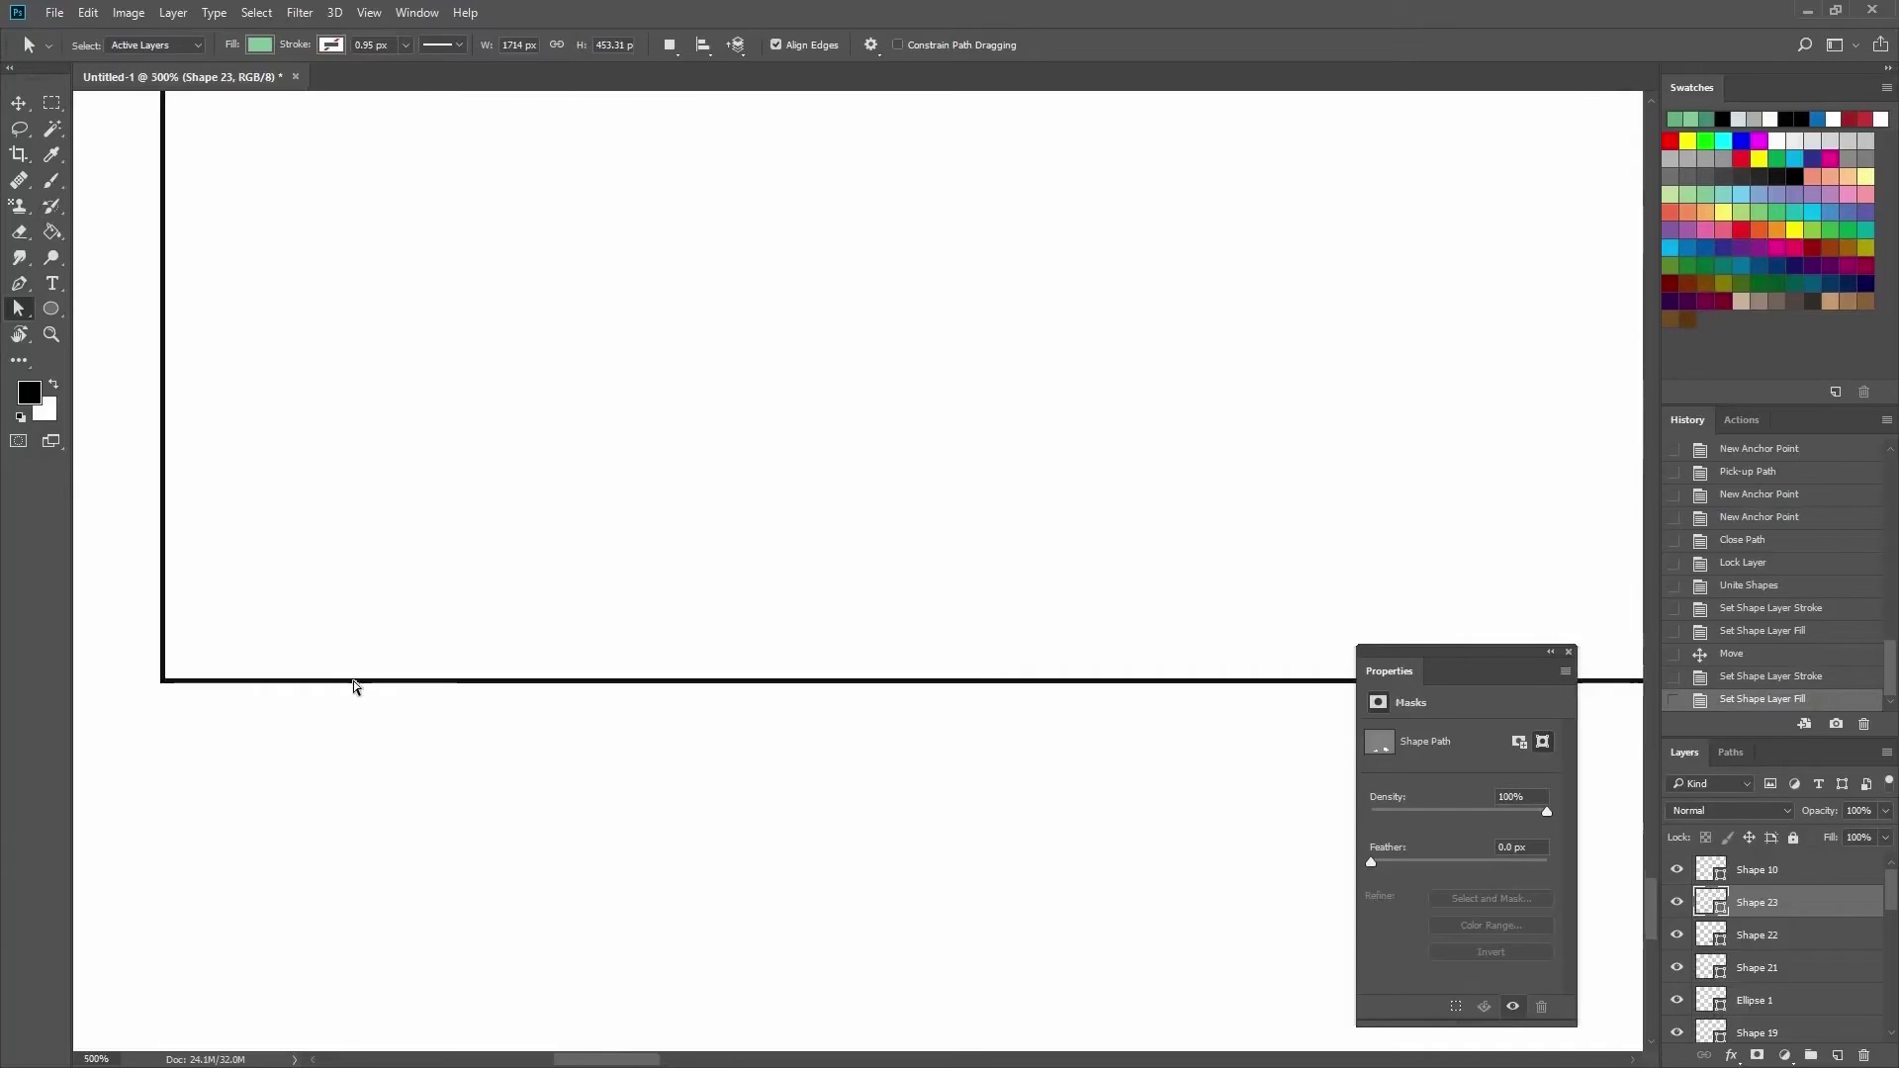
scroll(956, 624, "down", 4)
left_click_drag(956, 624, 472, 772)
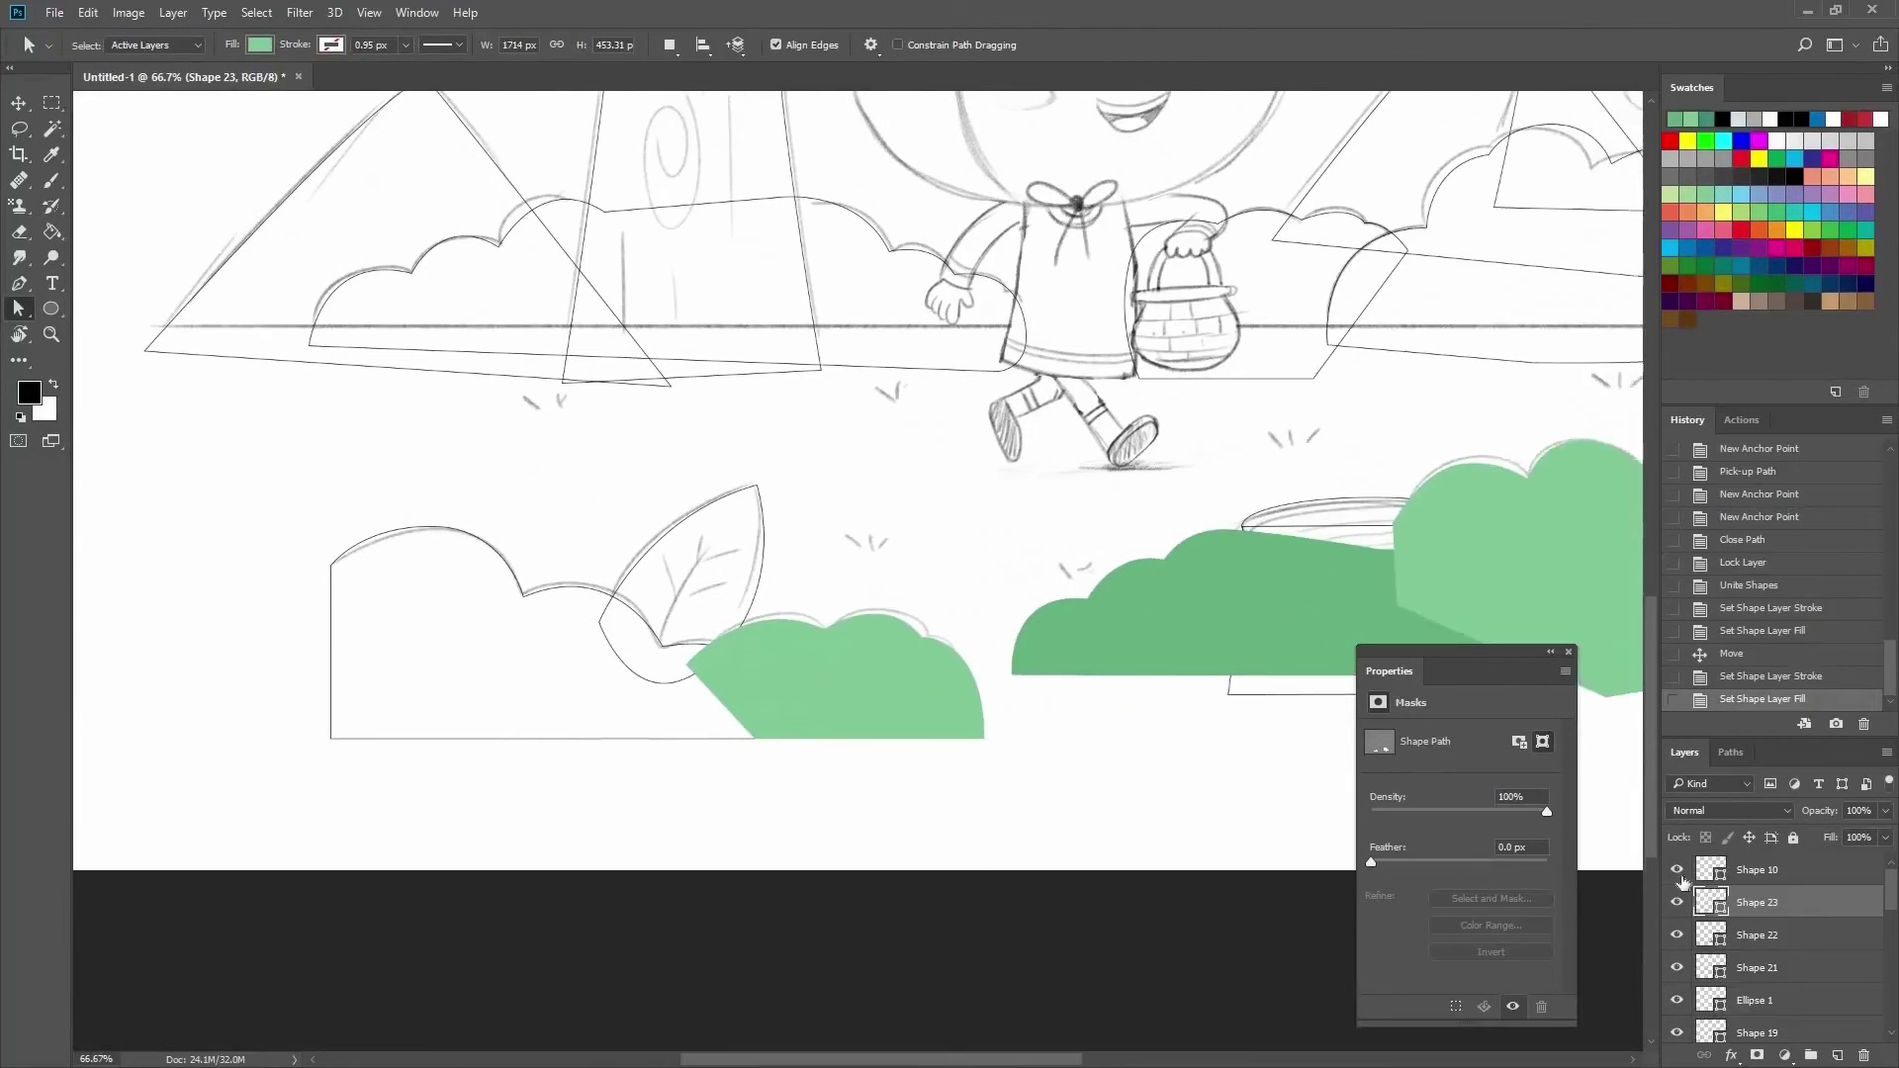
left_click(1677, 902)
left_click(1677, 968)
left_click(1677, 1000)
left_click(1677, 1000)
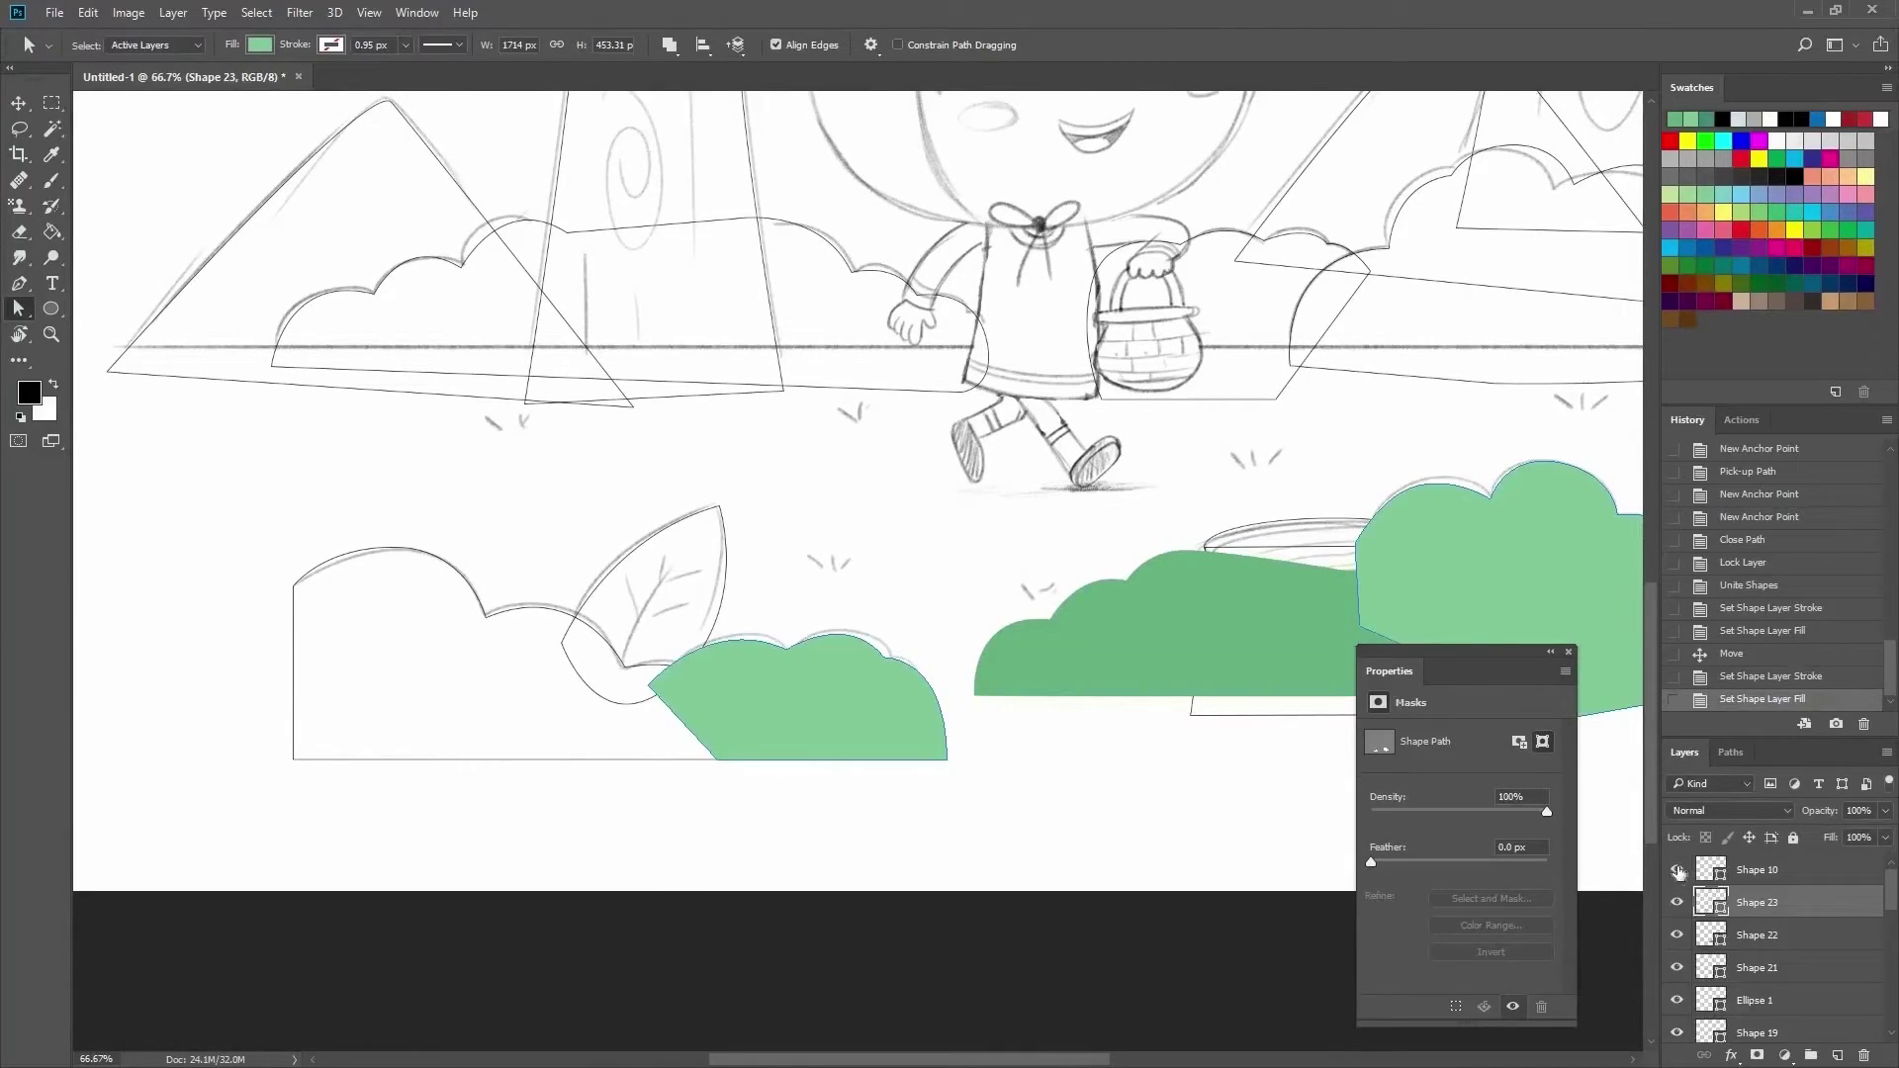
scroll(1718, 982, "down", 1)
Fill the Shape 18 left bush with green from the custom colour picker.
left_click(1777, 997)
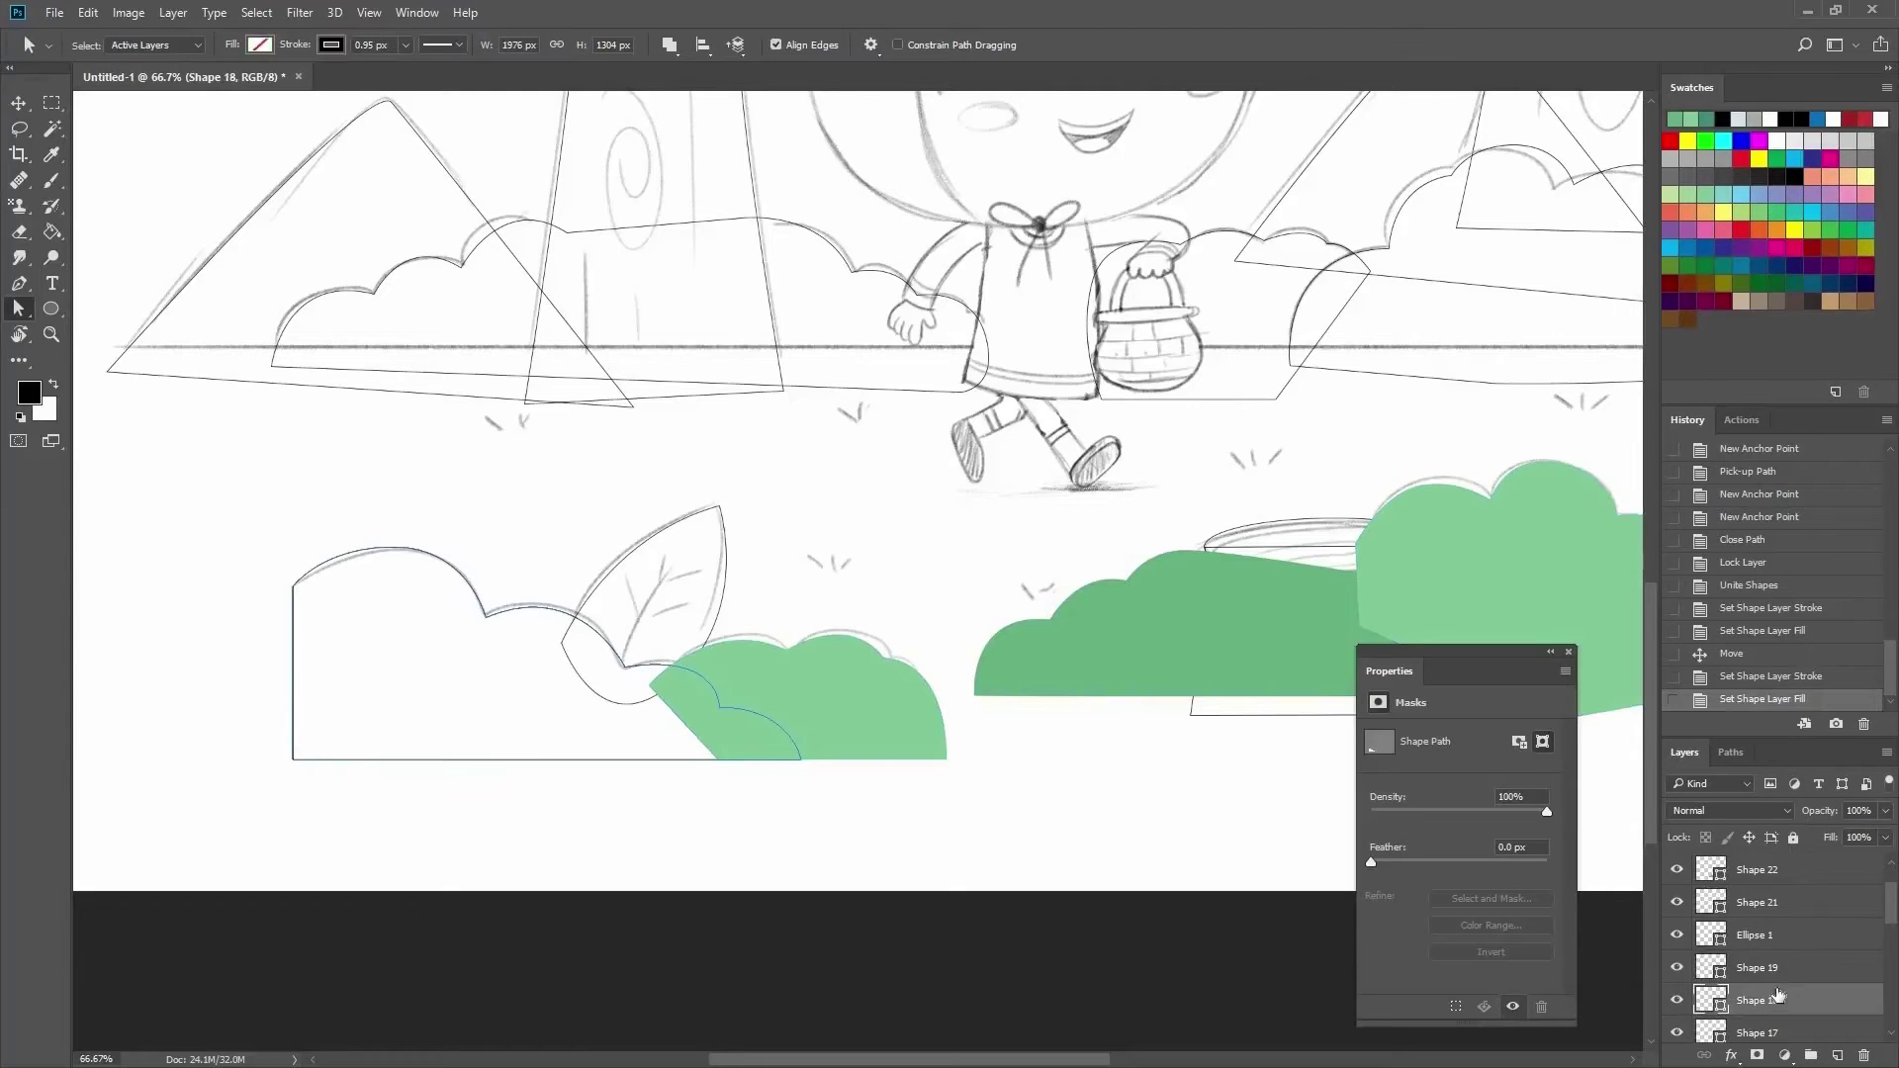
left_click(332, 45)
left_click(260, 45)
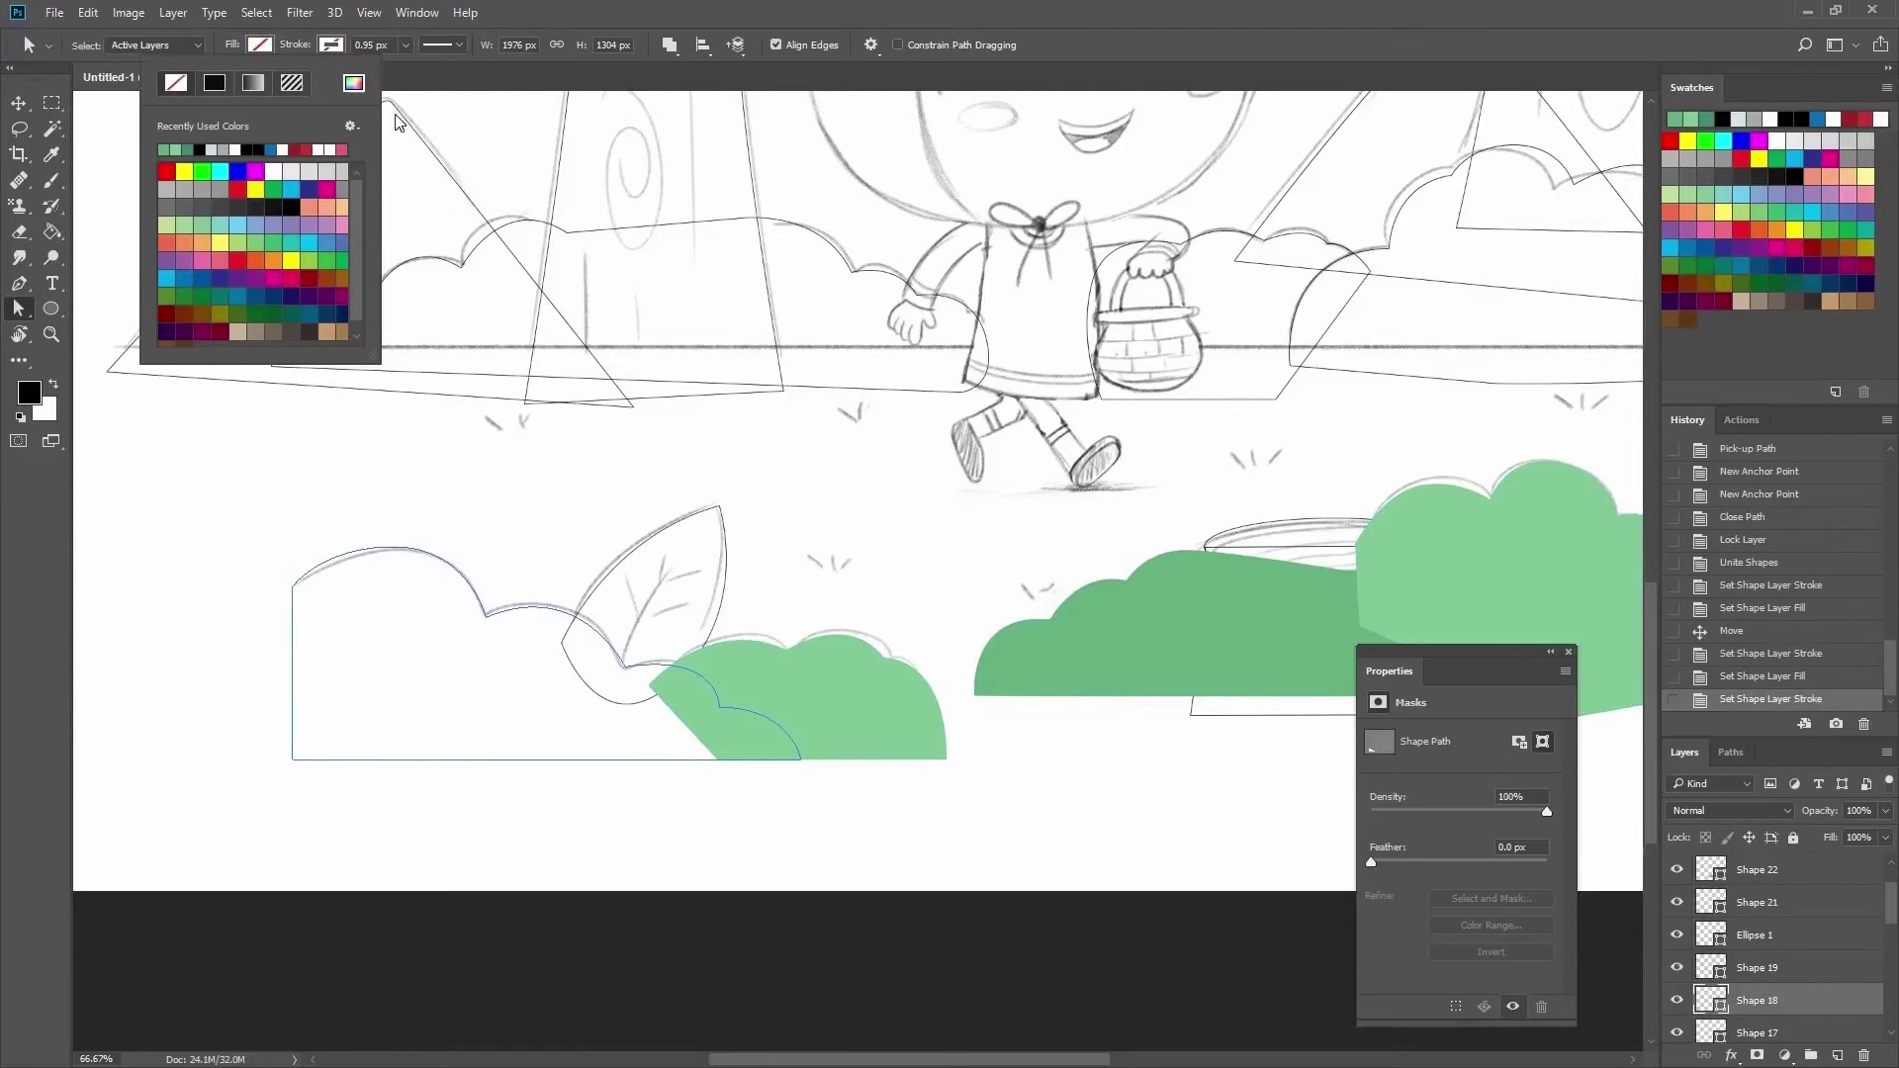
left_click(353, 83)
left_click(1110, 242)
left_click(1140, 669)
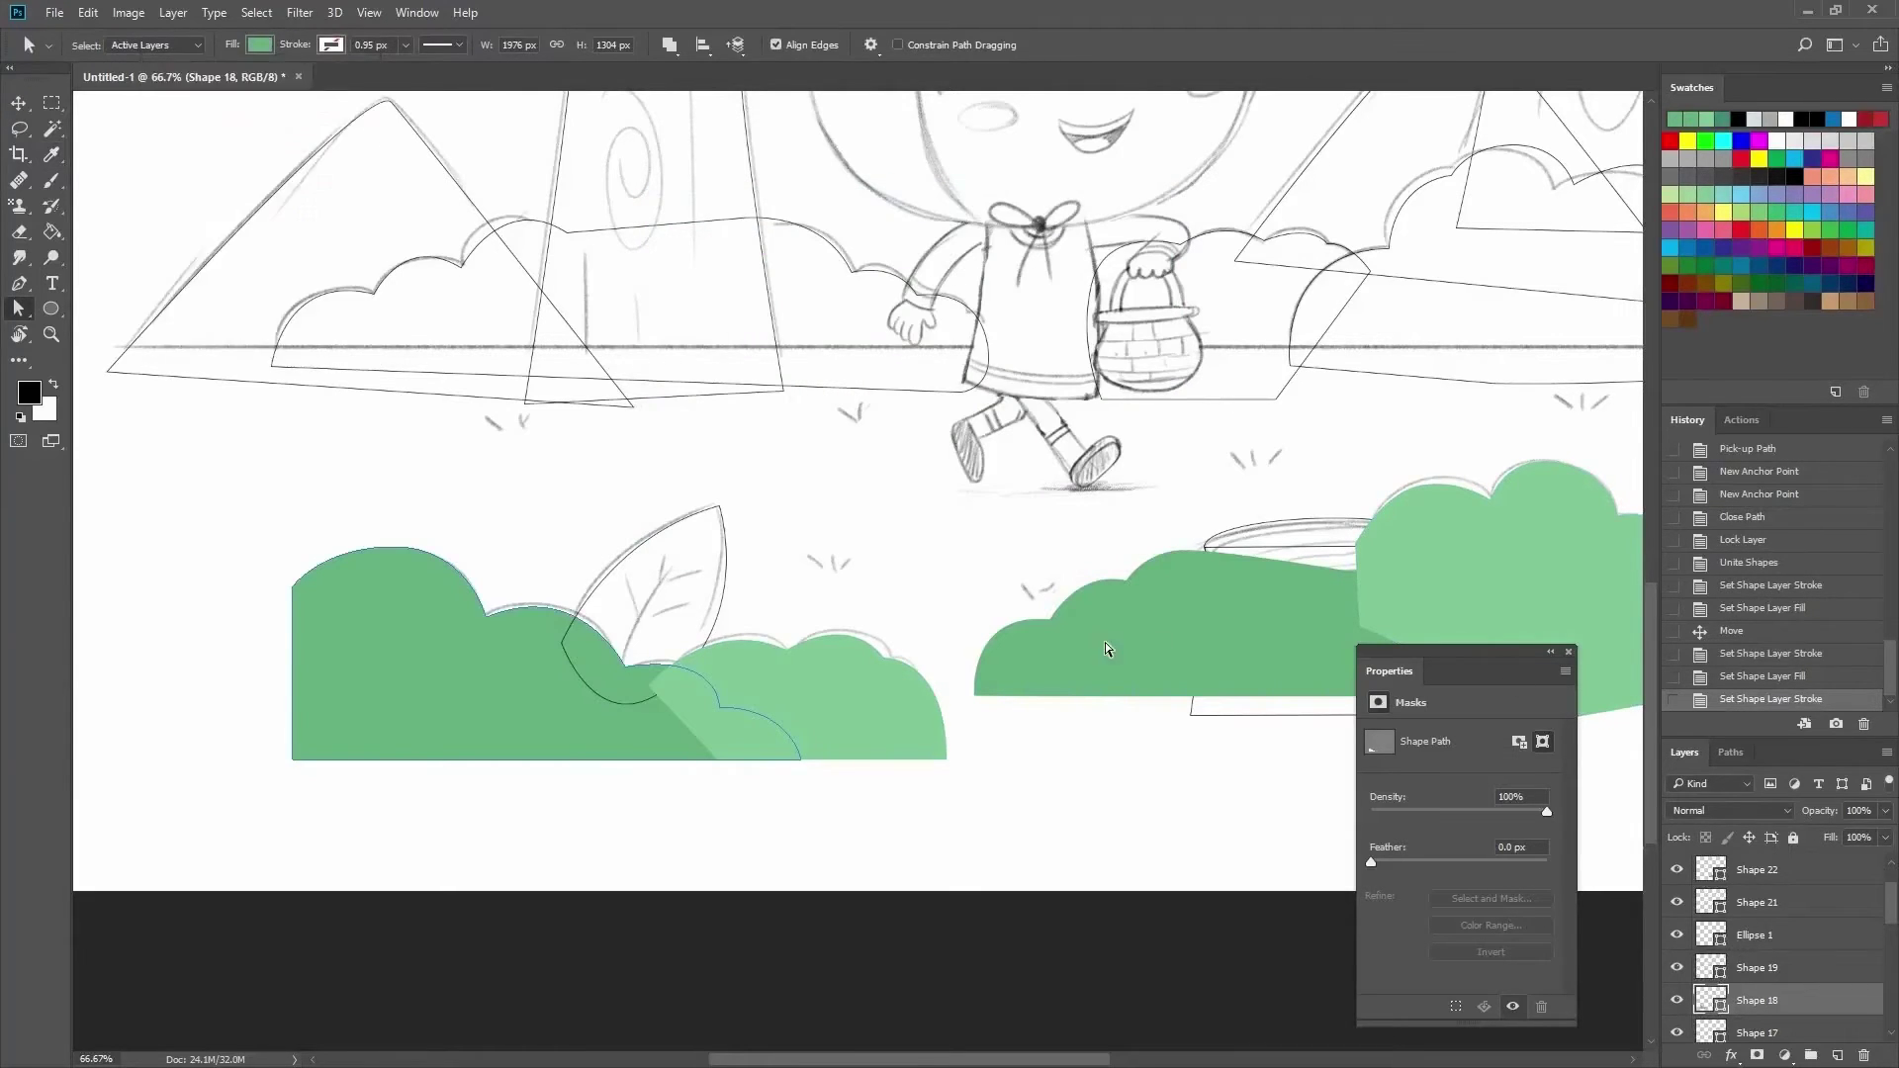
left_click(1106, 638)
Merge Shape 18 and Shape 22 into one shape with Unite Shapes.
key("v")
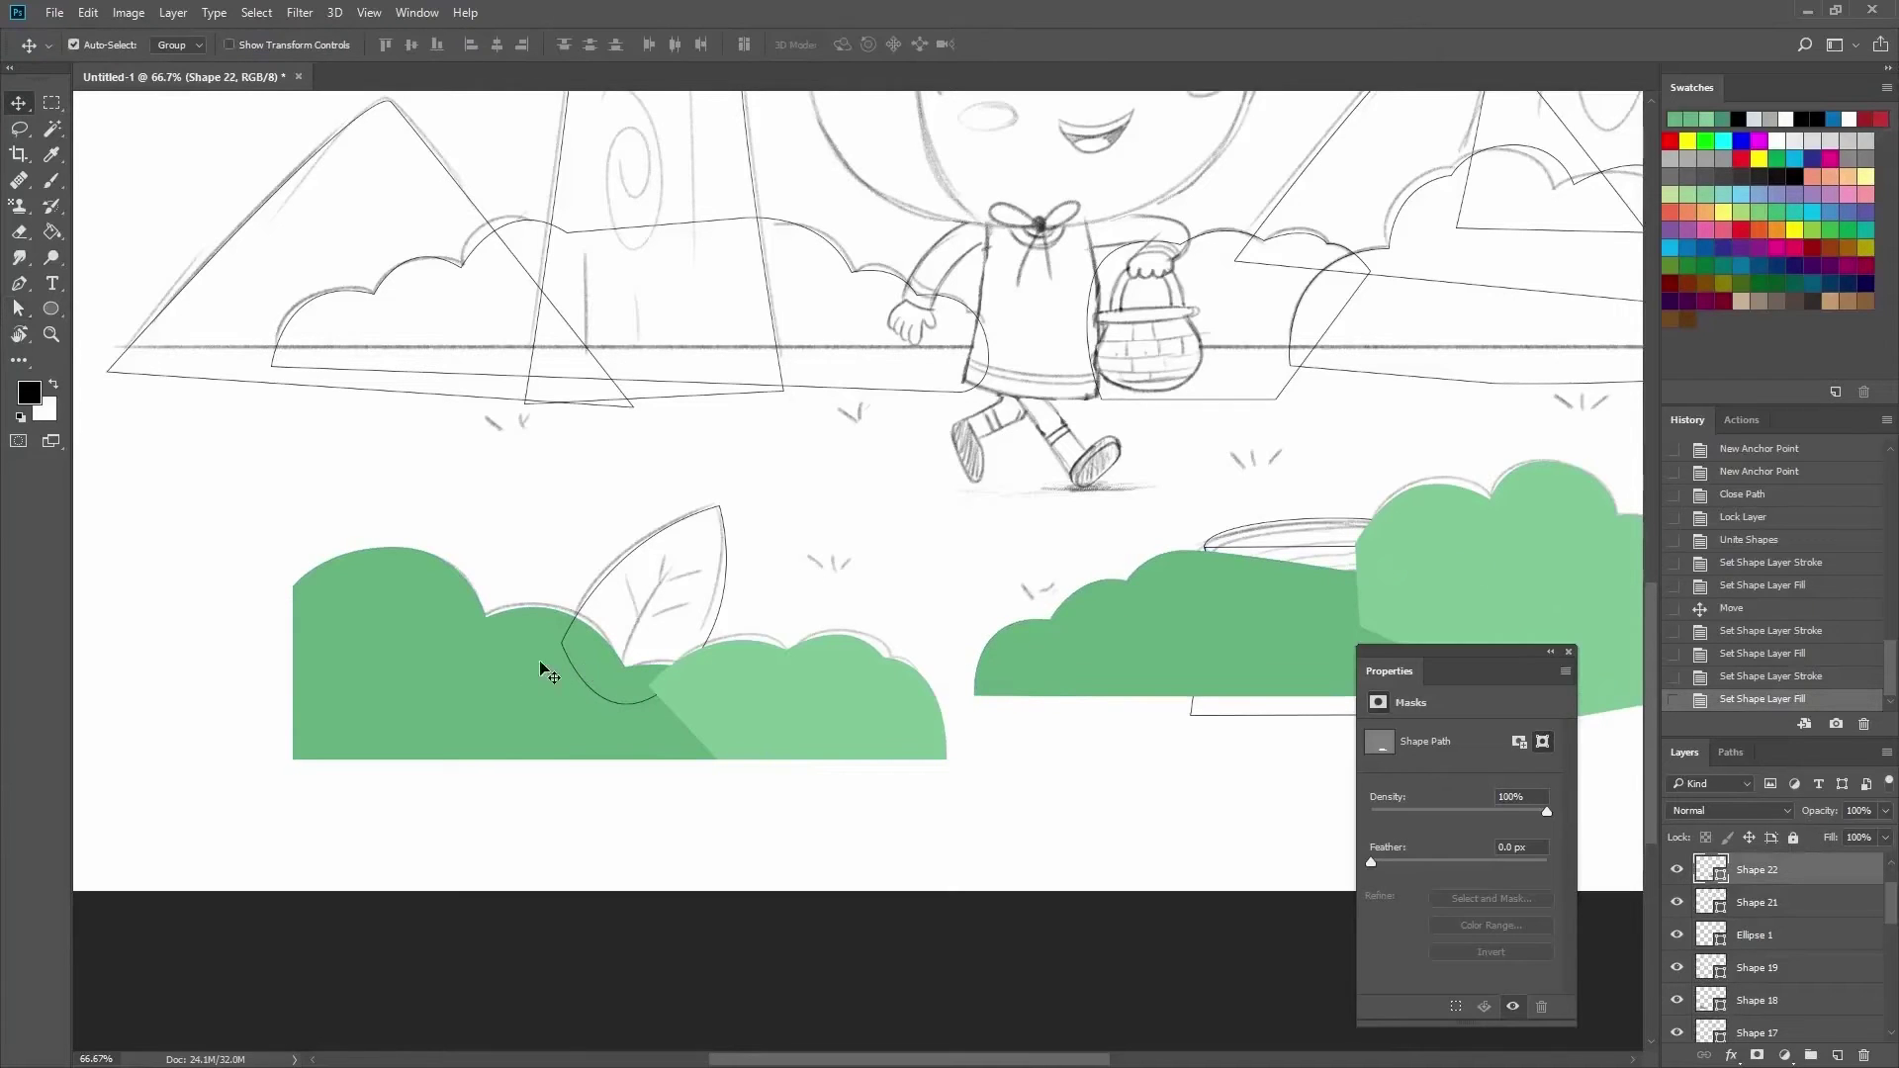
left_click(535, 680, "shift")
left_click(173, 12)
mouse_move(277, 556)
left_click(445, 557)
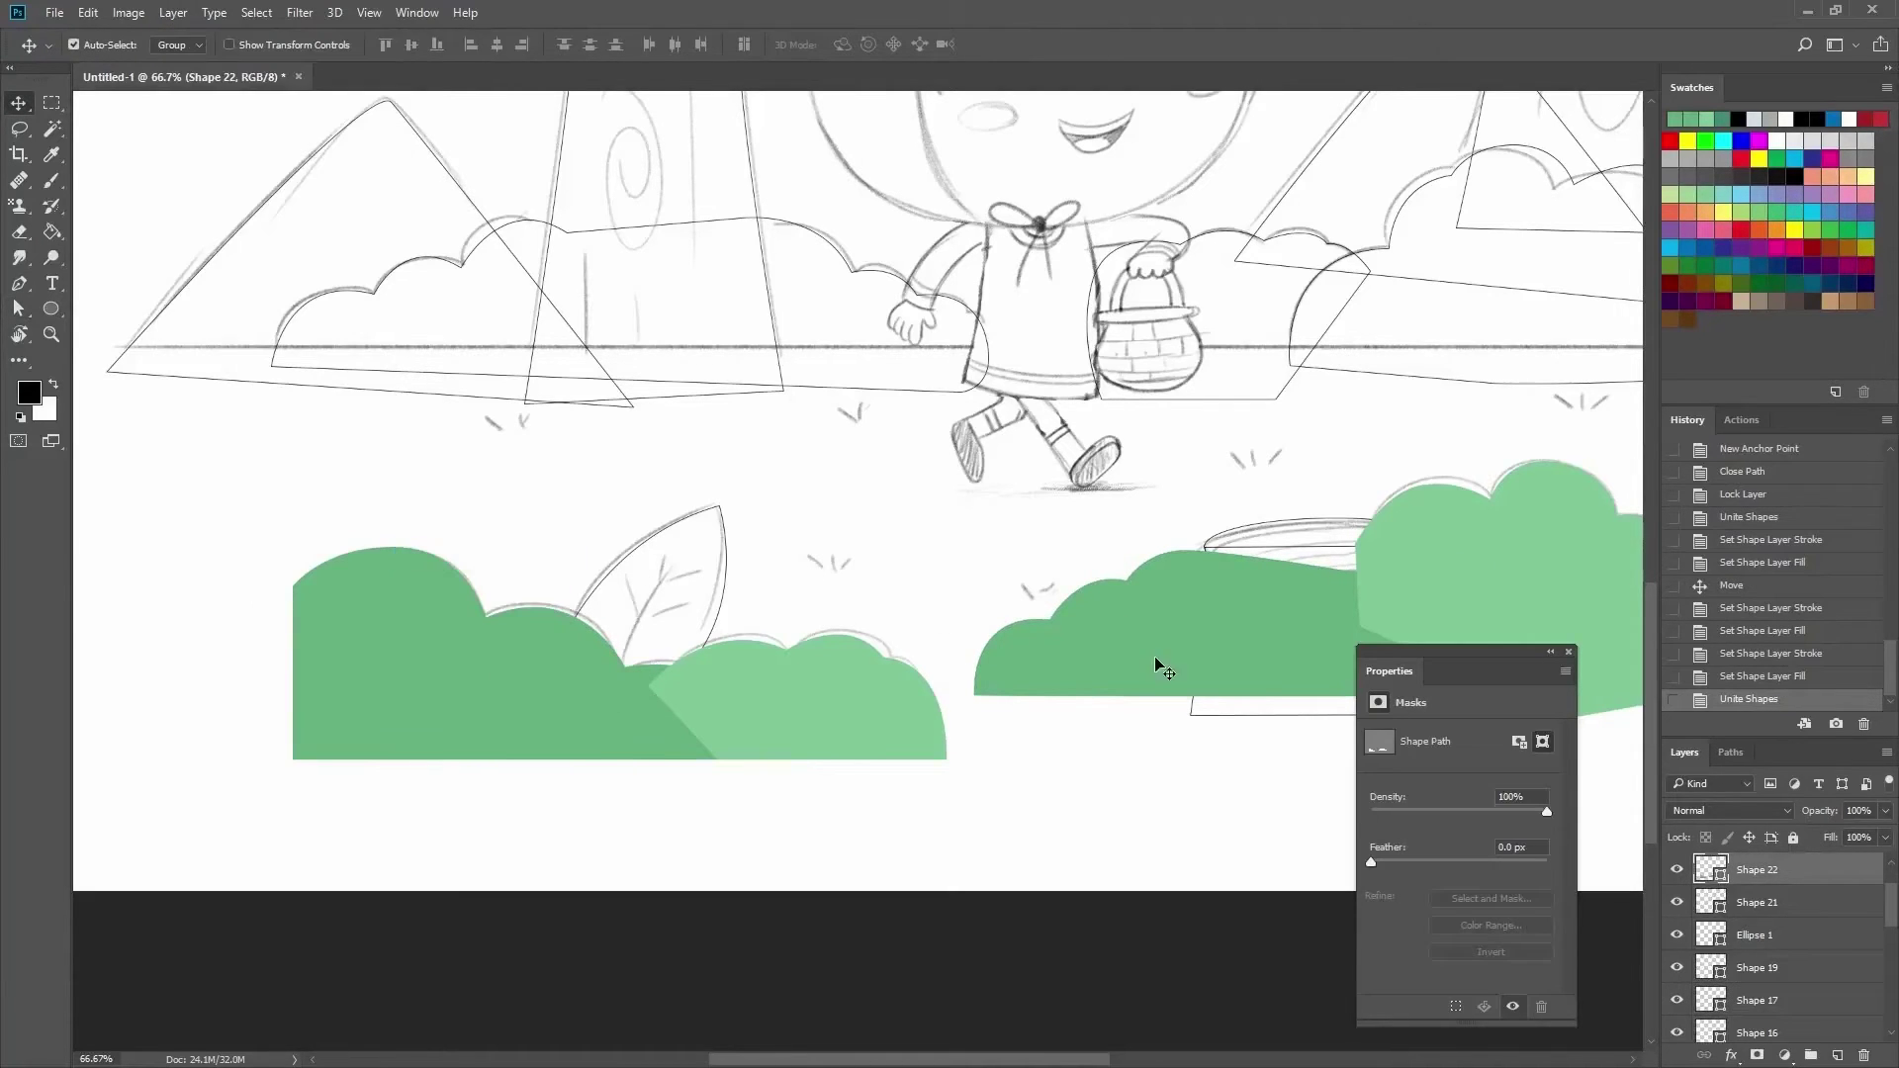
Move Shape 23 beneath Shape 22 and the stump shape to the top of the stack.
left_click_drag(665, 681, 543, 628)
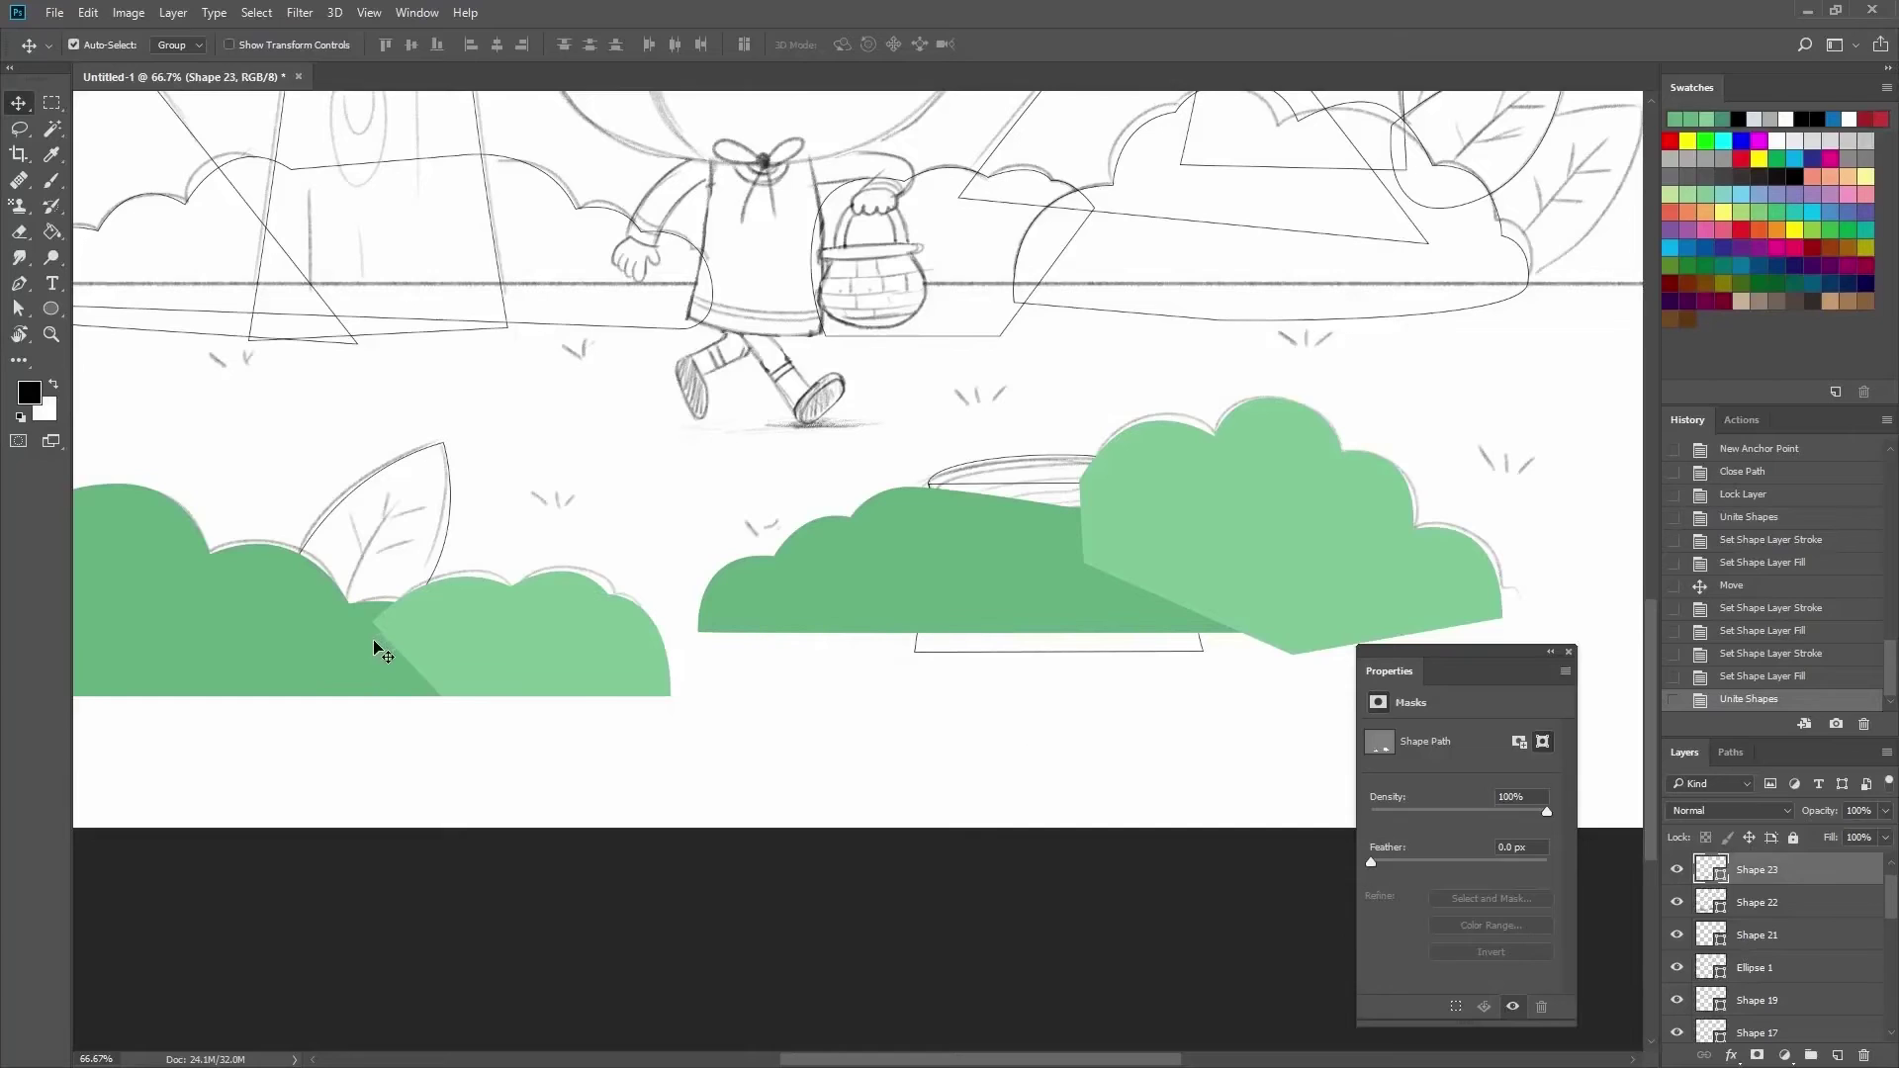
left_click_drag(1749, 869, 1749, 918)
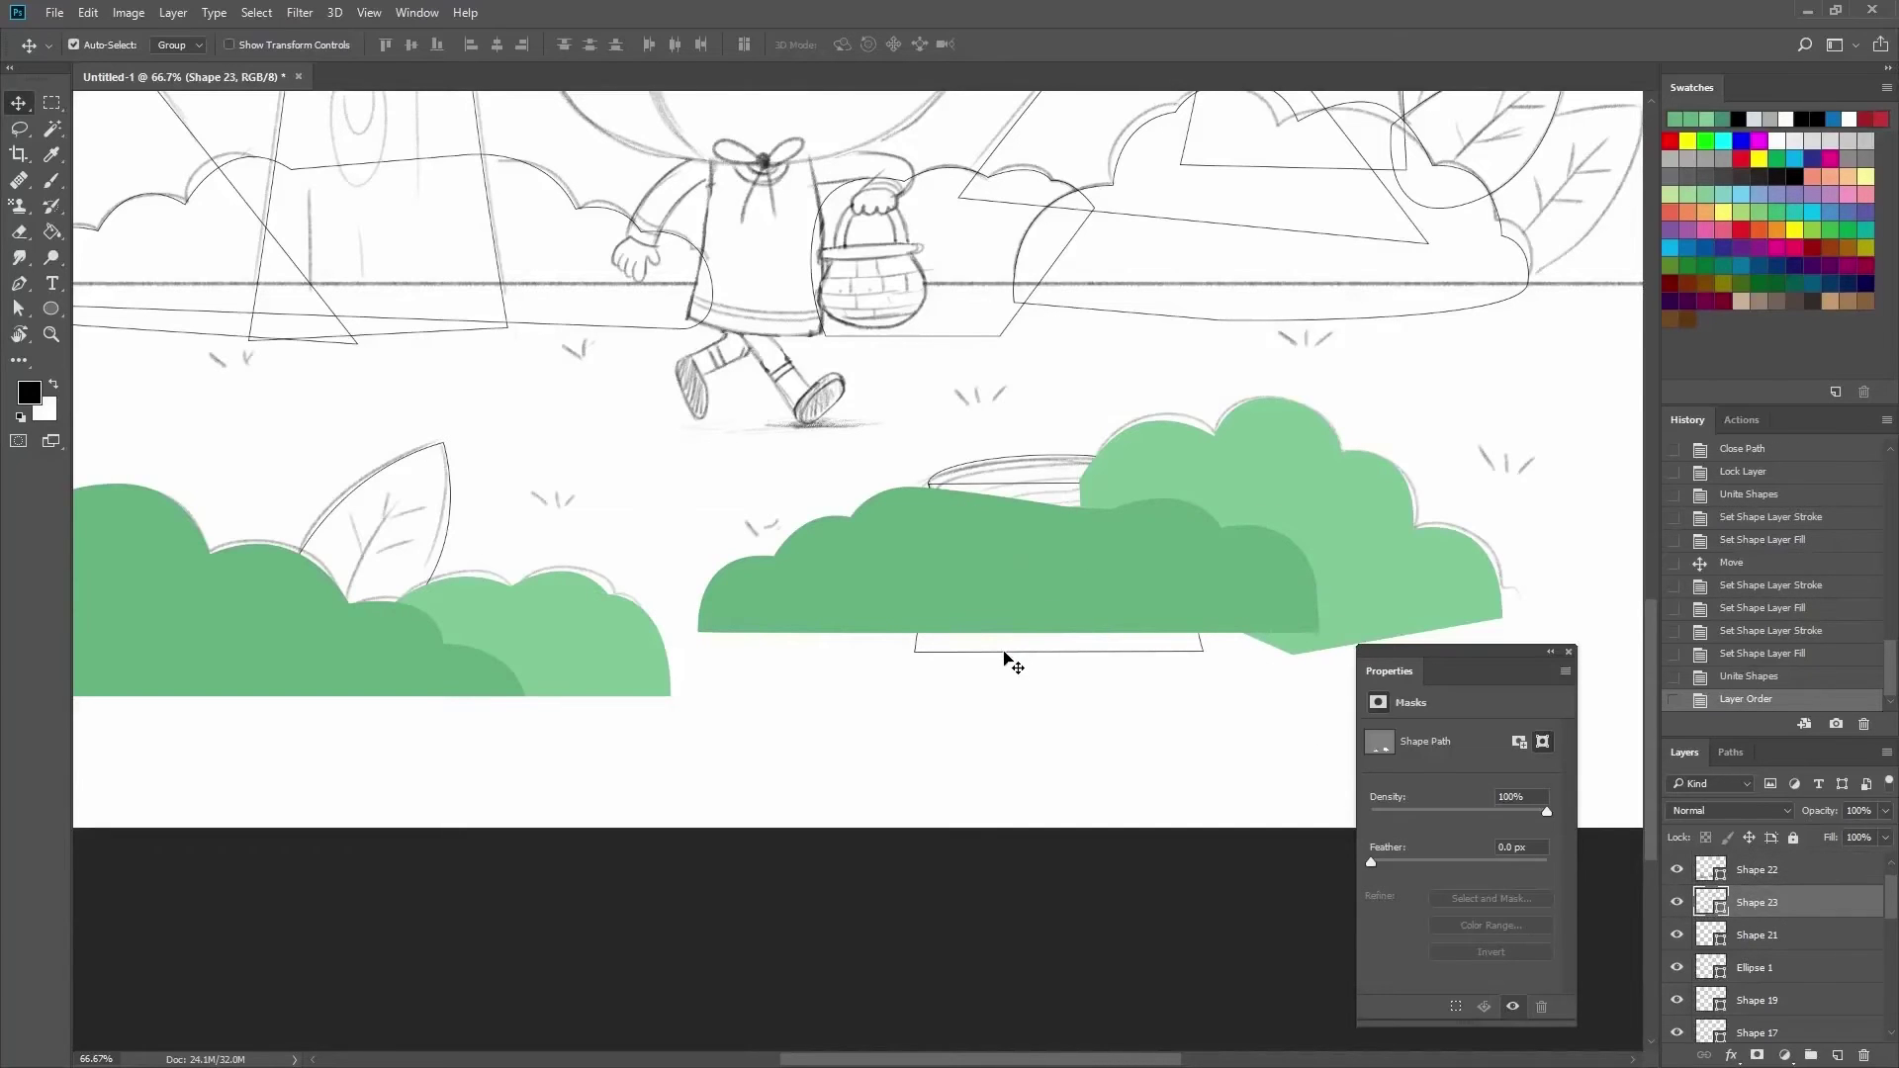
left_click_drag(1742, 935, 1722, 871)
Give the stump shape no outline and a muted dark brown fill chosen in the Color Picker.
key("a")
left_click(332, 44)
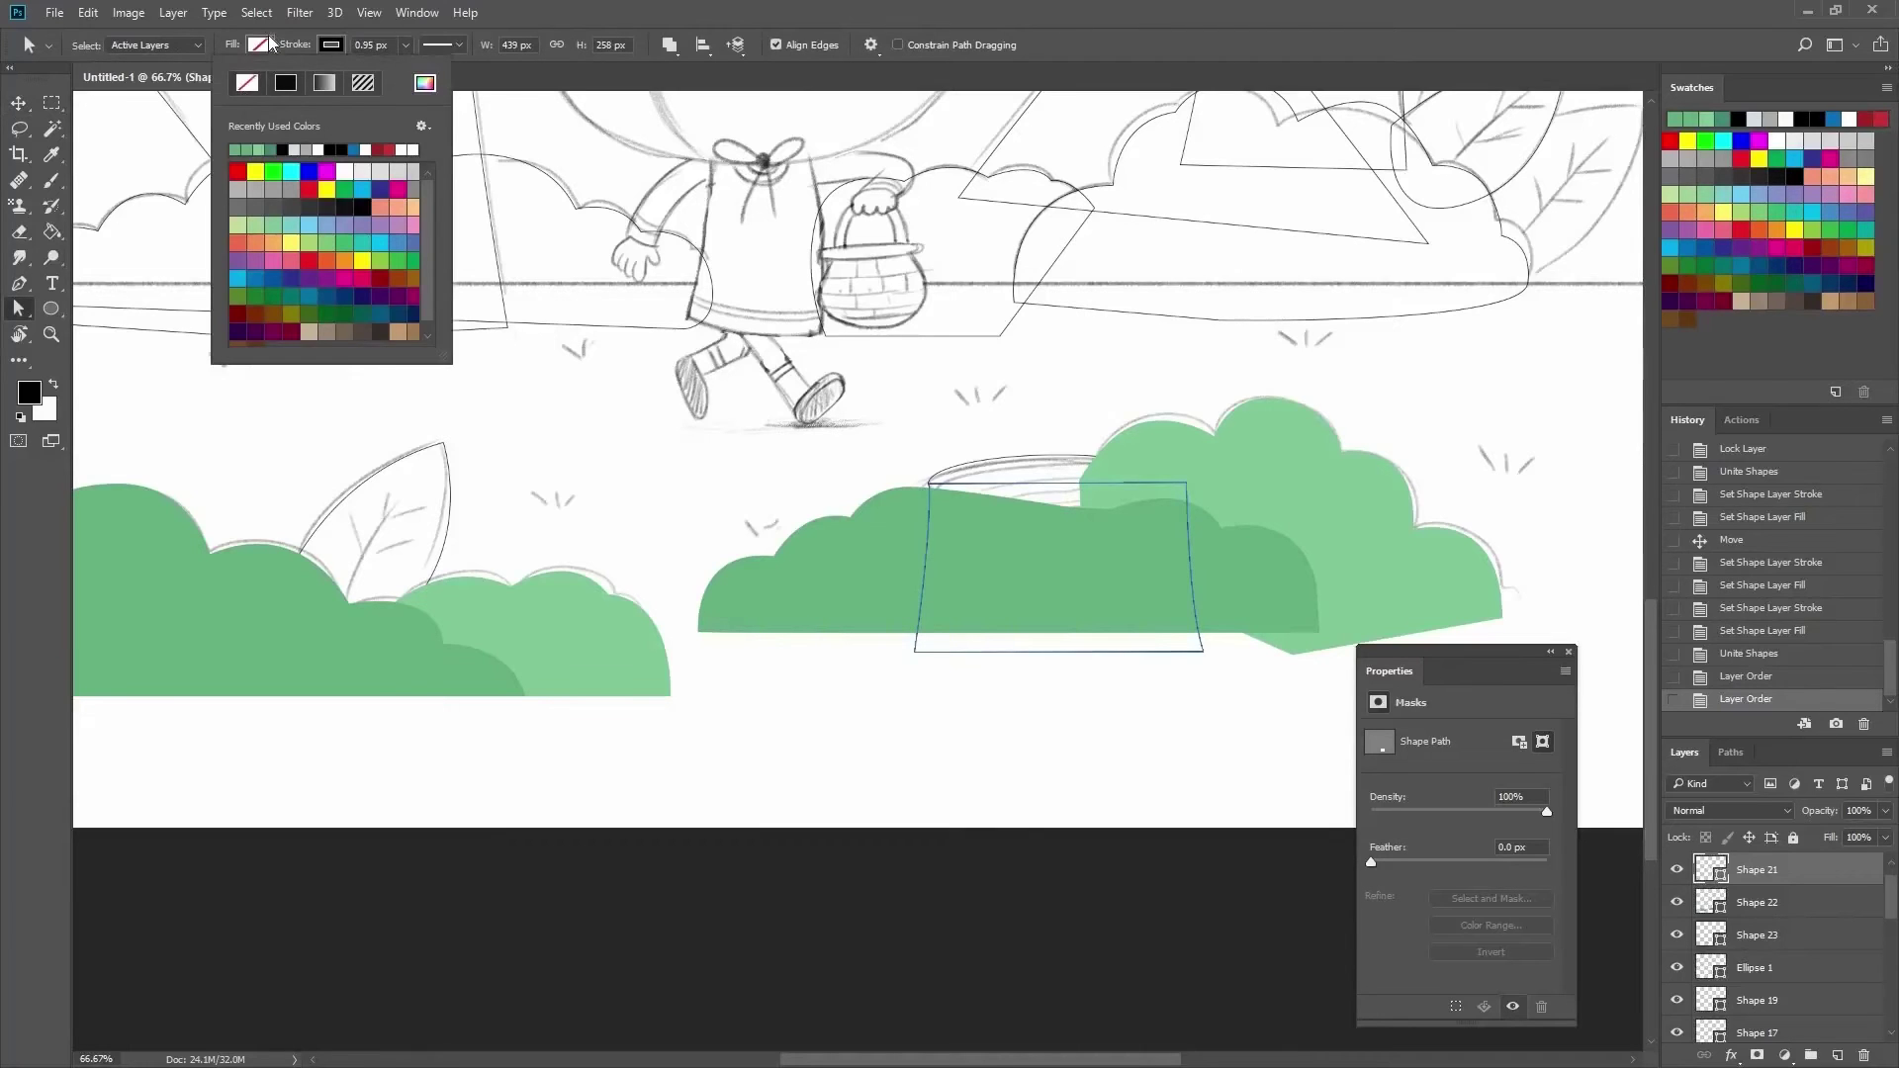
left_click(246, 83)
left_click(260, 45)
left_click(336, 274)
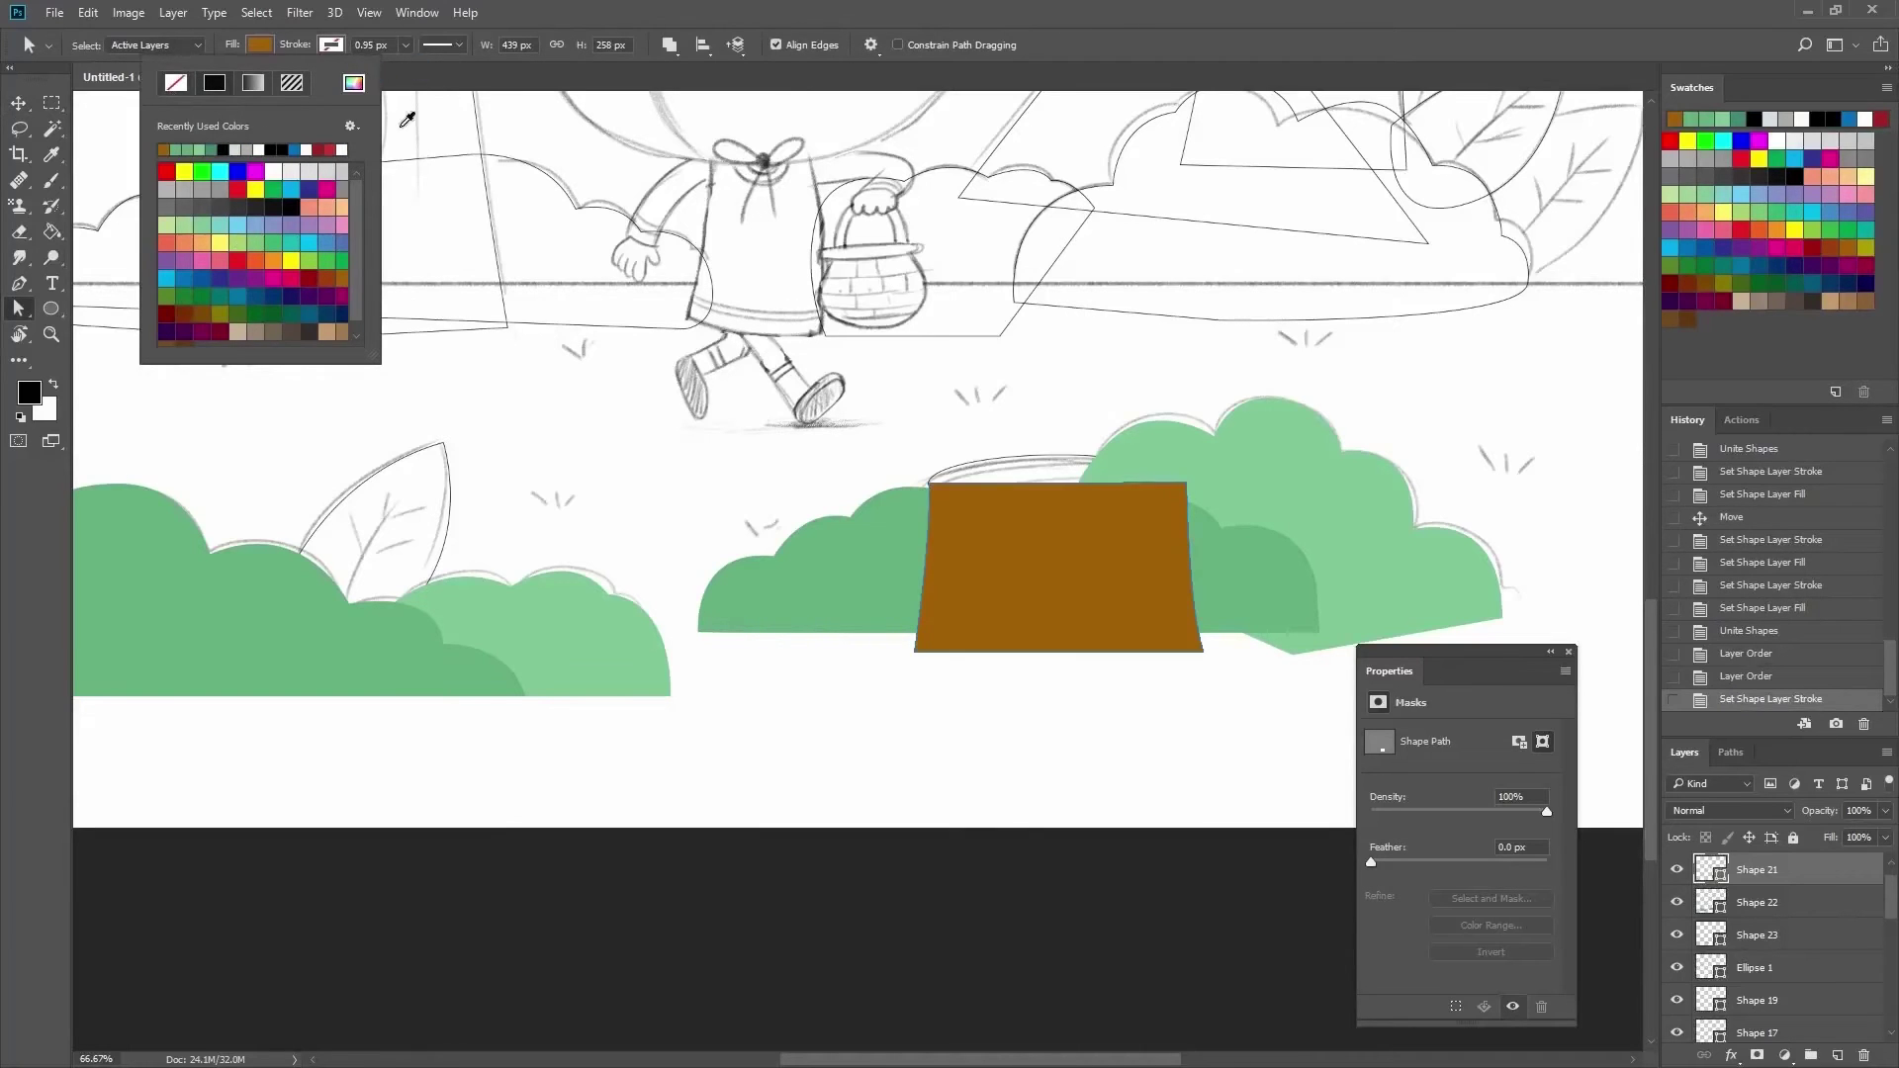
left_click(354, 83)
left_click(791, 366)
left_click(1085, 242)
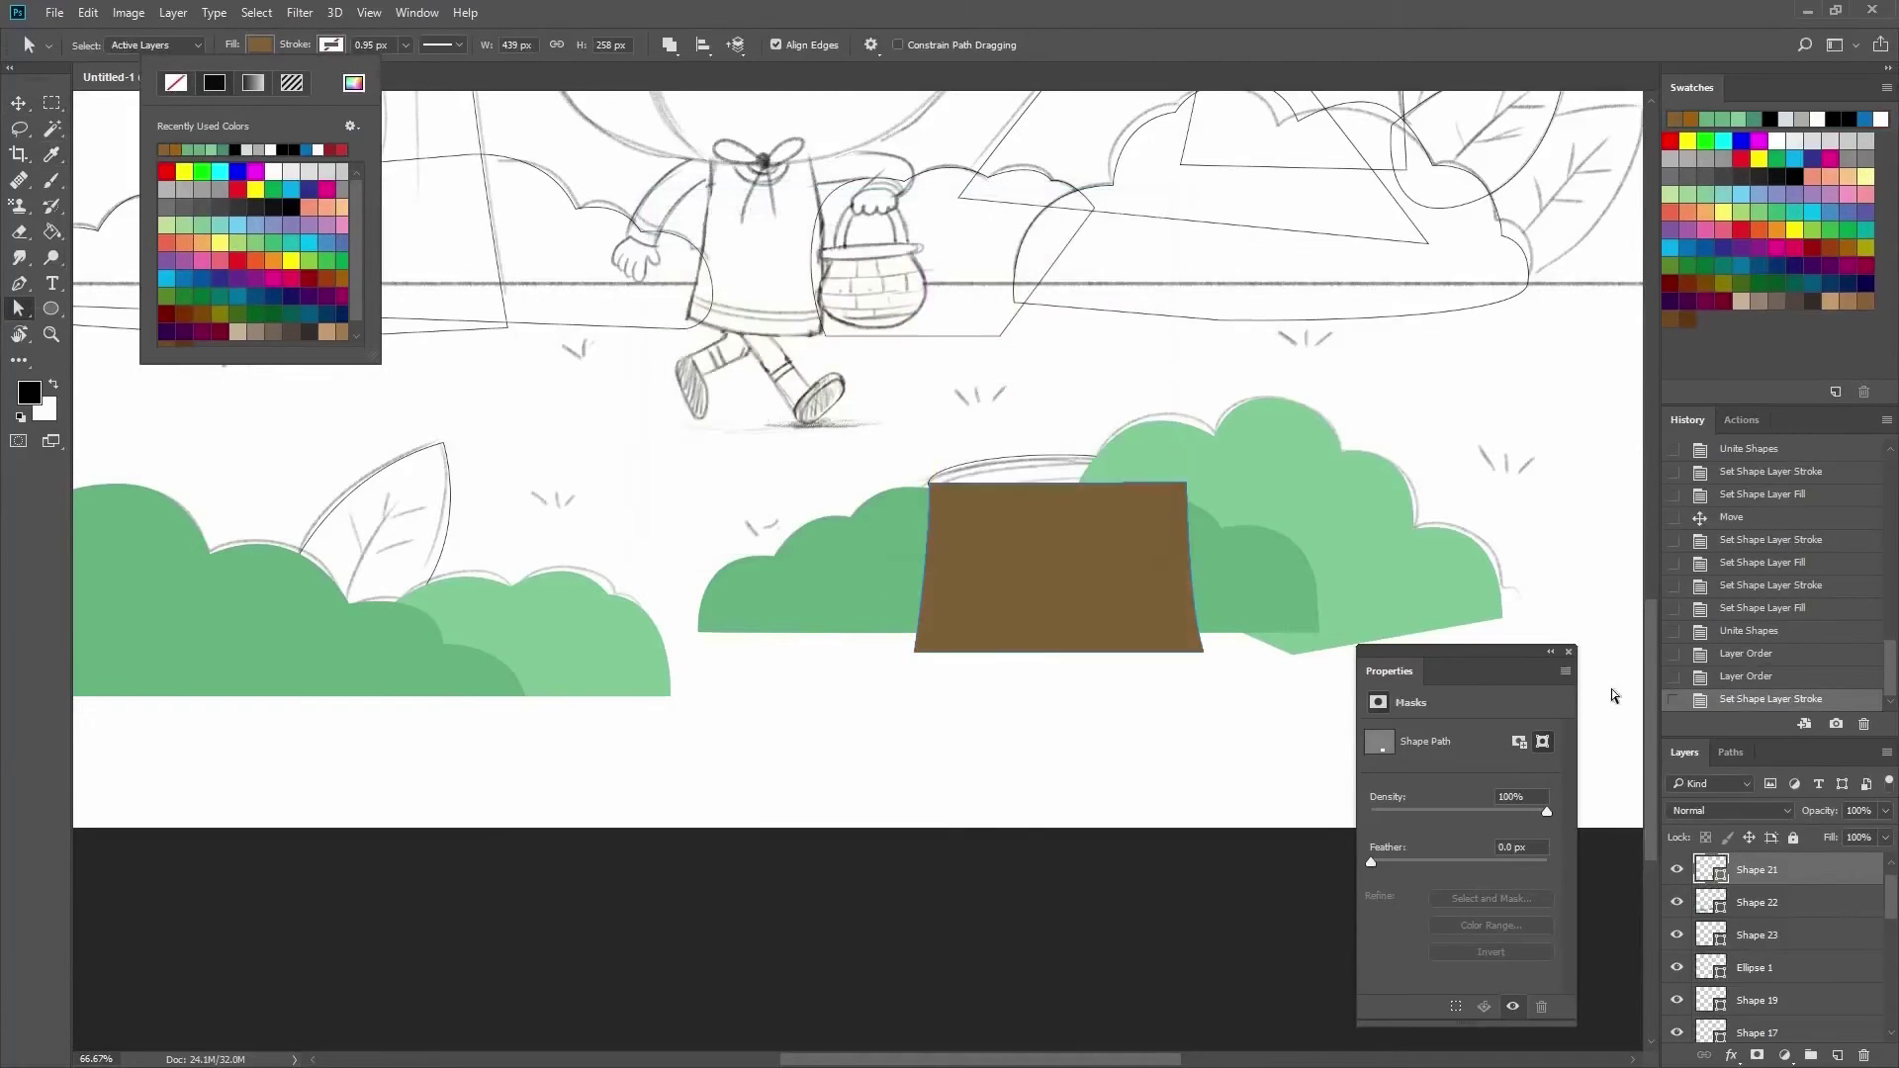
left_click(1612, 696)
key("v")
left_click(1019, 465)
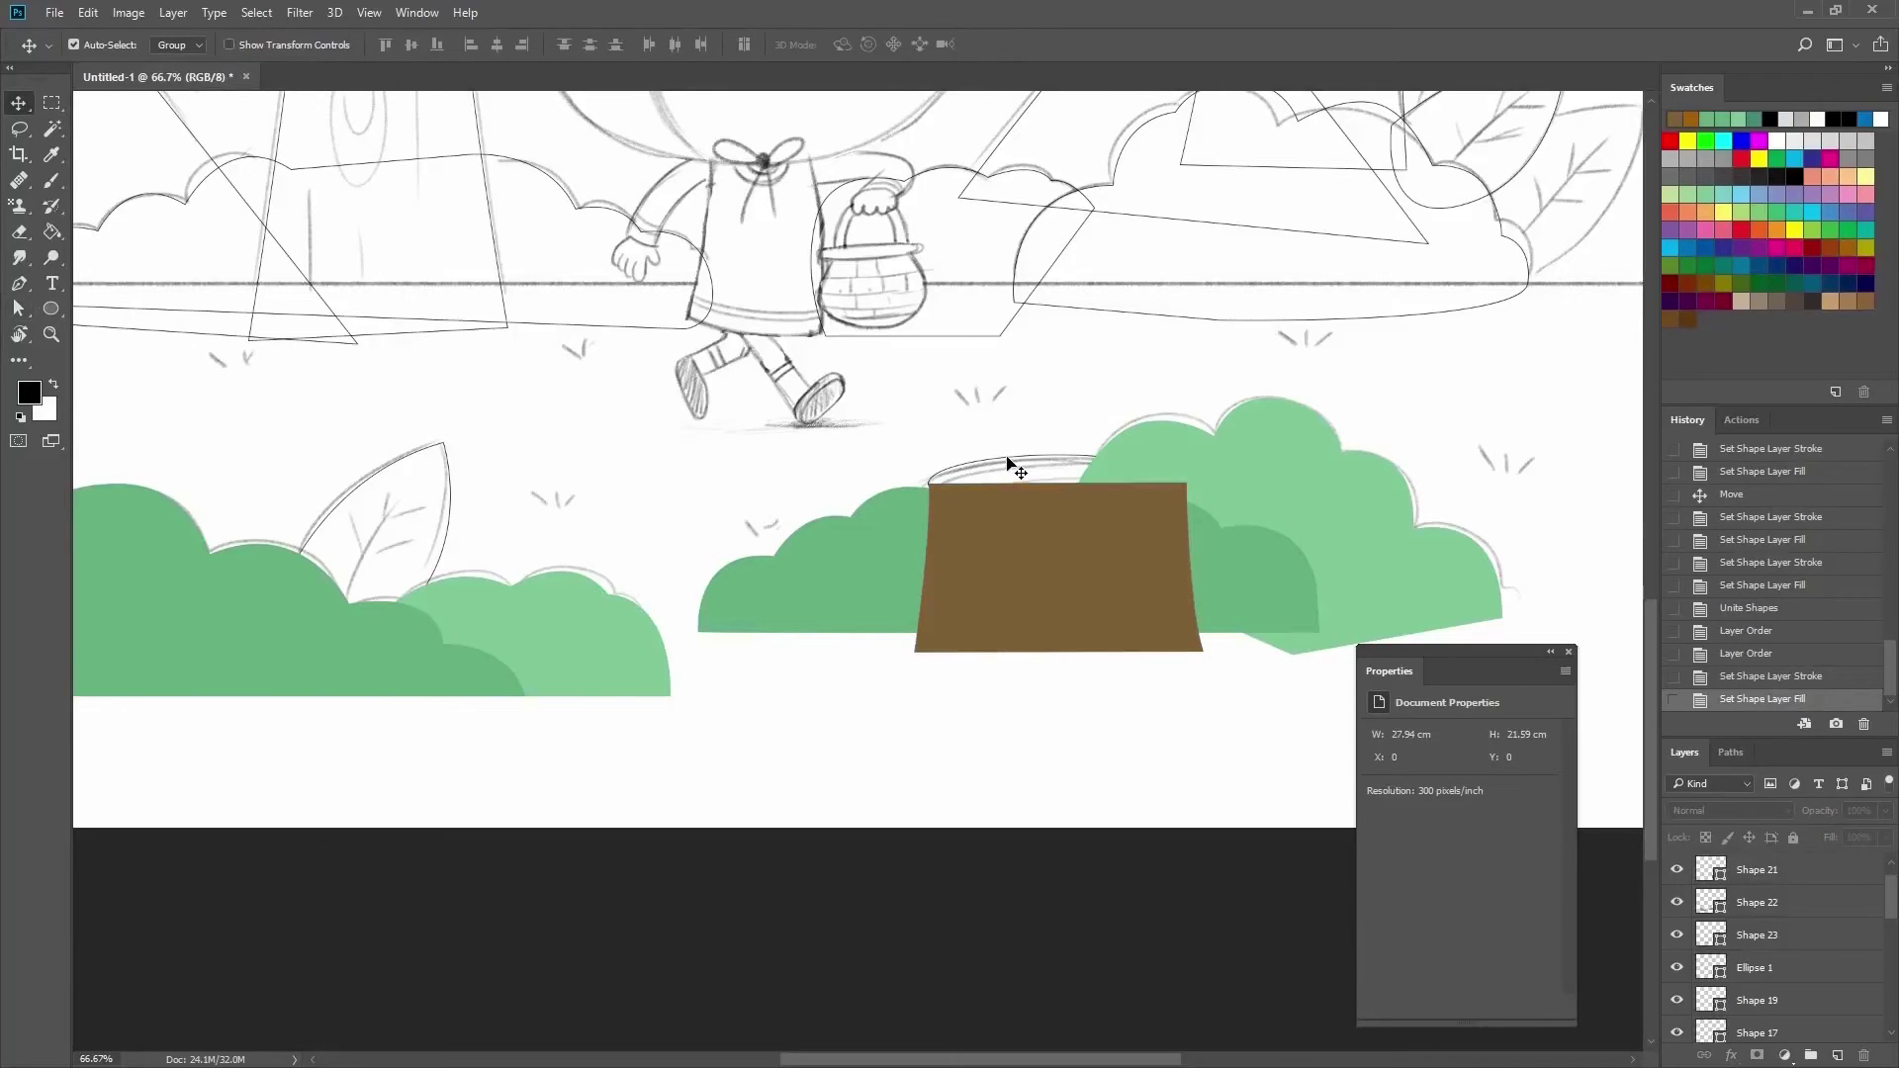
Select the Ellipse 1 layer and fill the stump's oval top lighter brown with no outline.
scroll(1784, 967, "down", 5)
scroll(1783, 966, "up", 3)
scroll(1784, 966, "up", 2)
scroll(928, 492, "up", 3)
scroll(788, 461, "up", 1)
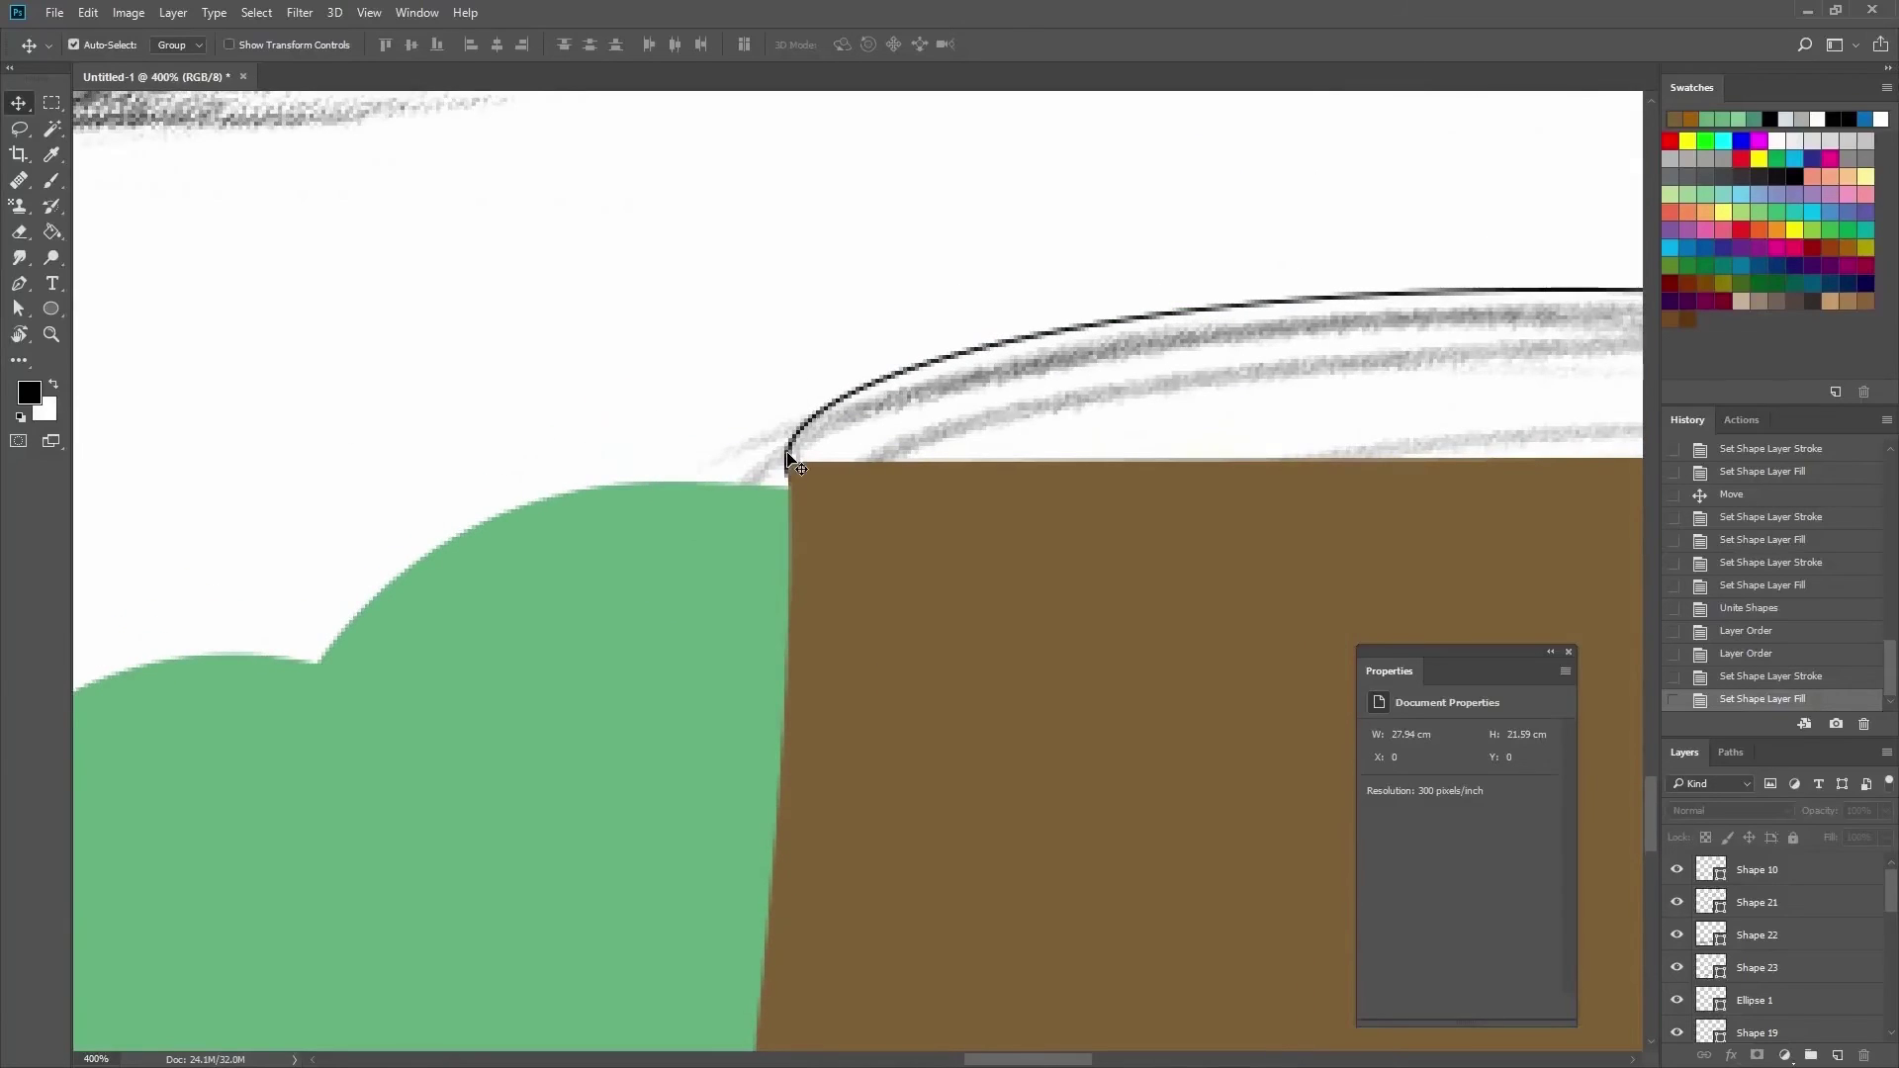
left_click(1687, 975)
left_click(1751, 1000)
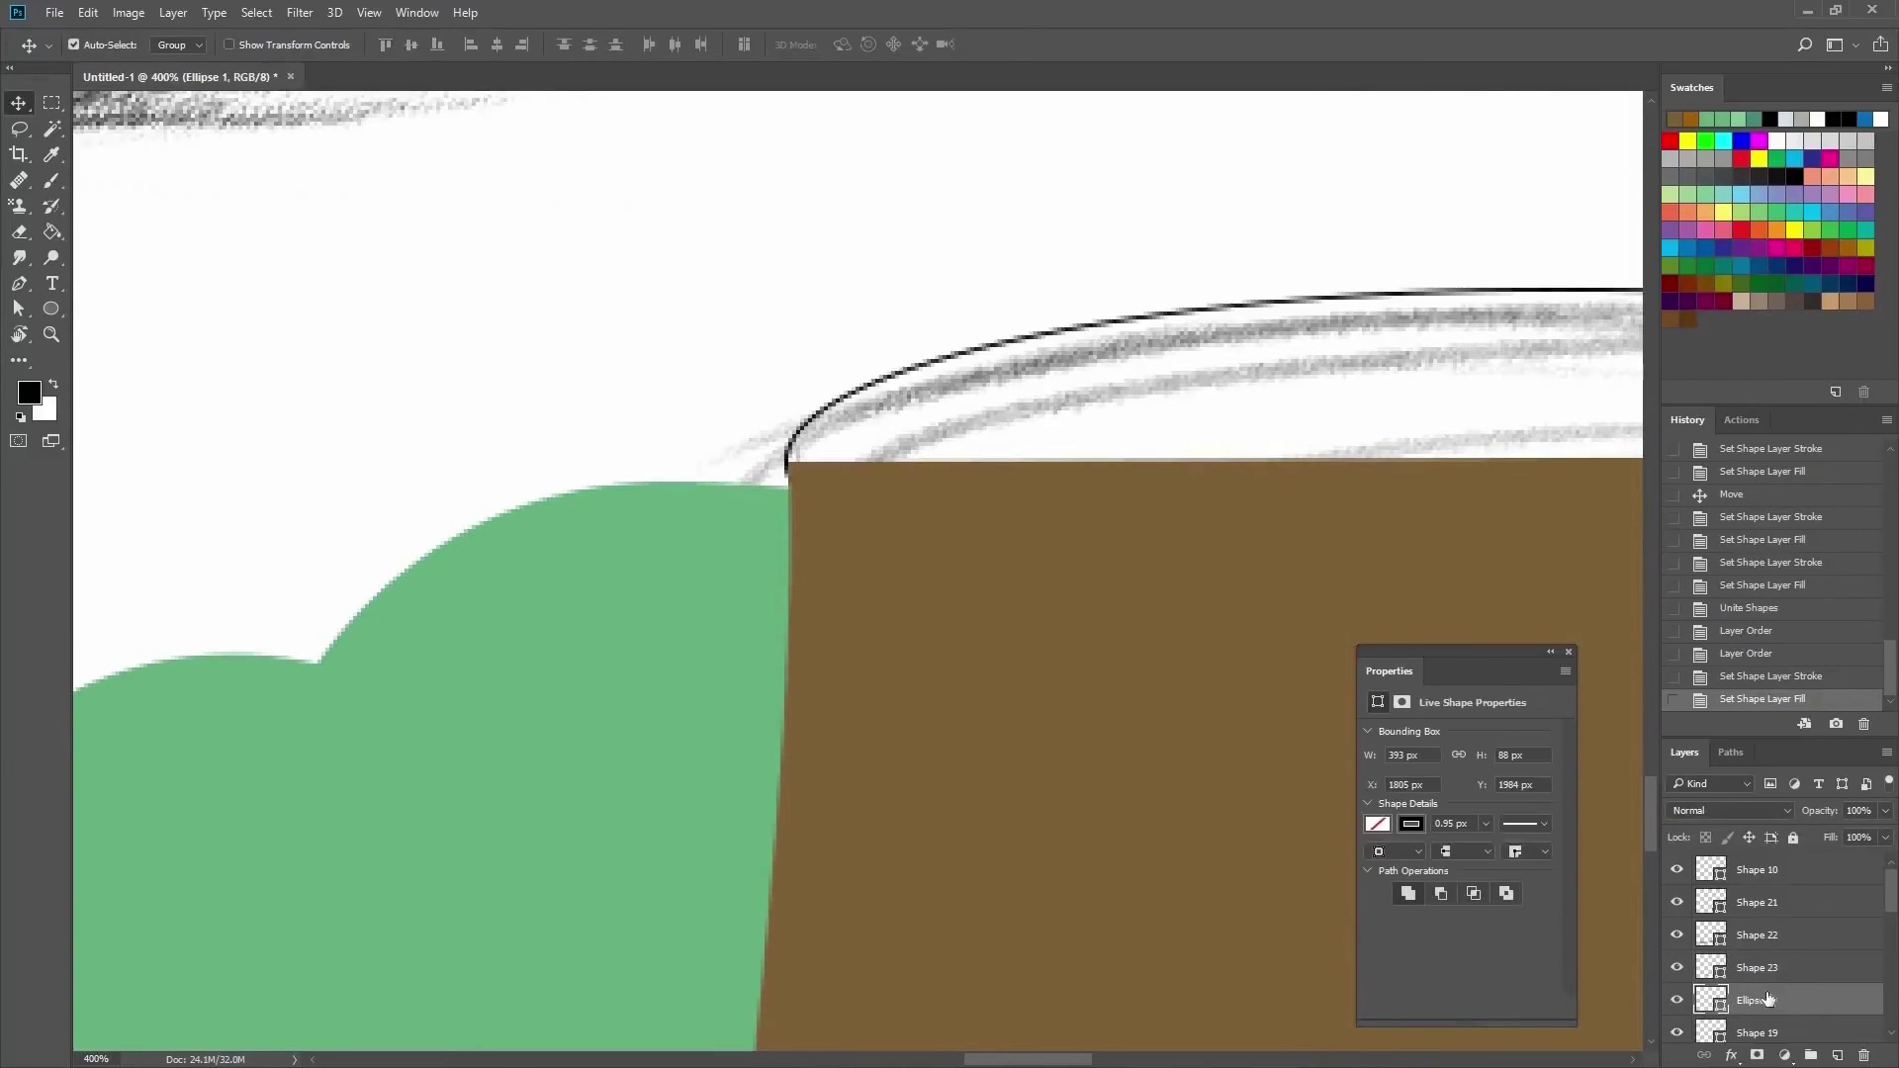
scroll(884, 598, "down", 1)
scroll(884, 599, "down", 3)
key("a")
left_click(260, 45)
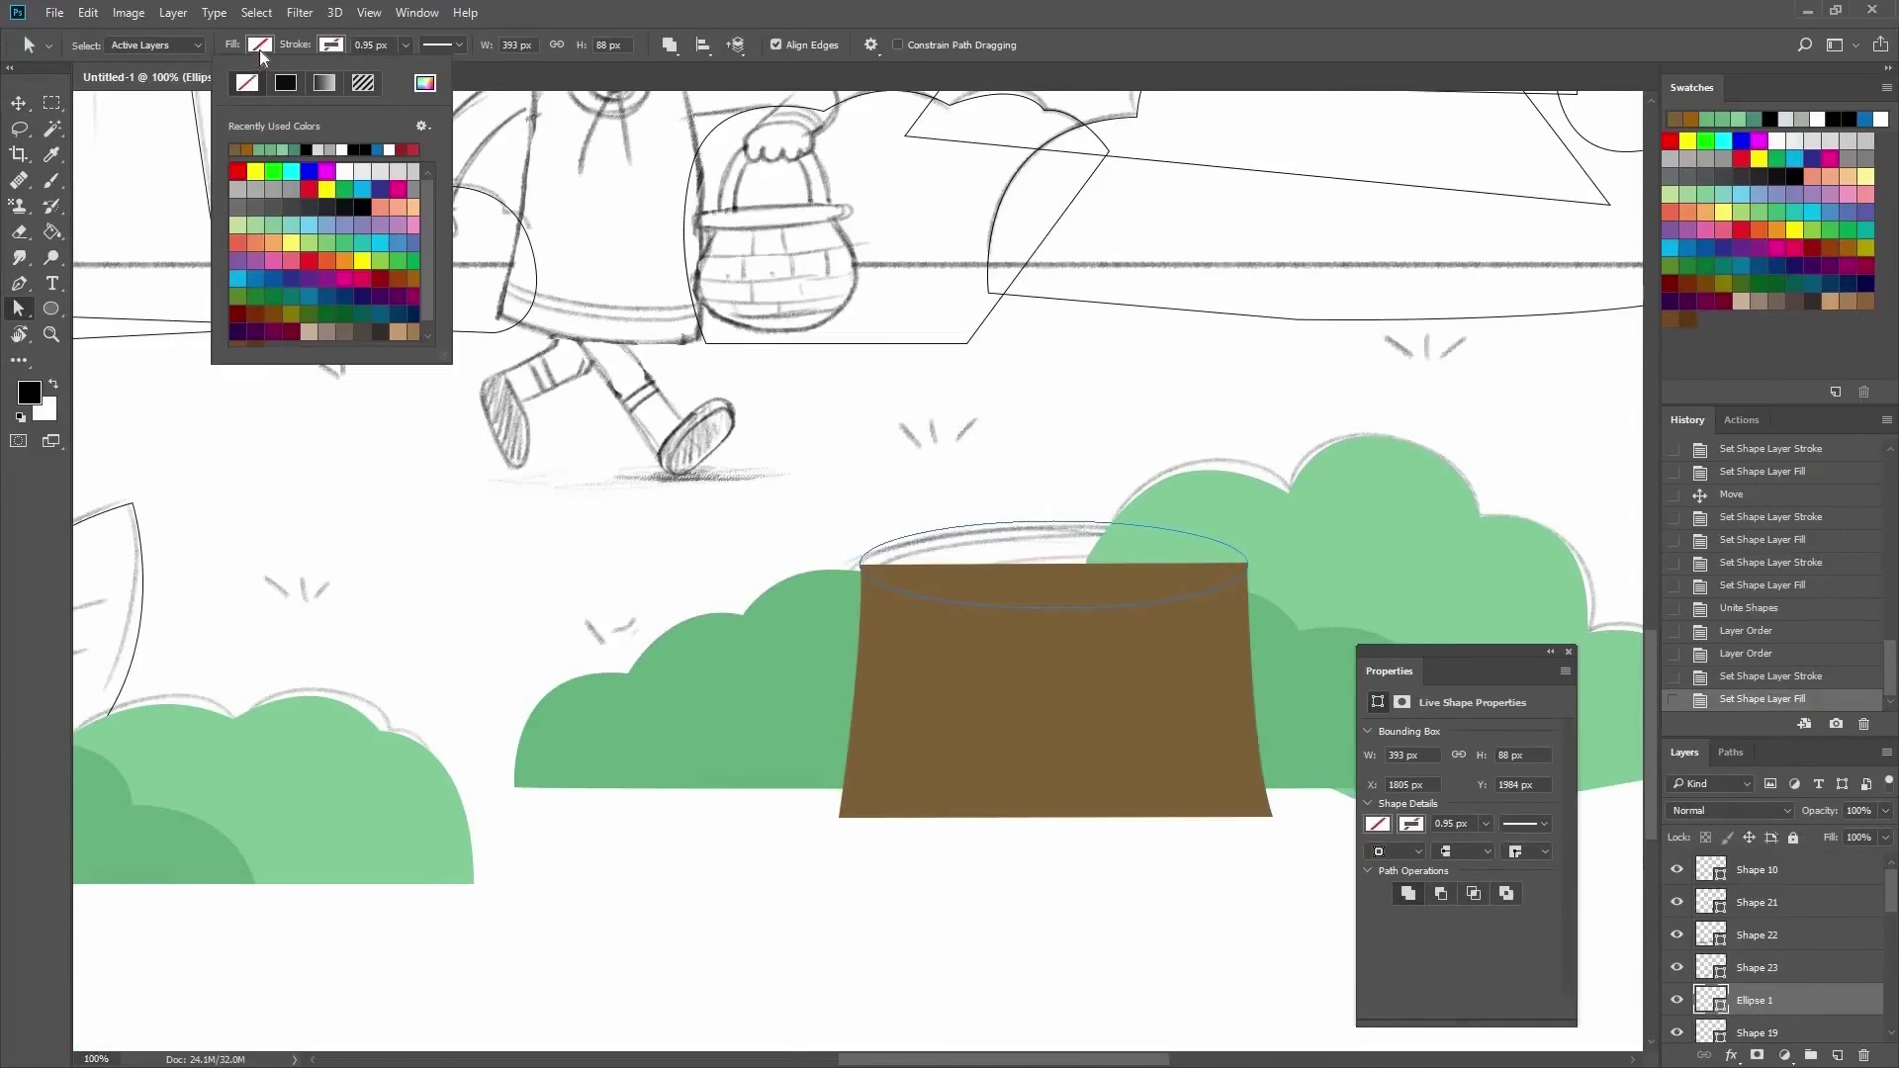
left_click(330, 45)
left_click(353, 82)
left_click(994, 543)
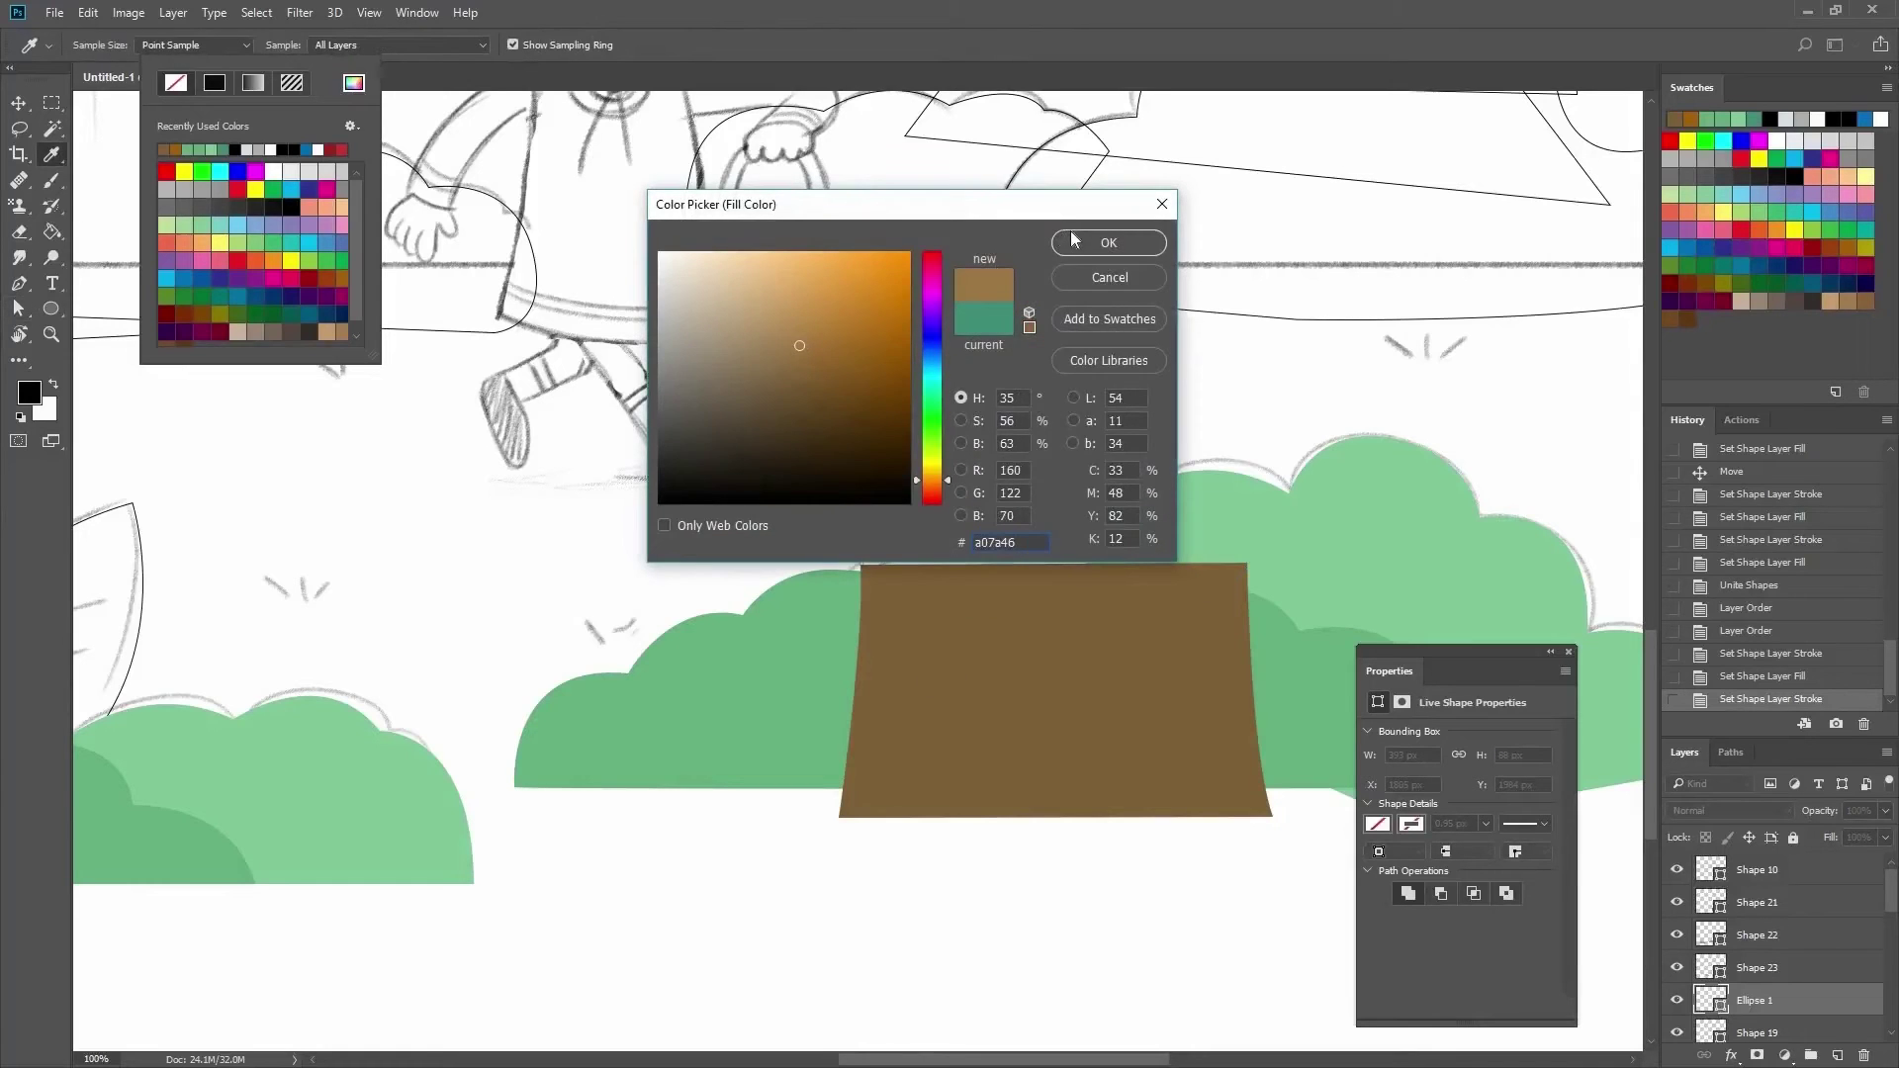
left_click(1115, 252)
Move the Ellipse 1 layer to the top of the layer stack and zoom out.
key("v")
left_click_drag(1751, 1000, 1800, 867)
key("ctrl+minus")
key("ctrl+minus")
key("ctrl+minus")
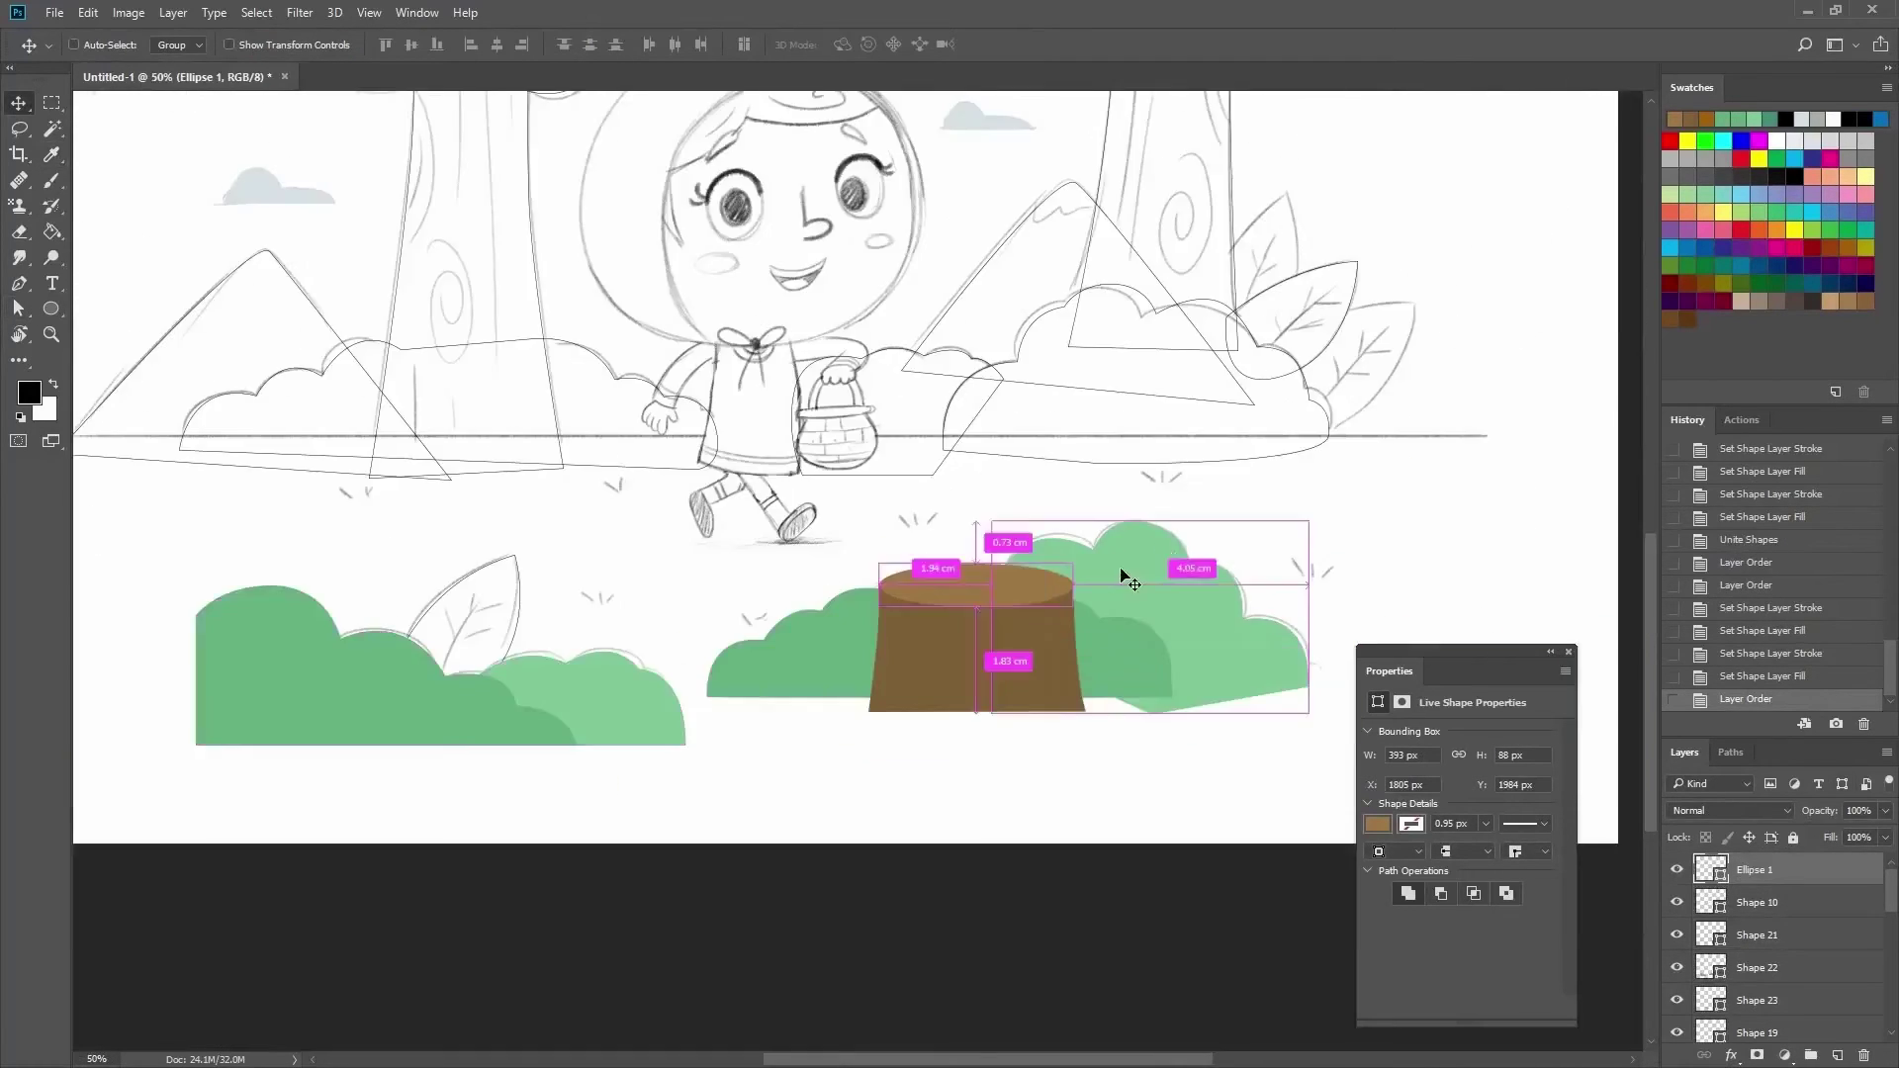
mouse_move(633, 811)
left_mouse_down()
mouse_move(792, 851)
mouse_move(671, 839)
left_mouse_up()
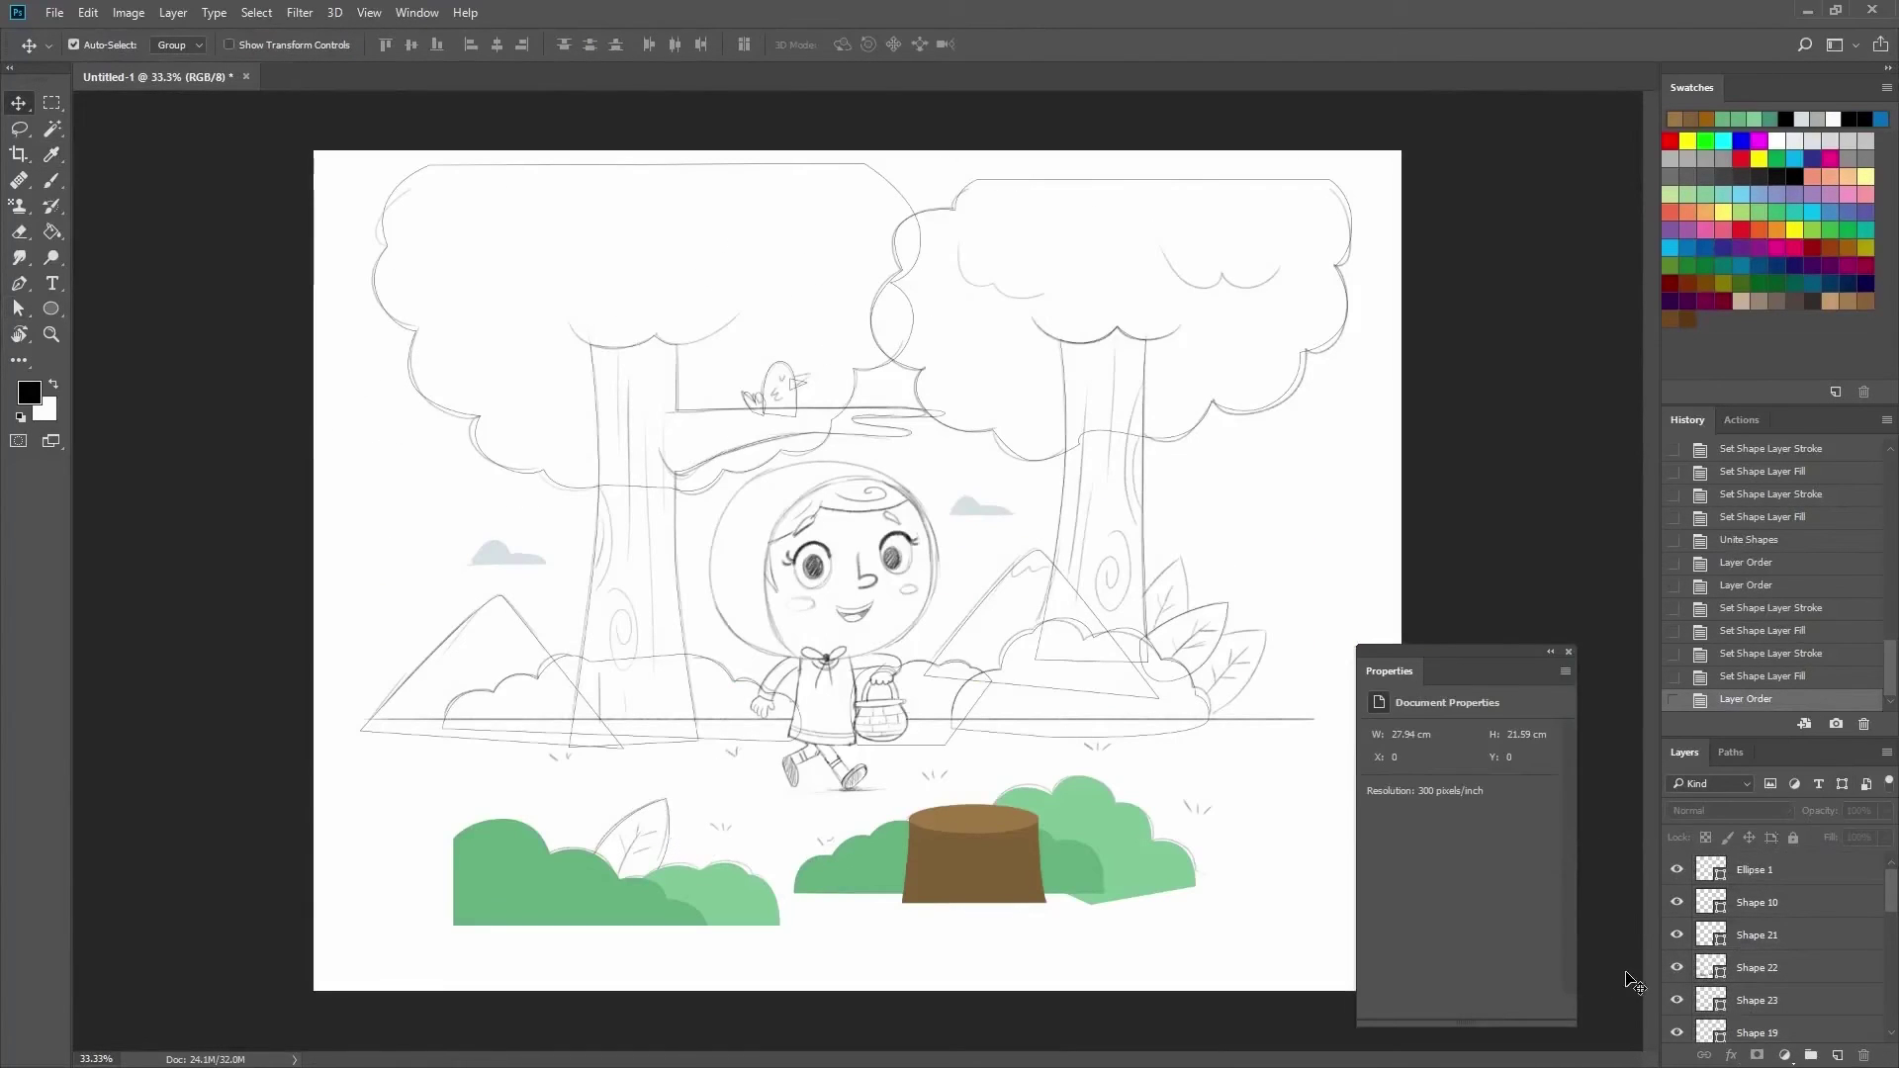
Select the leaf shape (Shape 19) rising beside the left bush.
key("ctrl+plus")
key("ctrl+plus")
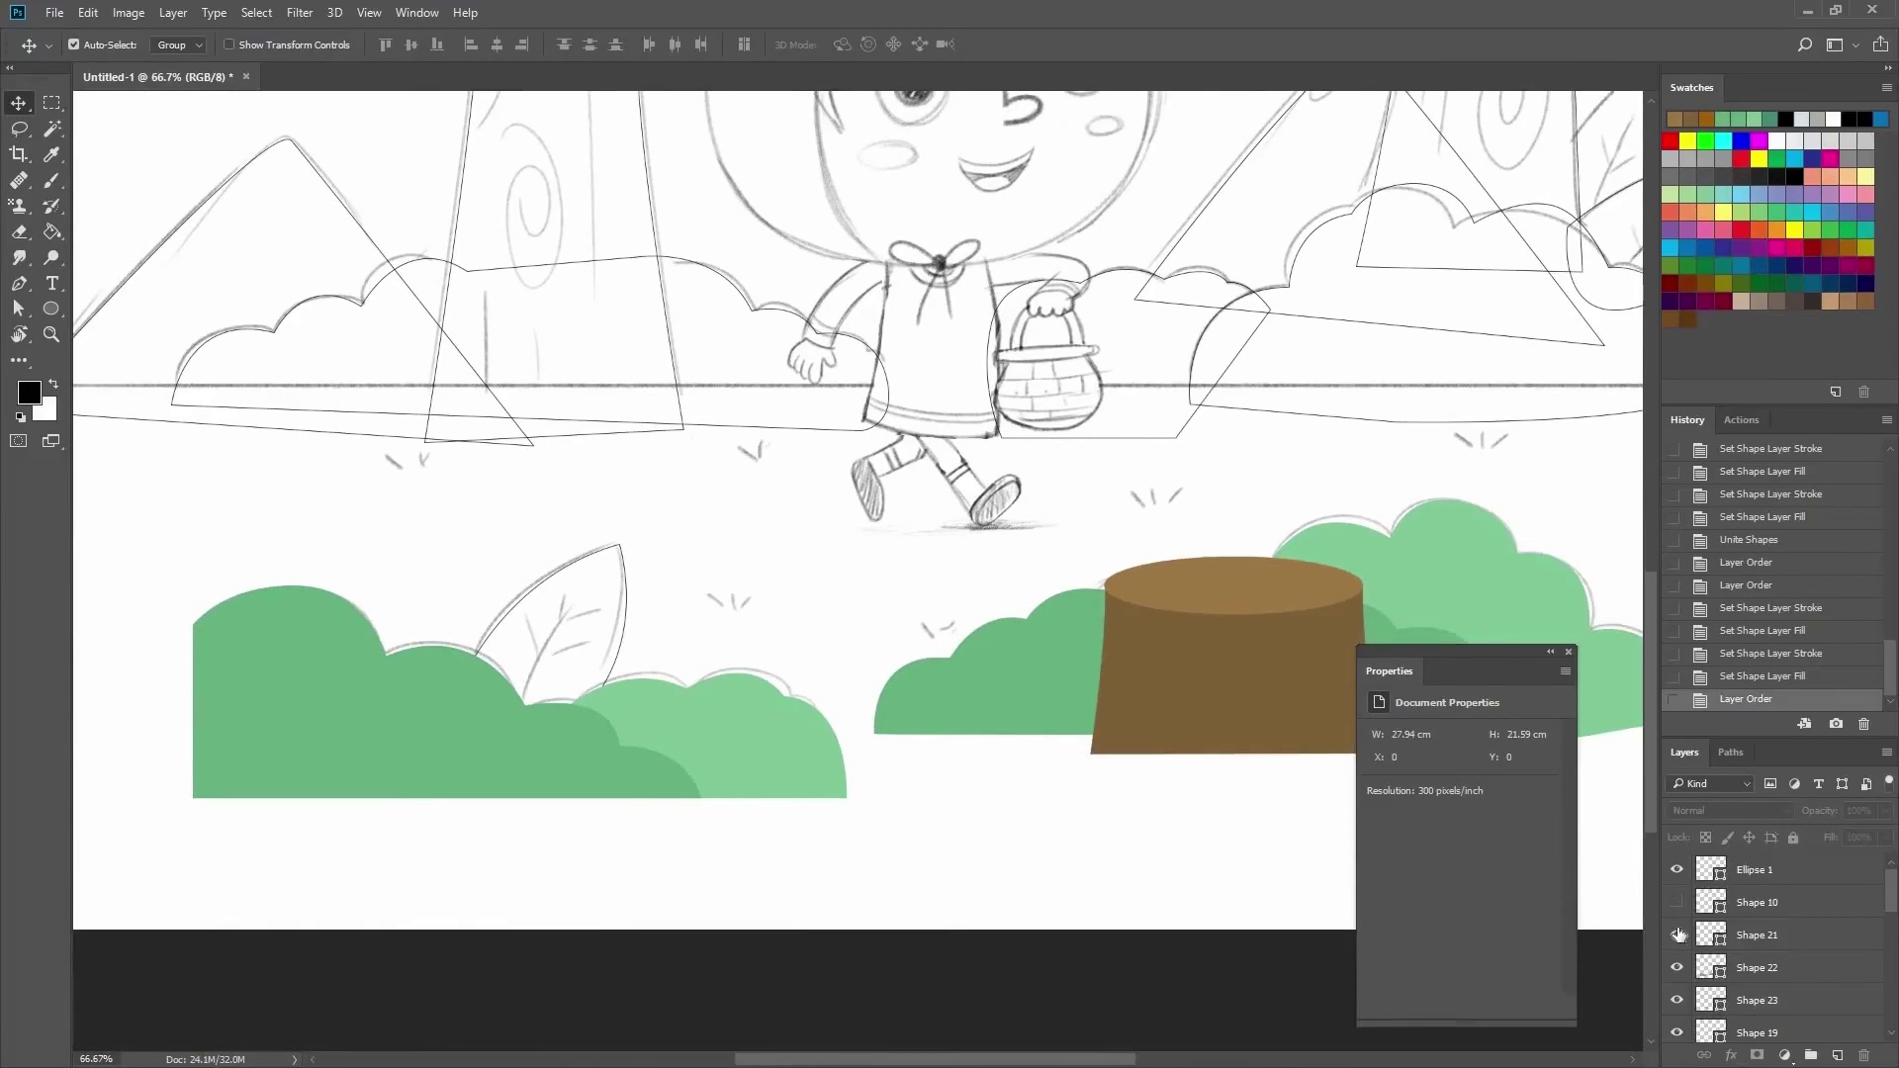
scroll(1677, 979, "down", 2)
scroll(609, 648, "up", 4)
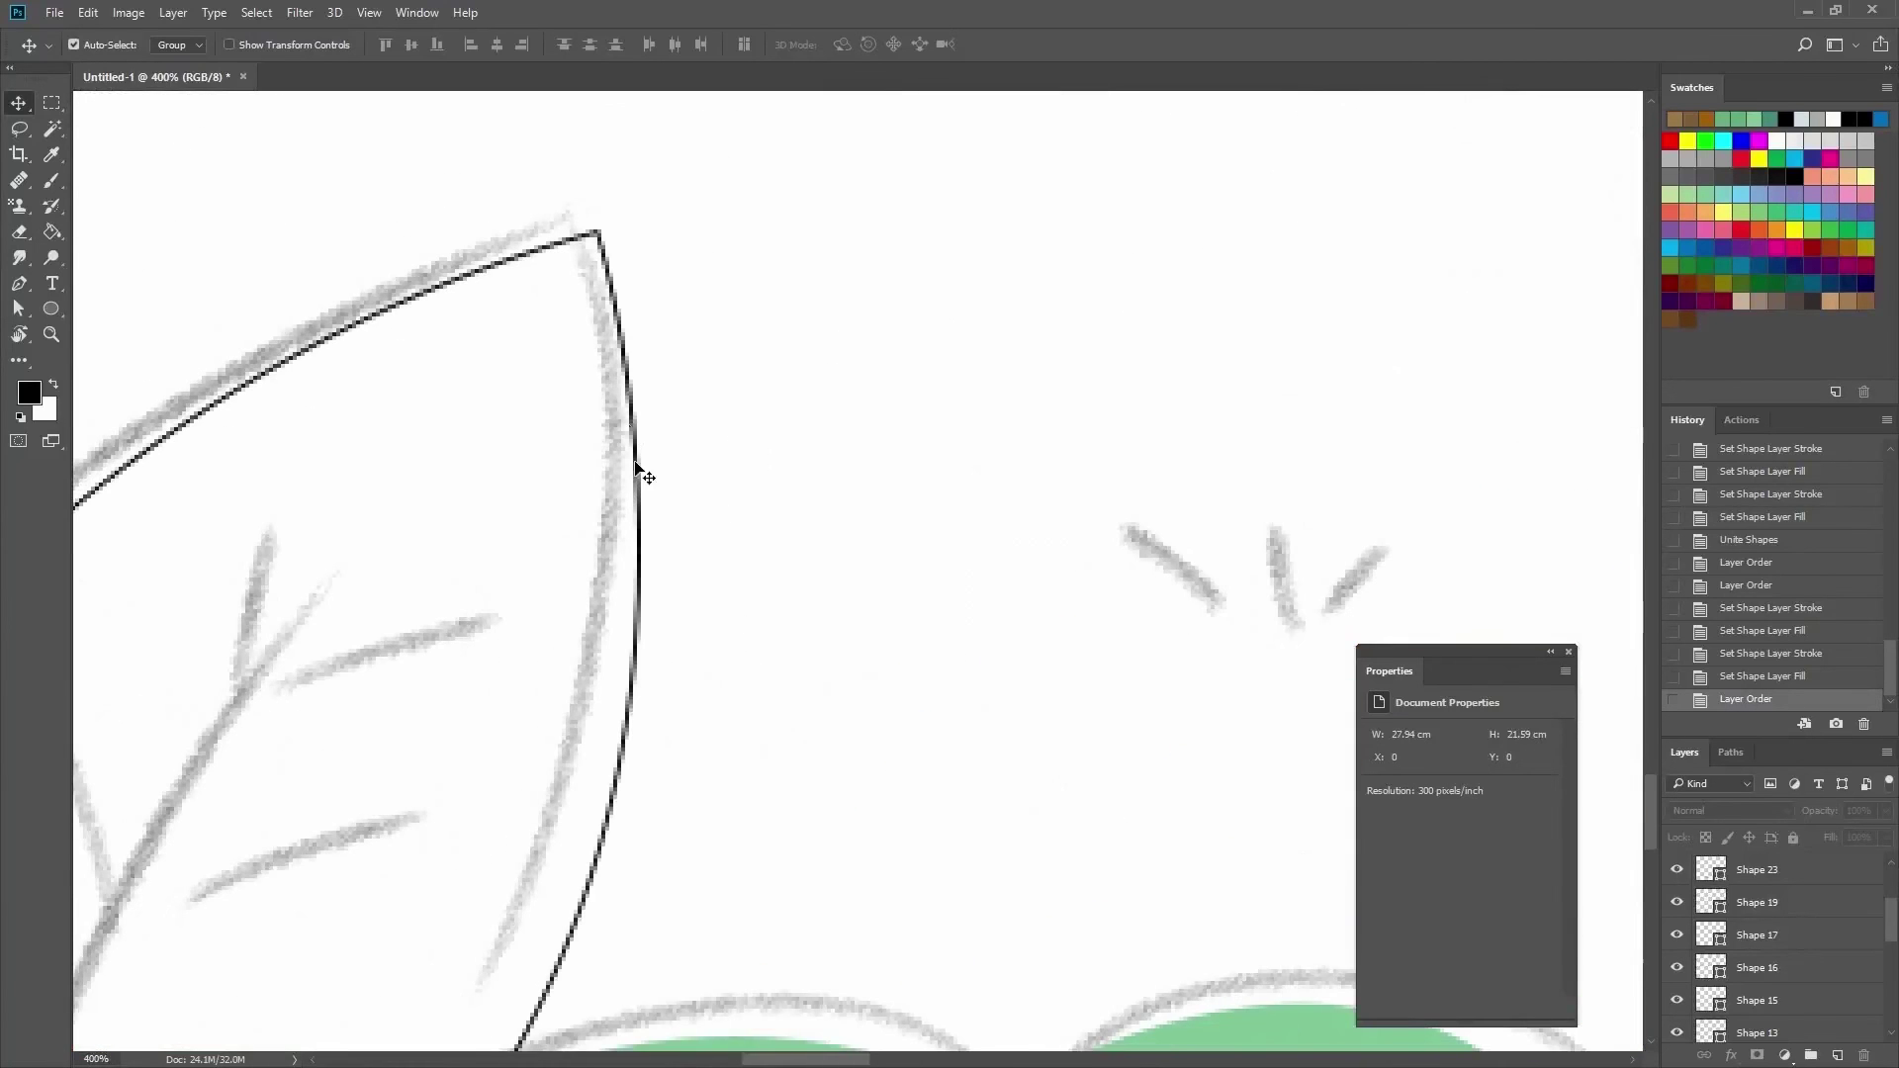
left_click(658, 473)
key("ctrl+minus")
key("ctrl+minus")
key("ctrl+minus")
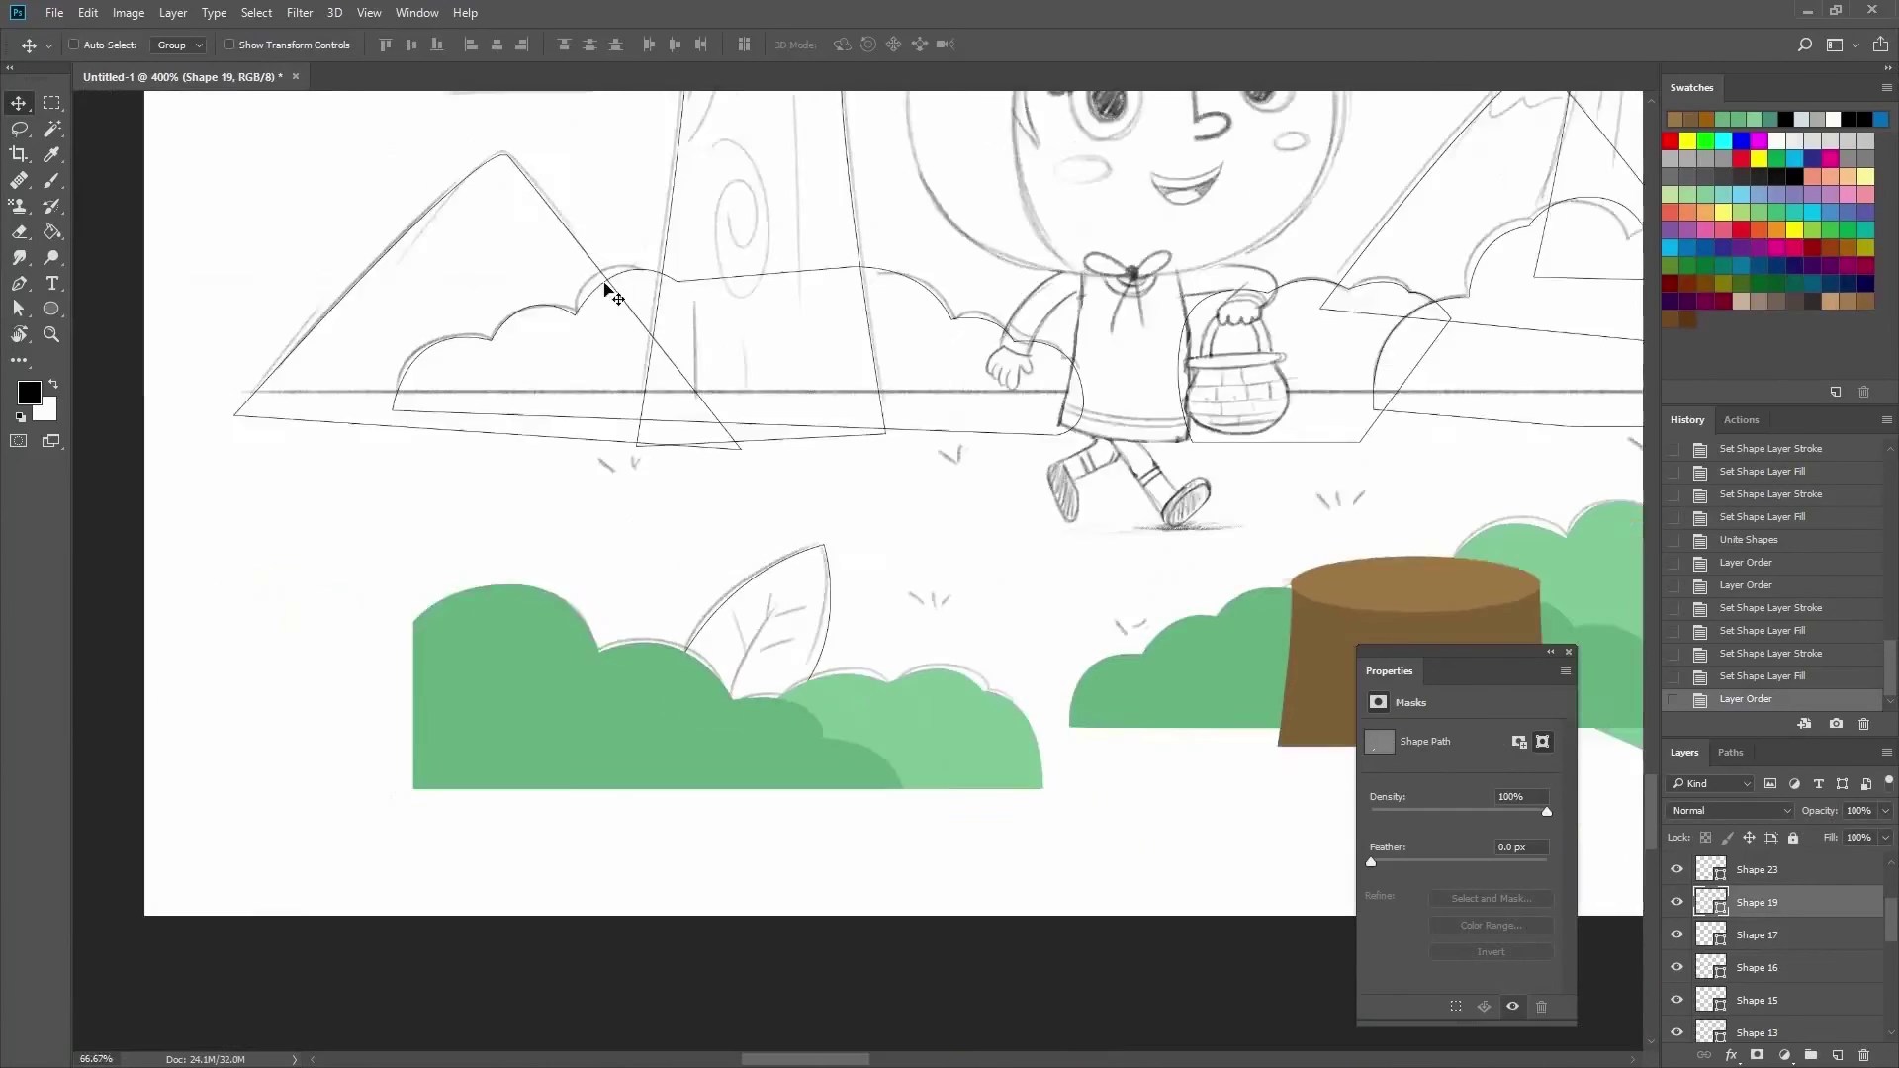
Set the leaf's stroke to none and its fill to pale green.
key("a")
left_click(260, 44)
left_click(332, 45)
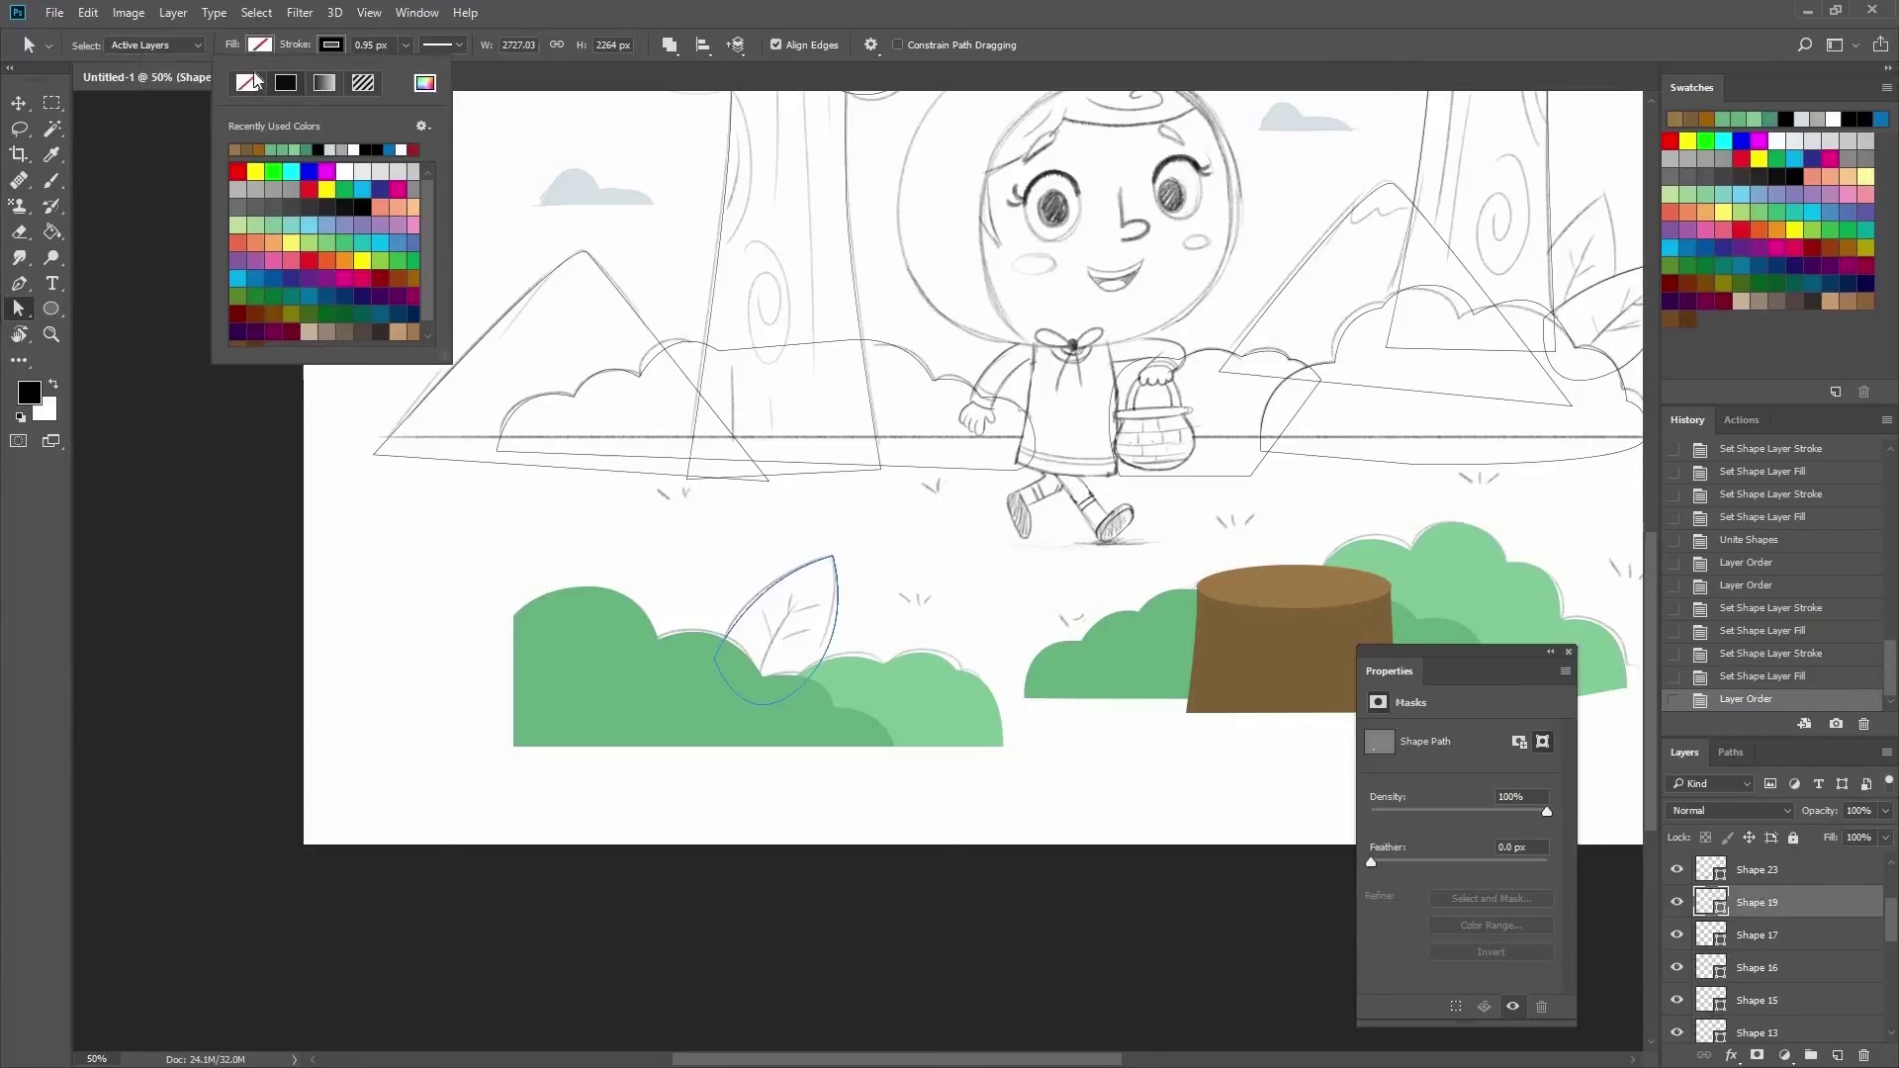
left_click(247, 82)
left_click(167, 225)
scroll(666, 623, "right", 5)
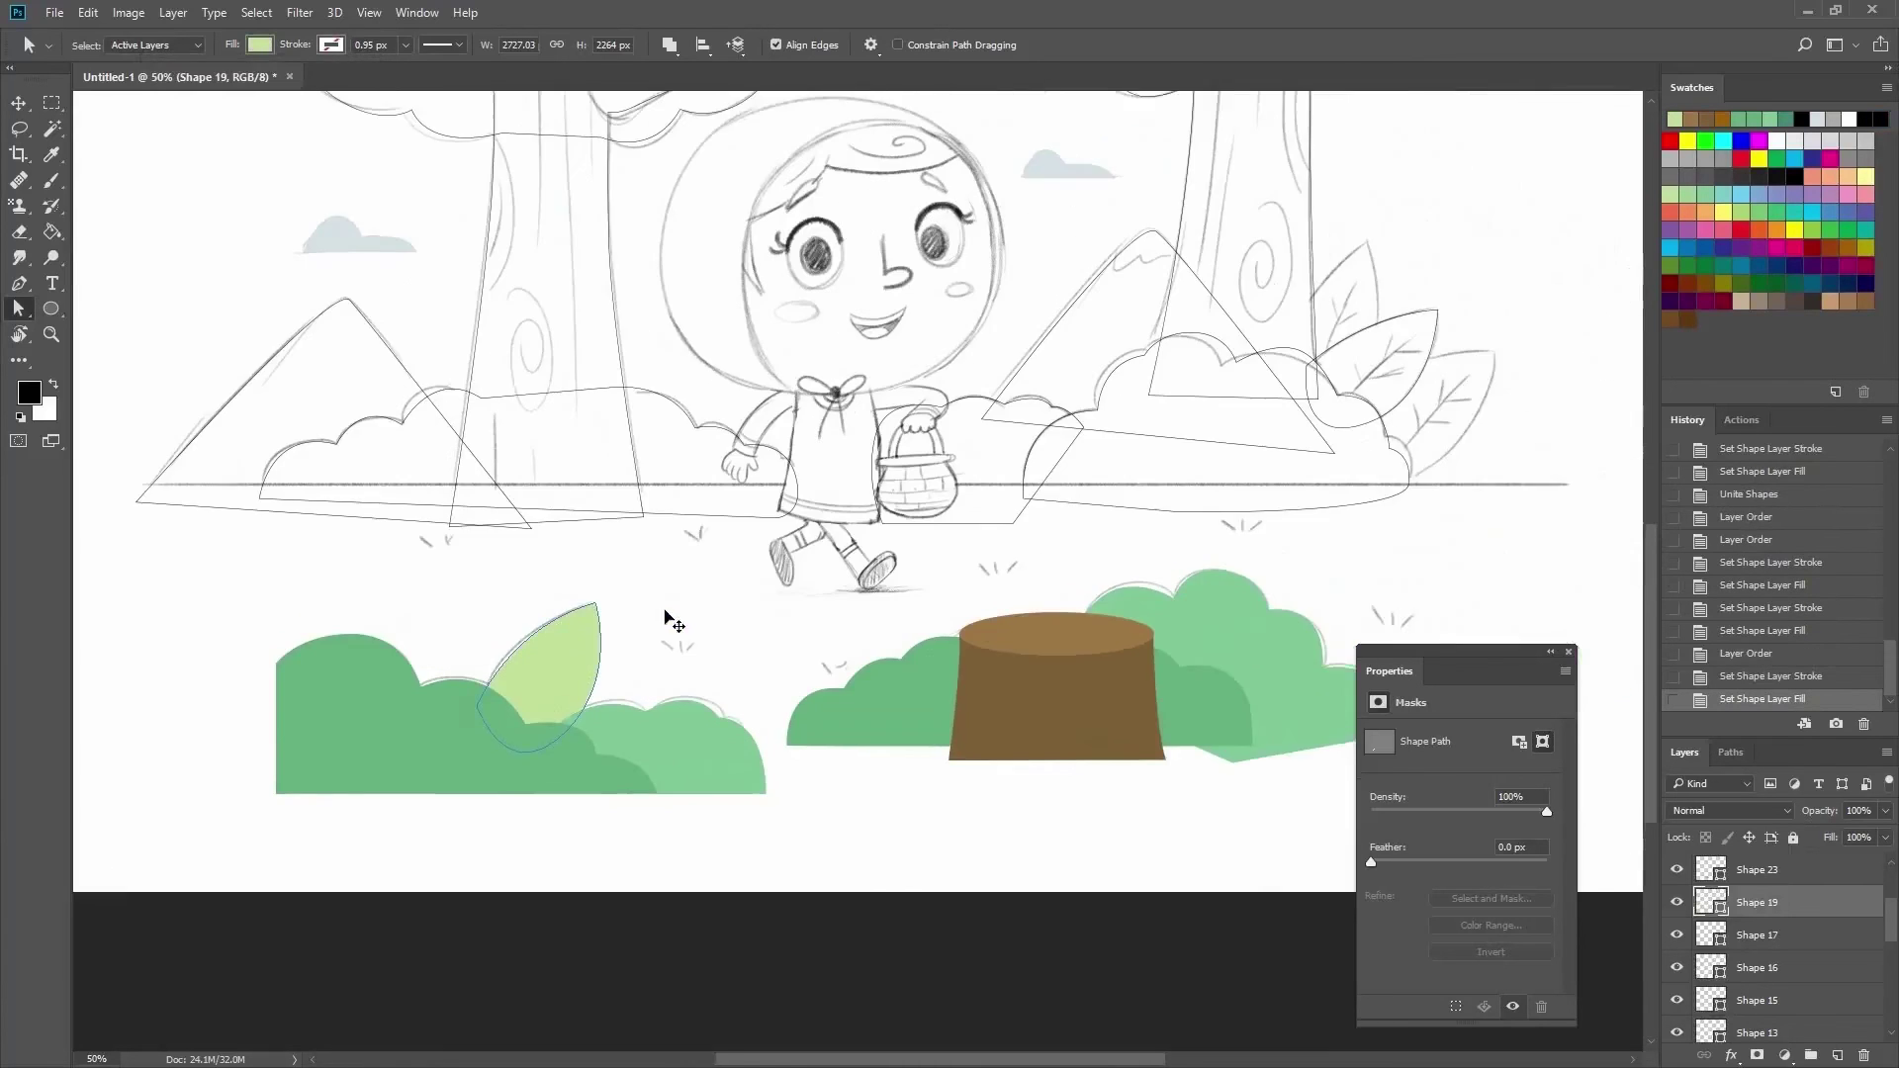
key("v")
scroll(924, 539, "up", 2)
scroll(839, 401, "up", 2)
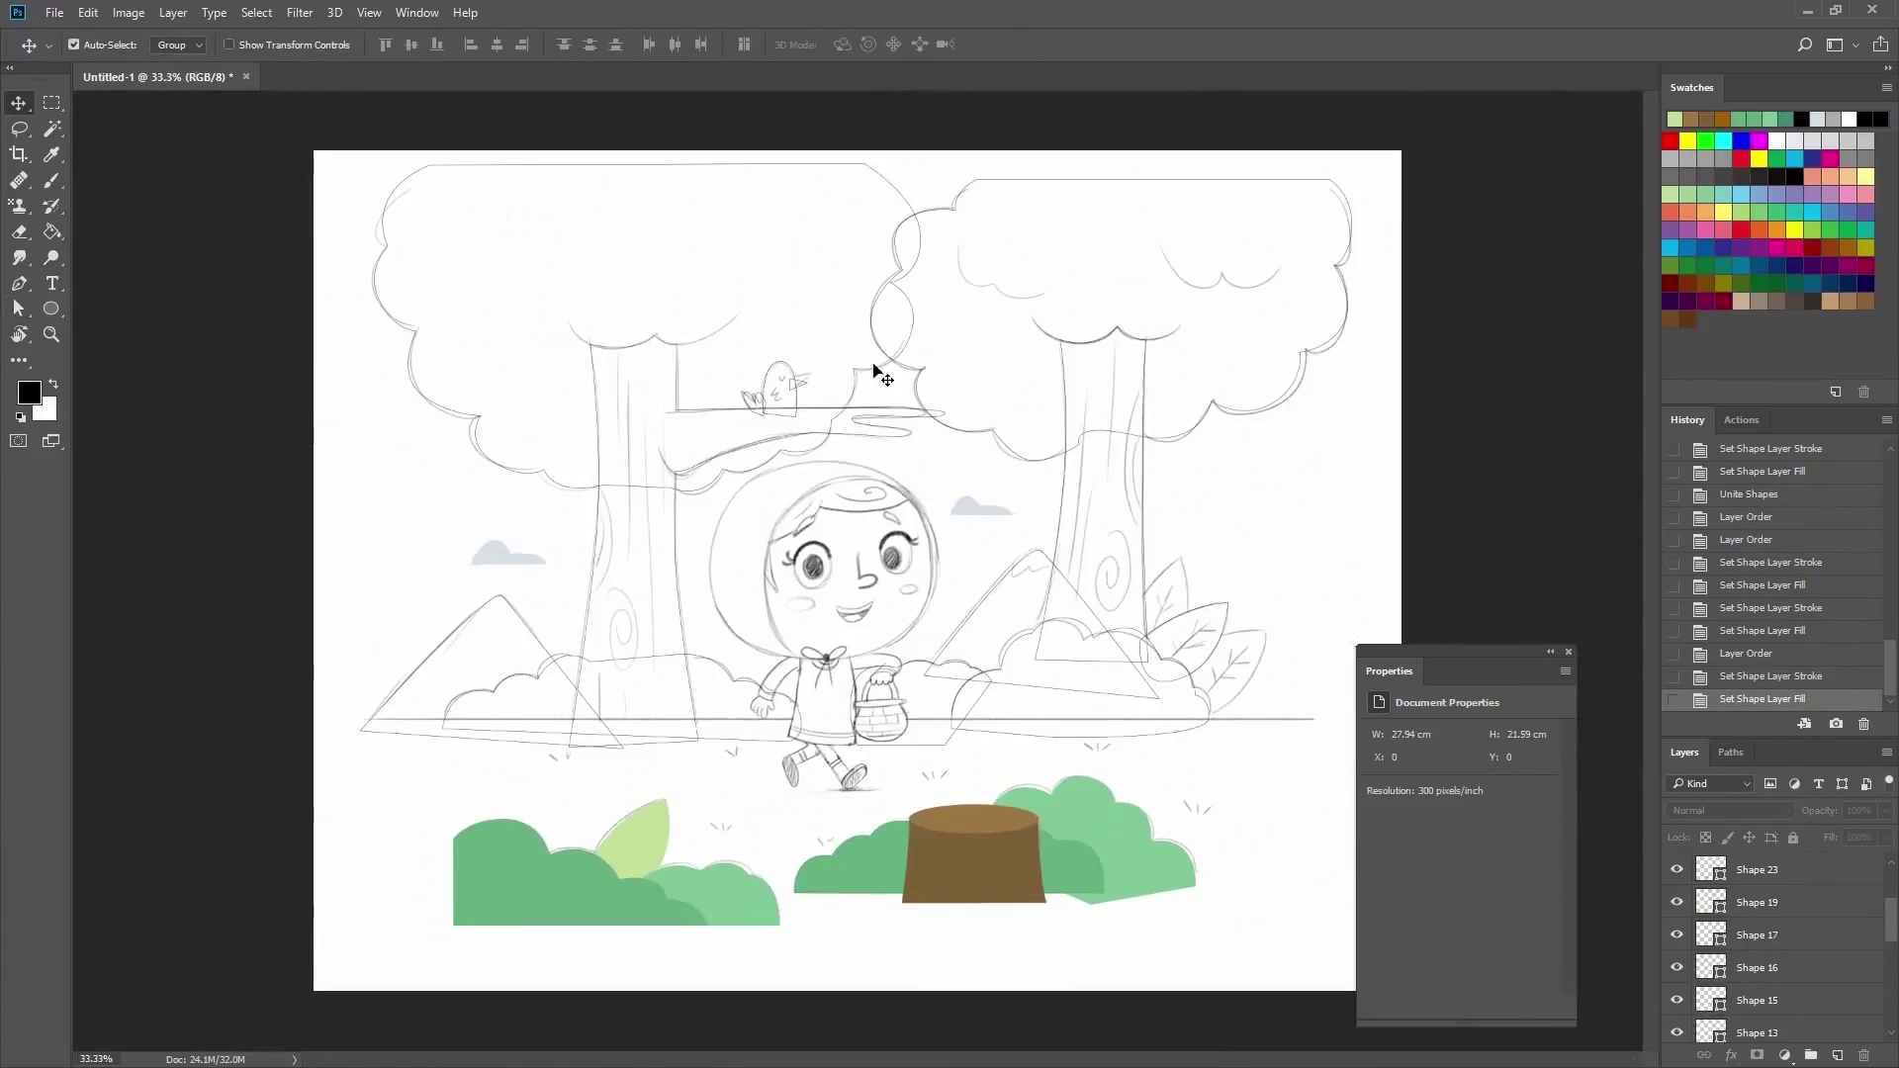